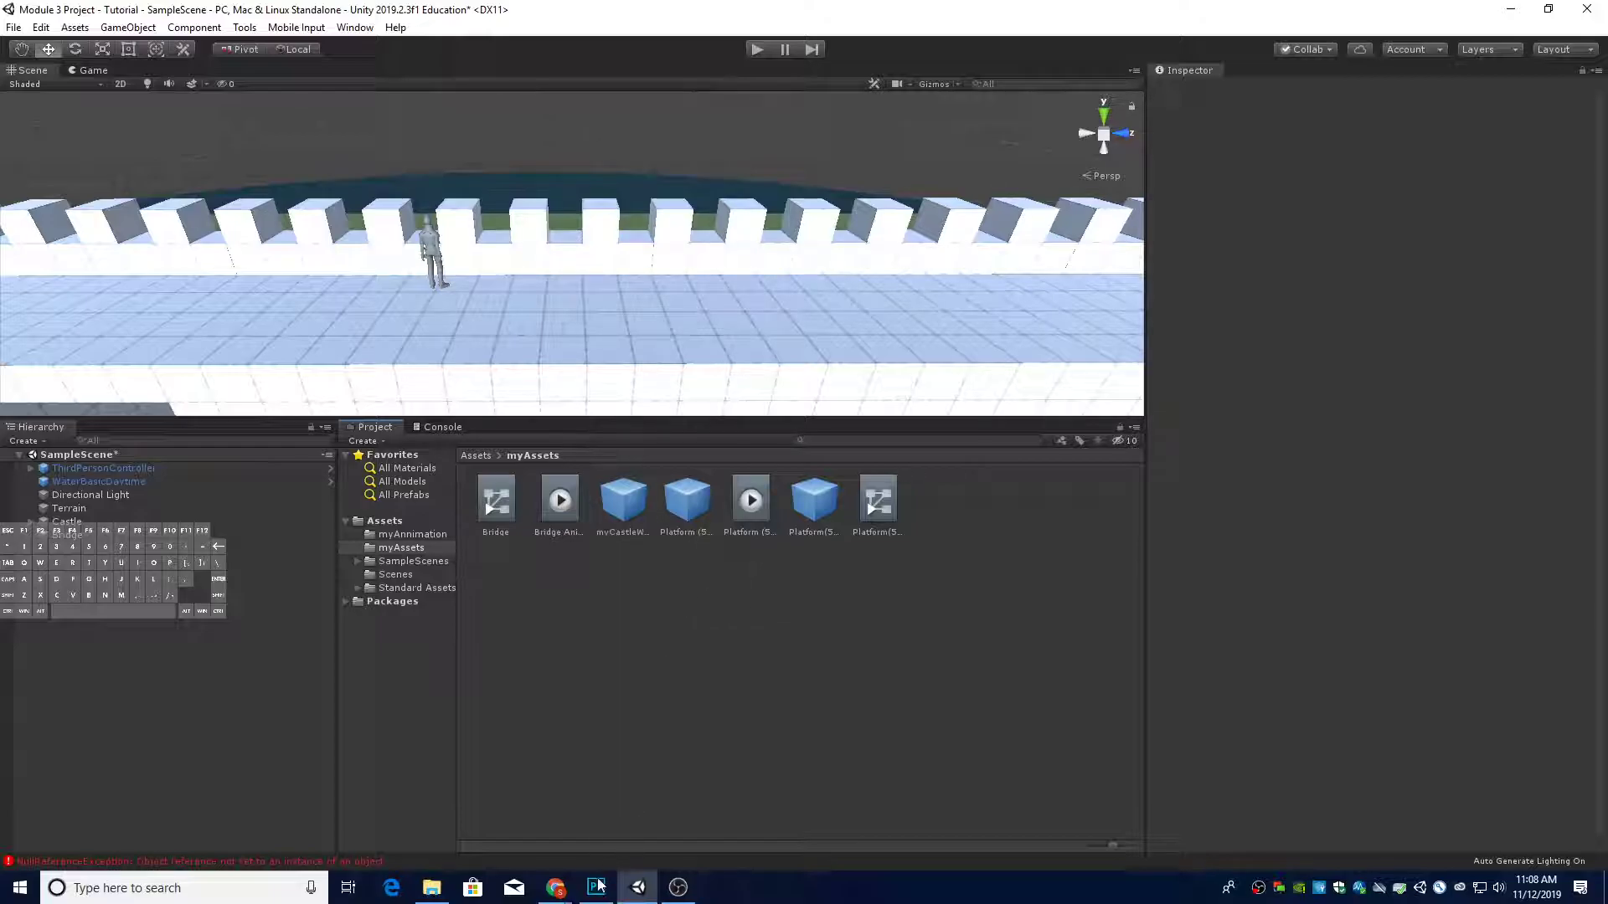
Switch to Google Classroom in Chrome, open the GD 11-12-19 slides from Module 5, and review the fire parameters and agenda slides
mouse_move(555, 886)
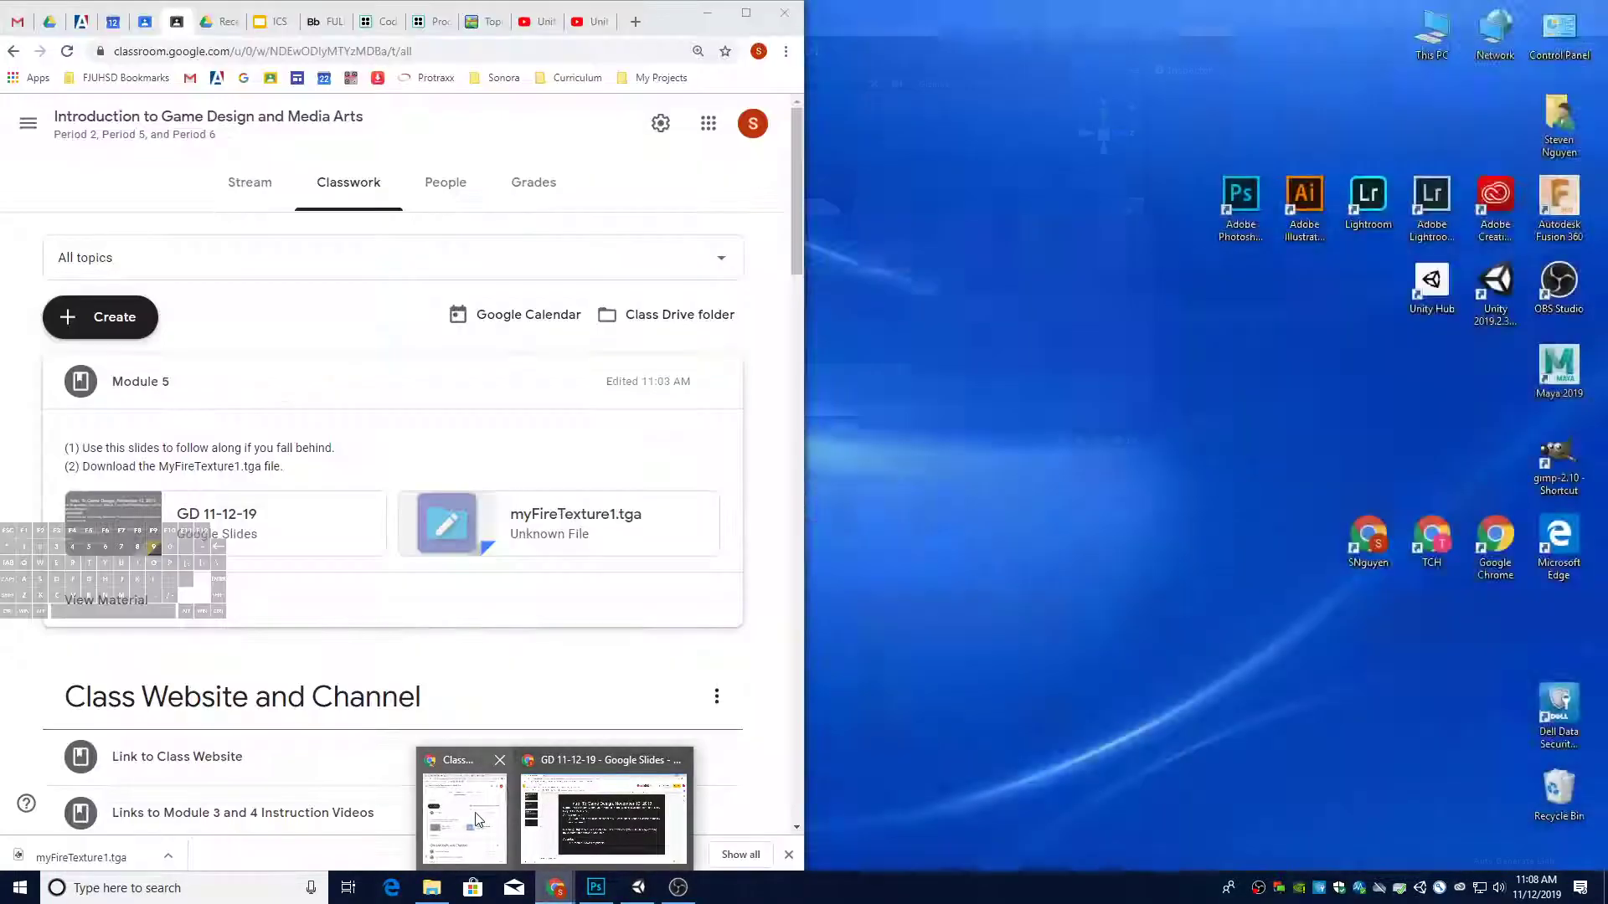
click(477, 819)
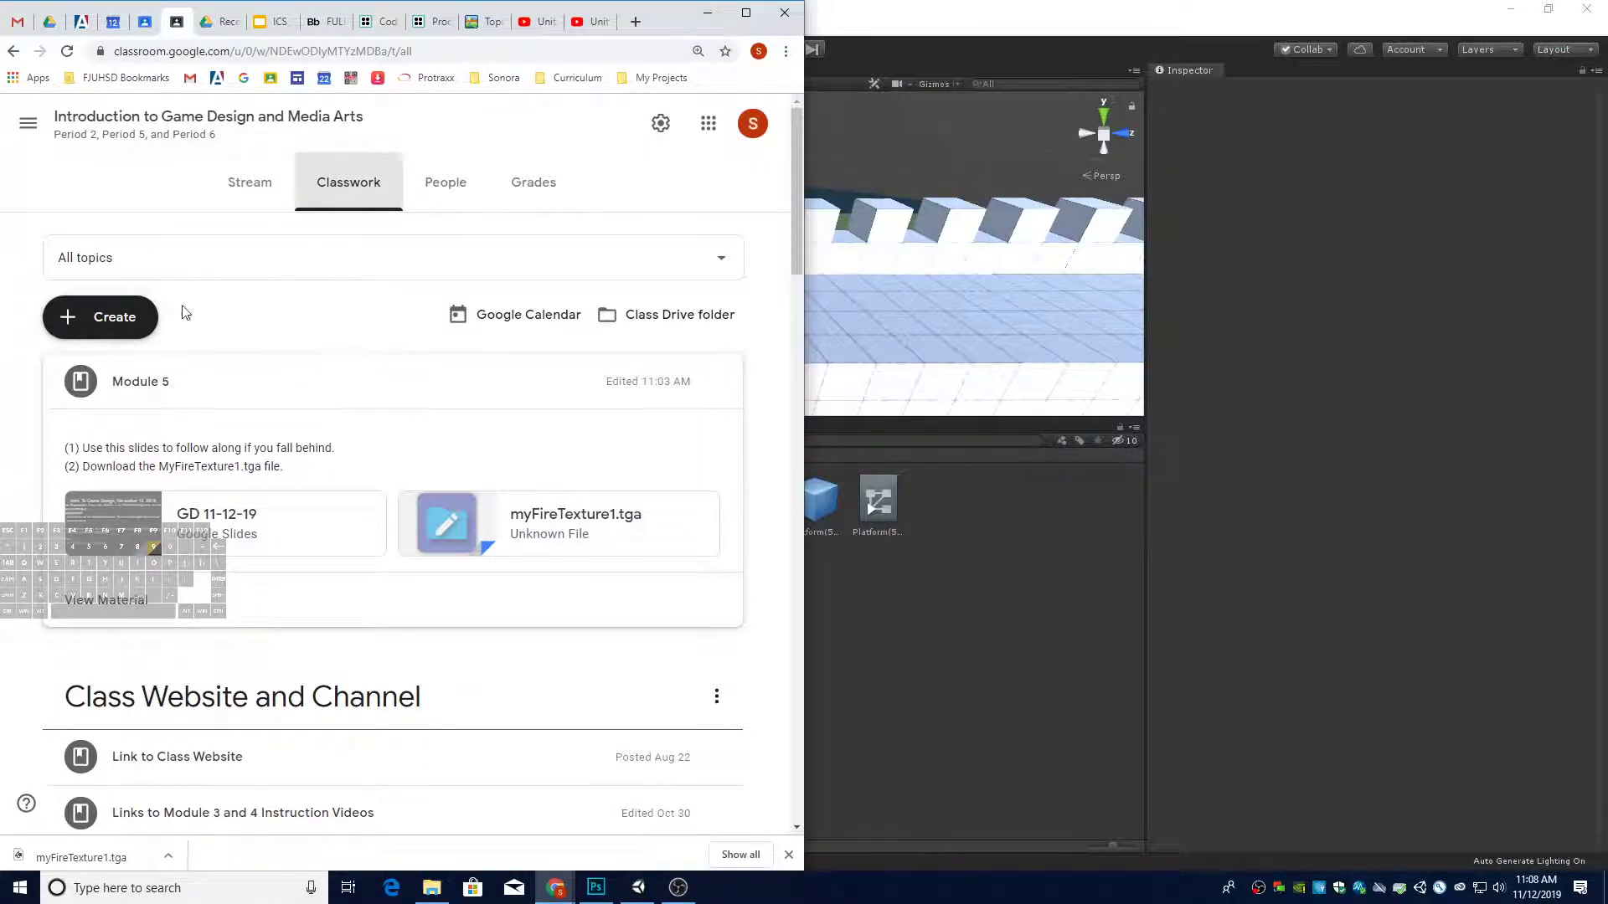
click(224, 401)
click(205, 403)
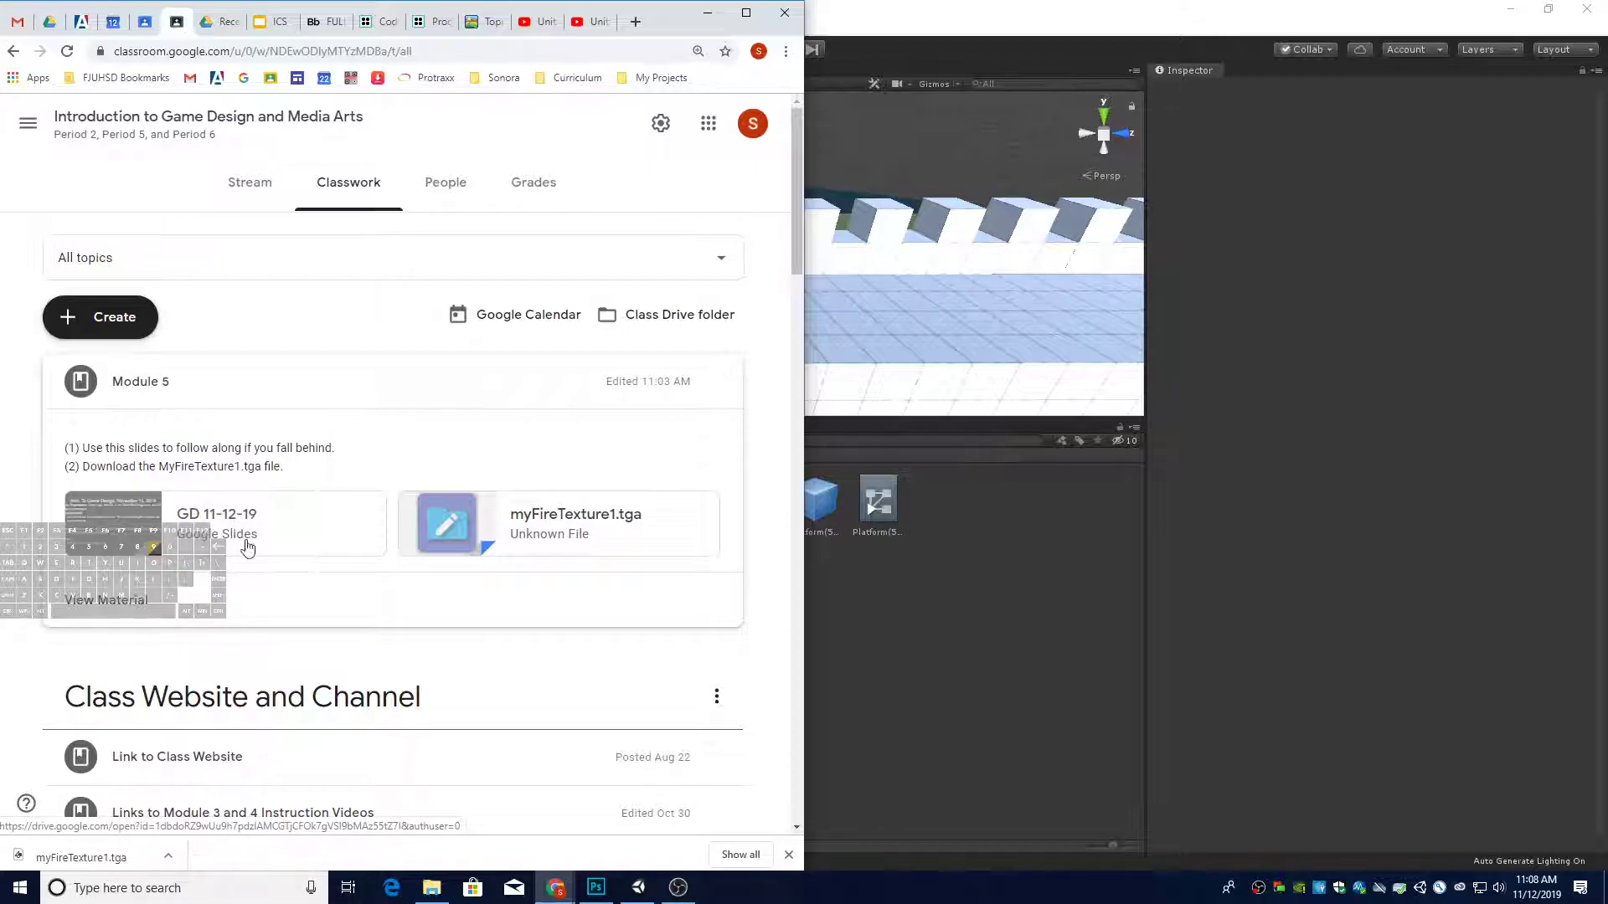
click(203, 541)
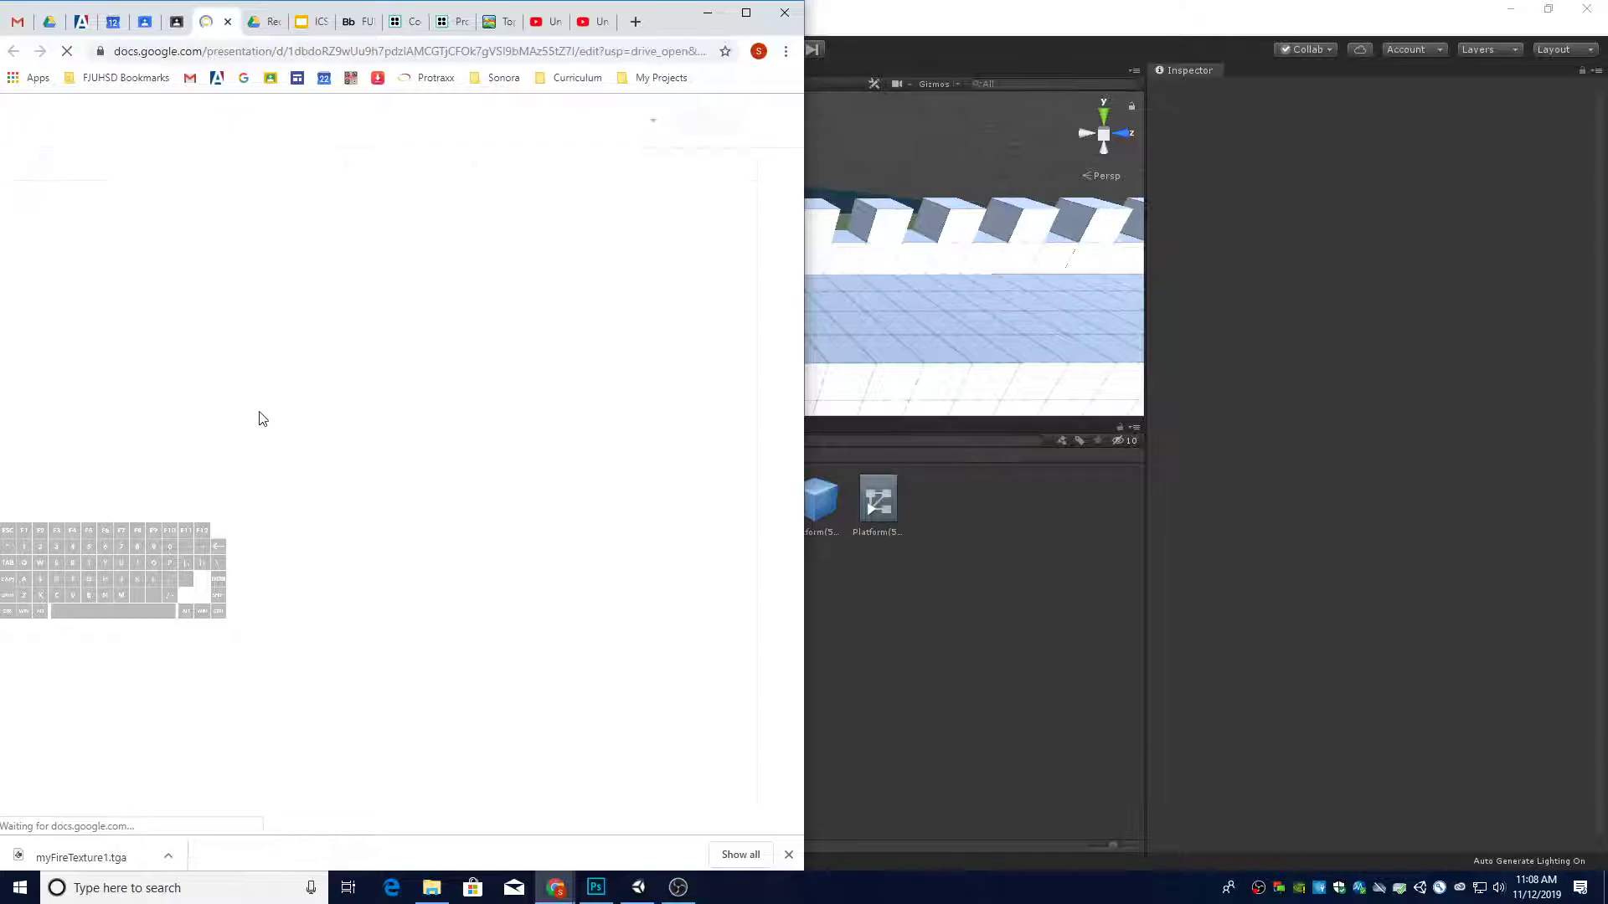
click(97, 292)
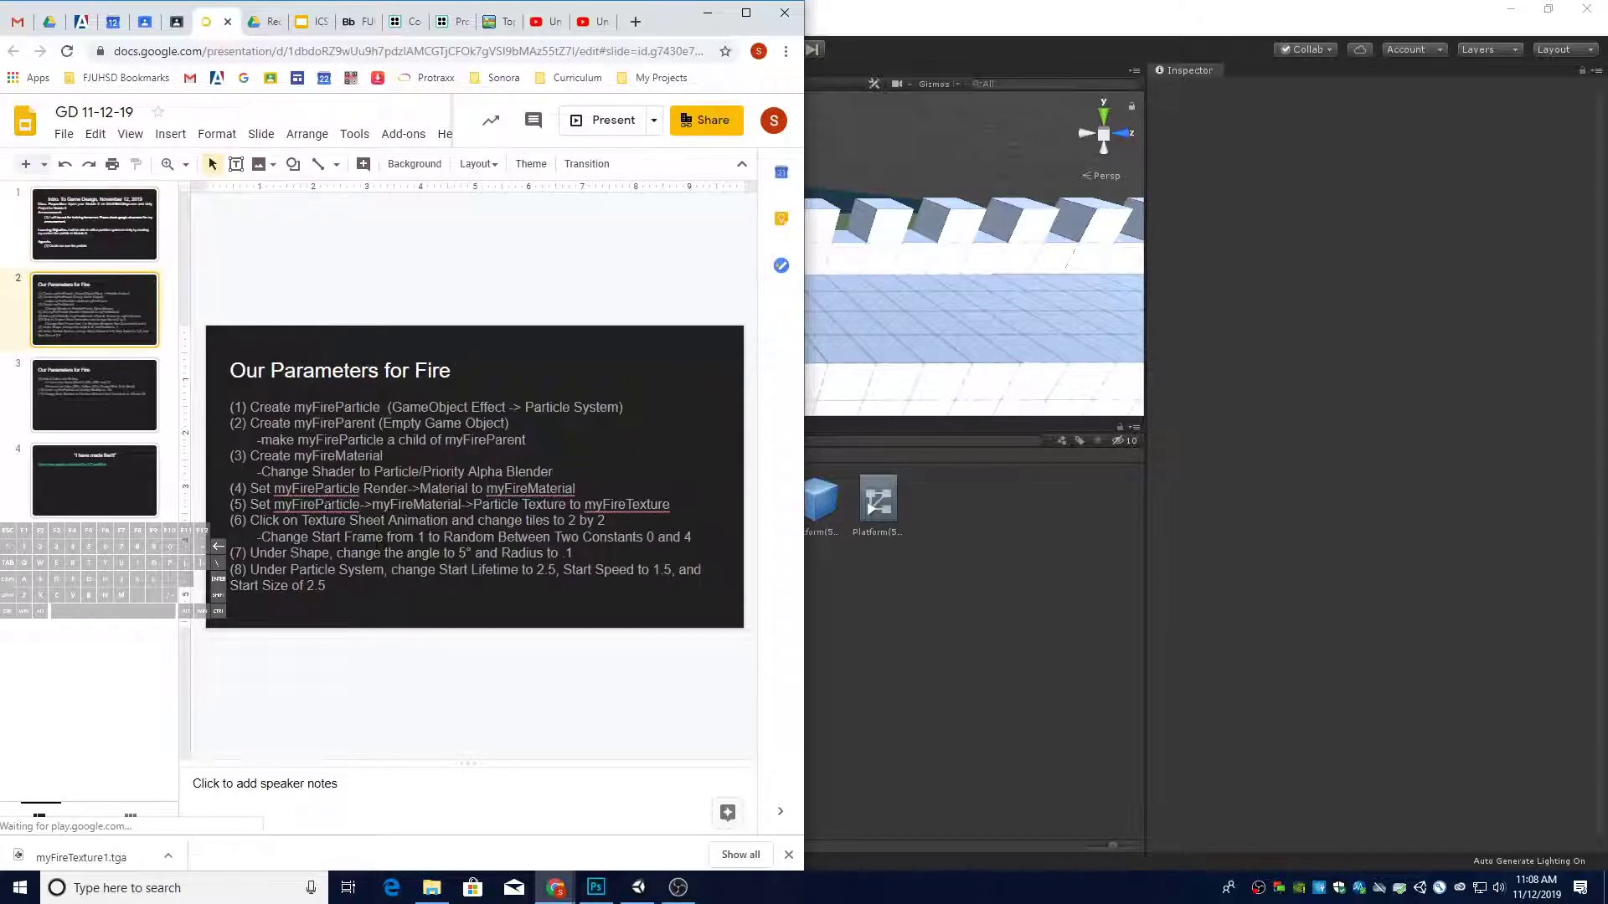
click(48, 397)
click(88, 239)
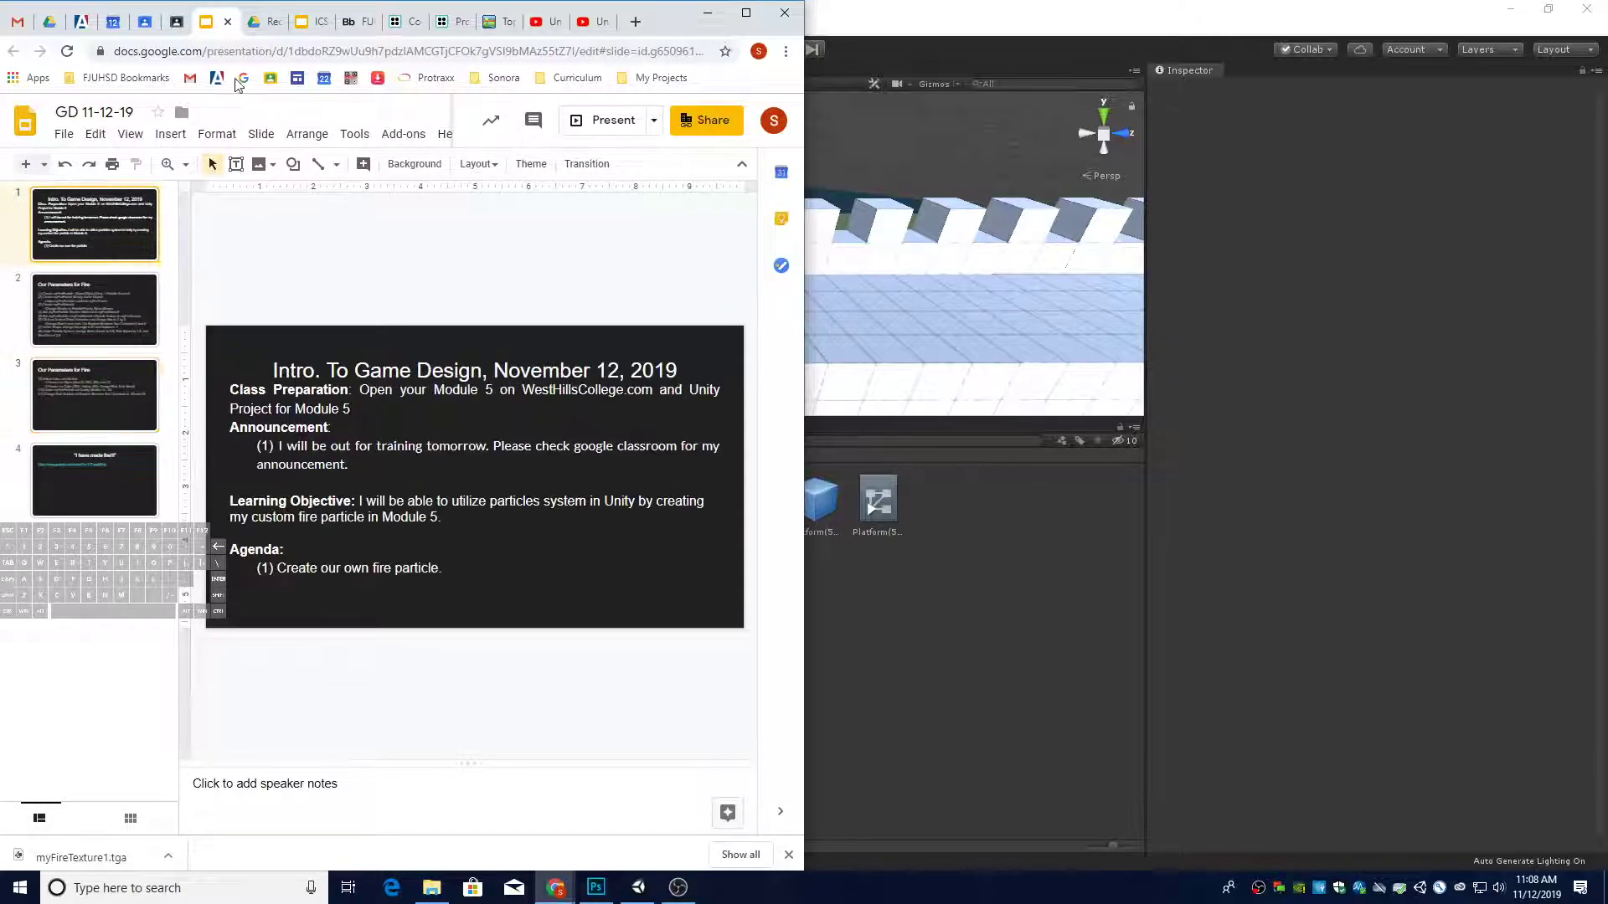
Download myFireTexture1.tga from the Module 5 classwork post and return to Unity
click(179, 26)
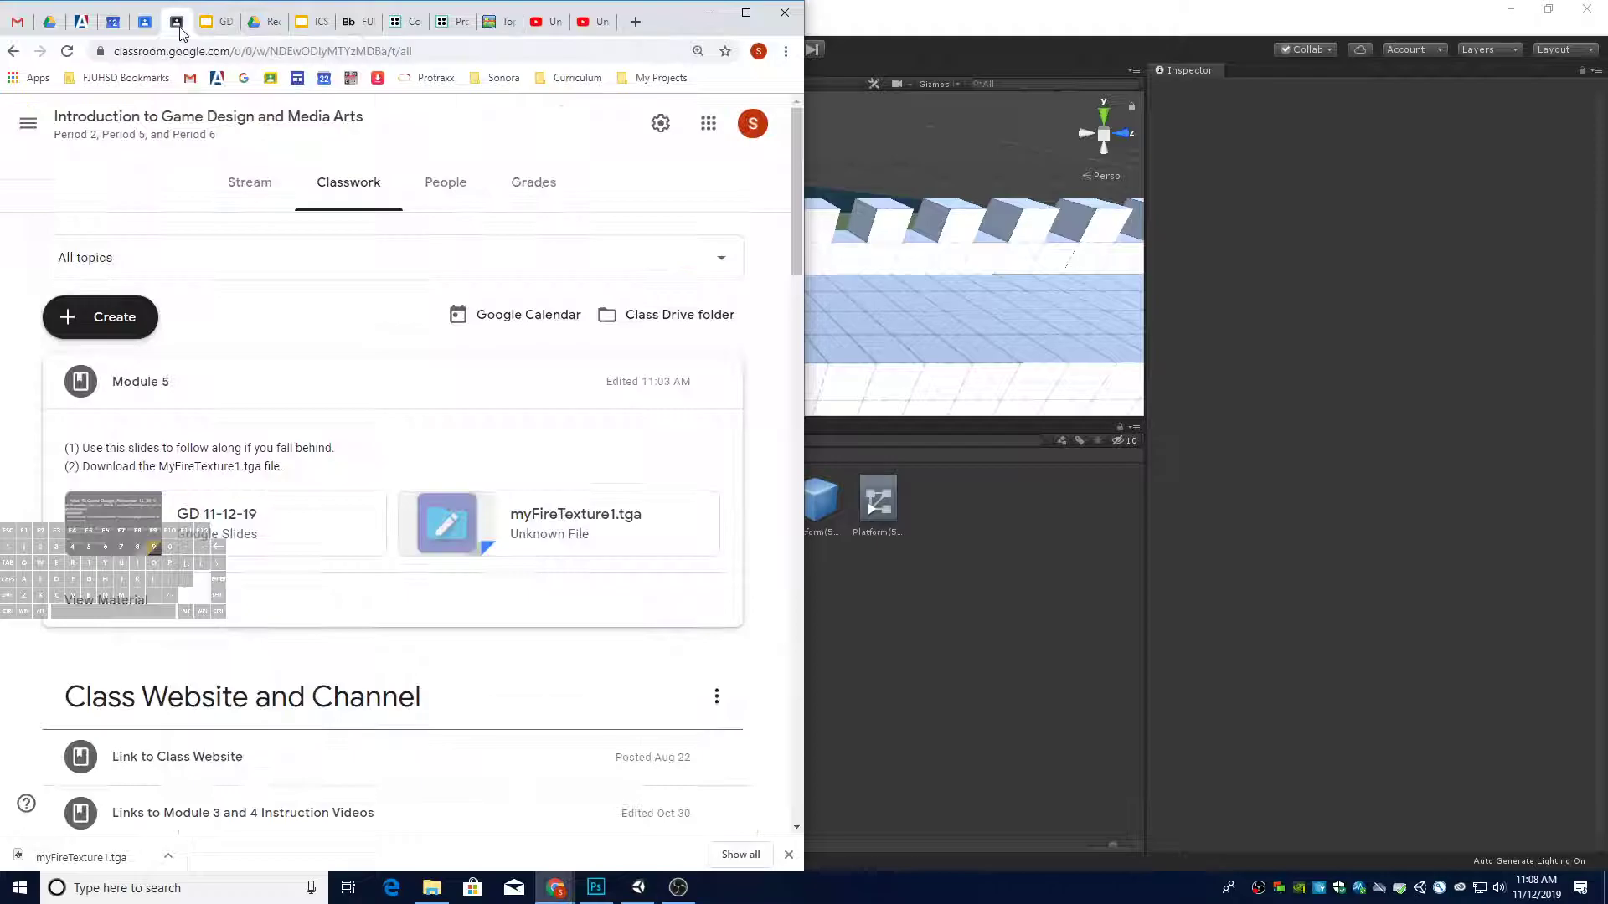
click(547, 519)
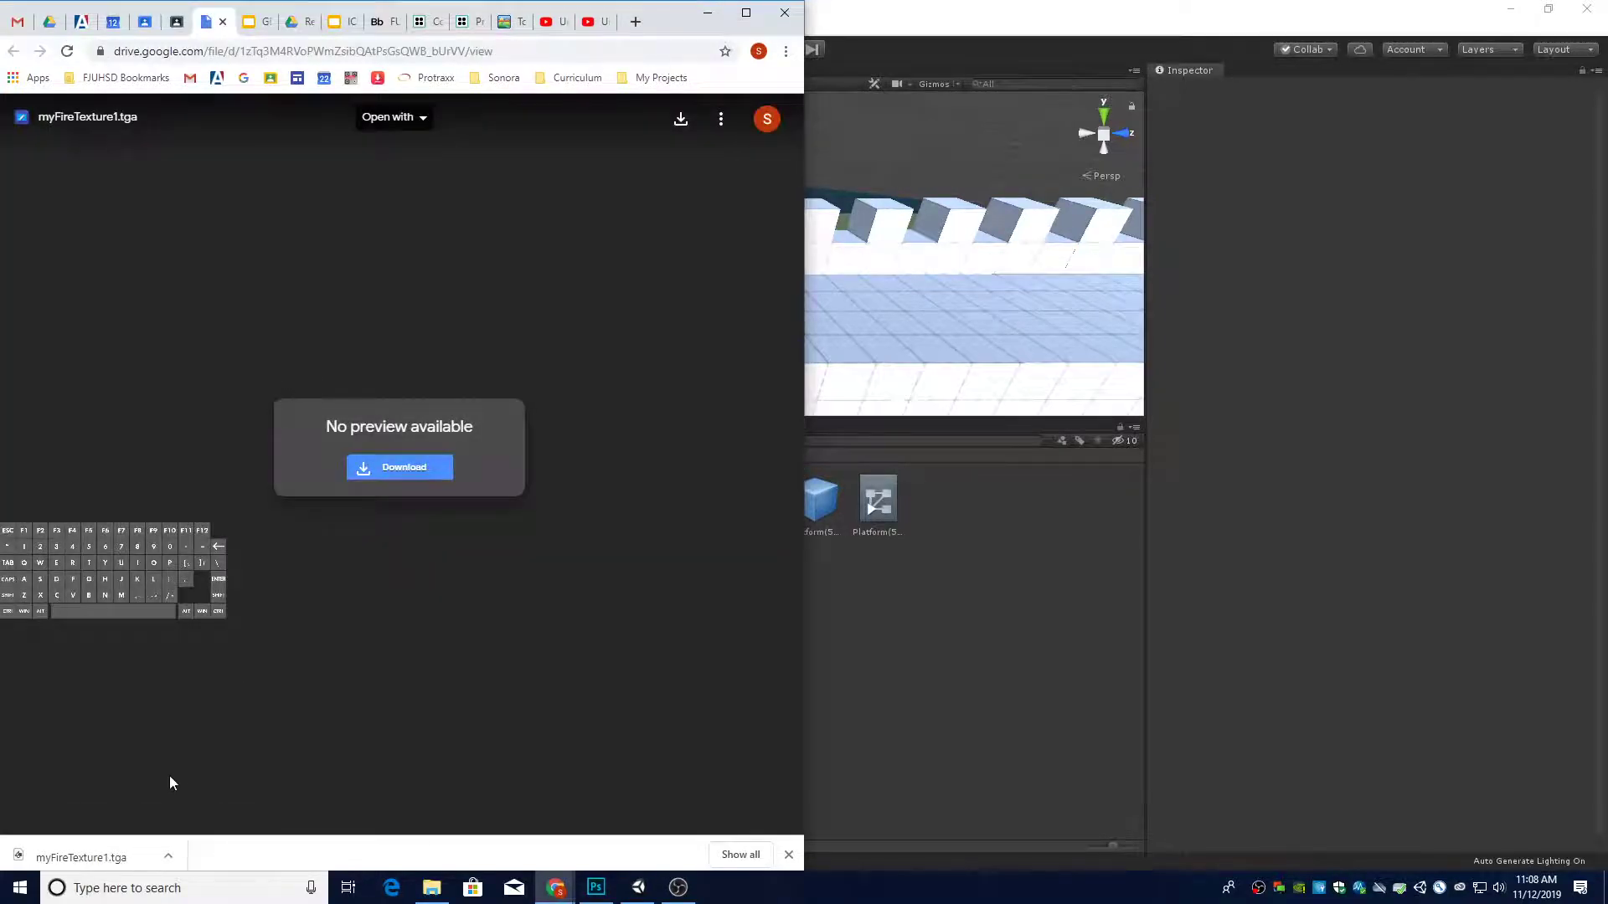
click(394, 469)
click(709, 15)
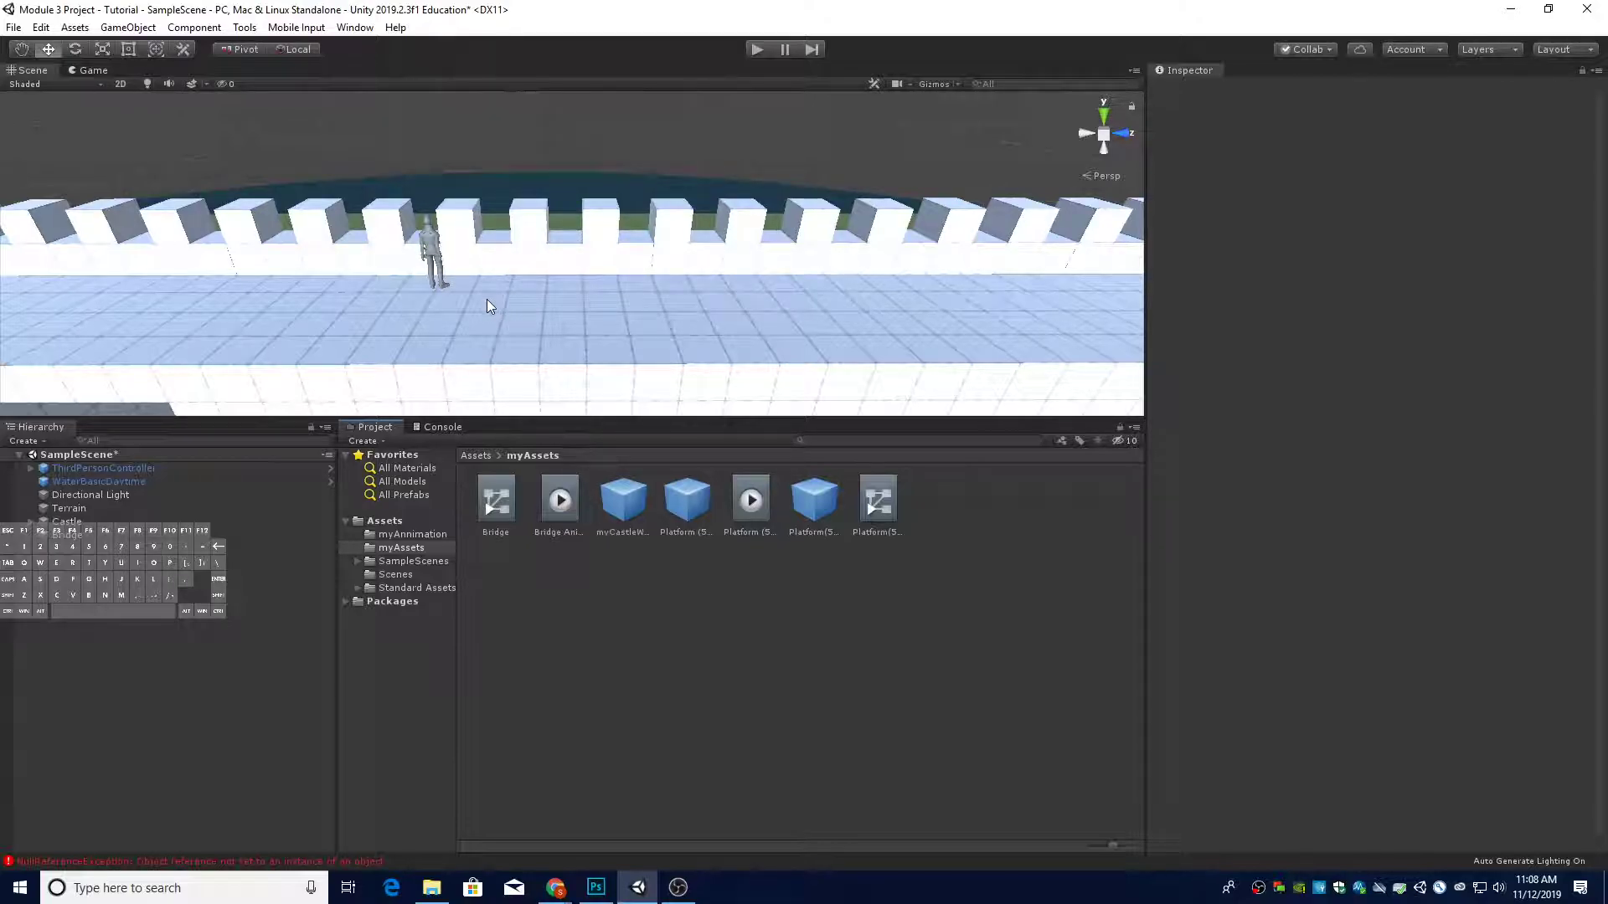
Add a Particle System effect to the scene and rename it myFireParticles
right_click(141, 618)
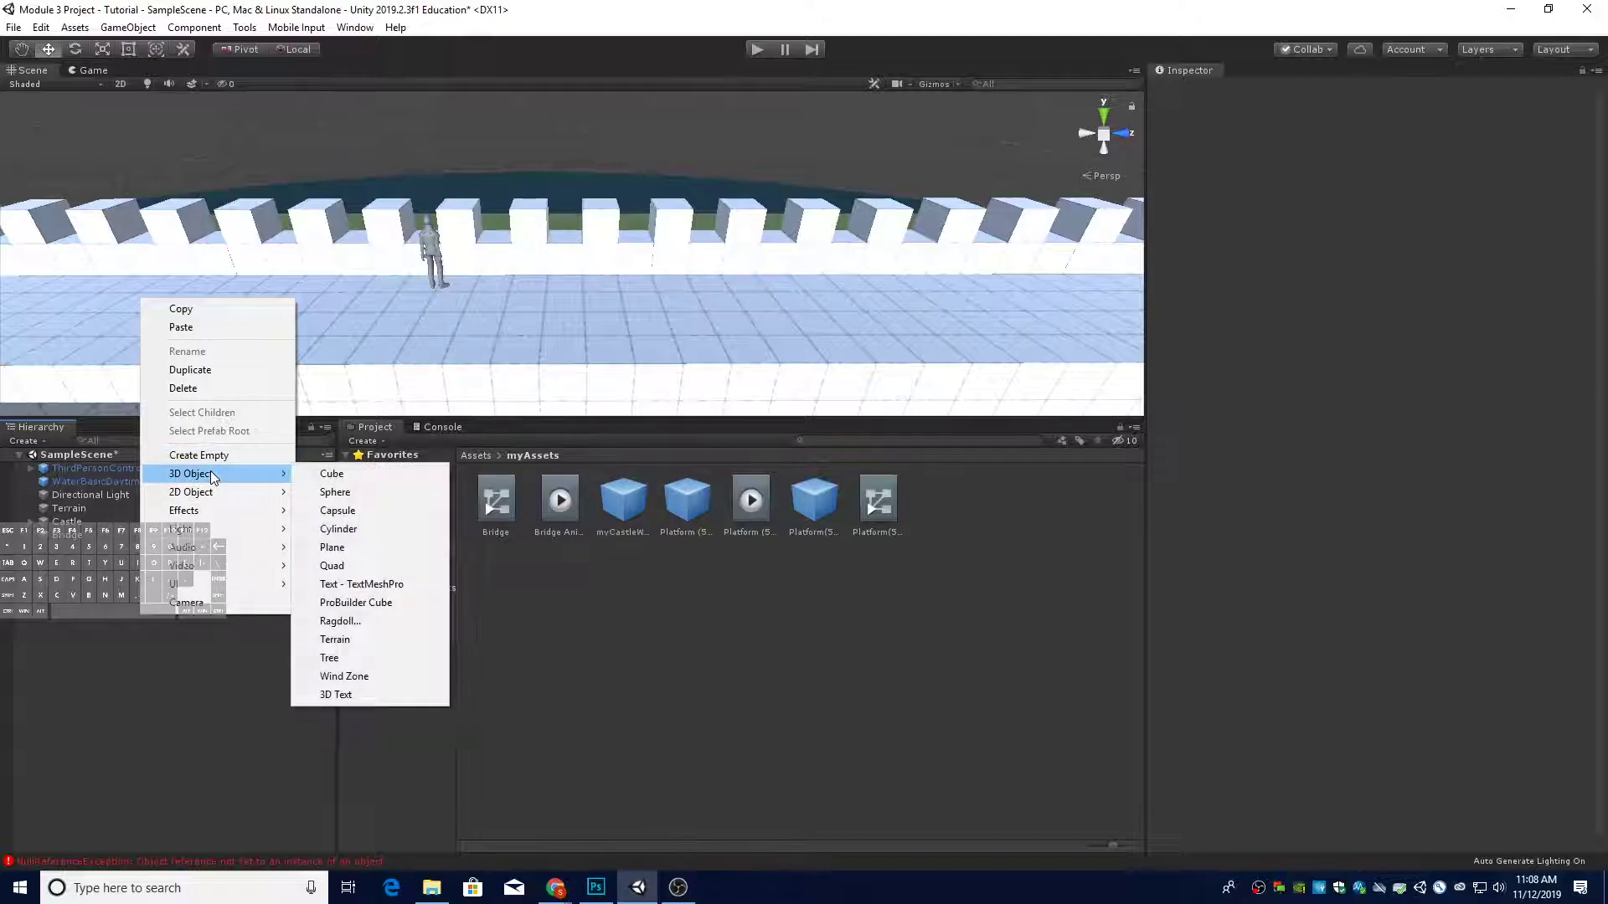
mouse_move(221, 514)
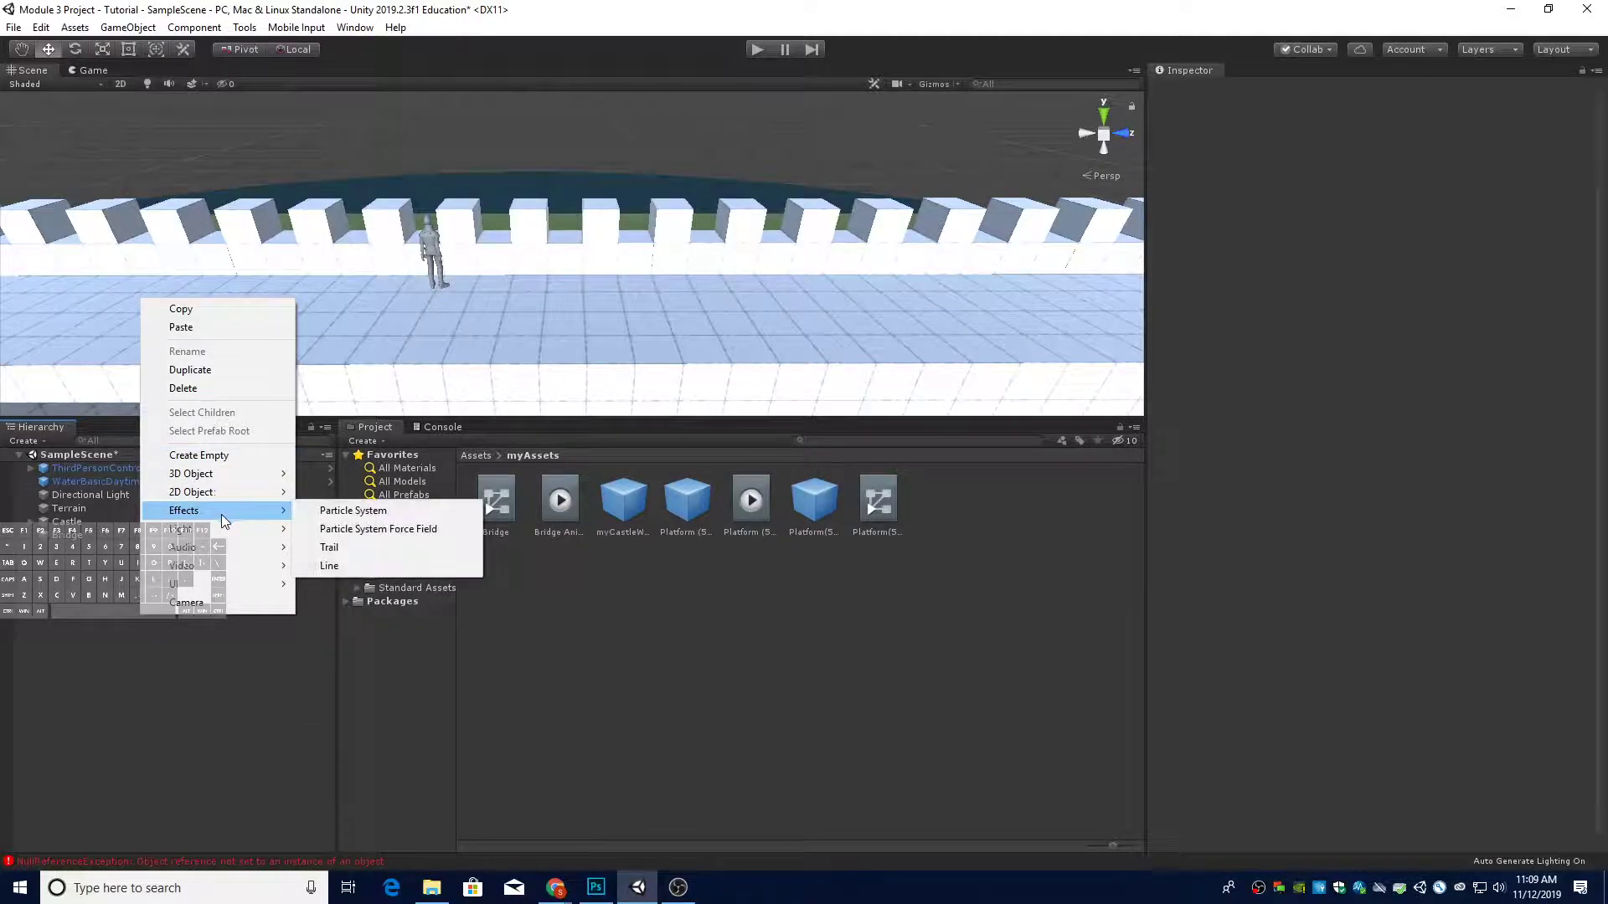
click(353, 512)
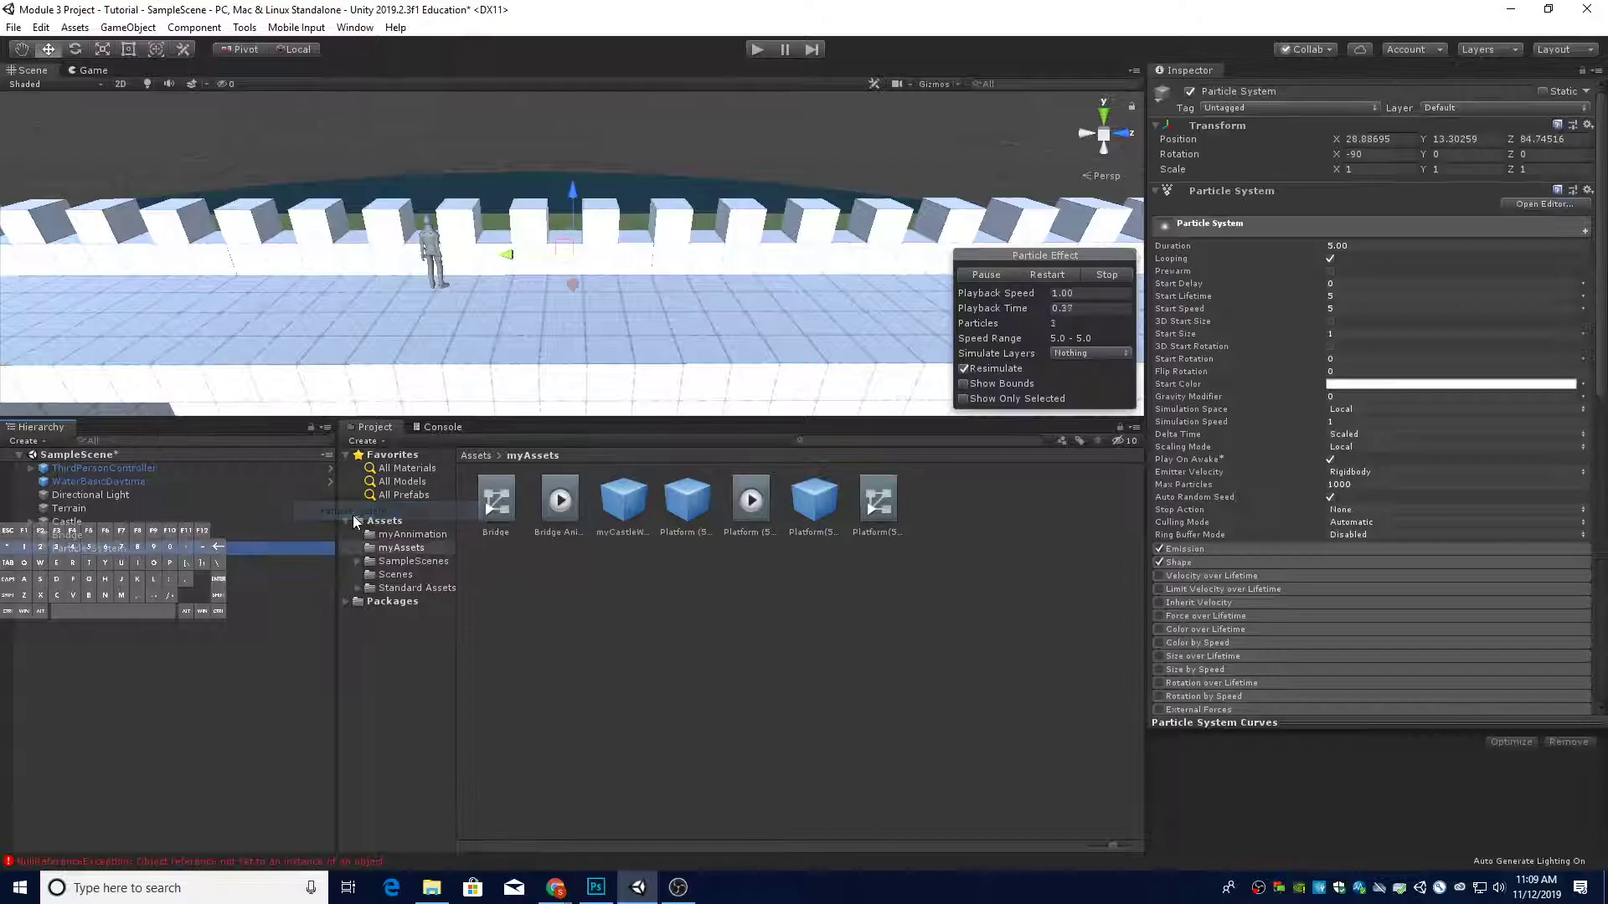
right_click(127, 558)
click(180, 606)
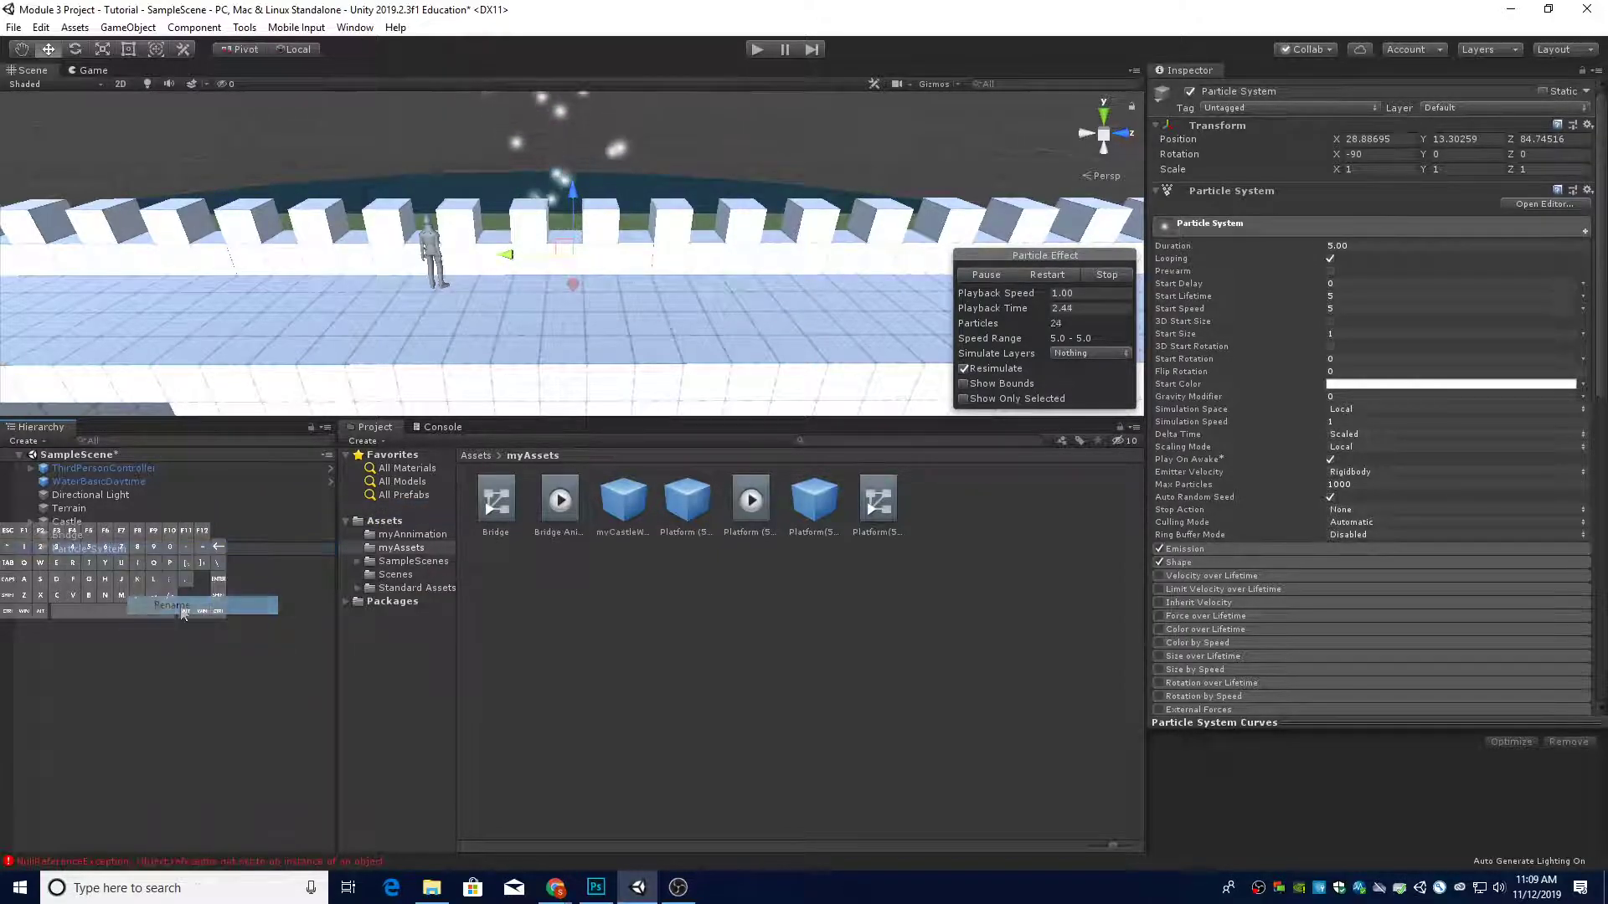
text(myFirePart)
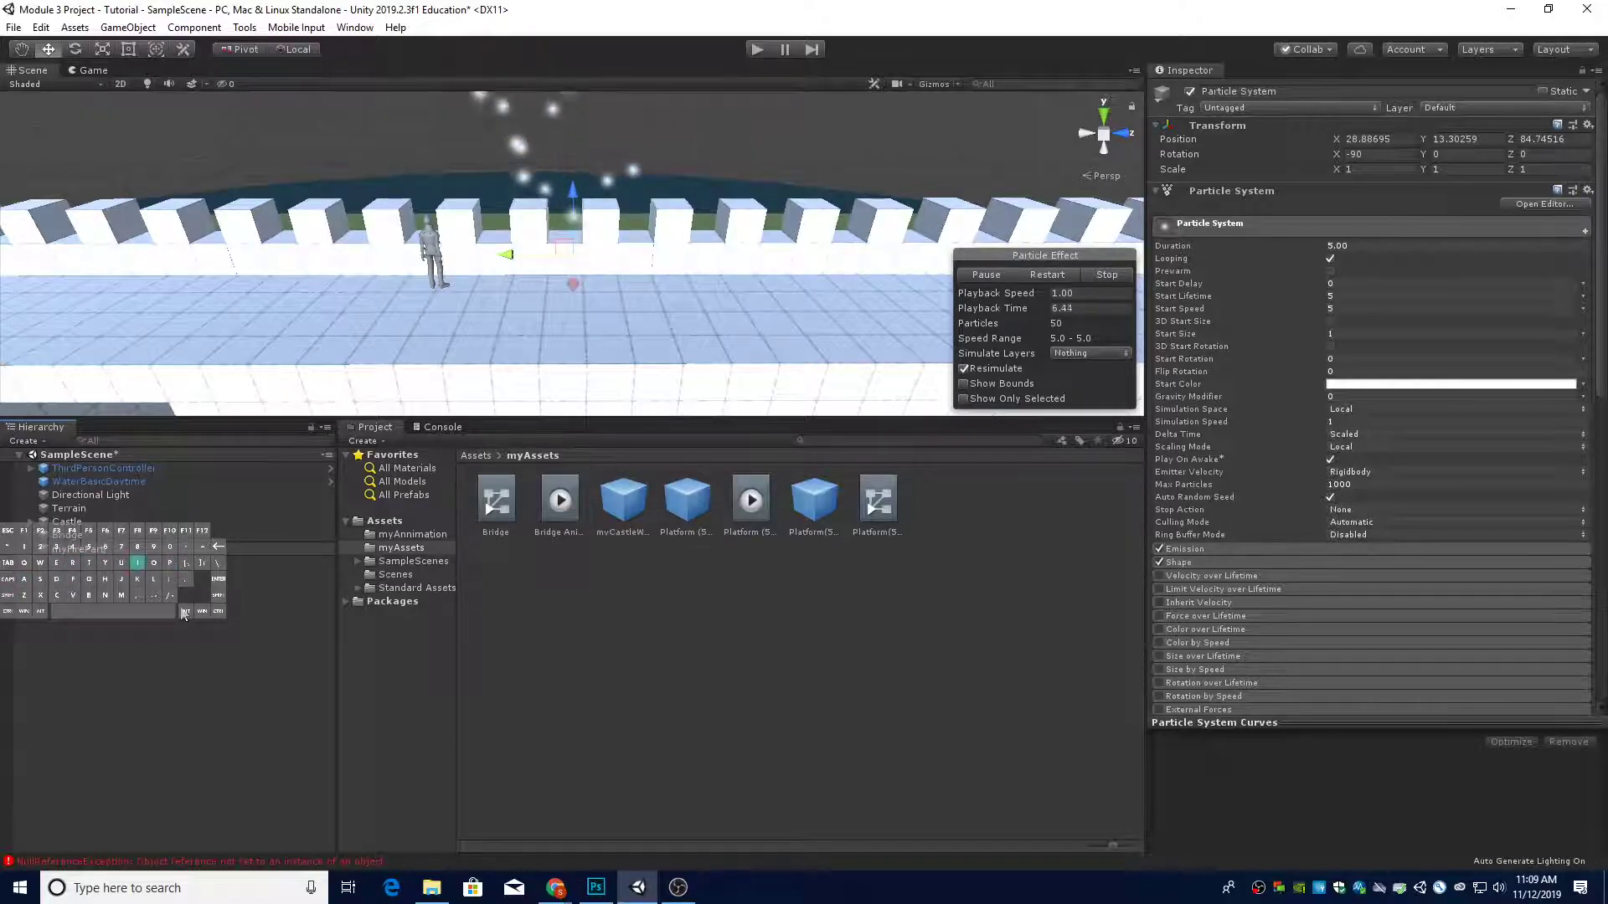
text(icles)
key(Return)
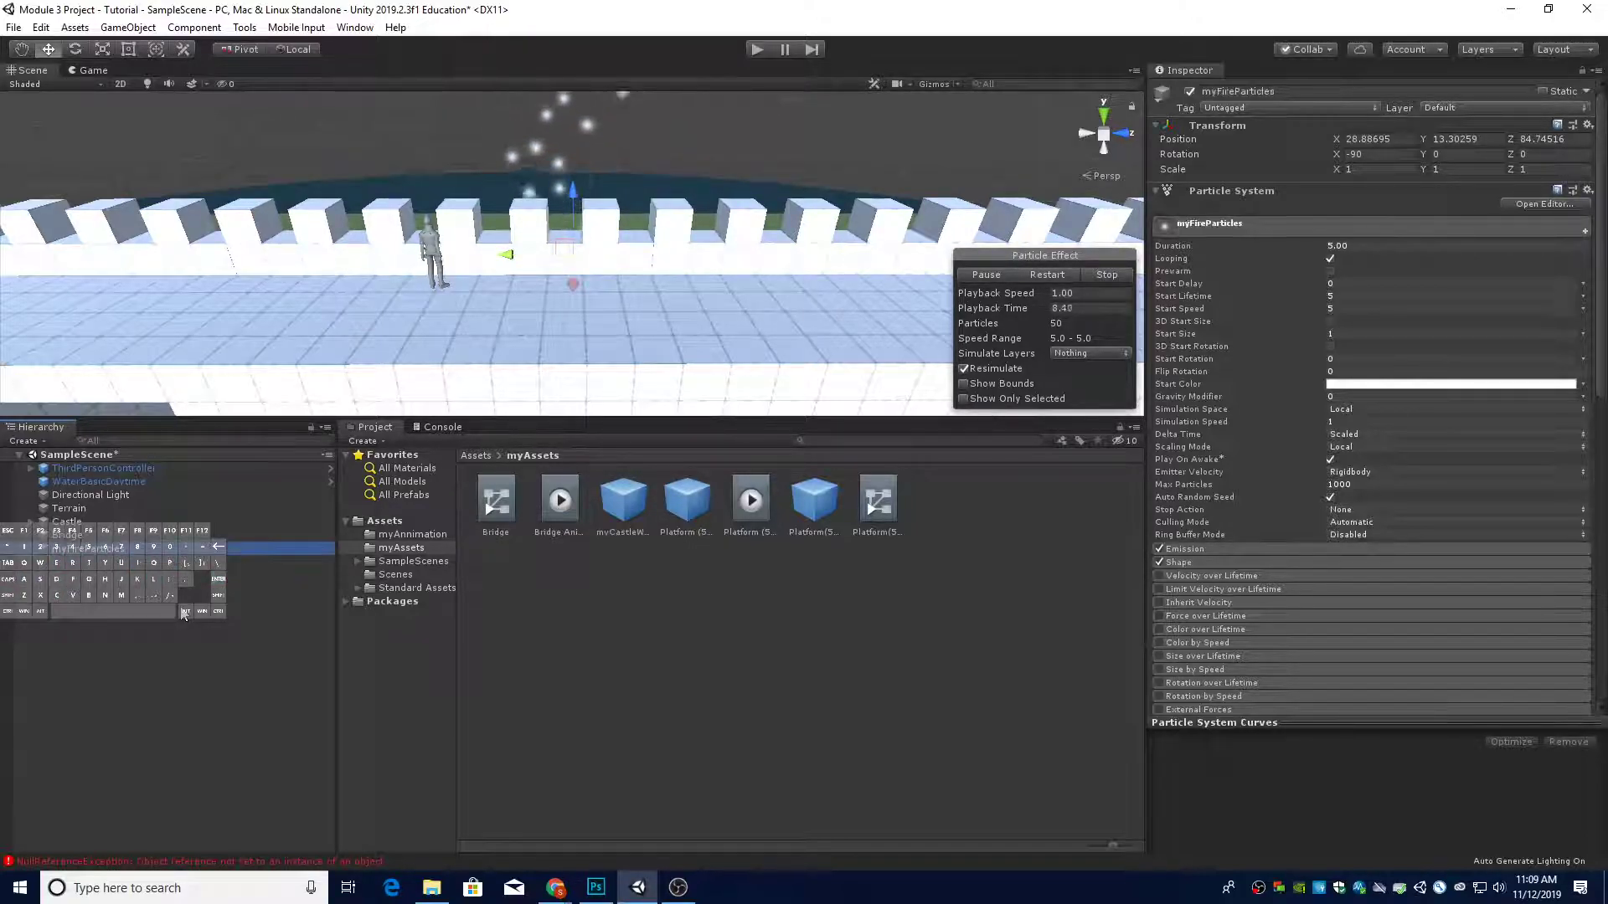
Create an empty game object named myFireParent at the scene's root level and make myFireParticles its child
right_click(184, 613)
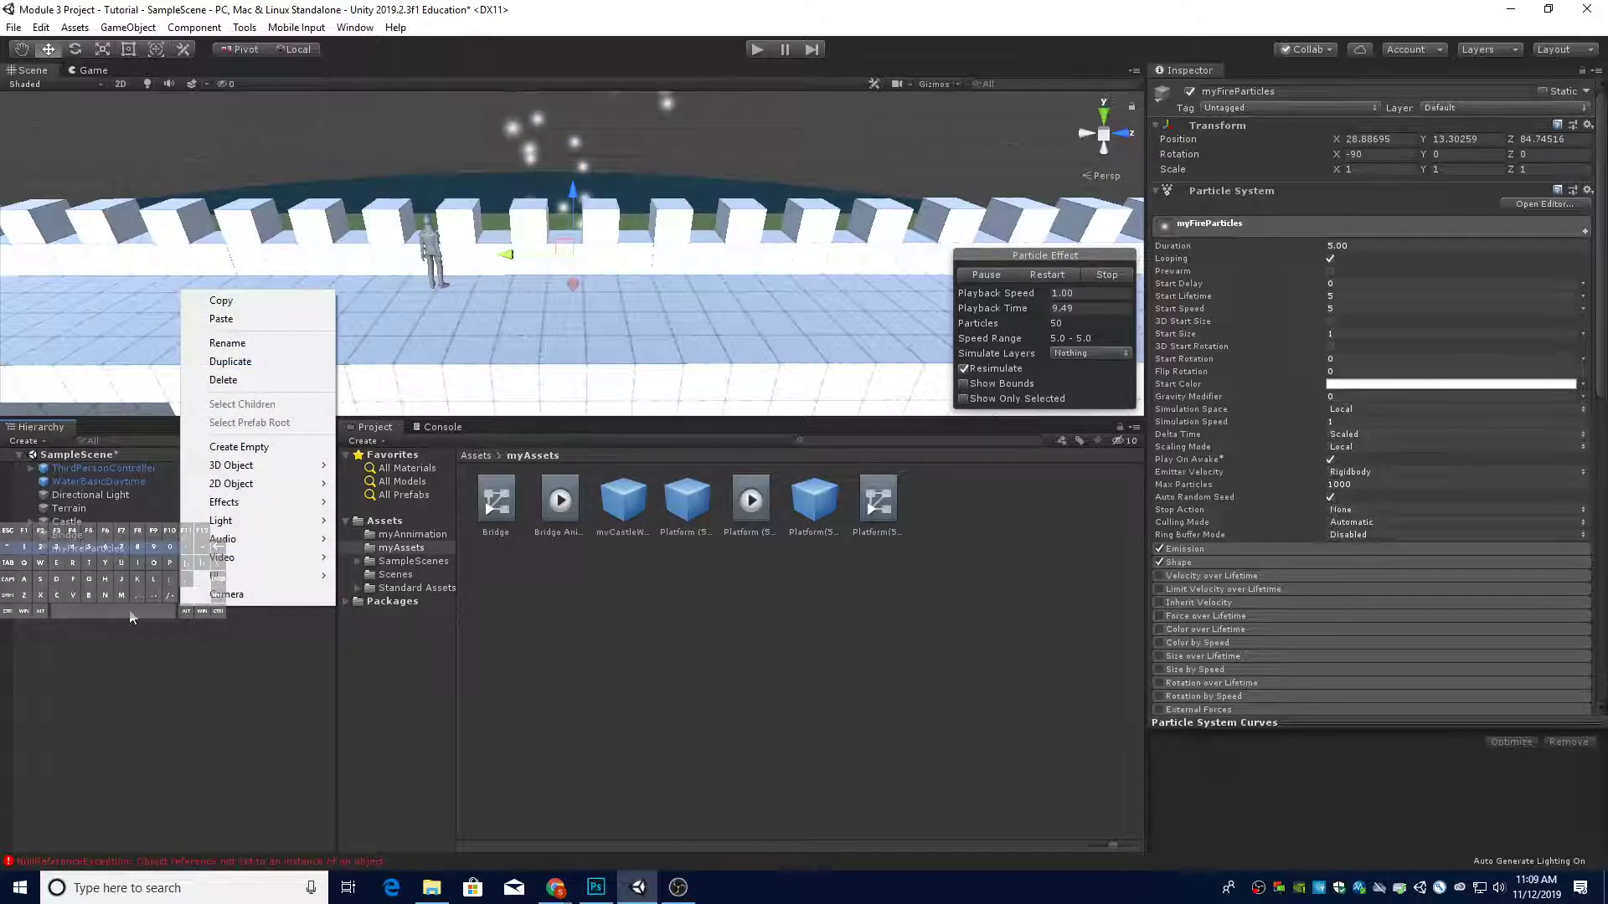
right_click(78, 645)
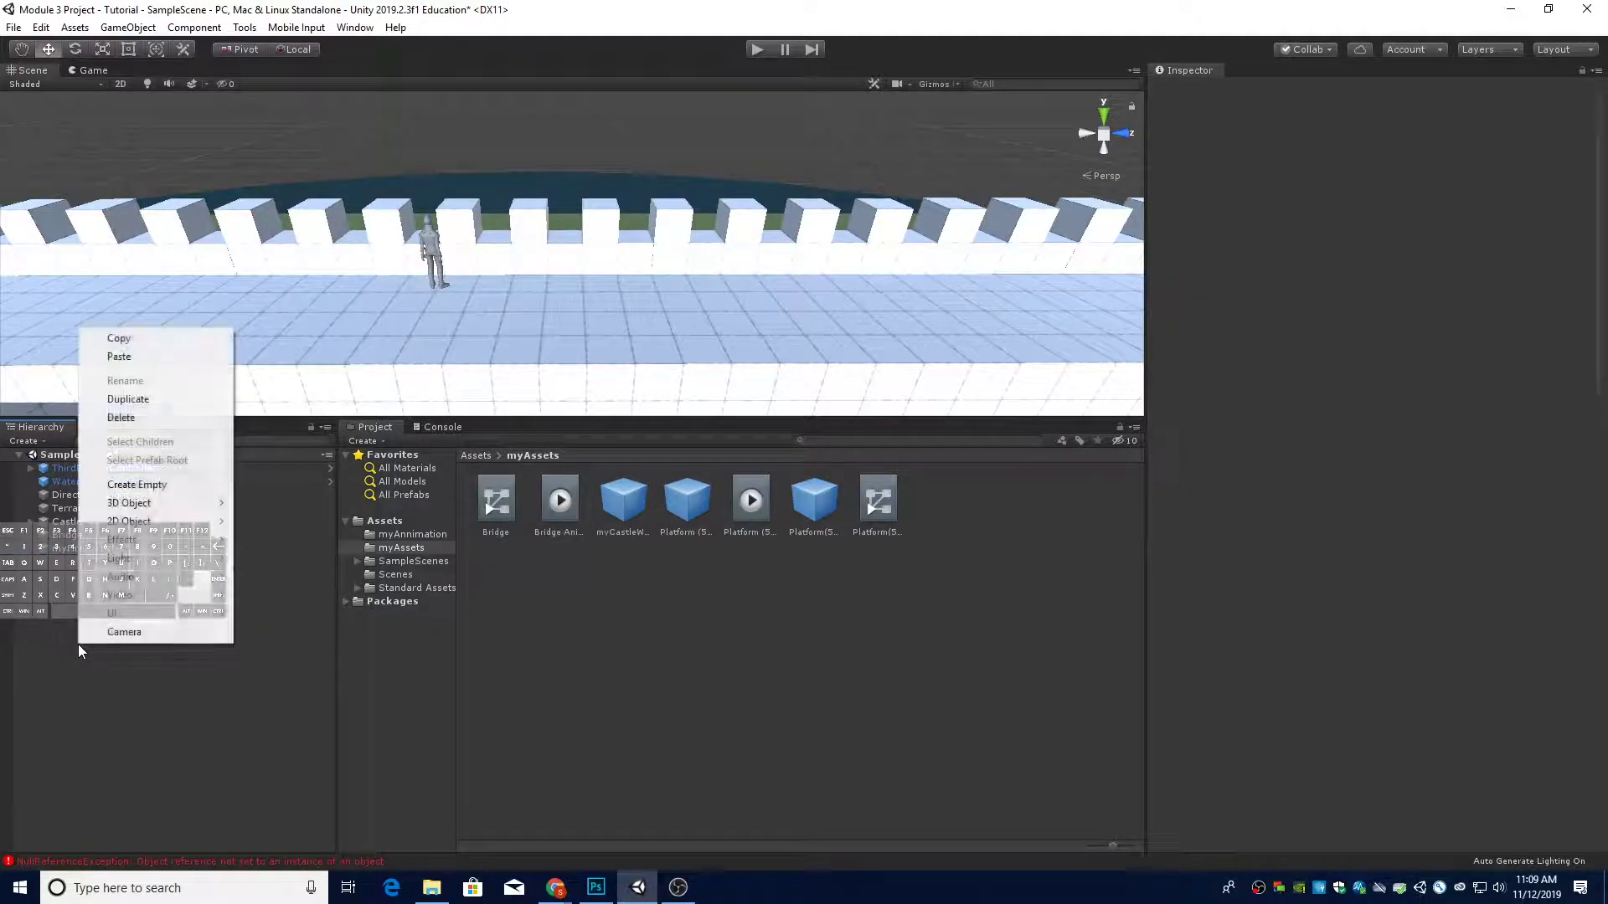
click(151, 480)
right_click(138, 570)
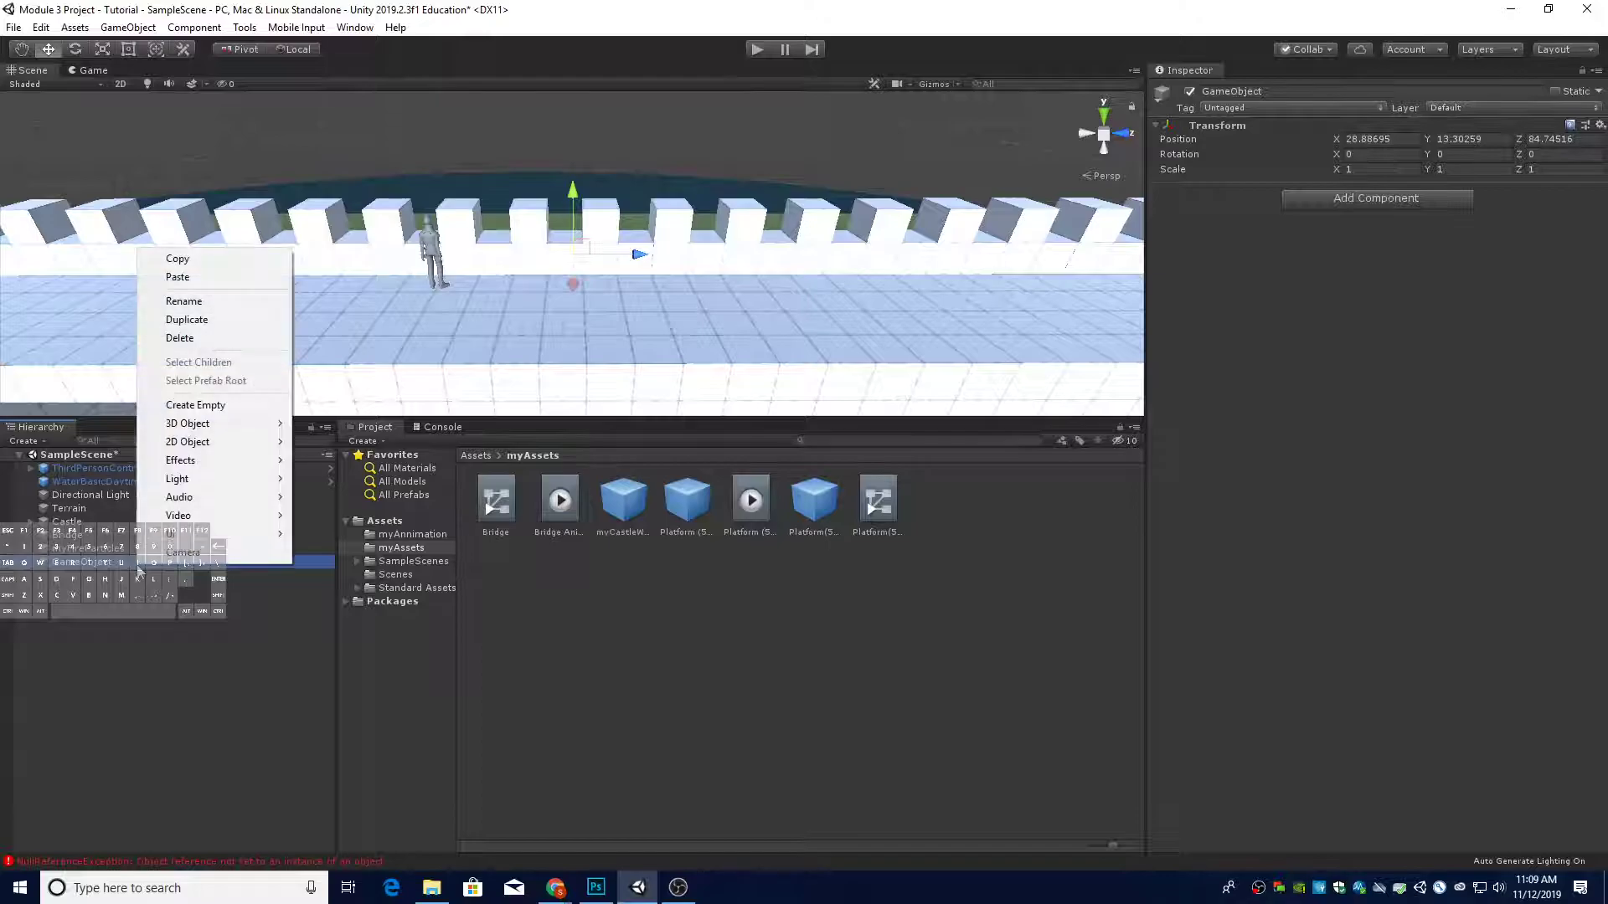
click(185, 302)
text(myFireParent)
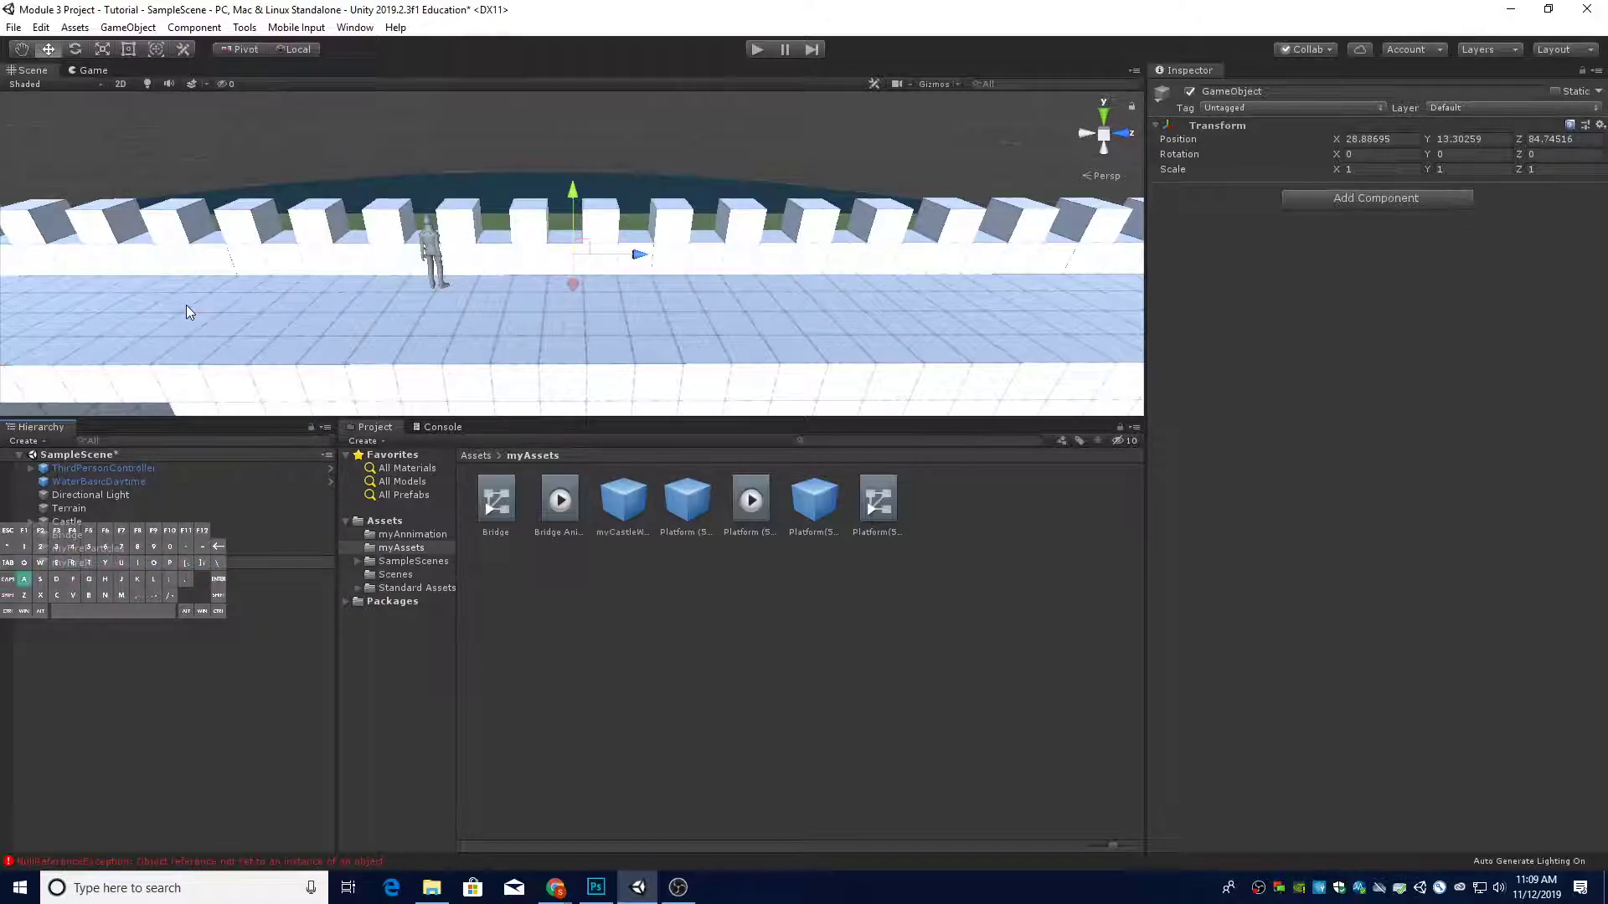
key(Return)
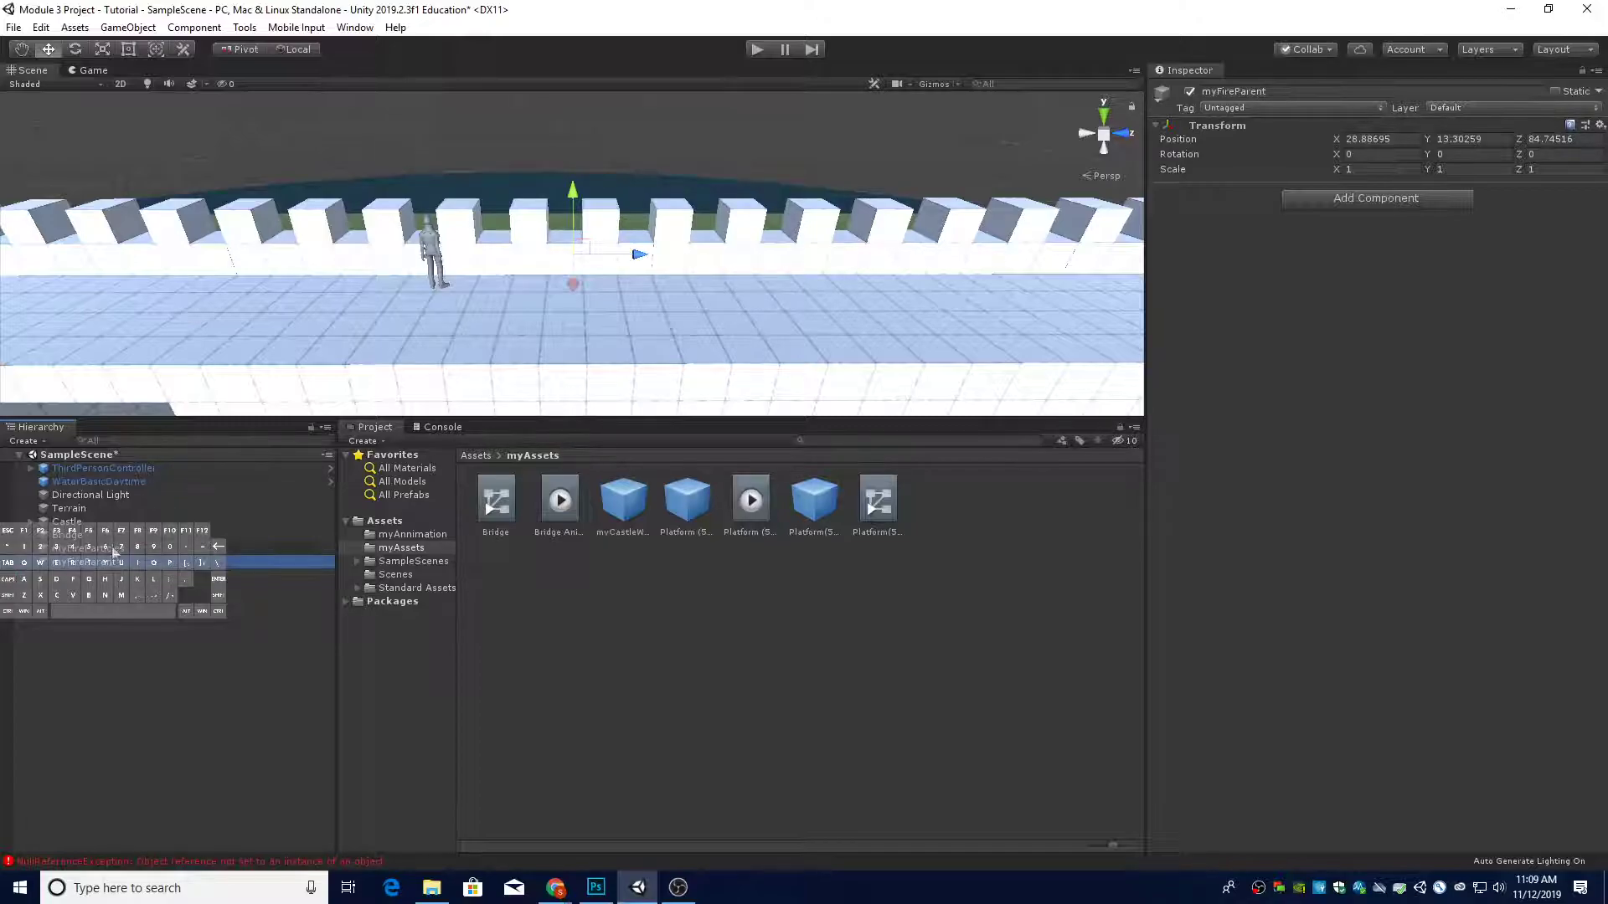
drag(115, 550, 115, 567)
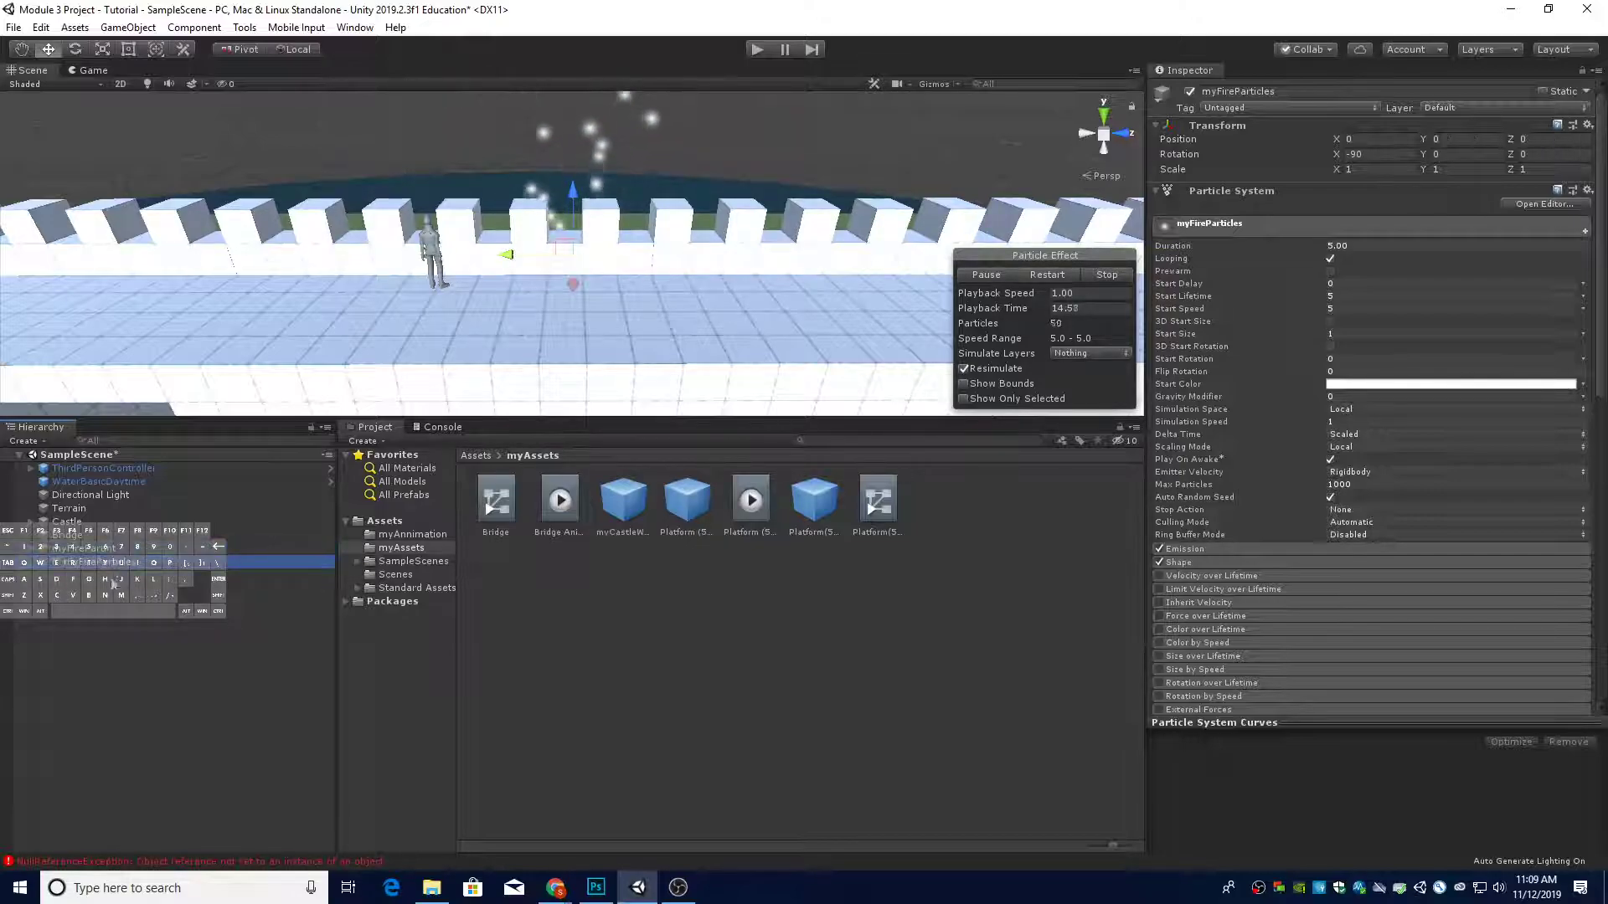
Move myFireParent onto the castle walkway behind the battlements, to about X 36.89 and Y 16.69
alt+drag(535, 324, 441, 314)
right_drag(441, 313, 333, 326)
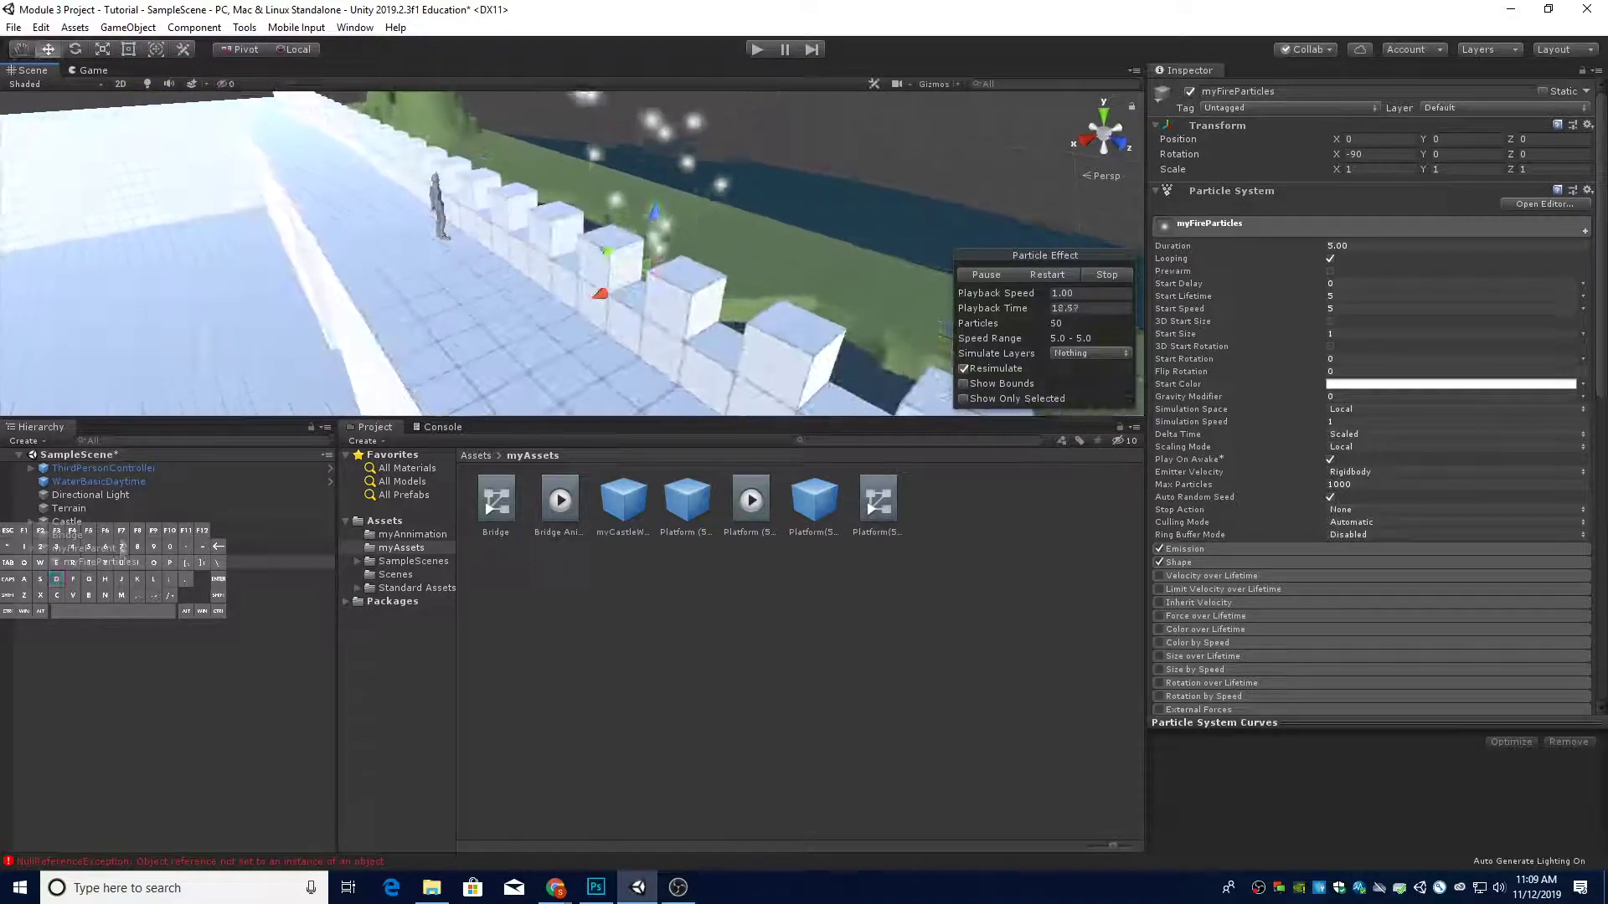
click(109, 549)
key(d)
right_drag(529, 336, 484, 332)
ctrl+drag(585, 289, 479, 304)
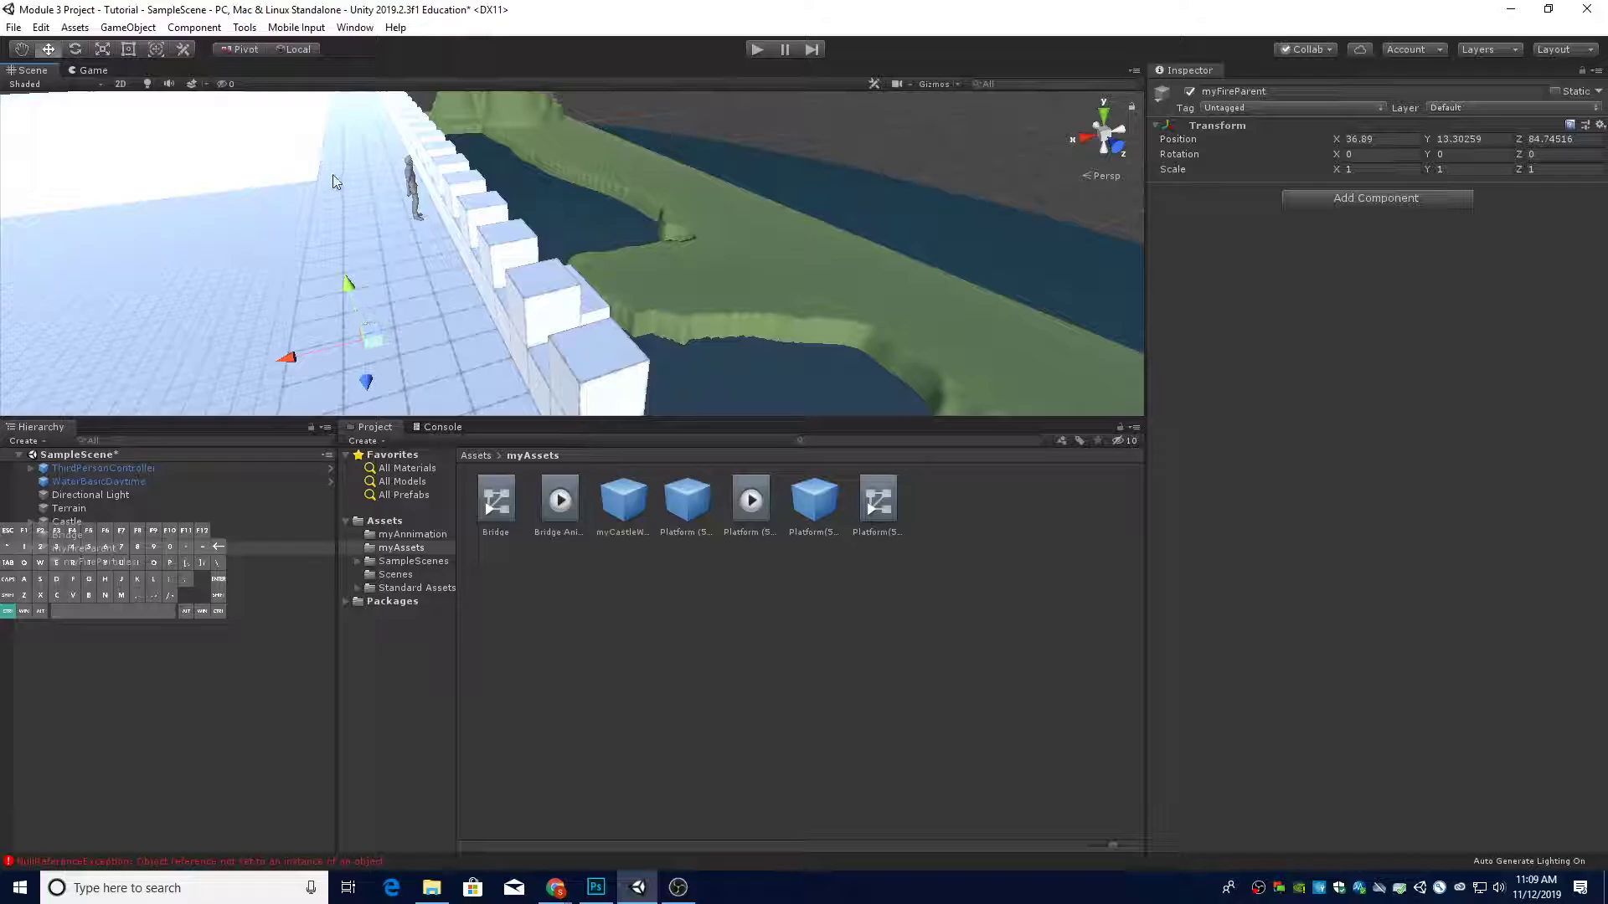
drag(349, 281, 305, 128)
key(a)
right_drag(333, 173, 594, 232)
key(w)
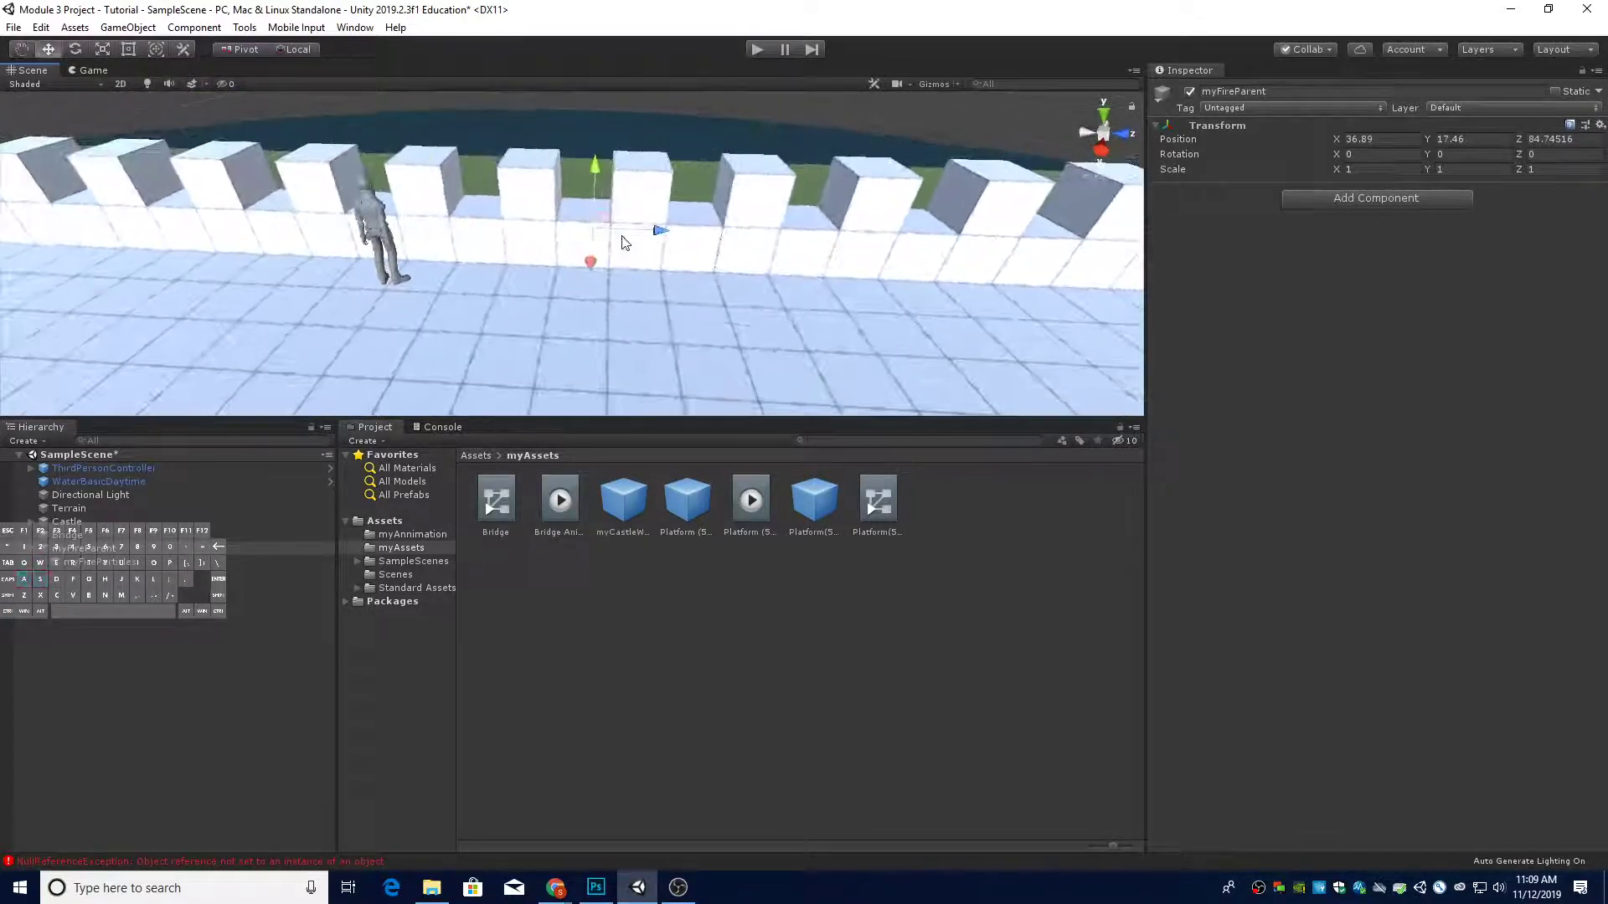
drag(594, 254, 595, 188)
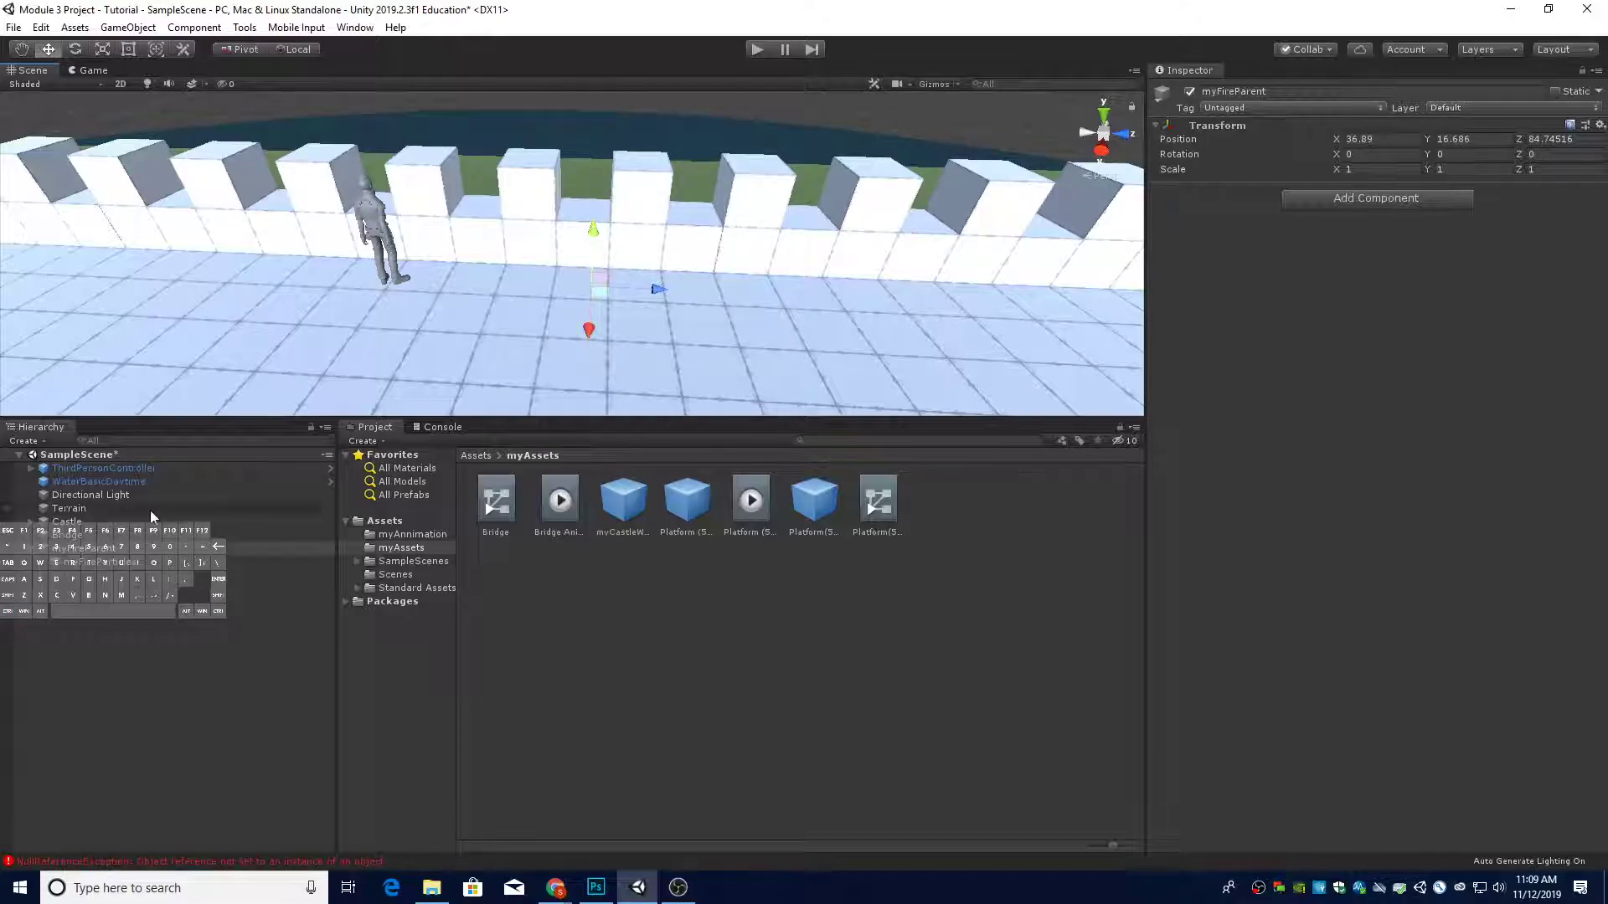
Lower myFireParticles toward the walkway floor, to a Y position of about -1.15 relative to its parent
click(139, 560)
key(a)
right_drag(443, 334, 564, 215)
key(w)
key(a)
key(w)
drag(586, 172, 593, 226)
key(d)
right_drag(676, 241, 382, 208)
drag(372, 183, 374, 200)
key(a)
right_drag(408, 230, 536, 254)
key(s)
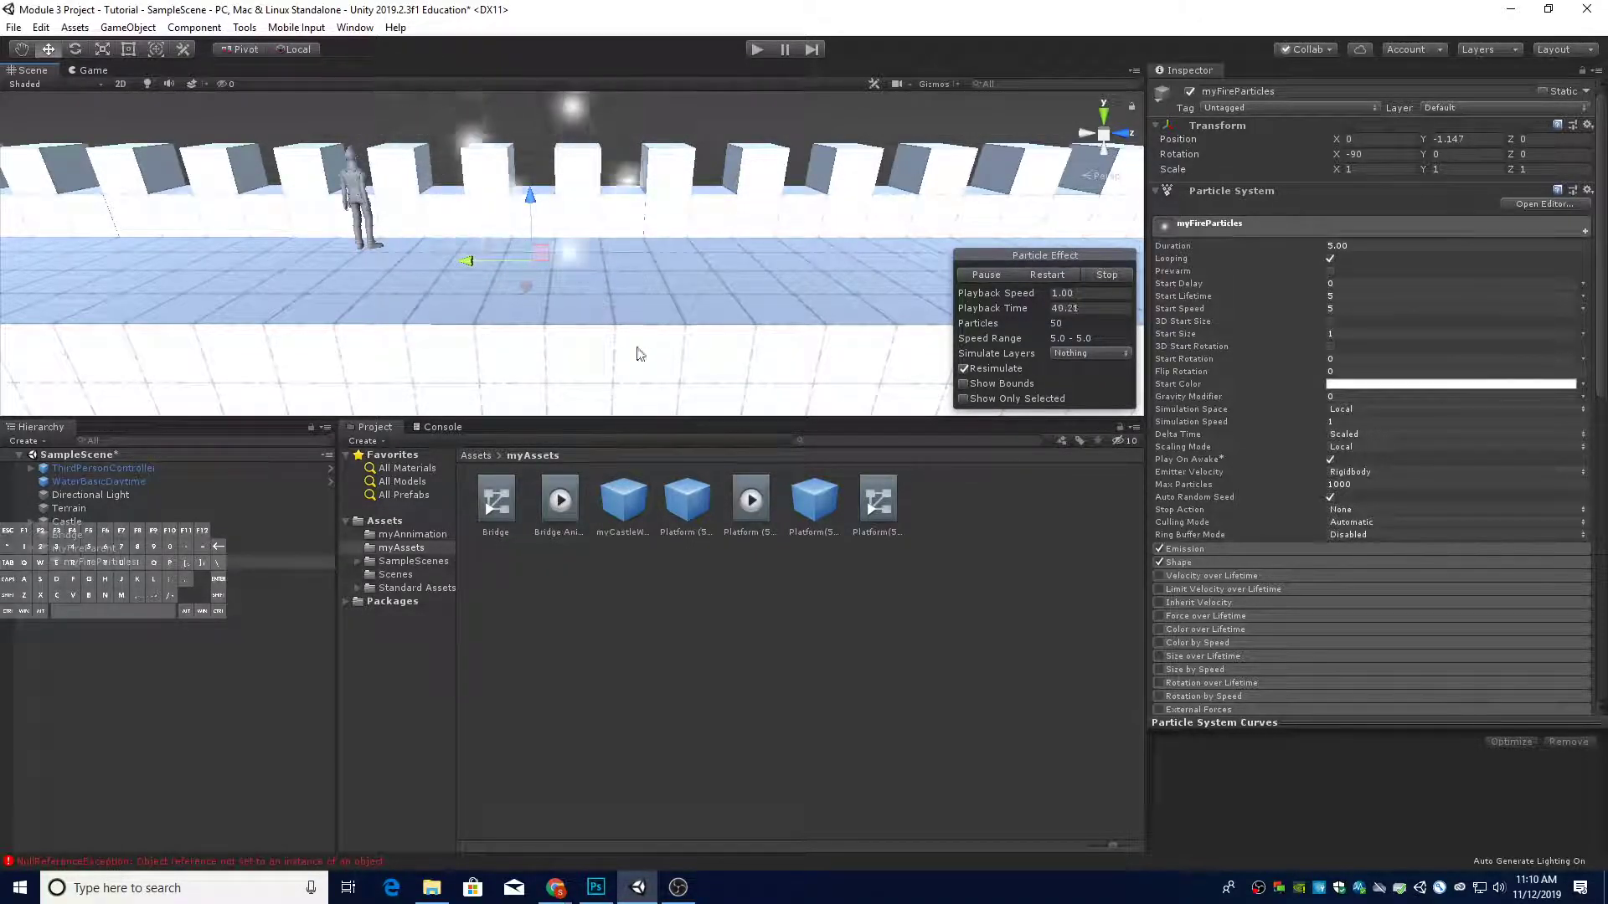
Import the myFireTexture1 TARGA file from Downloads into the myAssets folder
click(393, 521)
double_click(570, 503)
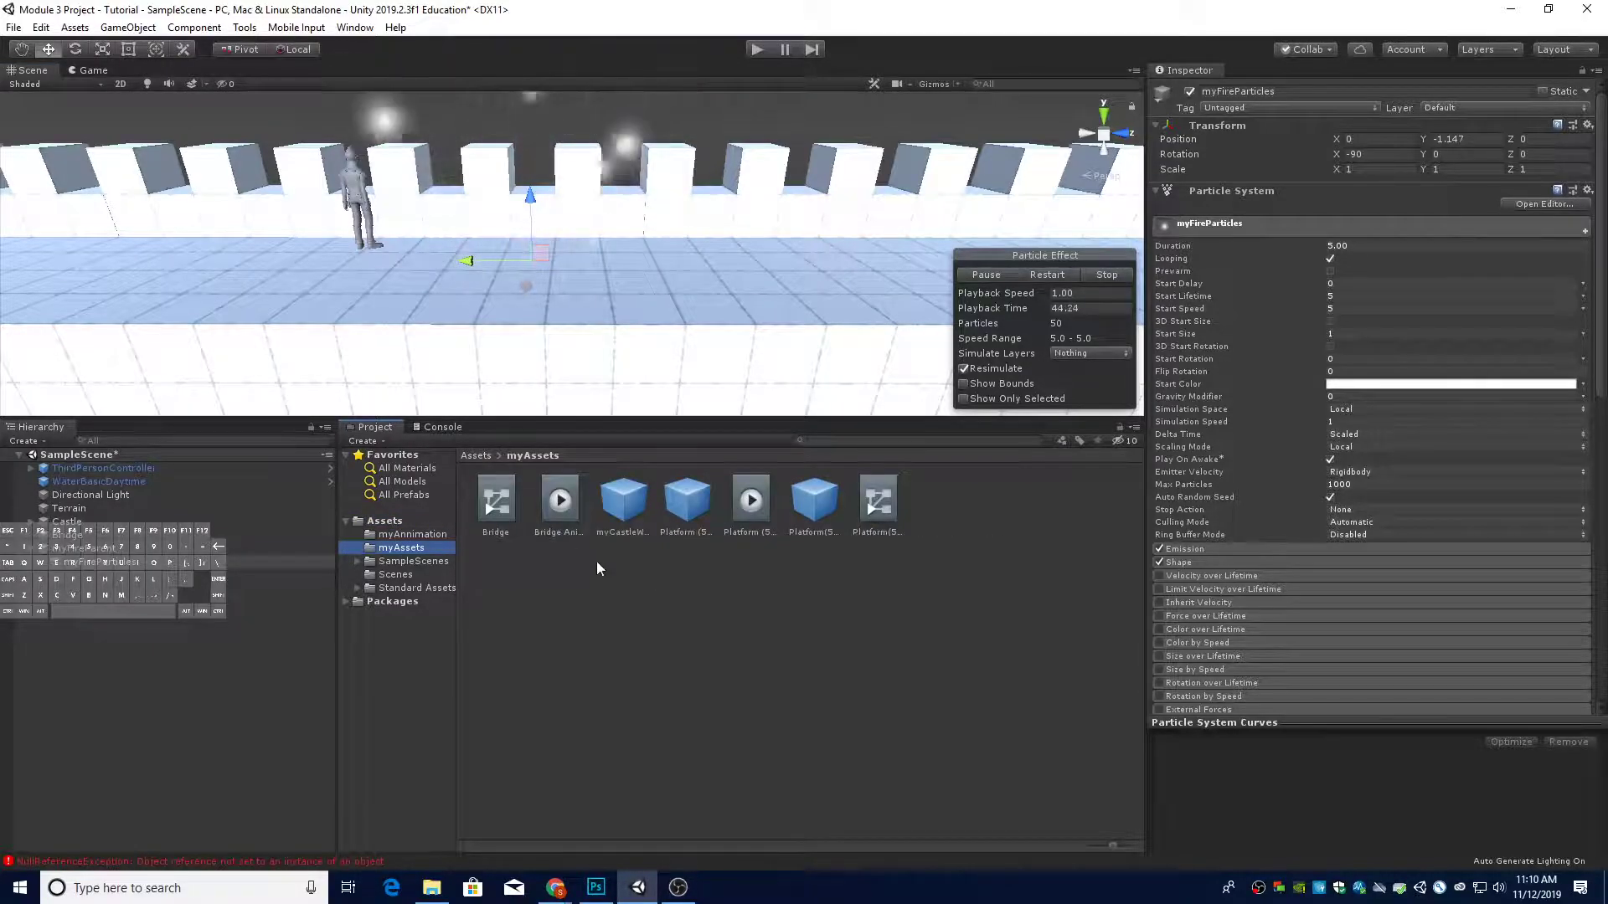
right_click(662, 576)
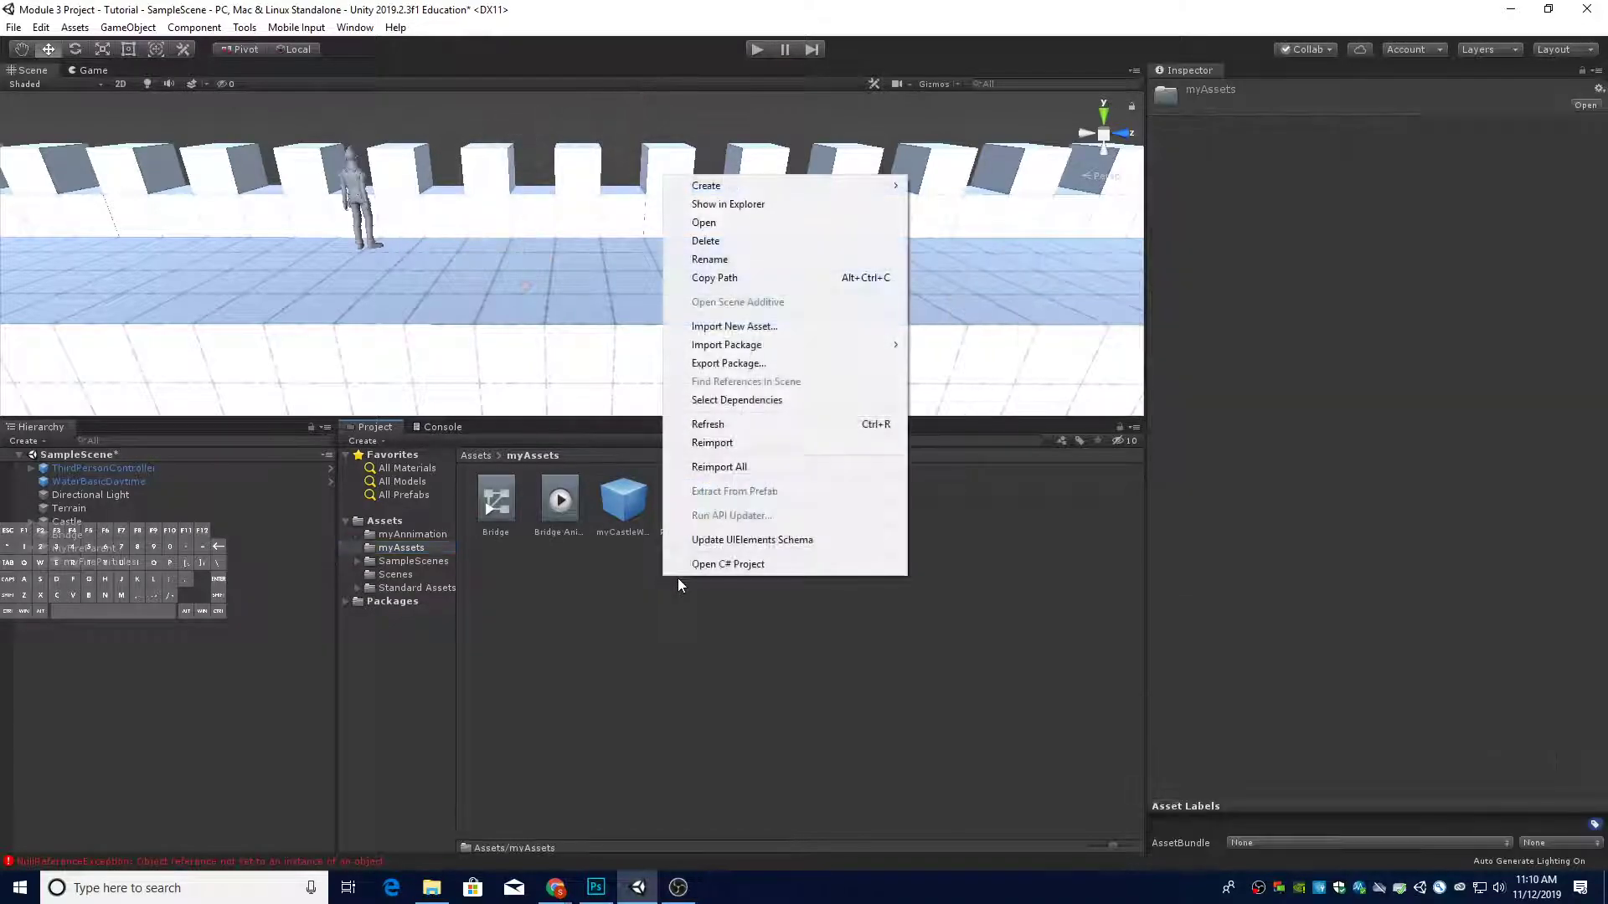
click(725, 326)
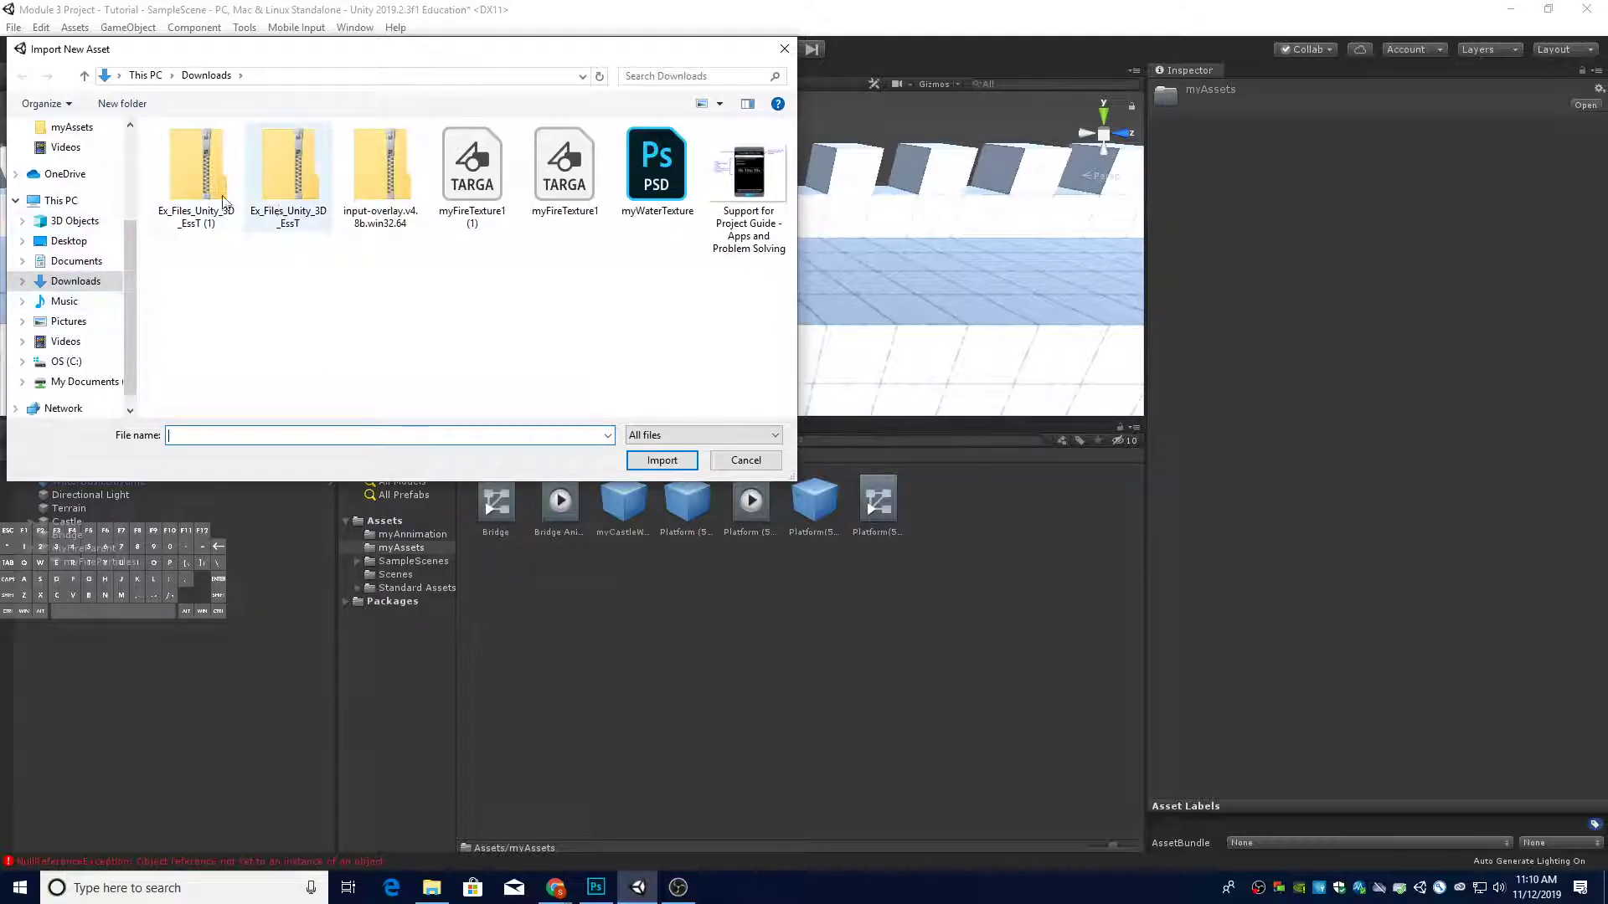
click(69, 285)
click(71, 262)
click(74, 282)
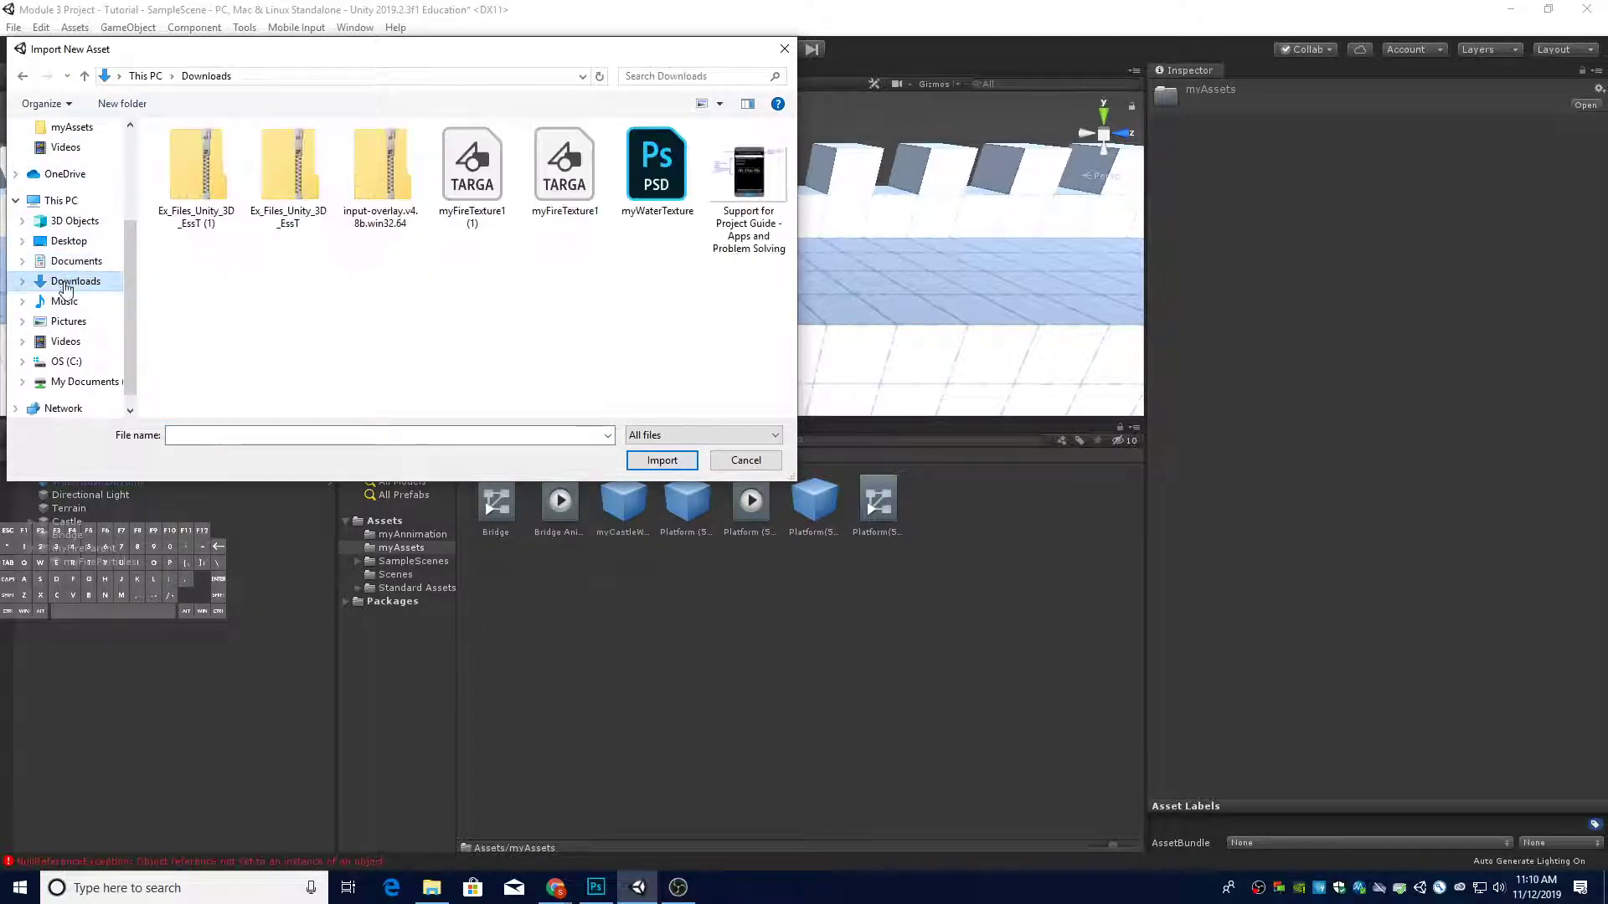
click(556, 184)
click(511, 184)
click(545, 195)
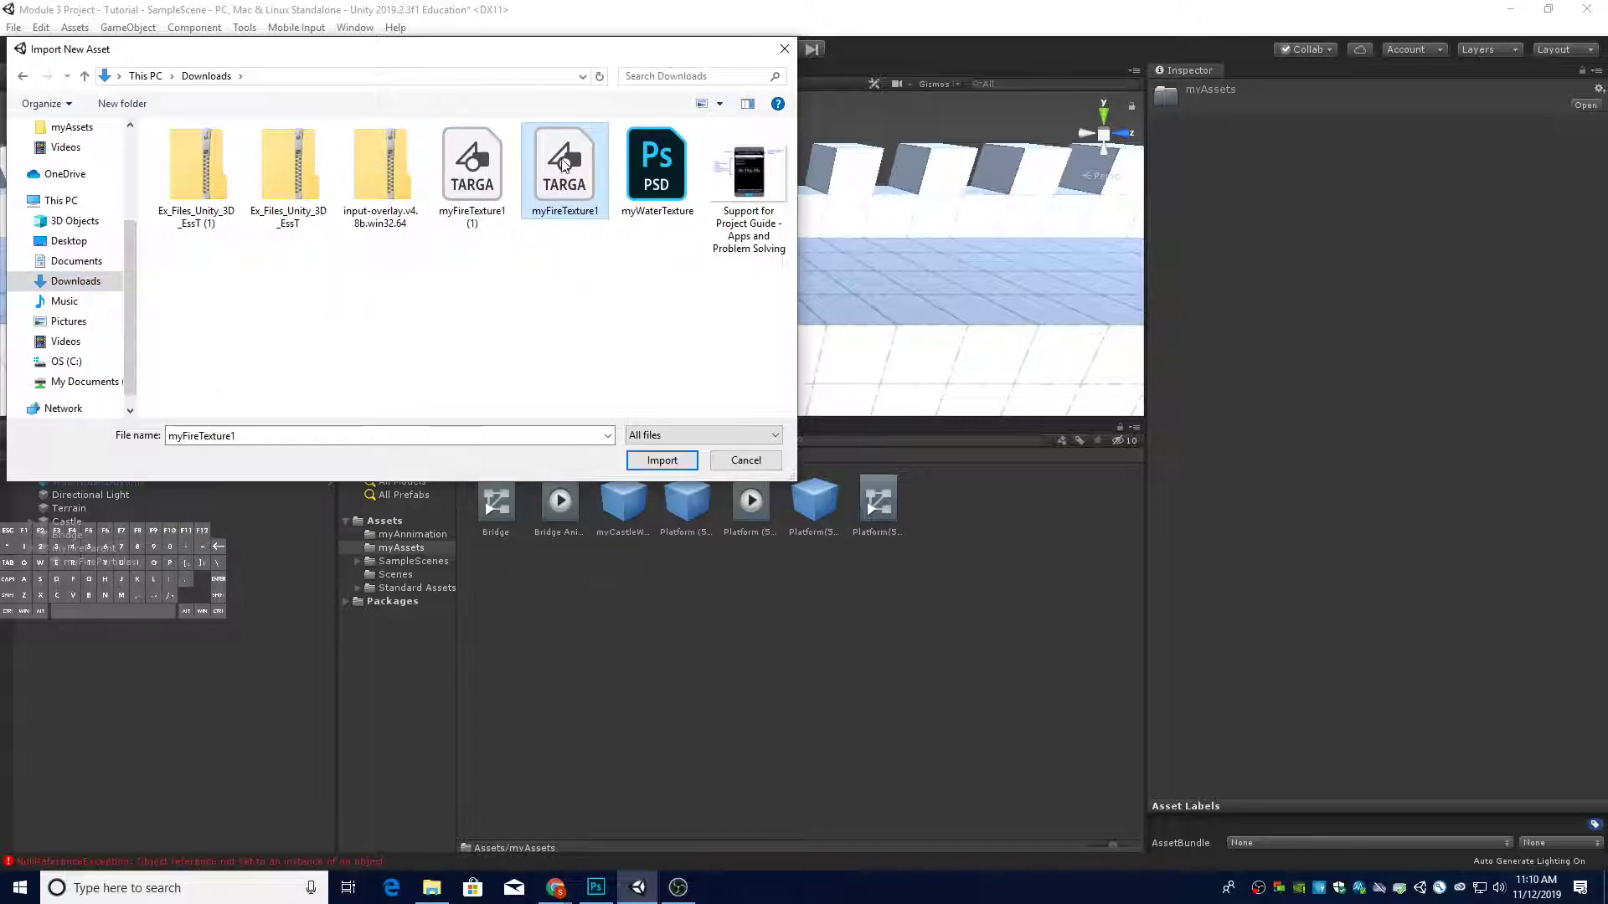
double_click(560, 170)
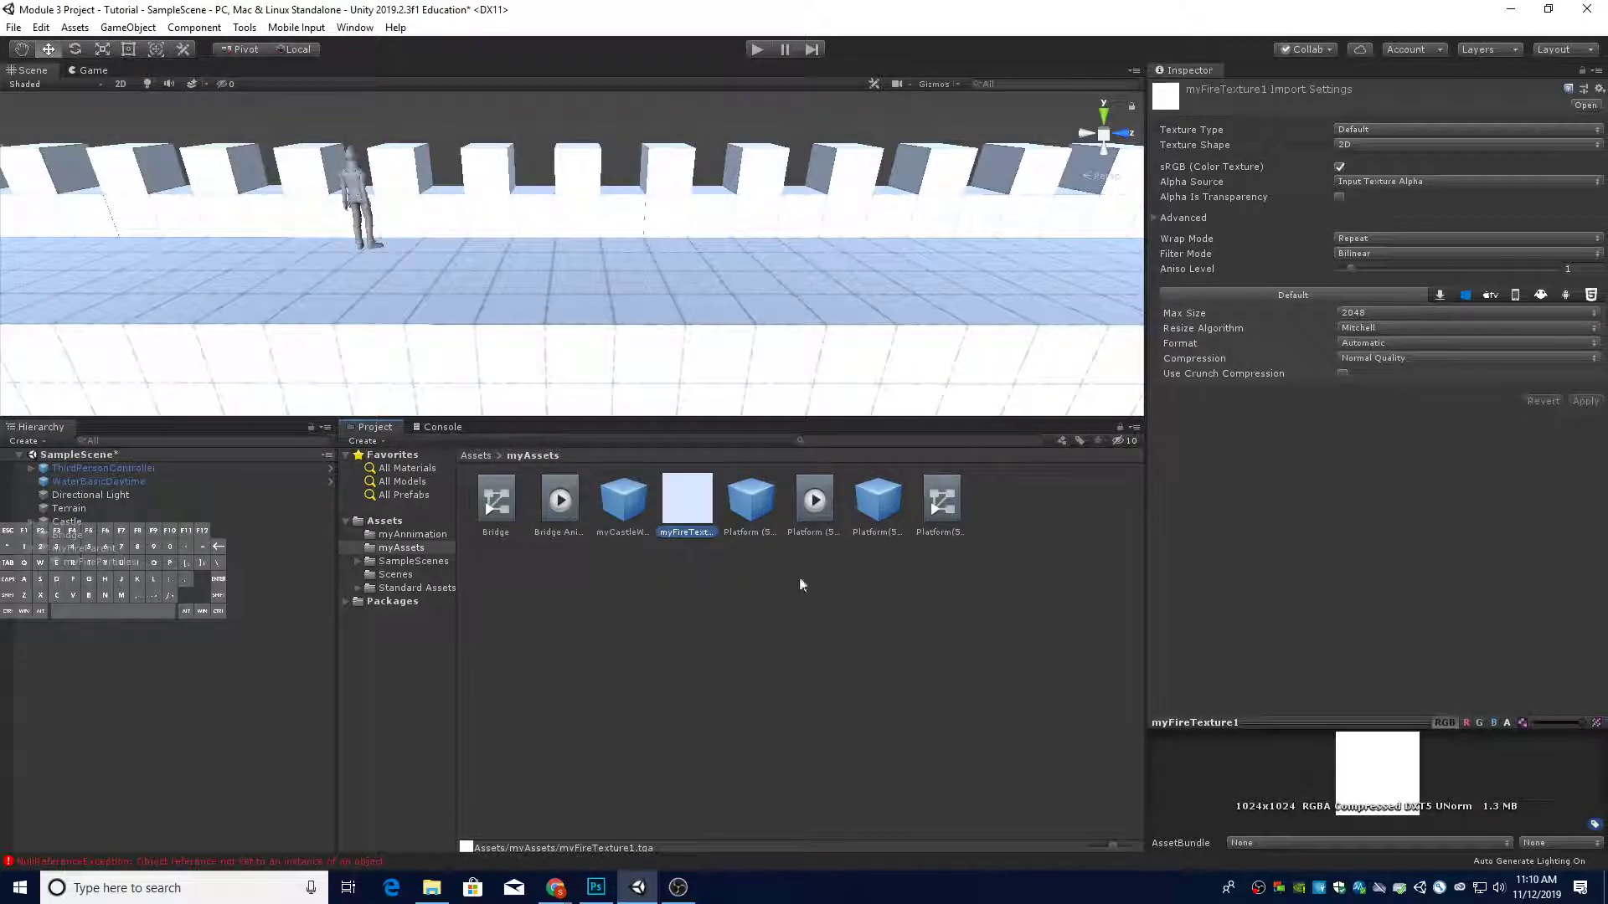
click(697, 558)
click(681, 502)
click(699, 567)
click(692, 525)
click(701, 614)
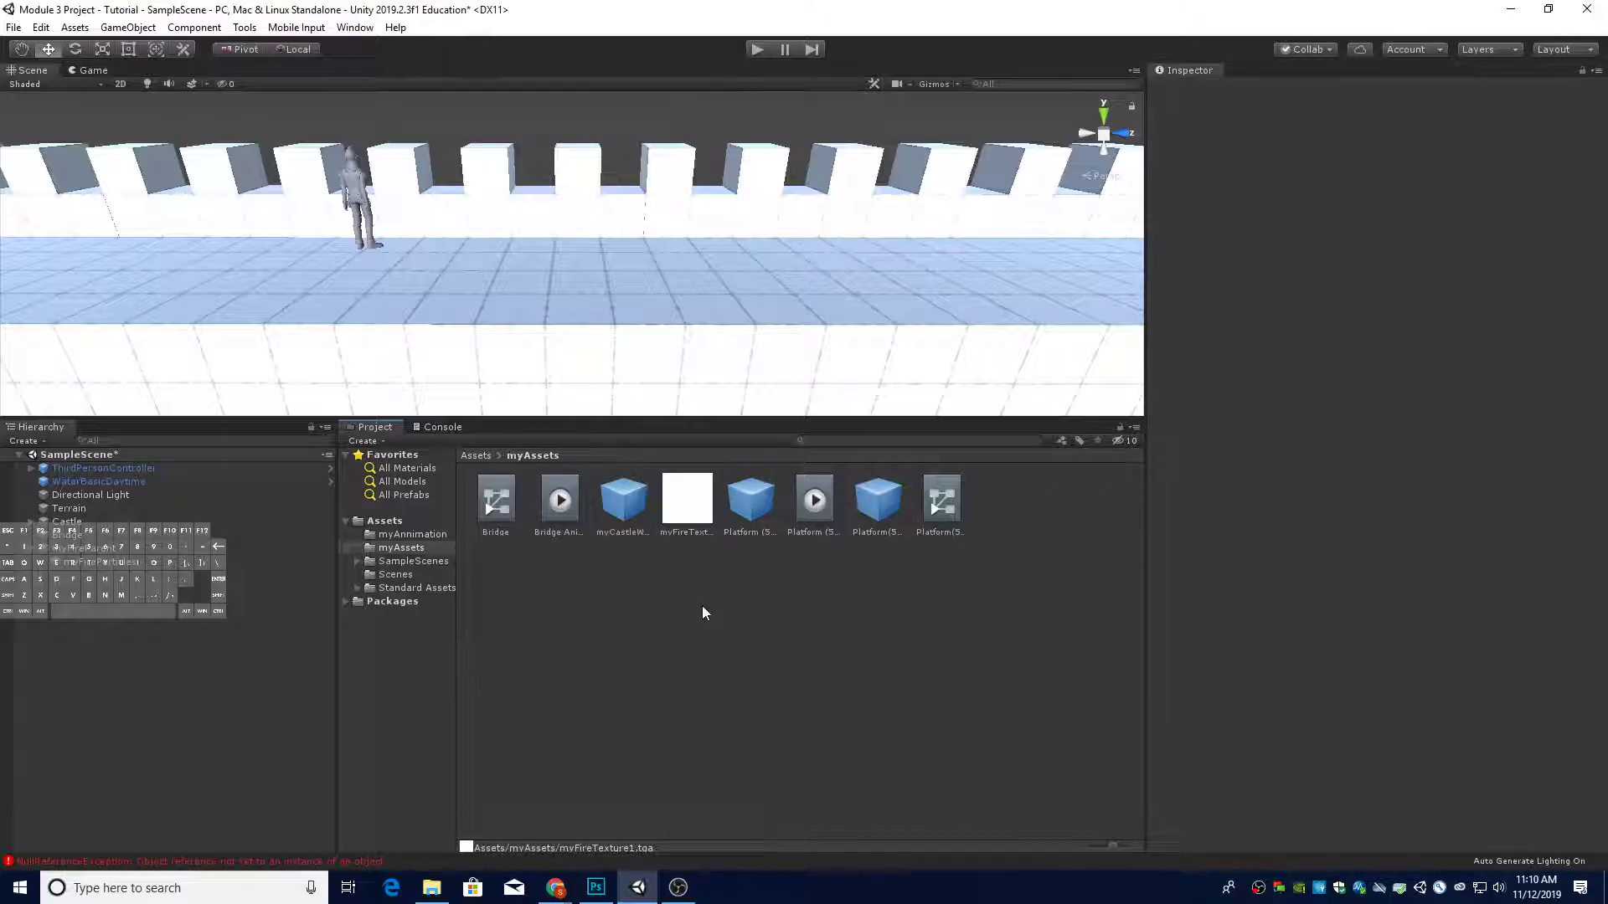
Create a new material named myFireMaterial in the myAssets folder
right_click(702, 608)
right_click(656, 597)
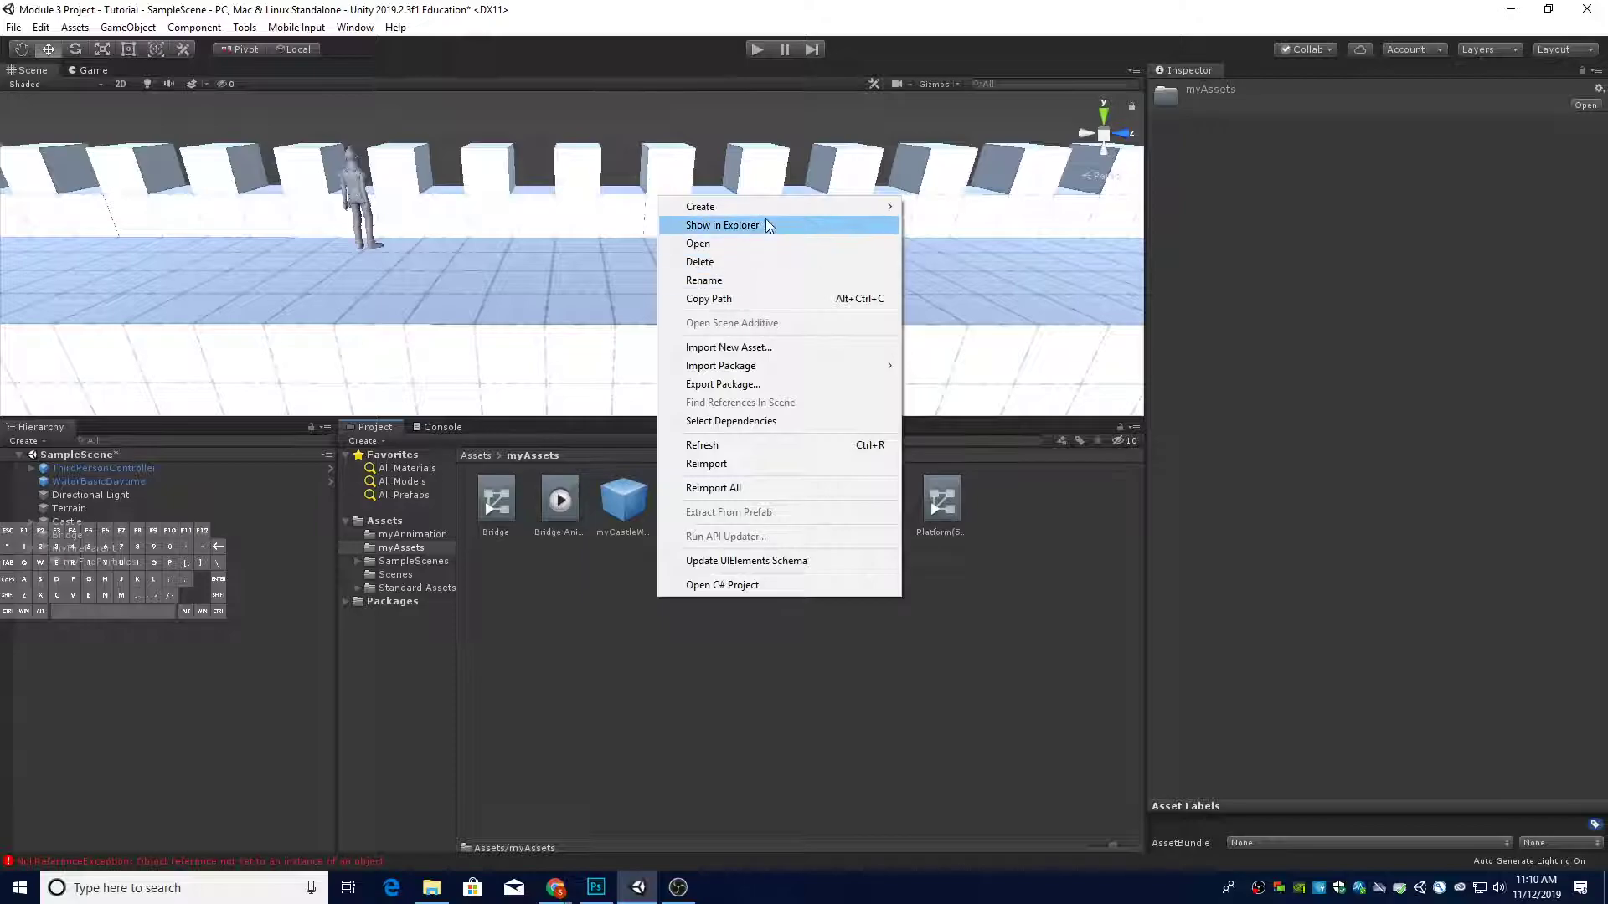
mouse_move(771, 210)
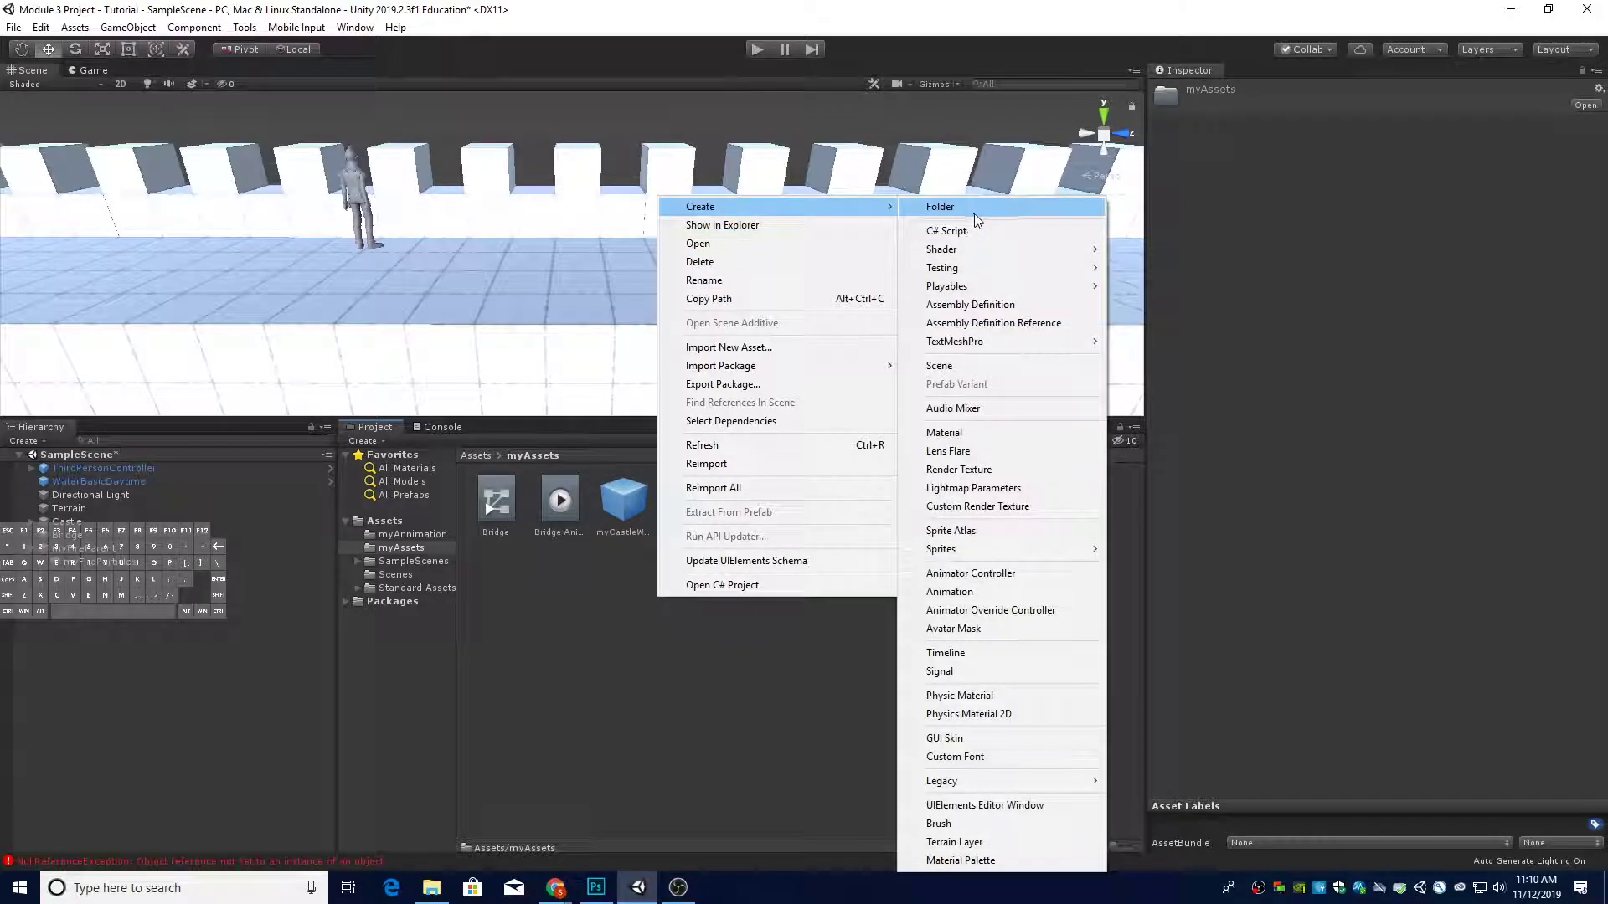
click(995, 432)
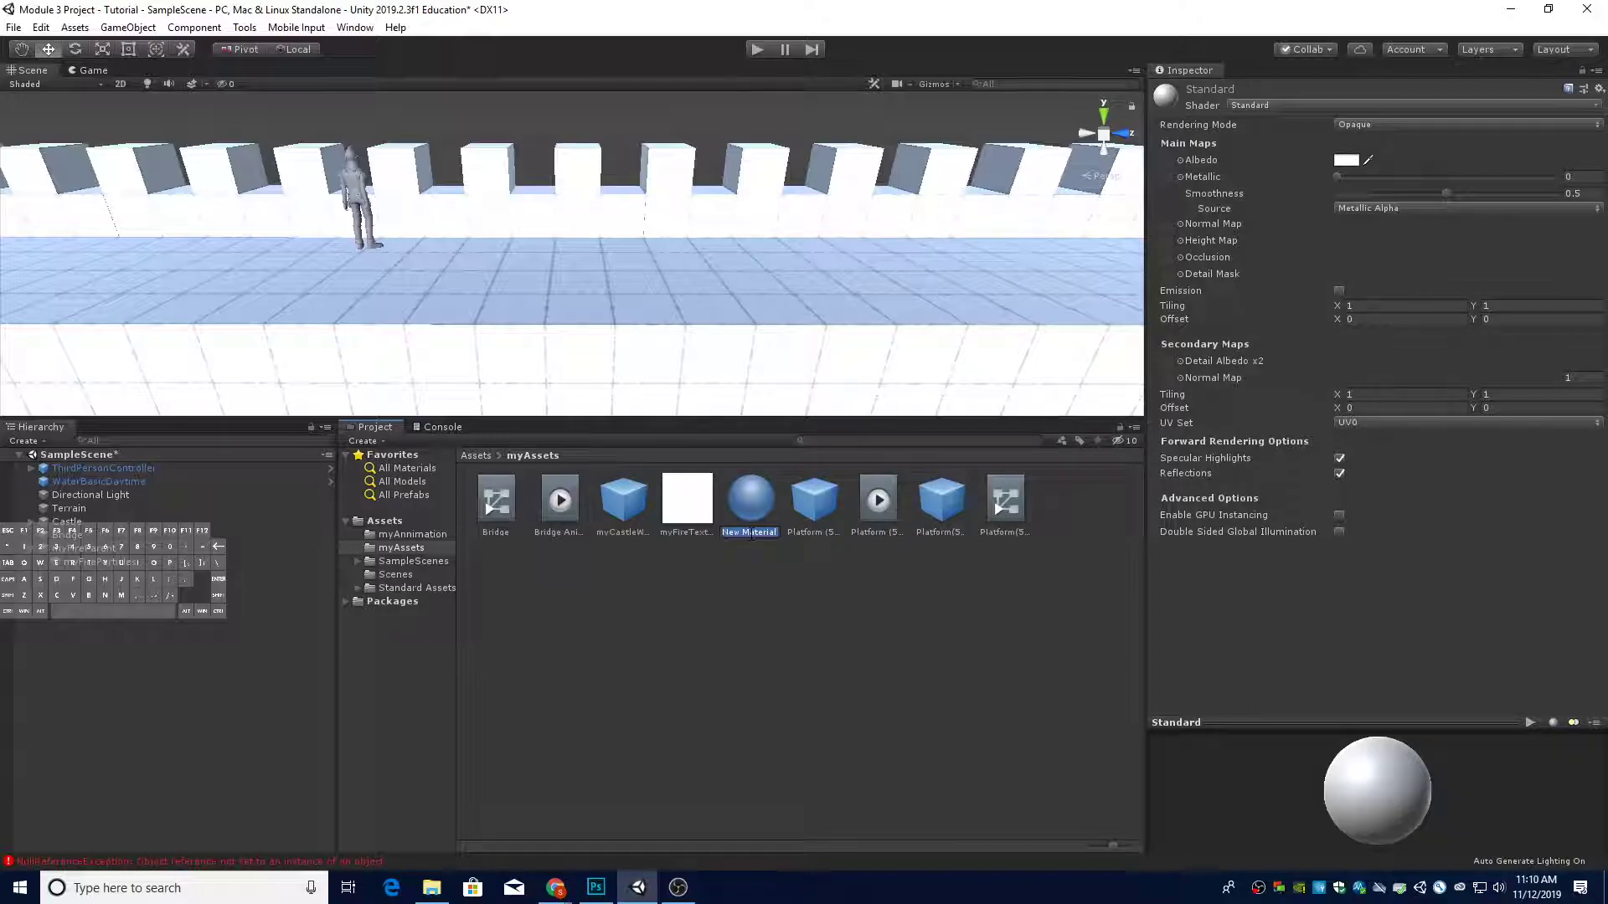
text(myFireMaterial)
key(Return)
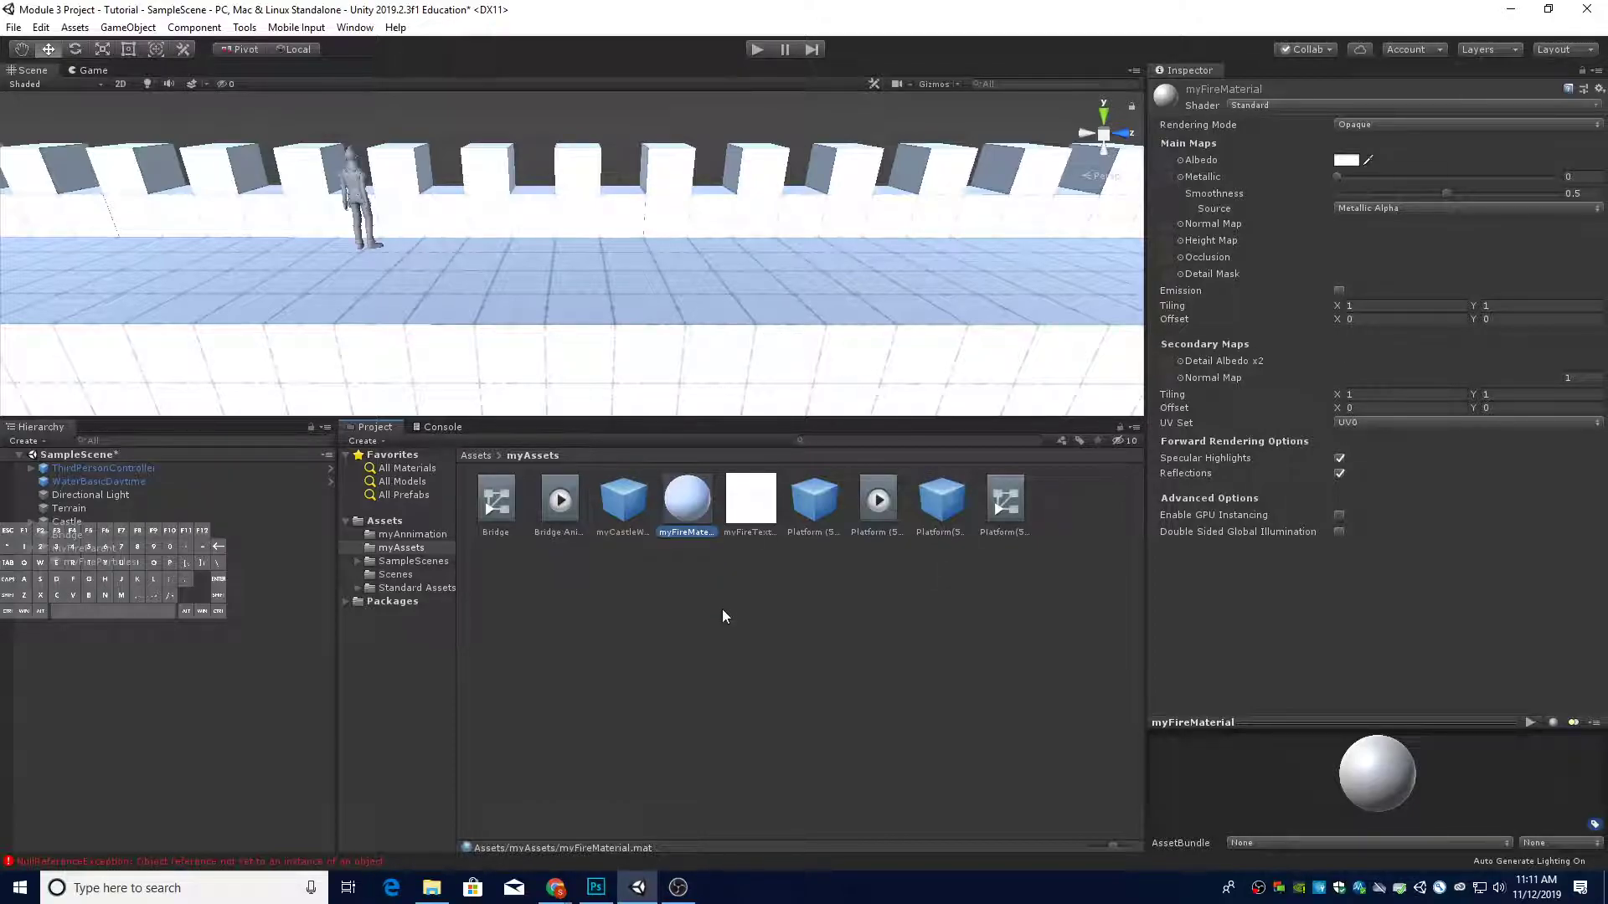
Assign myFireMaterial as the Renderer material of the myFireParticles particle system
click(735, 519)
click(702, 512)
click(87, 562)
right_click(654, 365)
key(a)
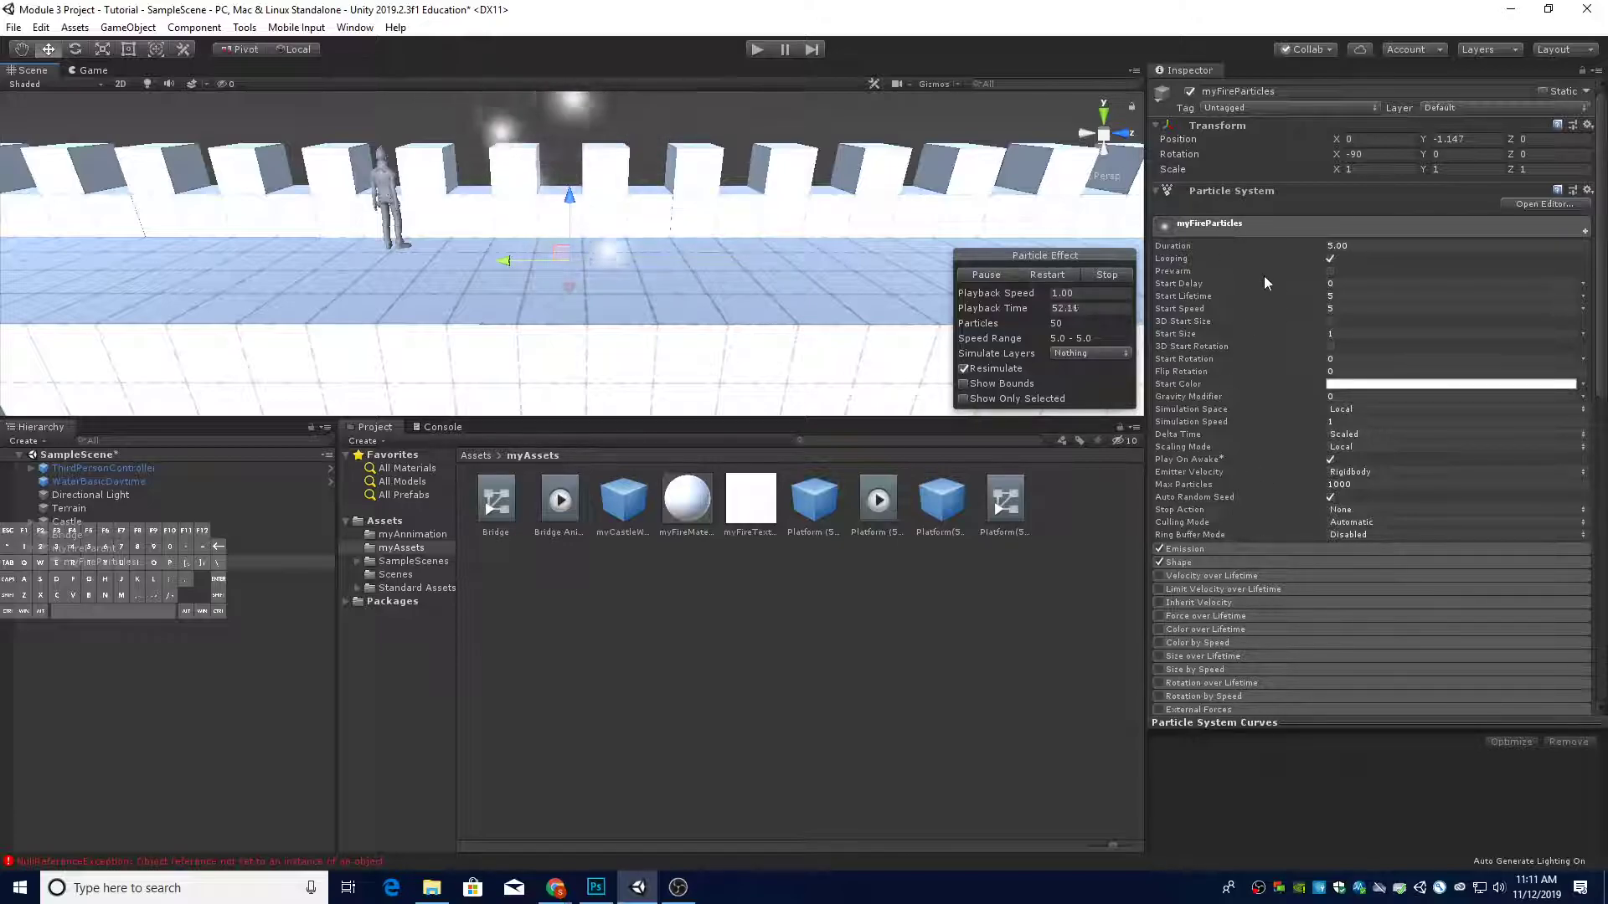
click(1240, 228)
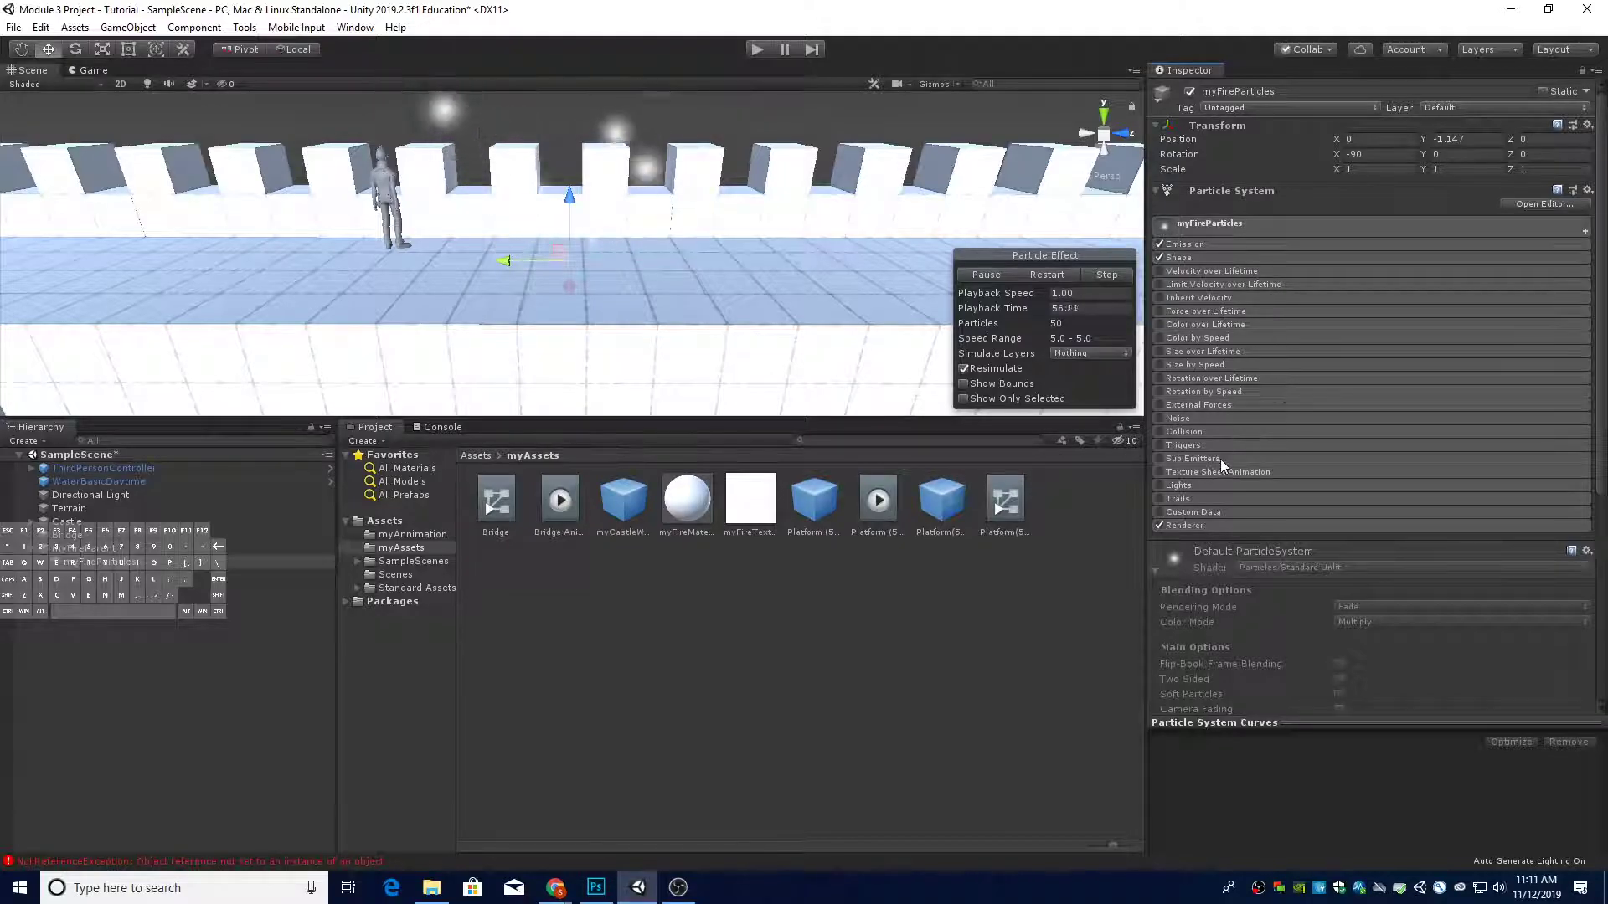
click(1207, 525)
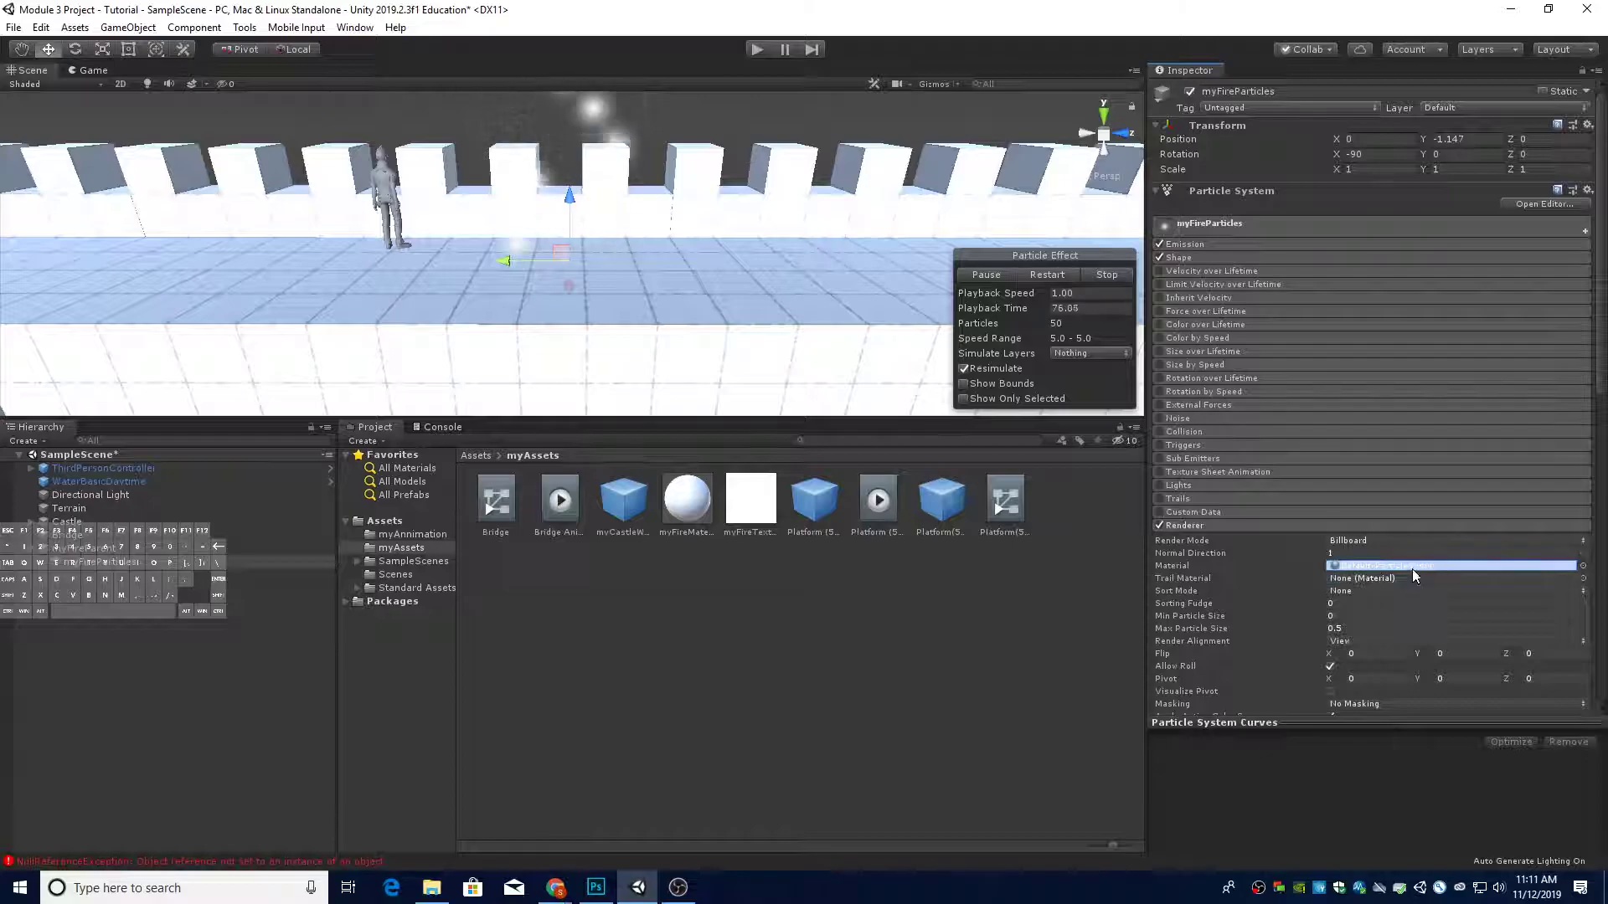
drag(1412, 569, 1412, 569)
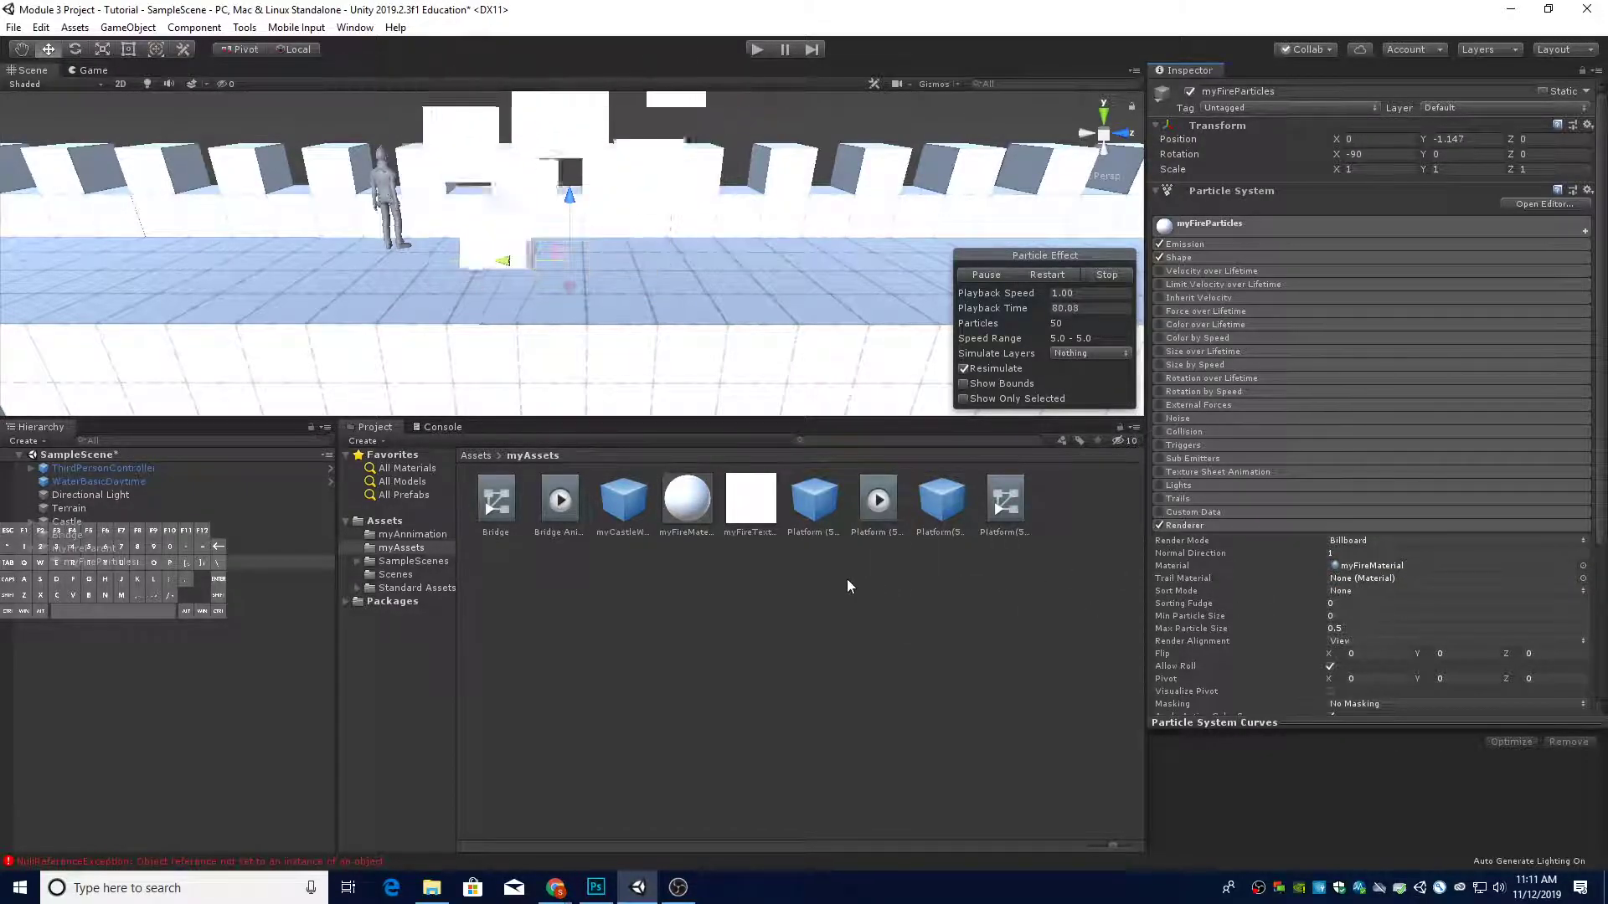
right_click(837, 541)
click(156, 568)
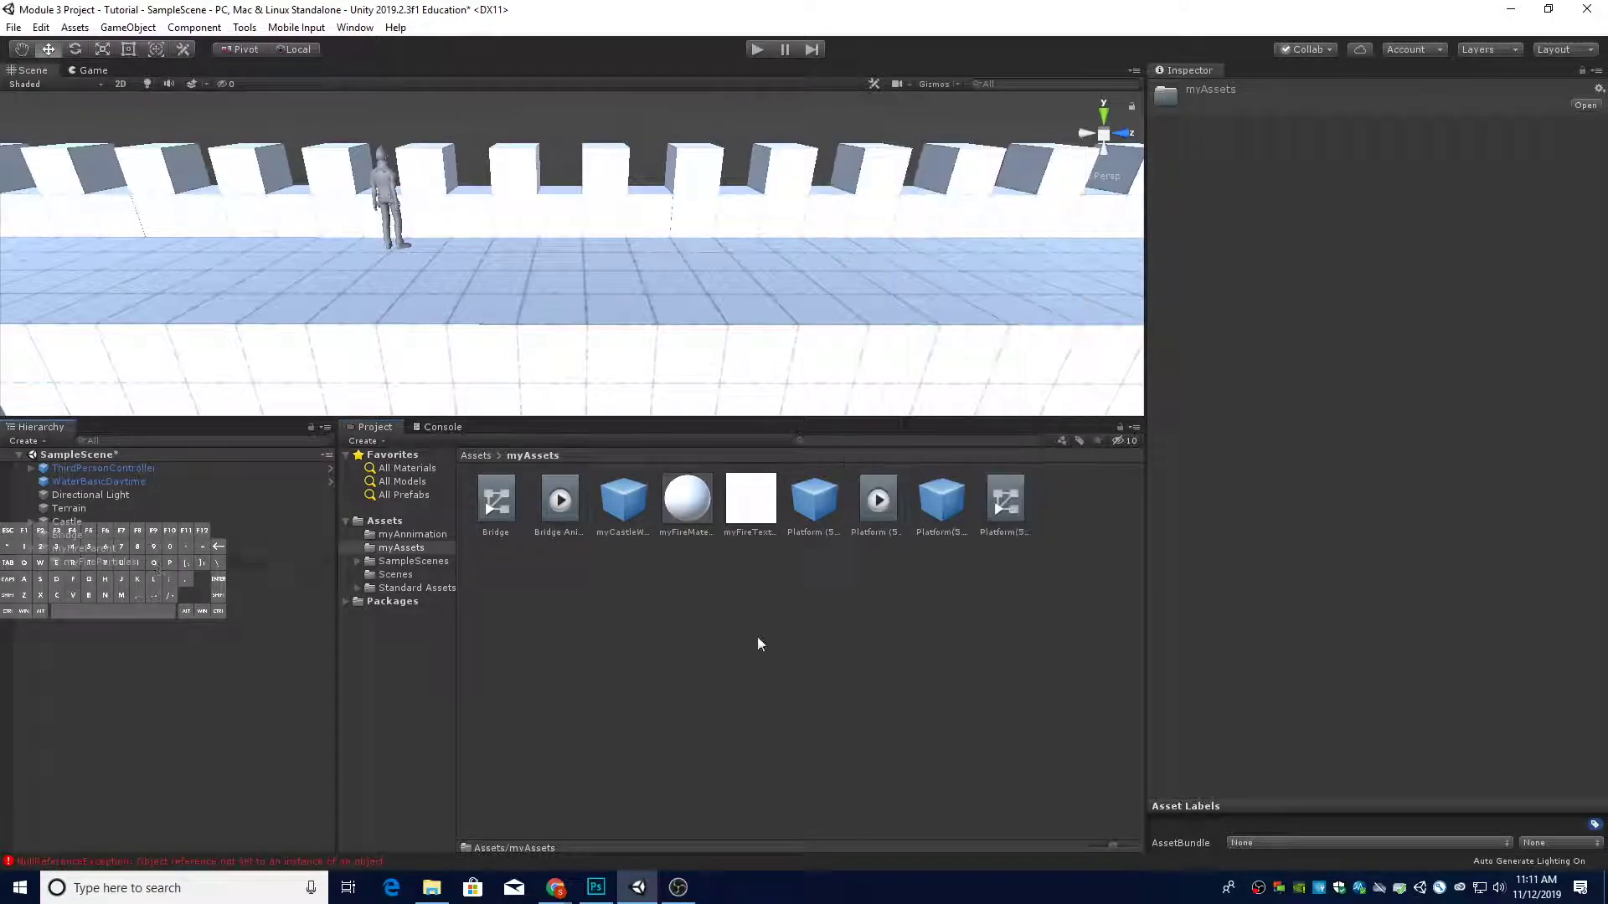
click(83, 562)
right_click(630, 539)
click(165, 564)
right_click(535, 508)
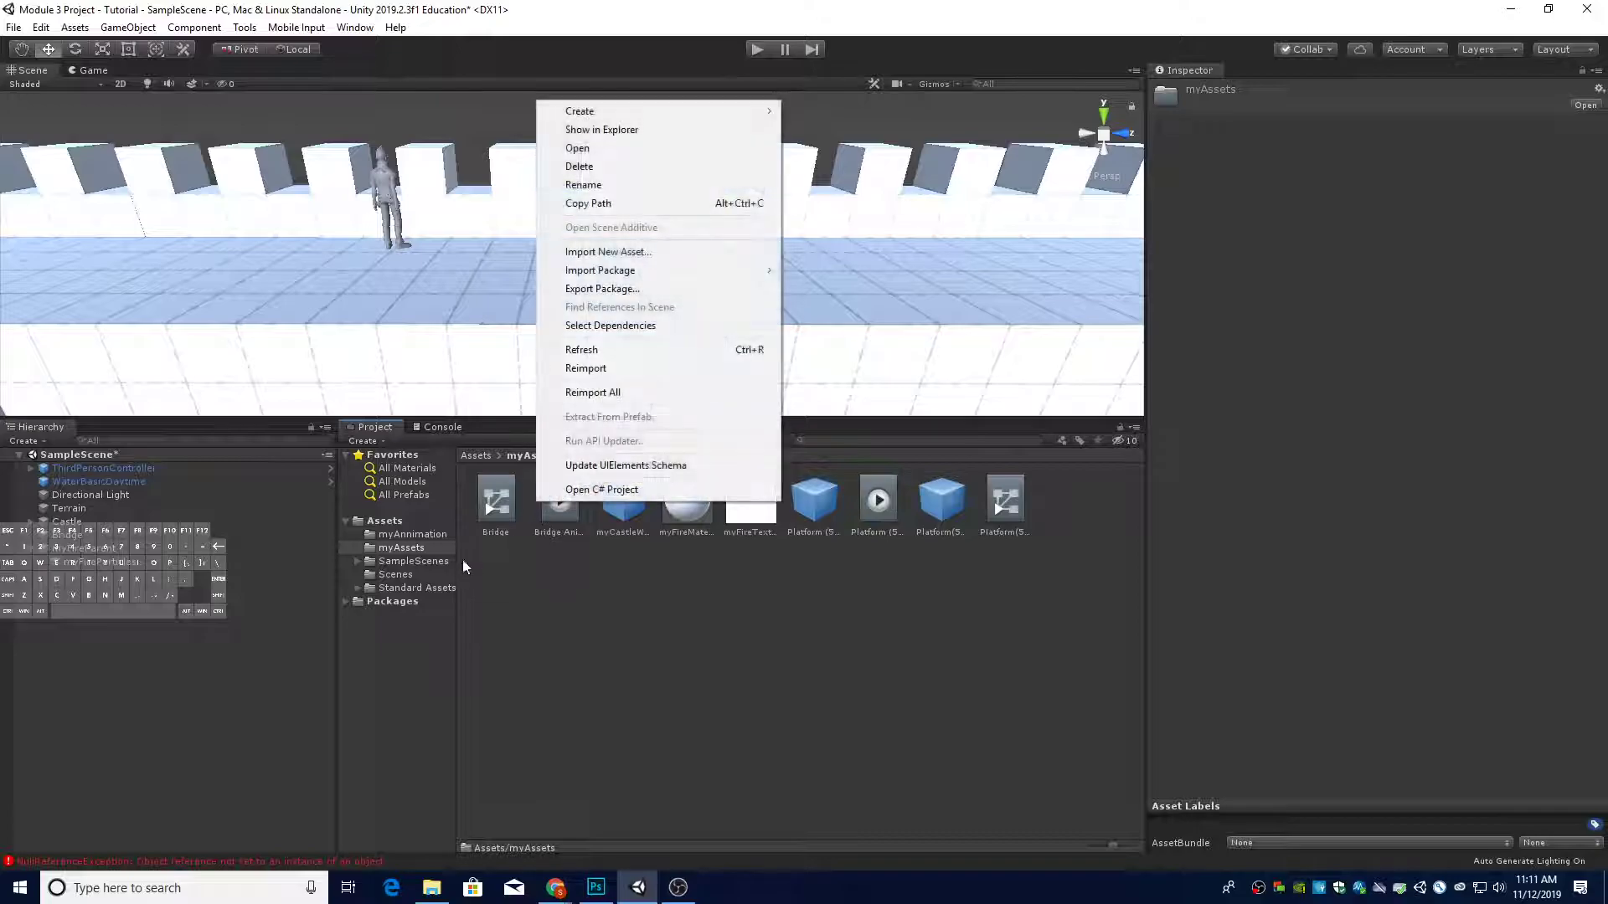
click(127, 565)
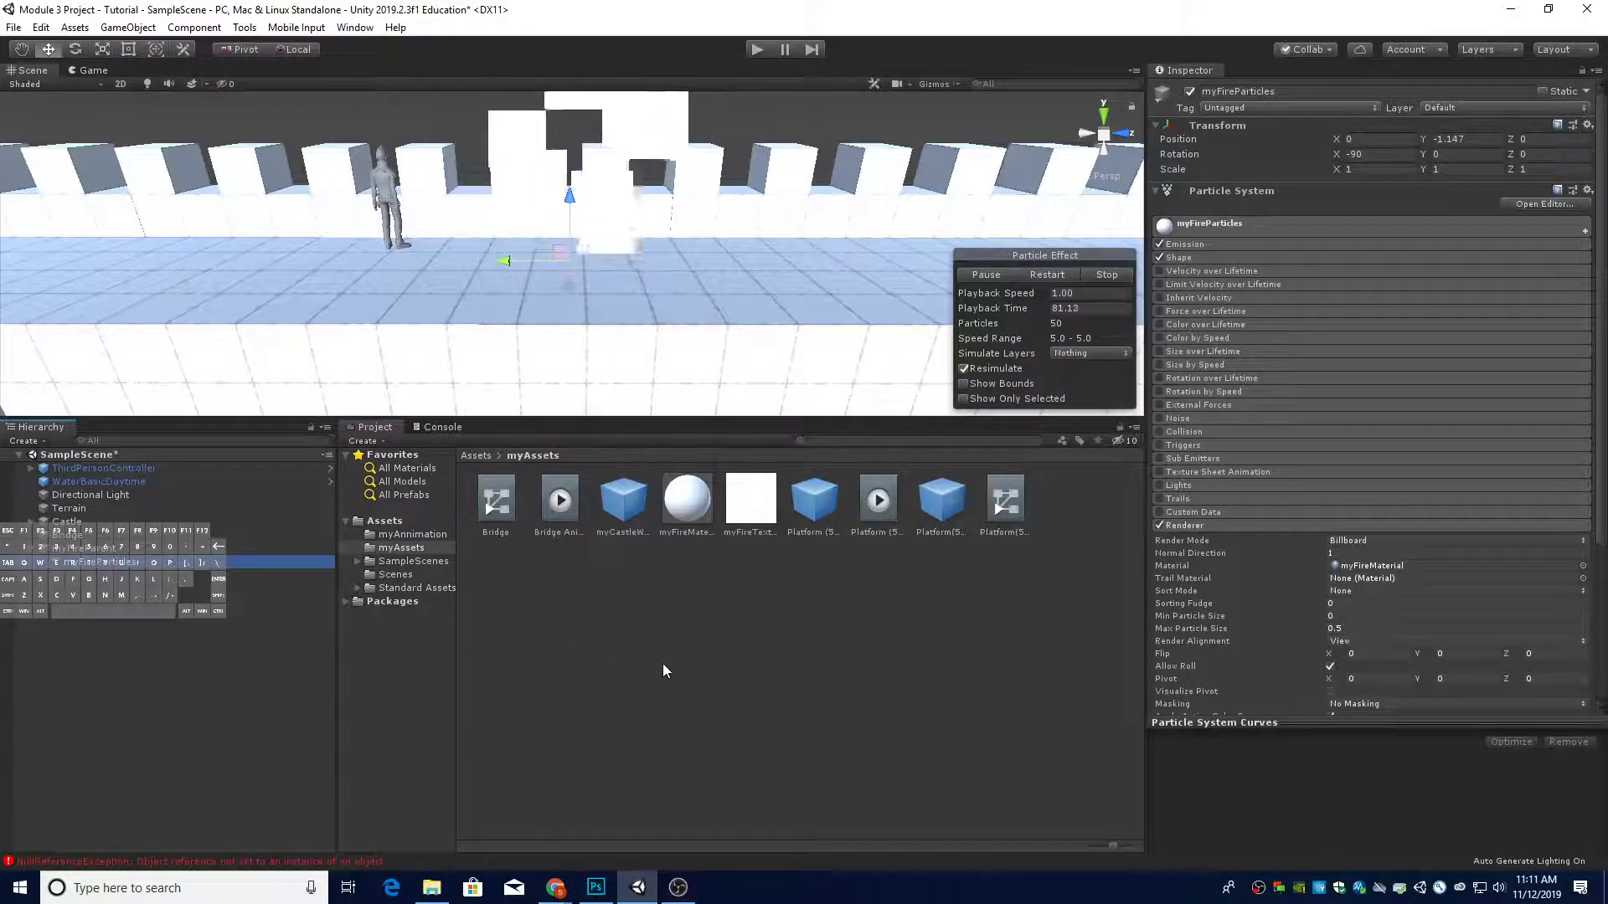
Enlarge the Scene view downward to give the particles on the castle walkway more room
right_drag(716, 355, 665, 411)
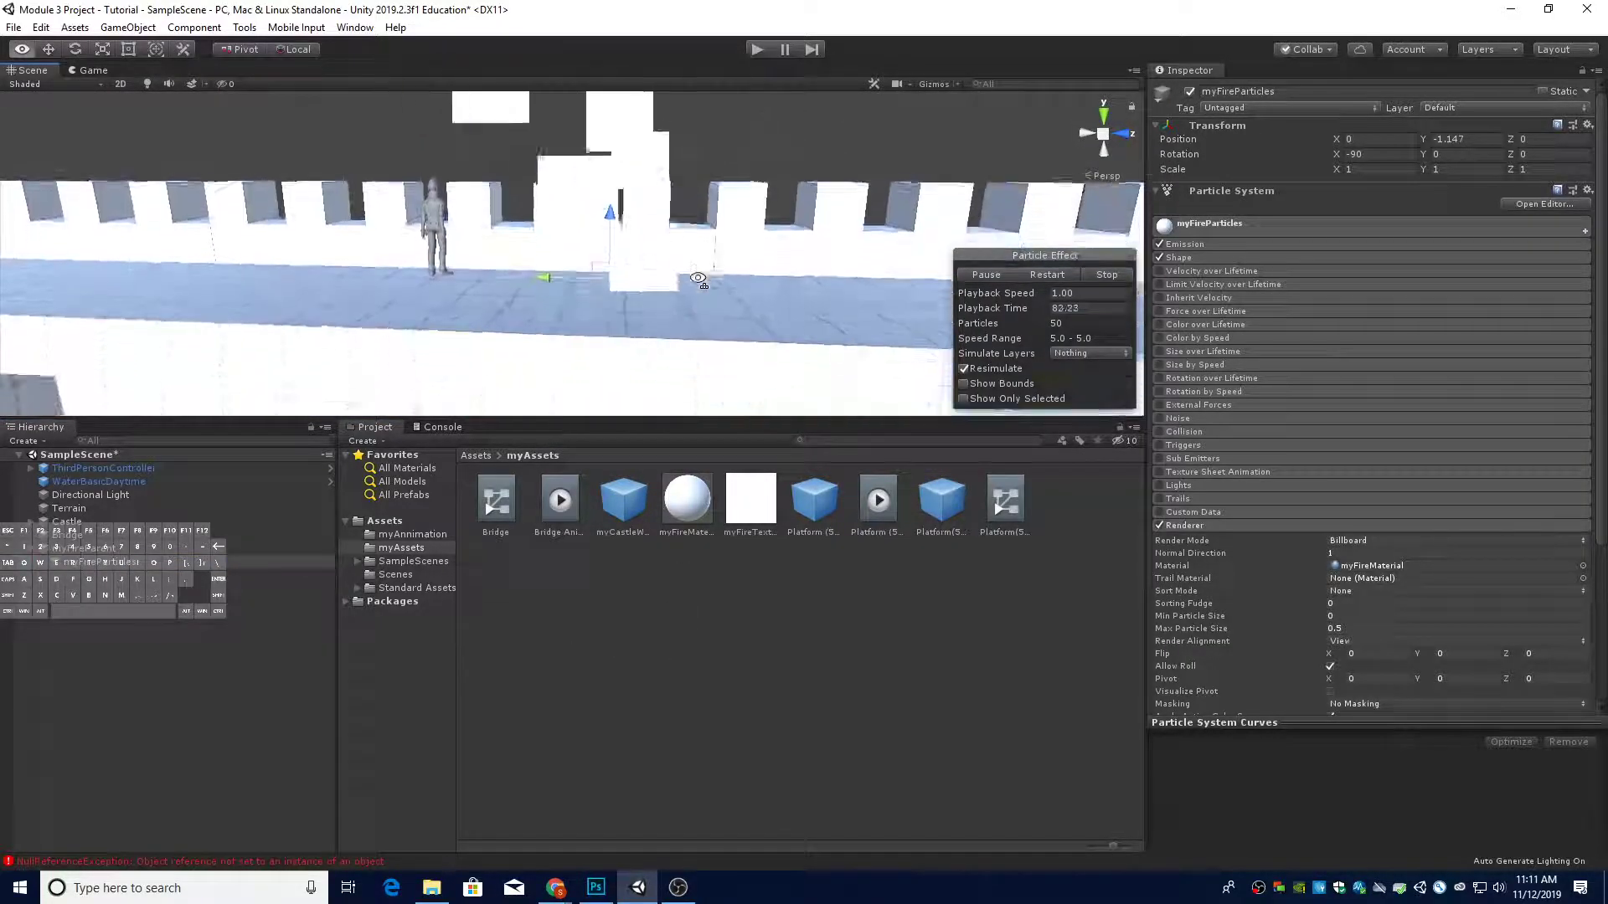
drag(659, 416, 662, 624)
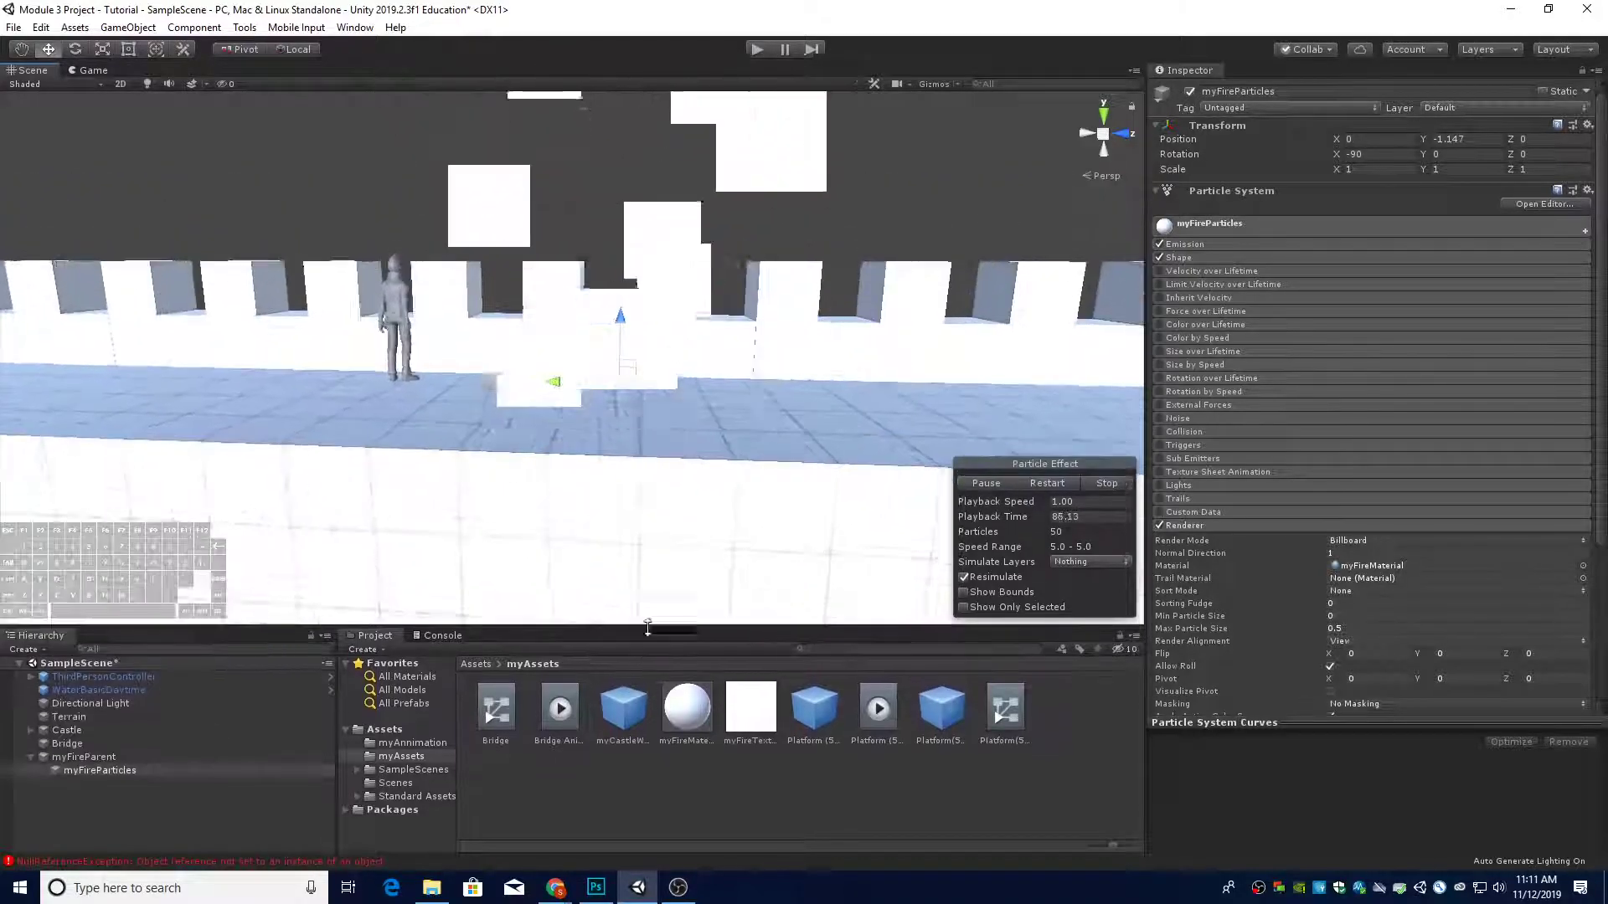
right_drag(664, 524, 714, 293)
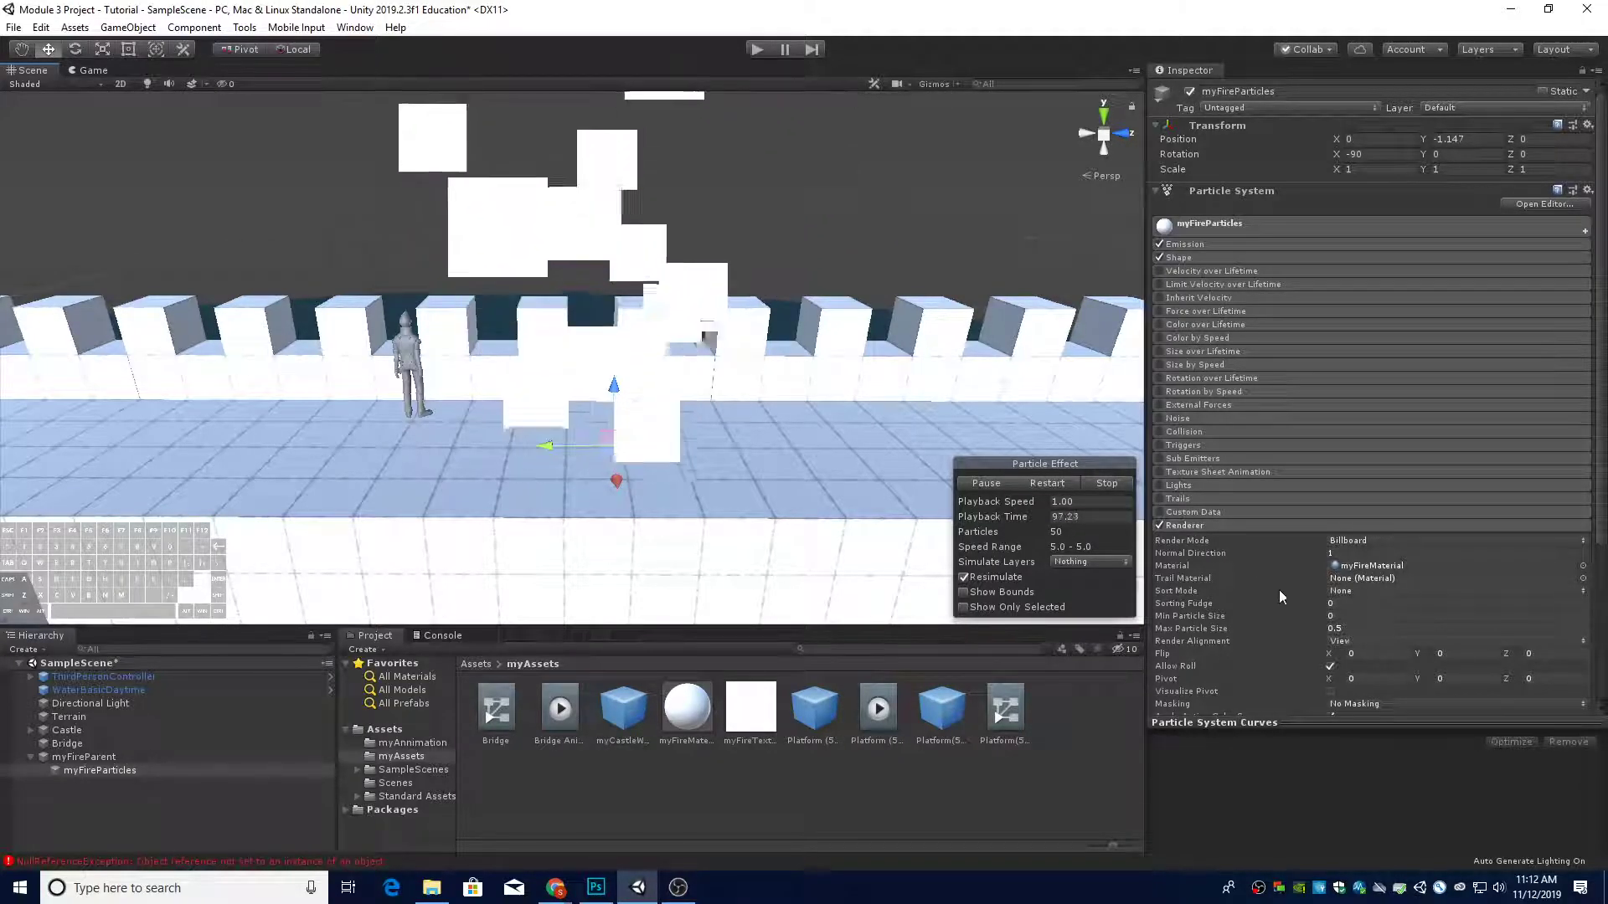
Collapse the Renderer module and change myFireMaterial's shader to Particles/Priority Alpha Blended
scroll(1249, 571, down, 5)
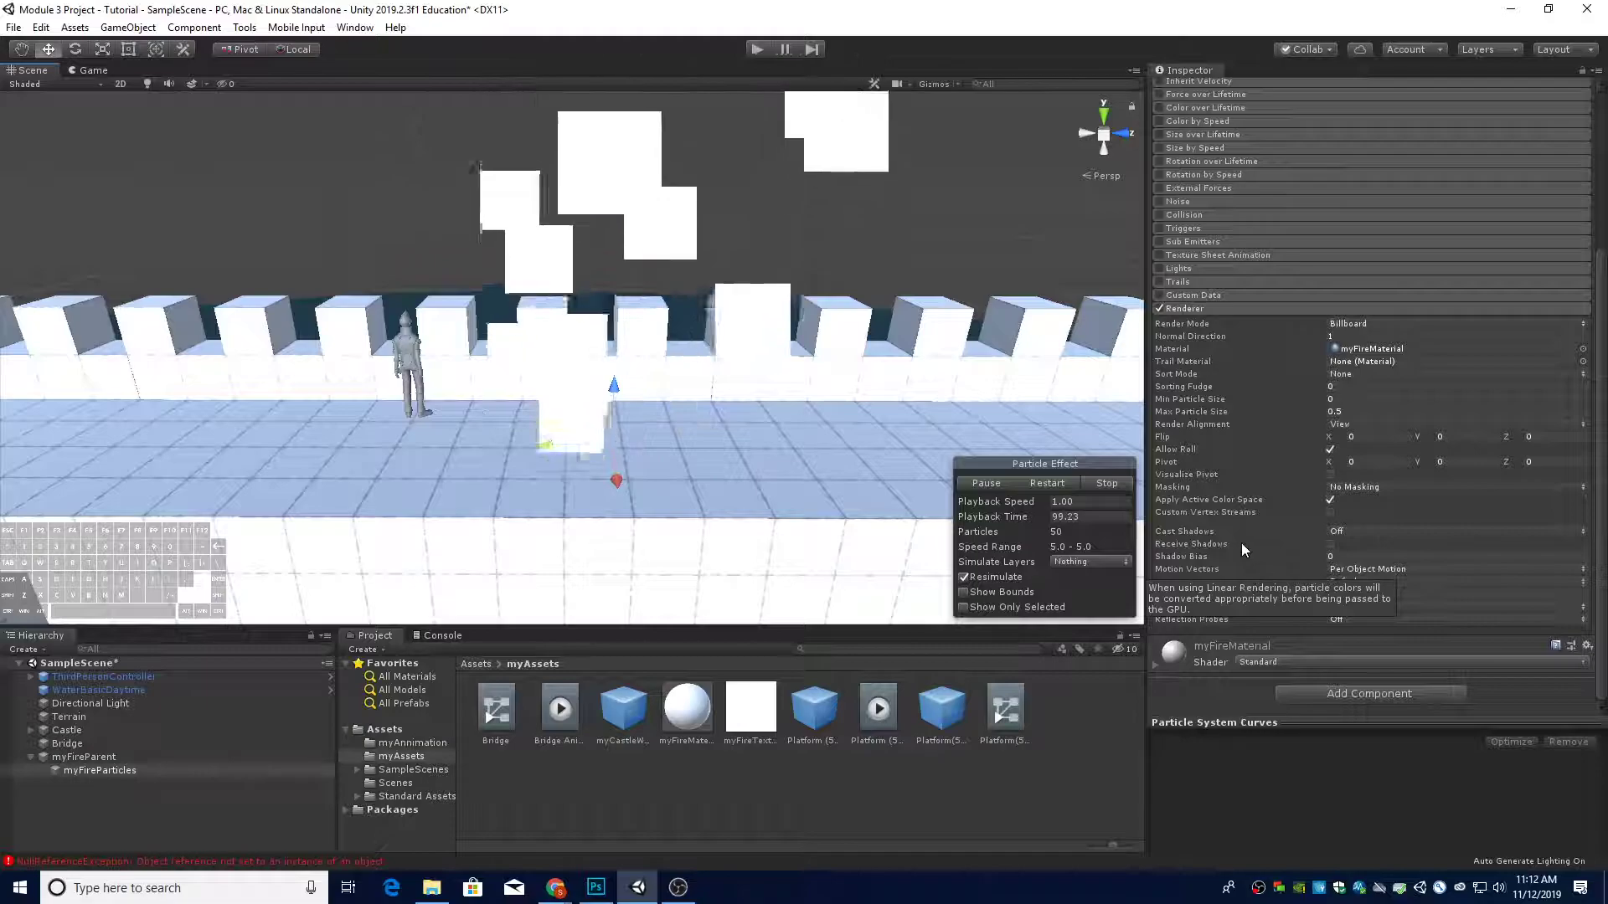
click(1205, 313)
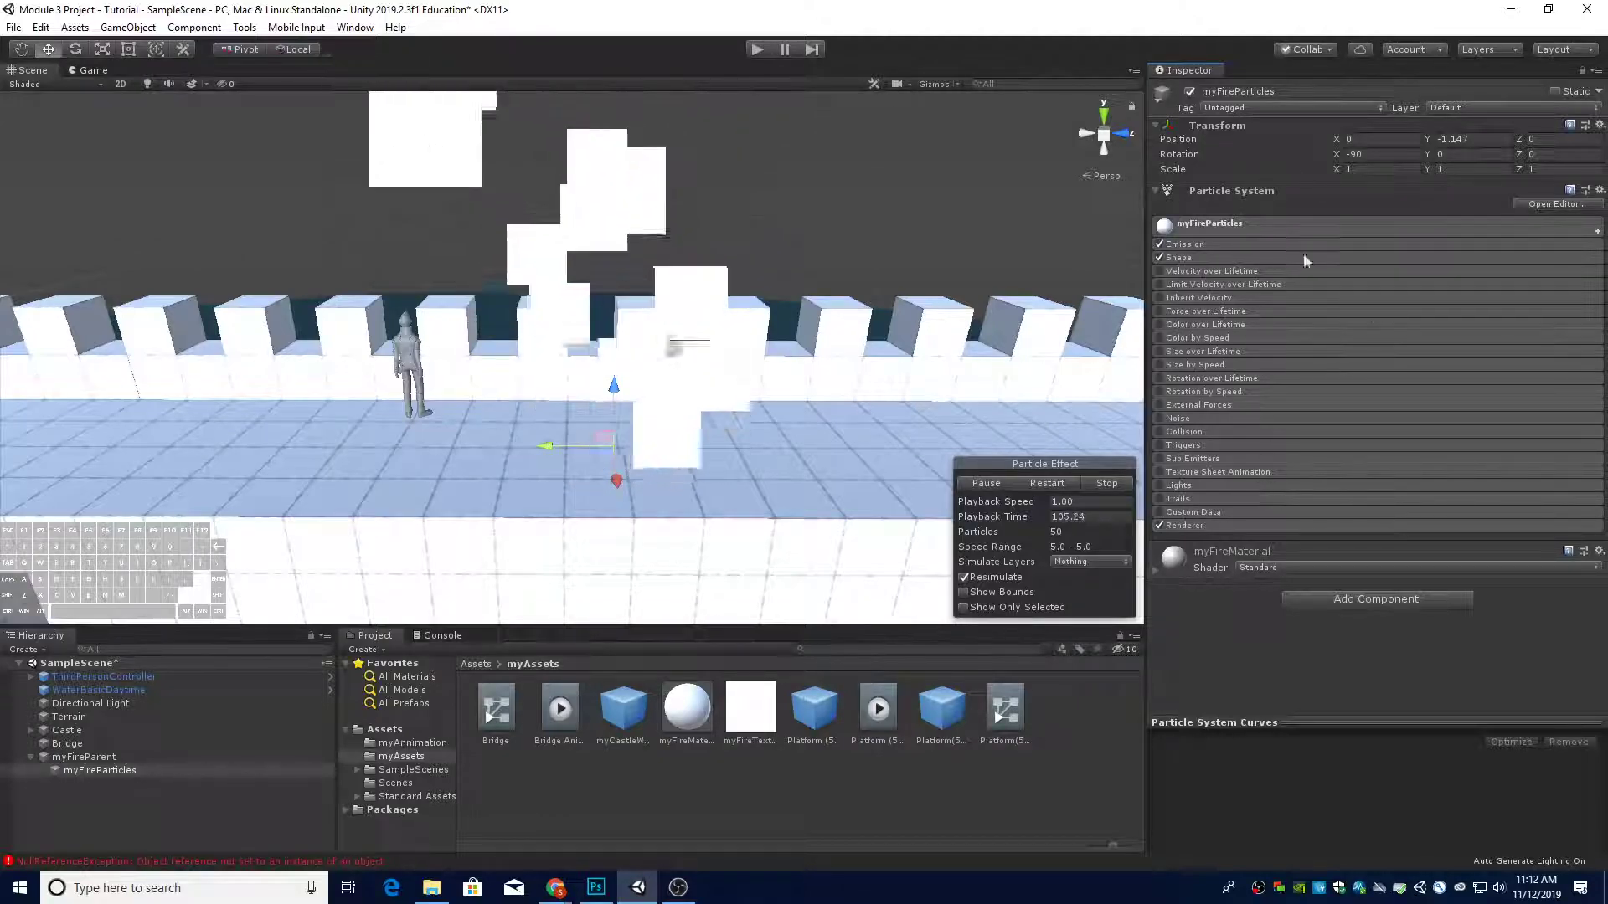
click(1154, 571)
scroll(1267, 571, down, 3)
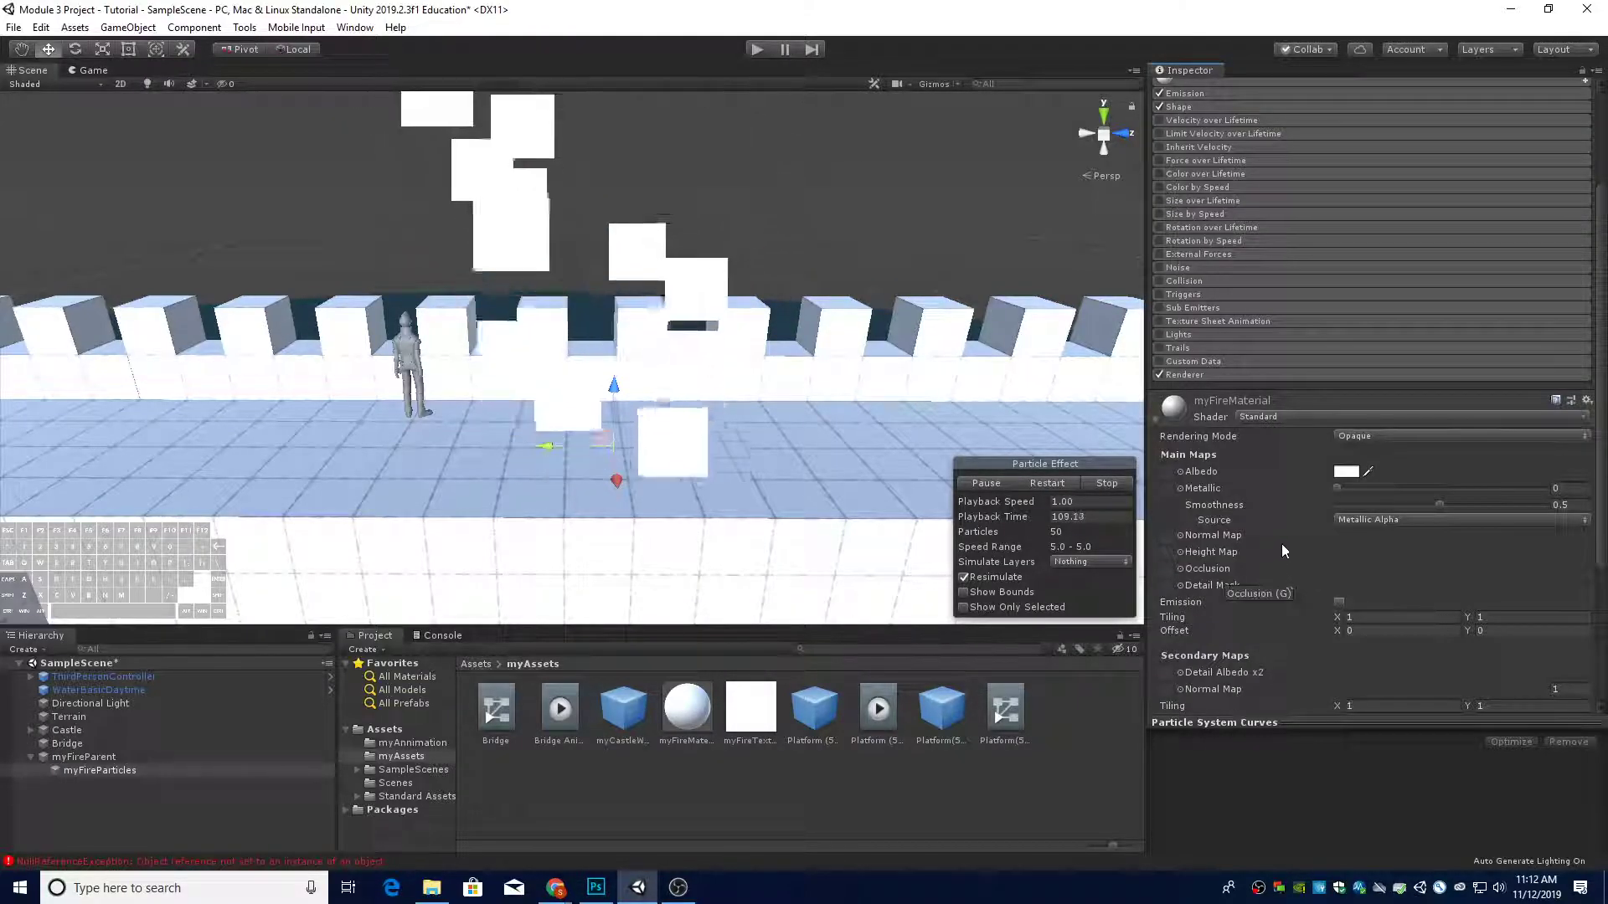
scroll(1309, 516, down, 4)
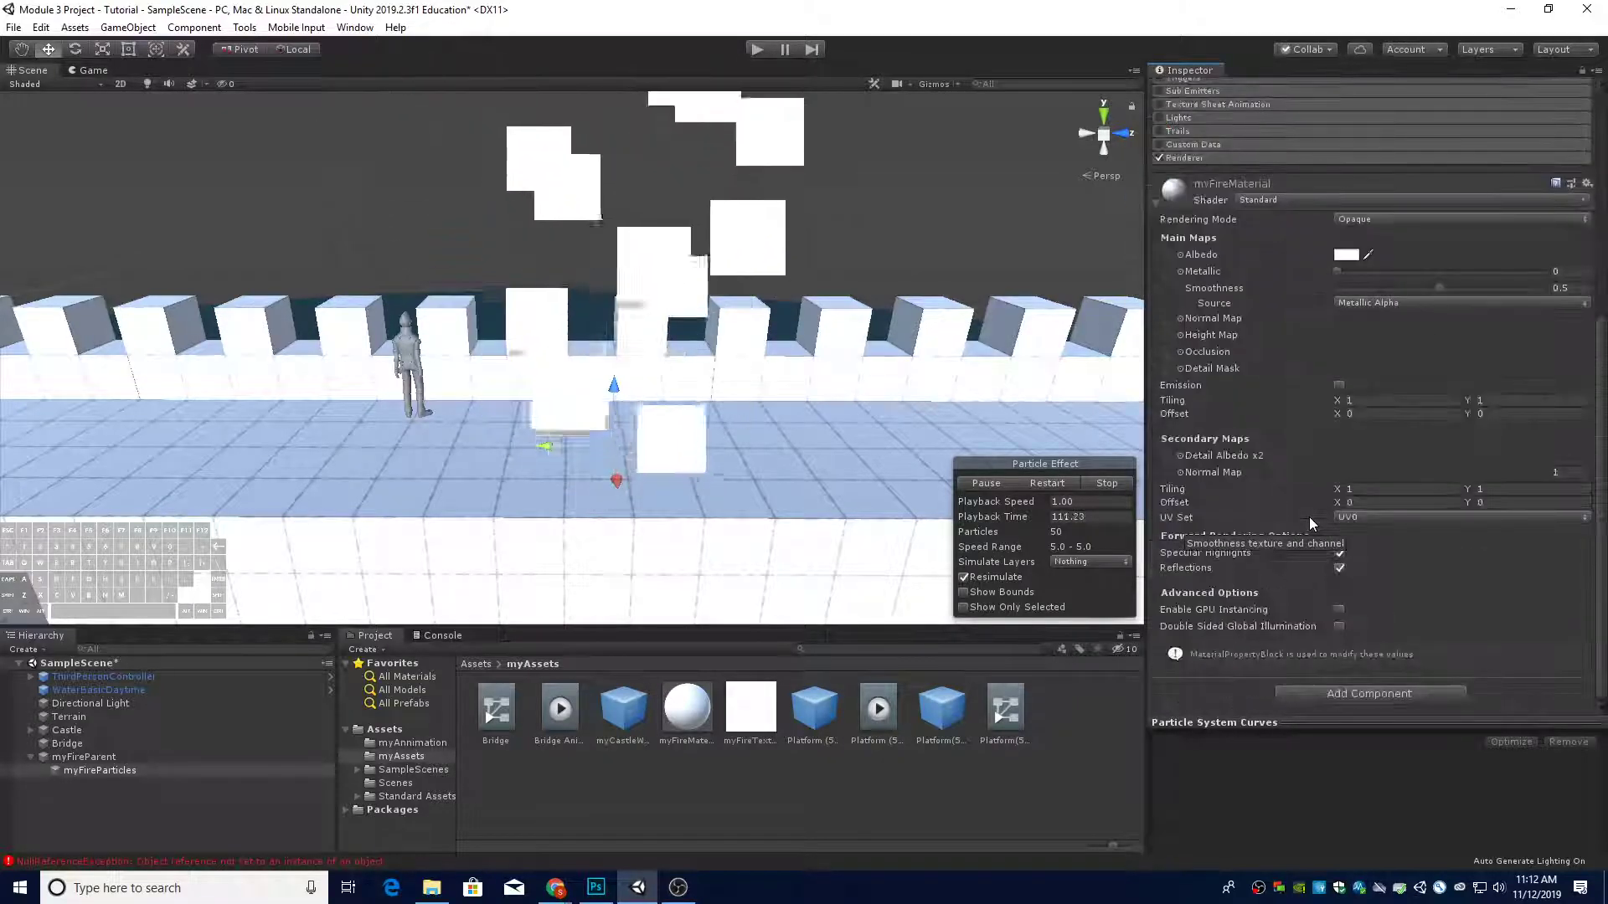
scroll(1309, 516, up, 7)
click(1154, 571)
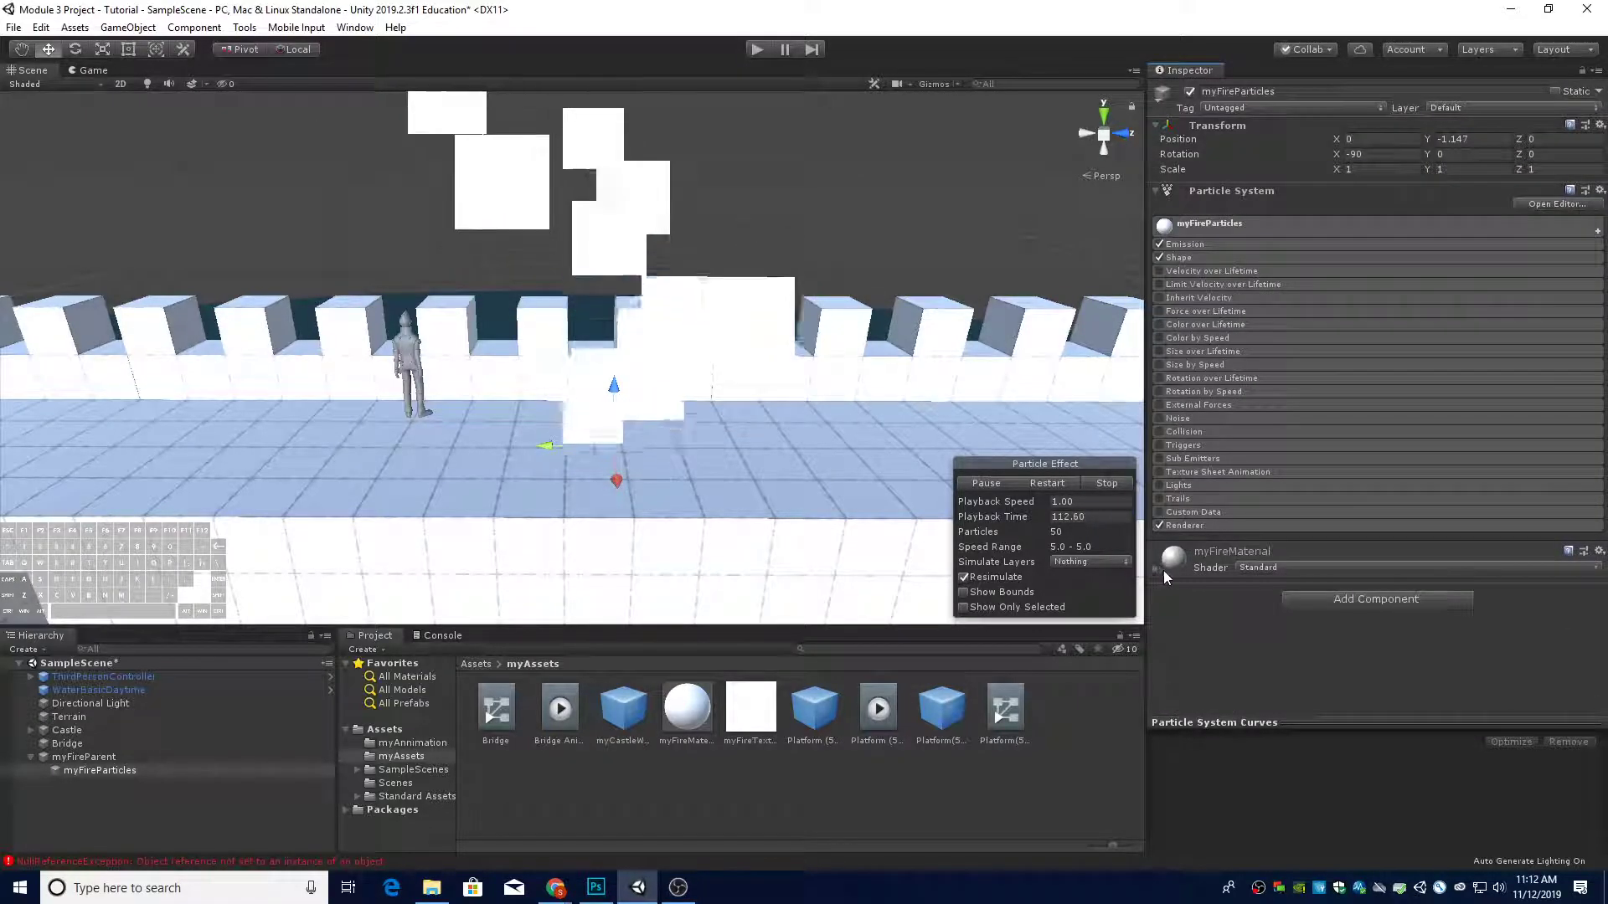
click(1301, 569)
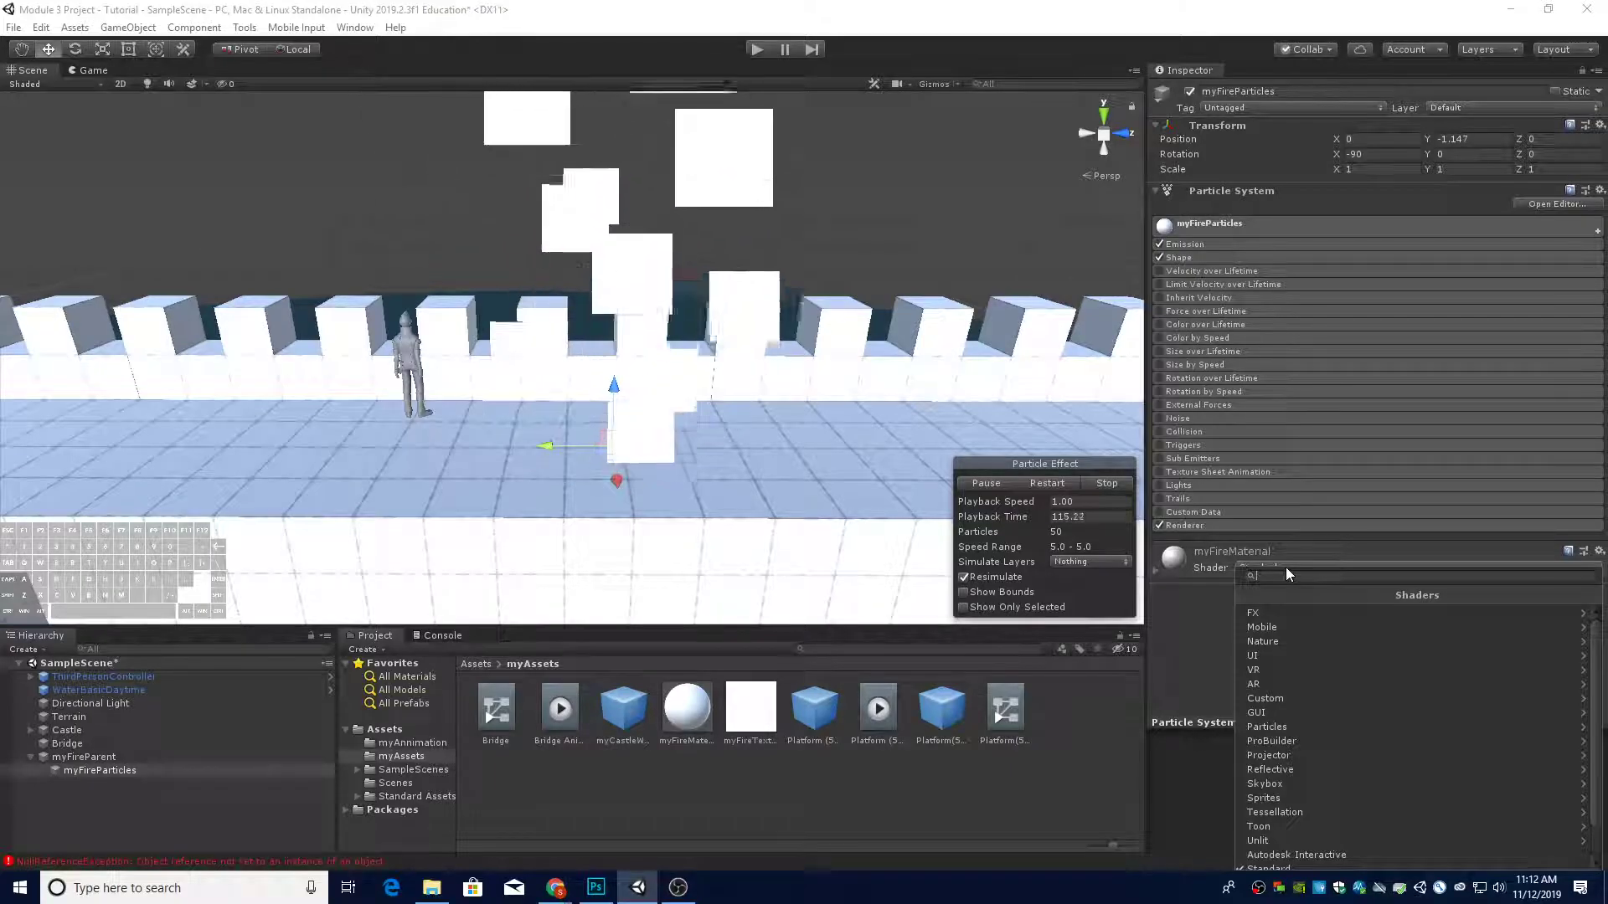
click(1344, 727)
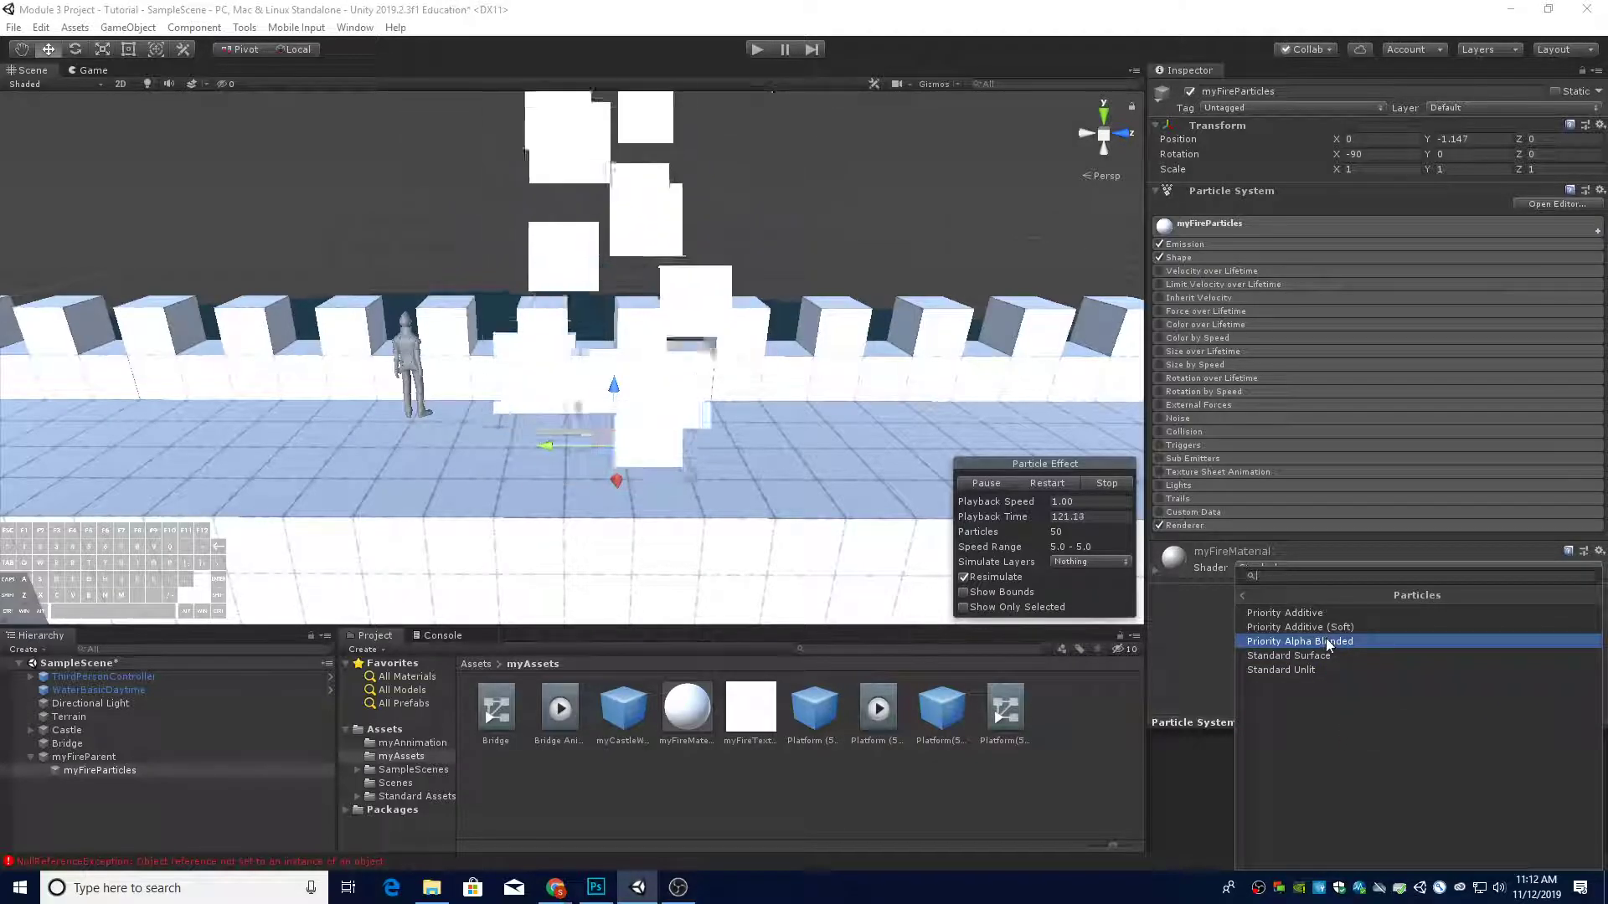
click(1330, 642)
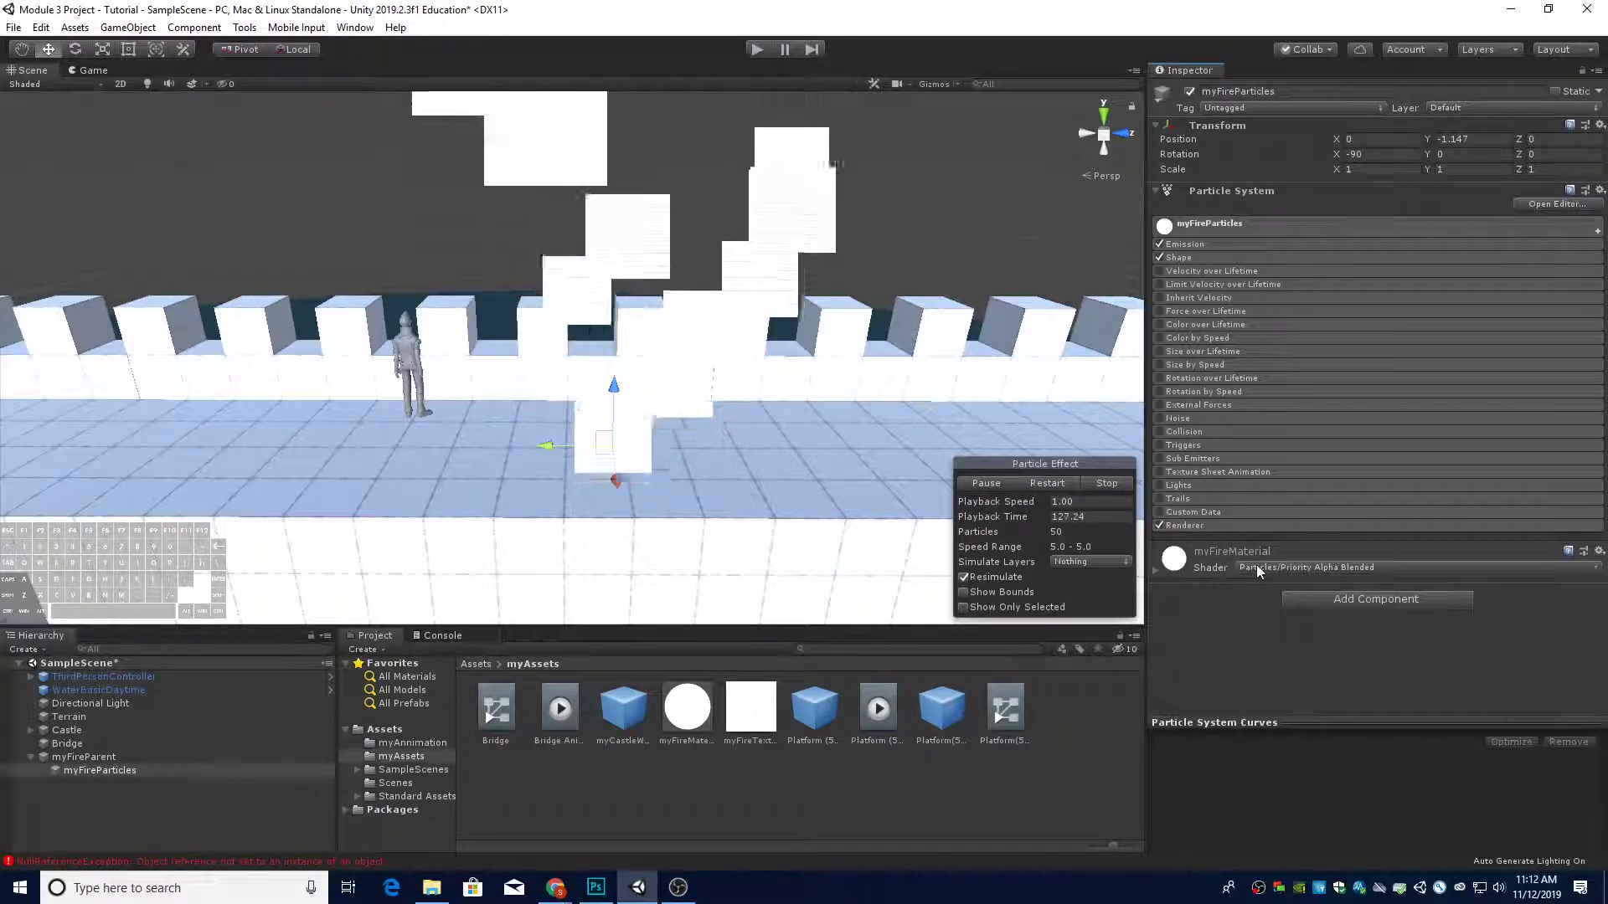
Assign the myFireTexture1 image as the Particle Texture of myFireMaterial
click(1157, 572)
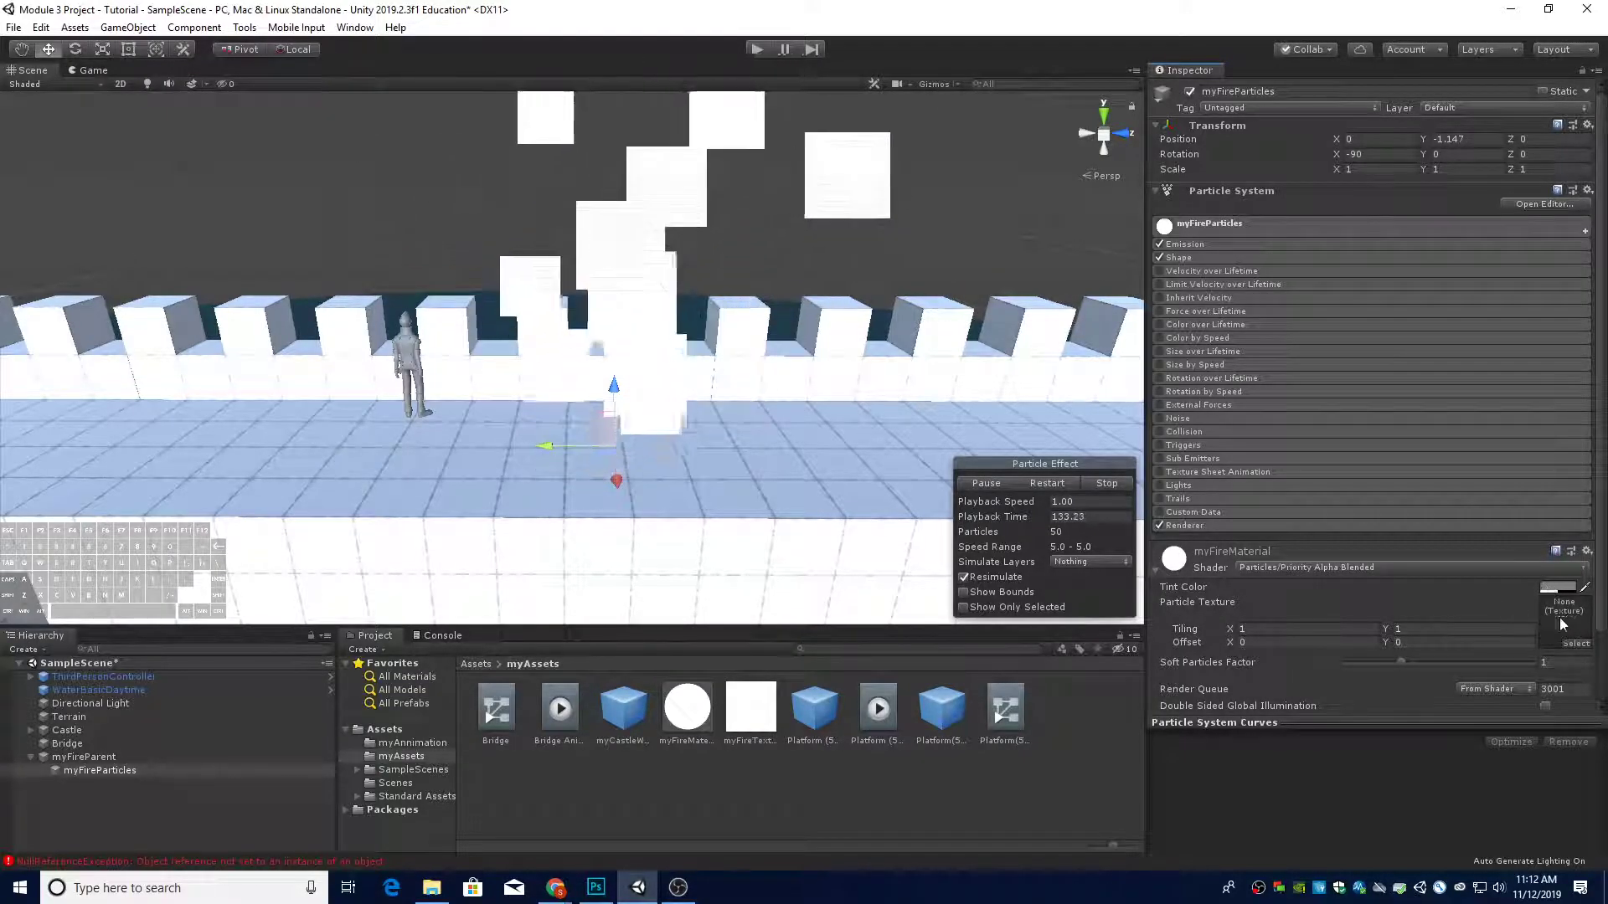
click(744, 712)
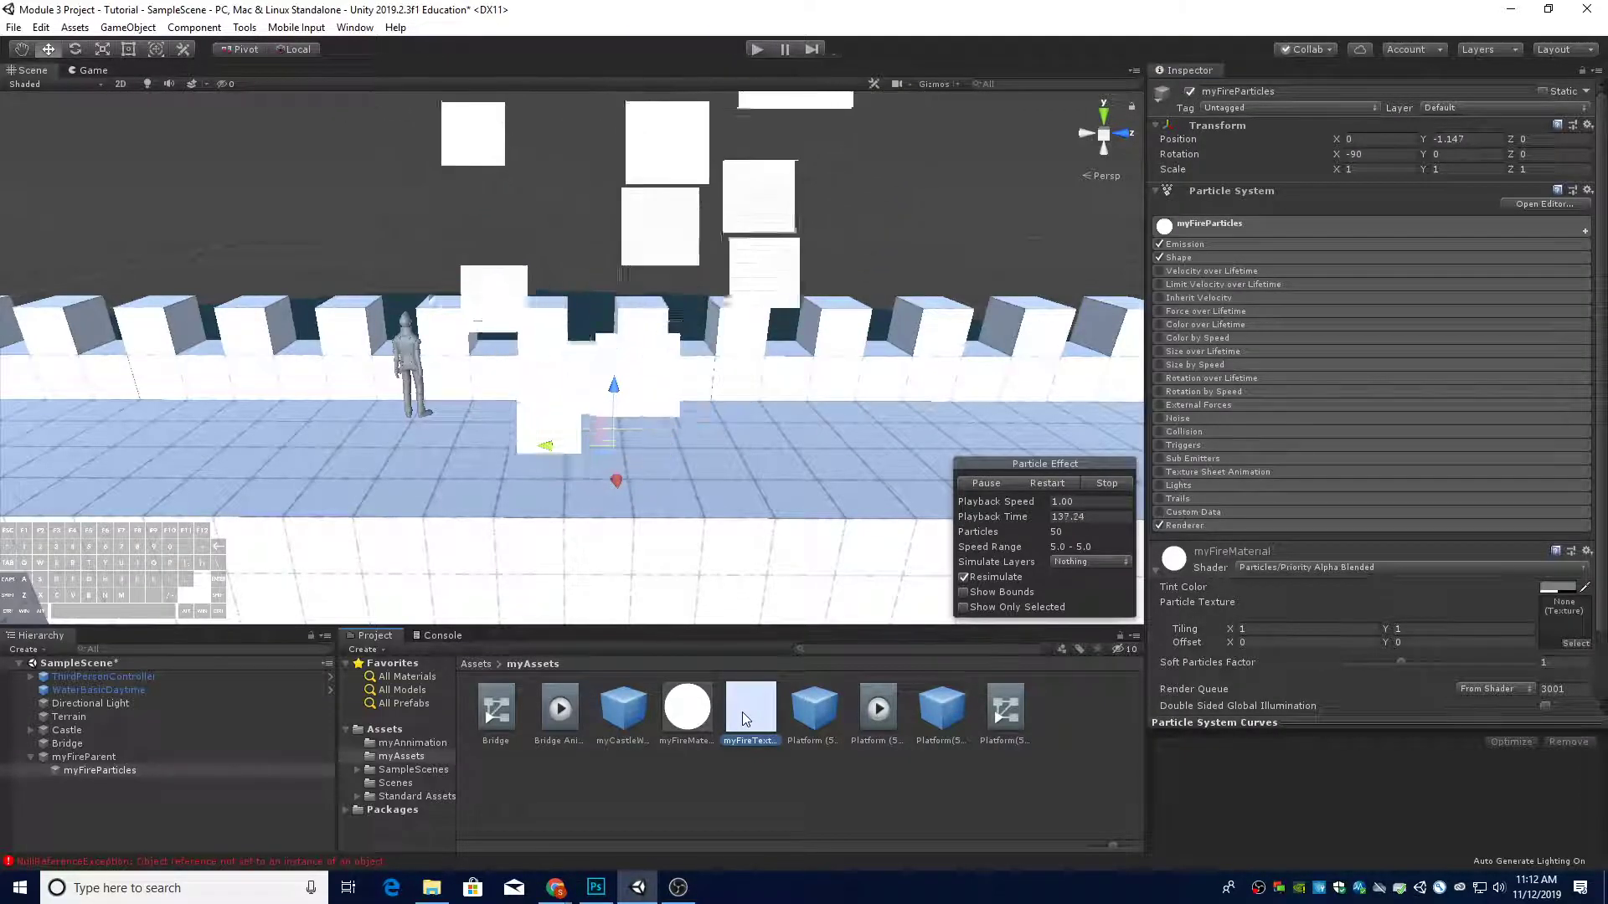
drag(745, 710, 1564, 630)
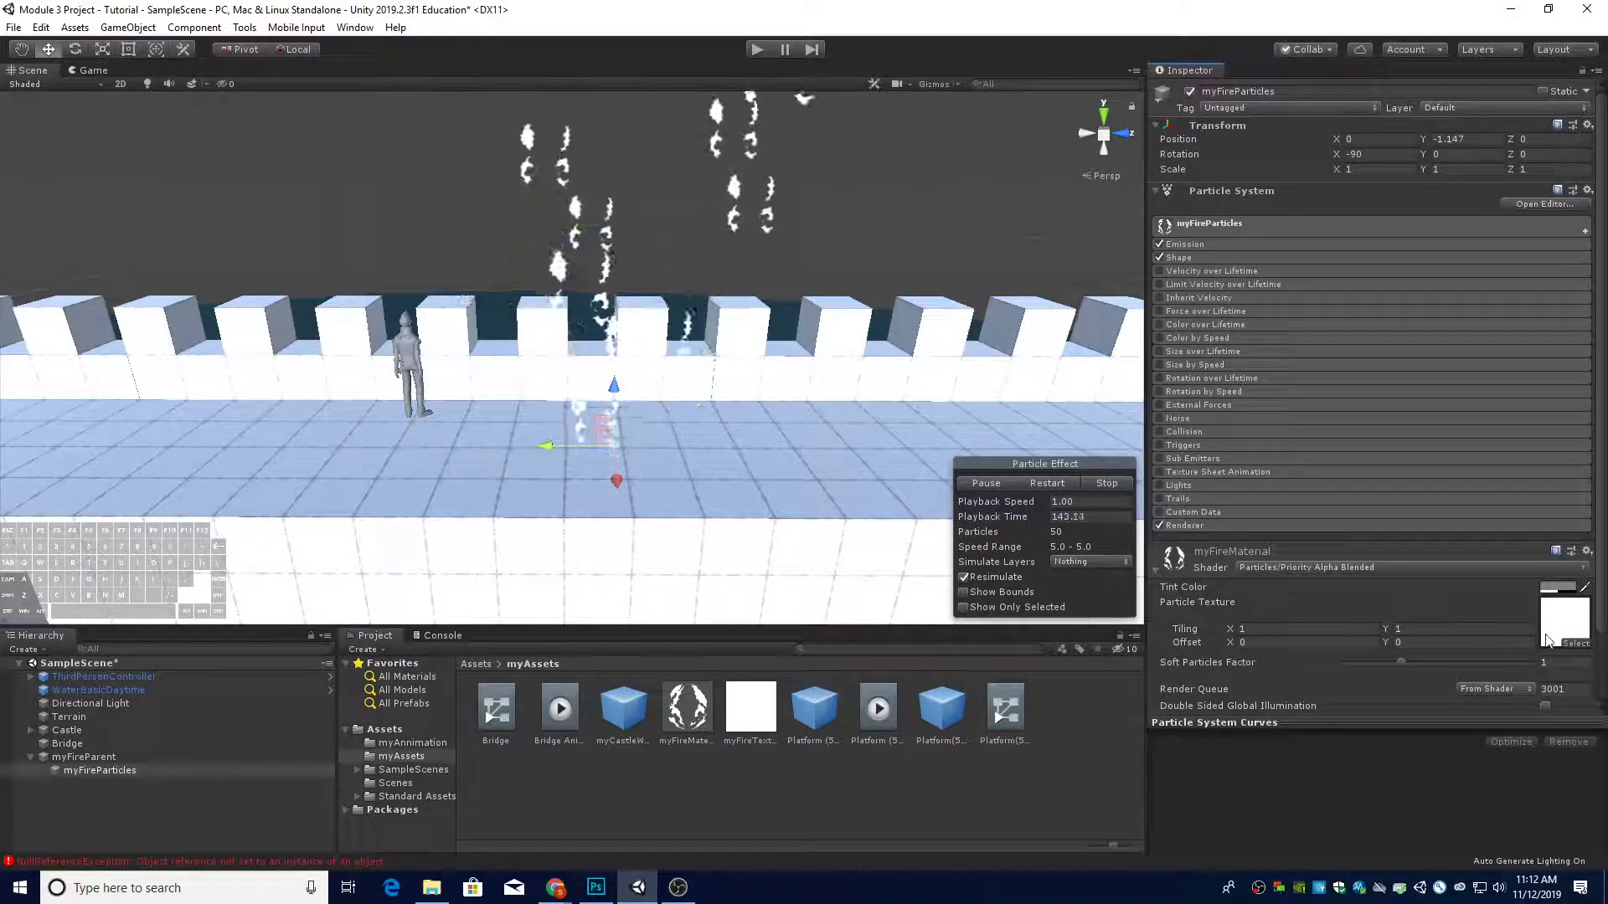
mouse_move(752, 472)
right_down()
mouse_move(721, 450)
mouse_move(752, 469)
right_up()
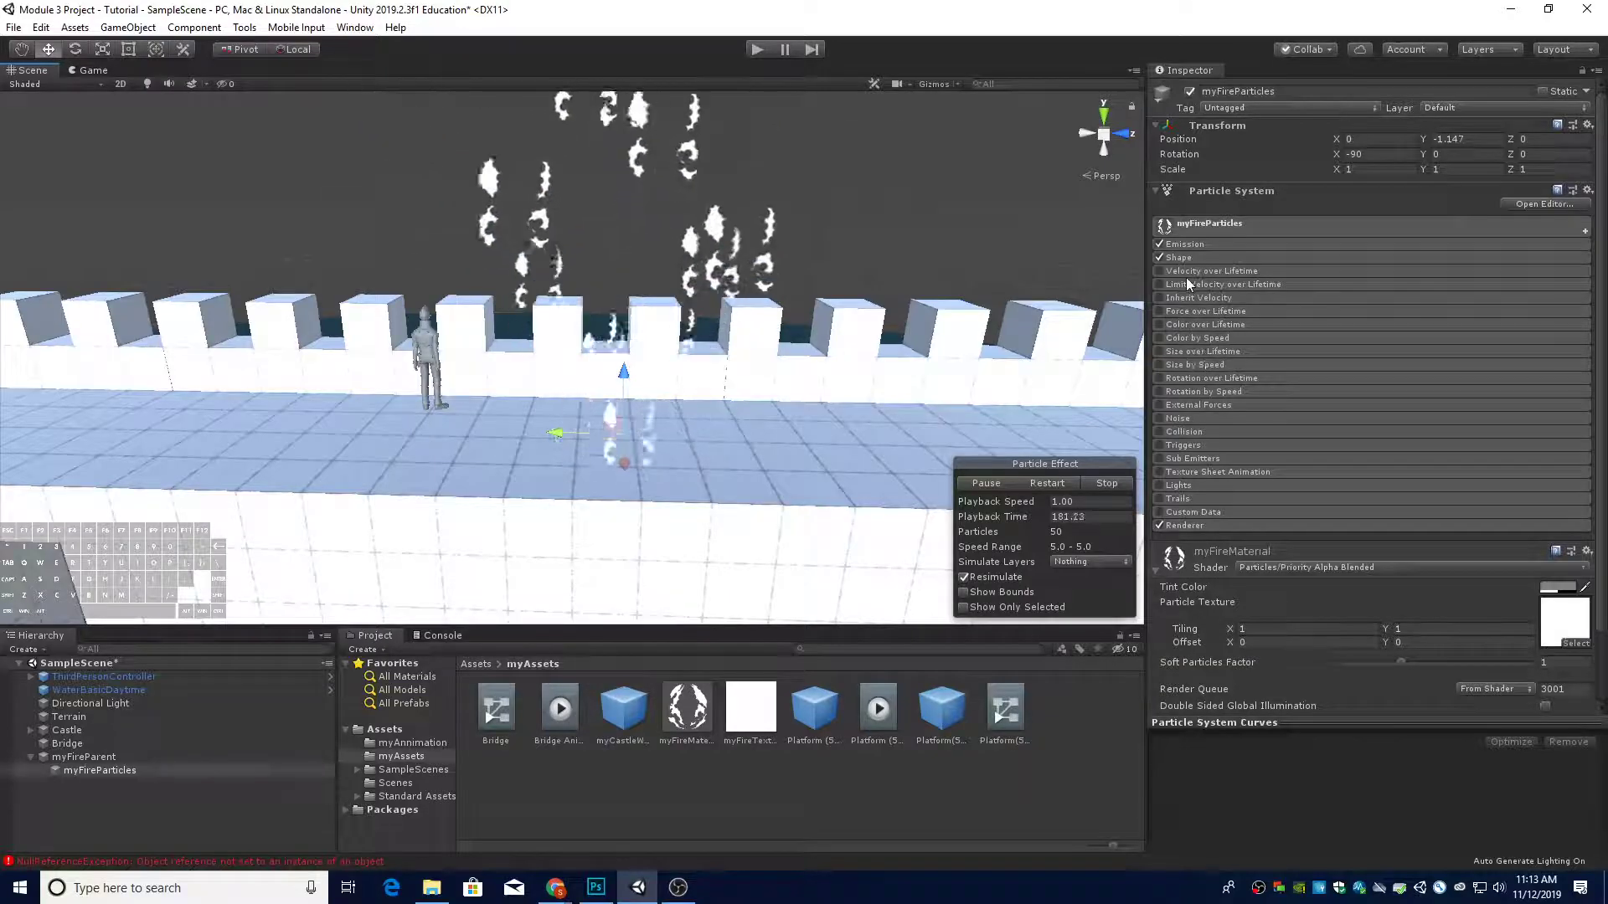
Enable Texture Sheet Animation on myFireParticles and set its grid tiles to X 2 and Y 2
mouse_move(1201, 472)
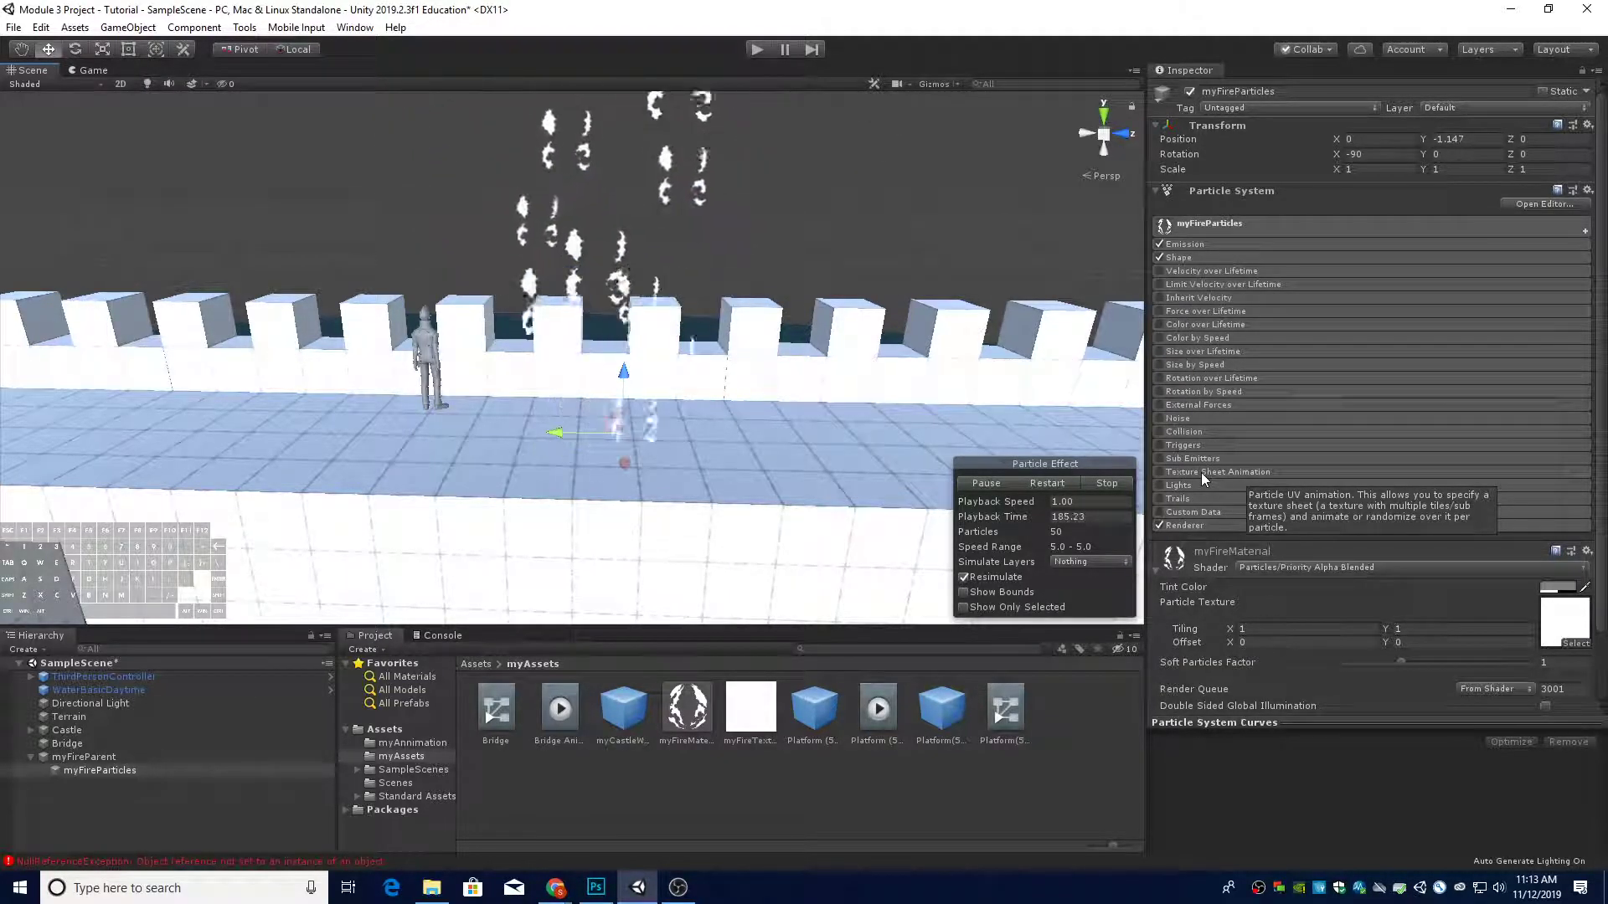
click(1201, 473)
click(1161, 473)
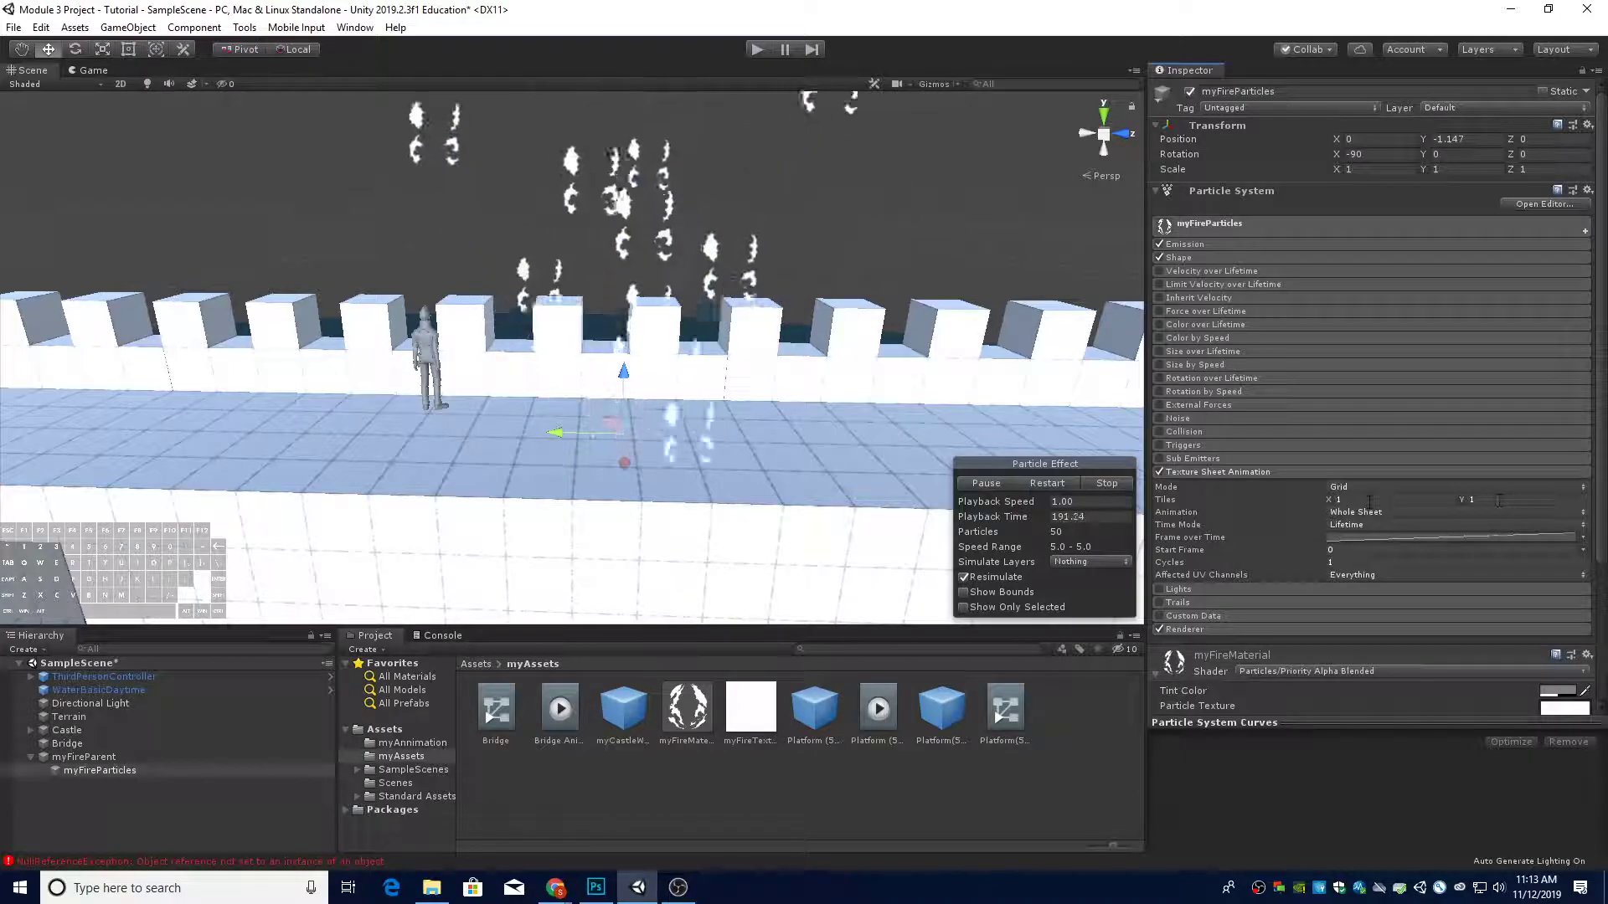
click(1410, 500)
text(2)
key(Tab)
text(2)
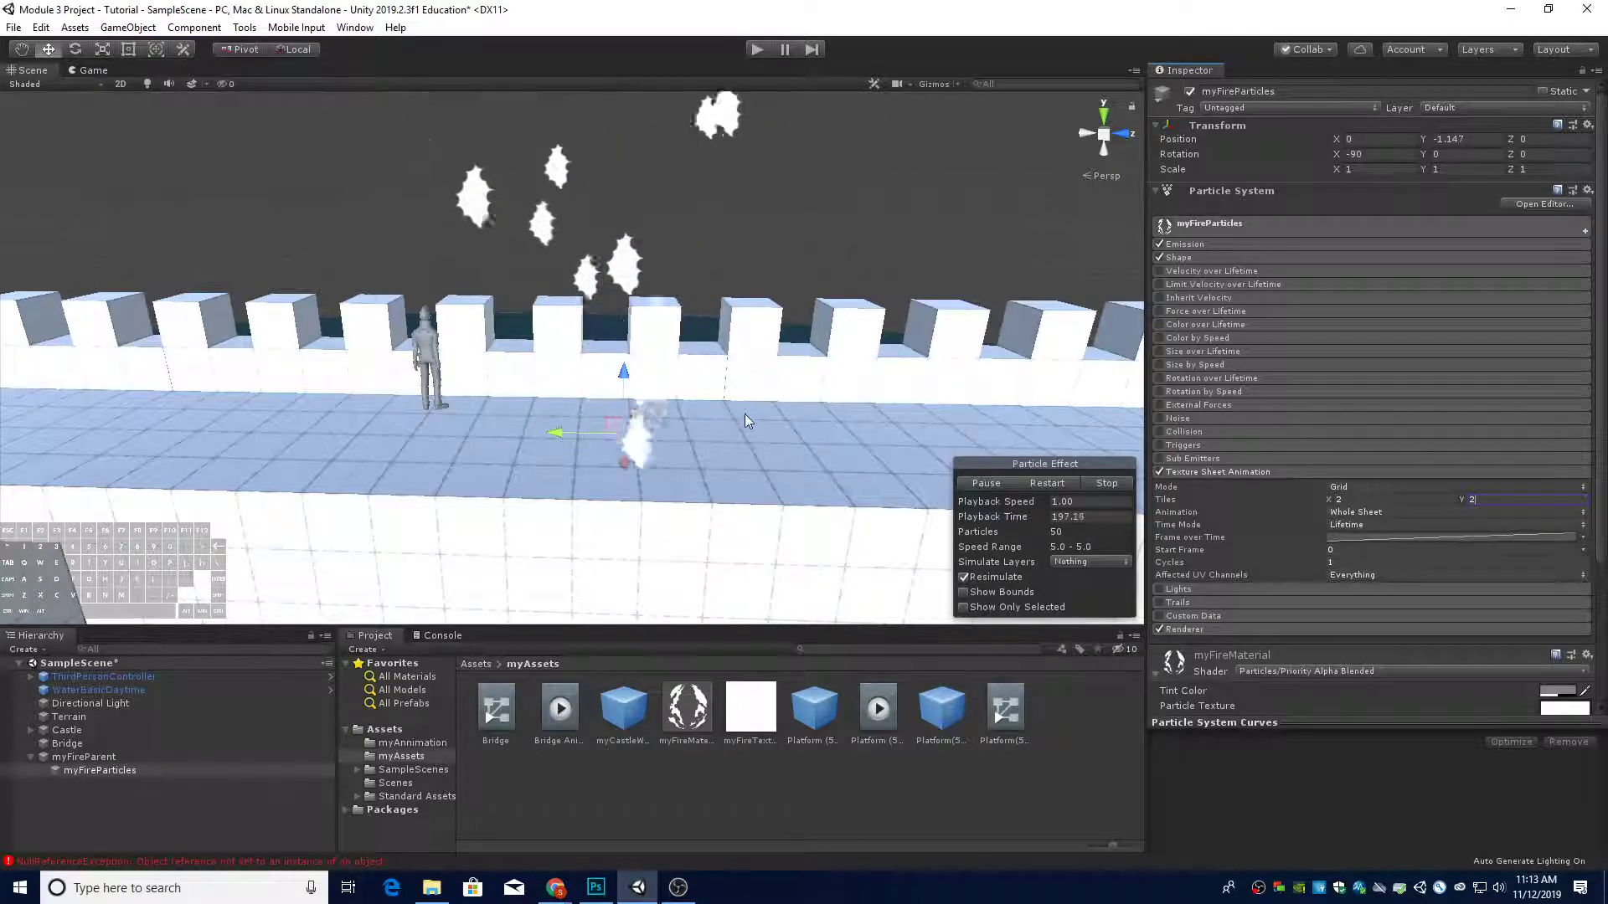
Set the texture sheet's Frame over Time to Random Between Two Constants, from 0 to 4
right_drag(752, 432, 660, 312)
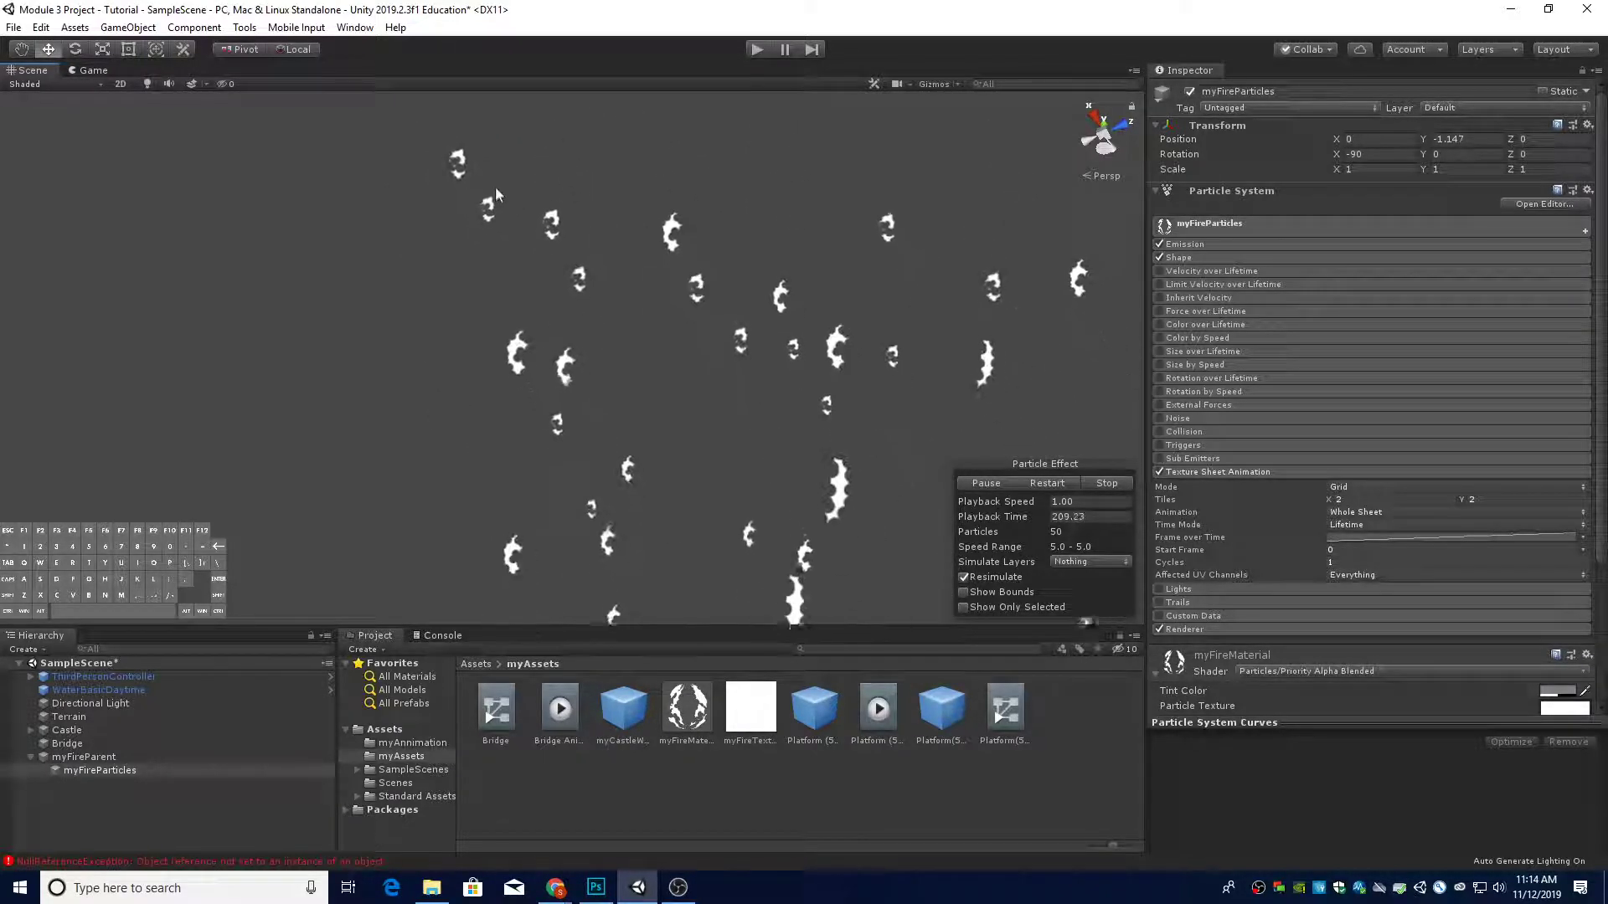
right_drag(741, 359, 719, 424)
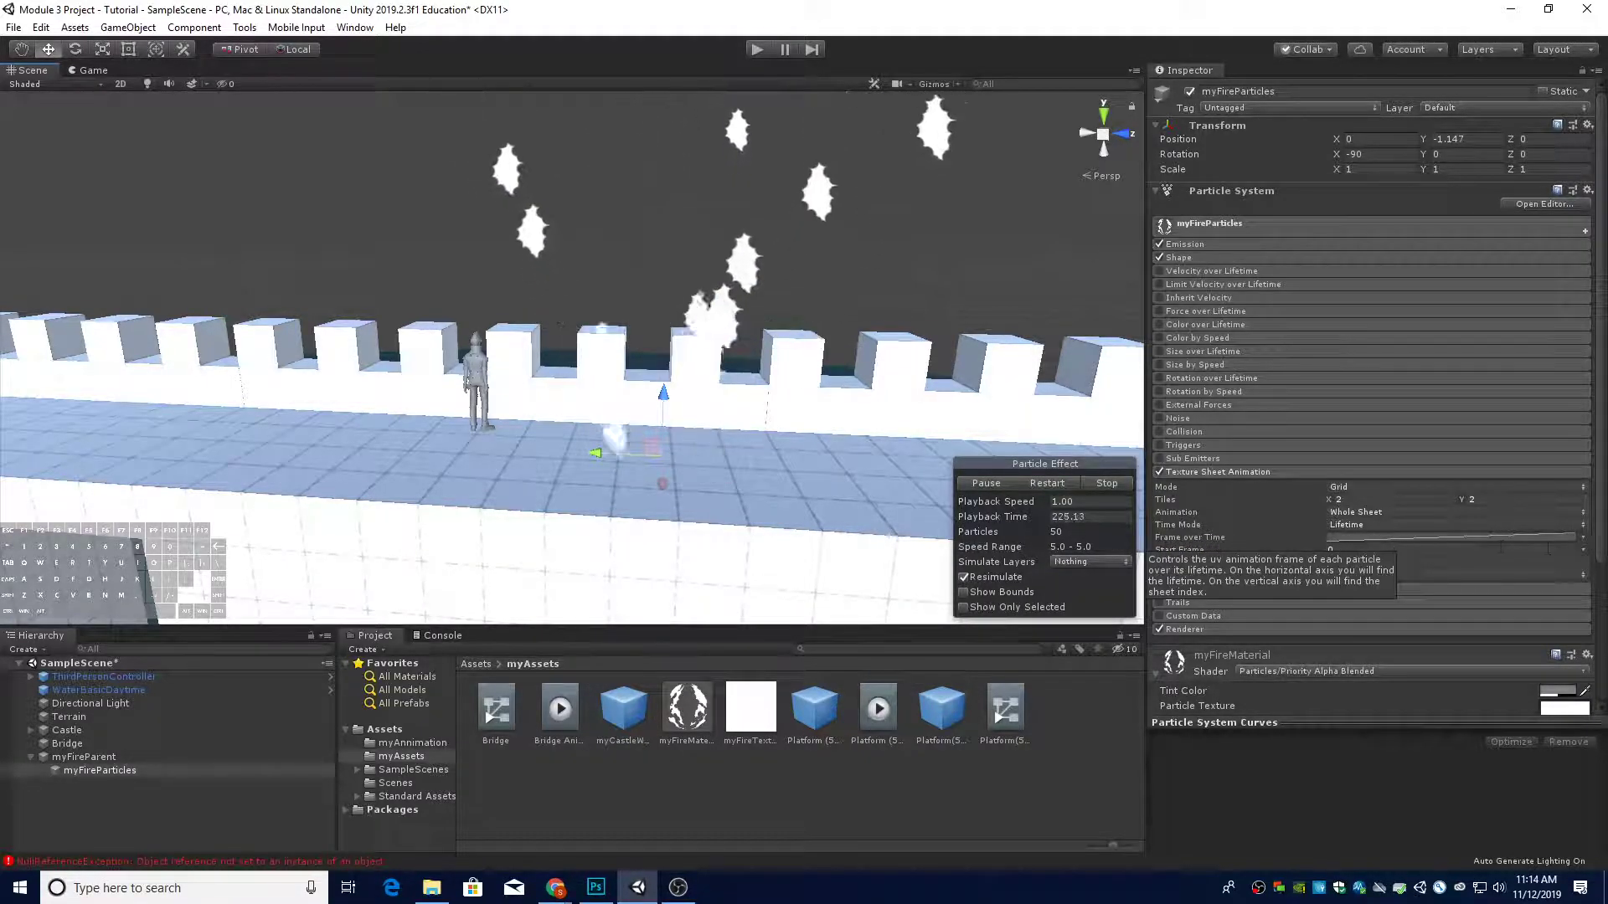
click(1585, 540)
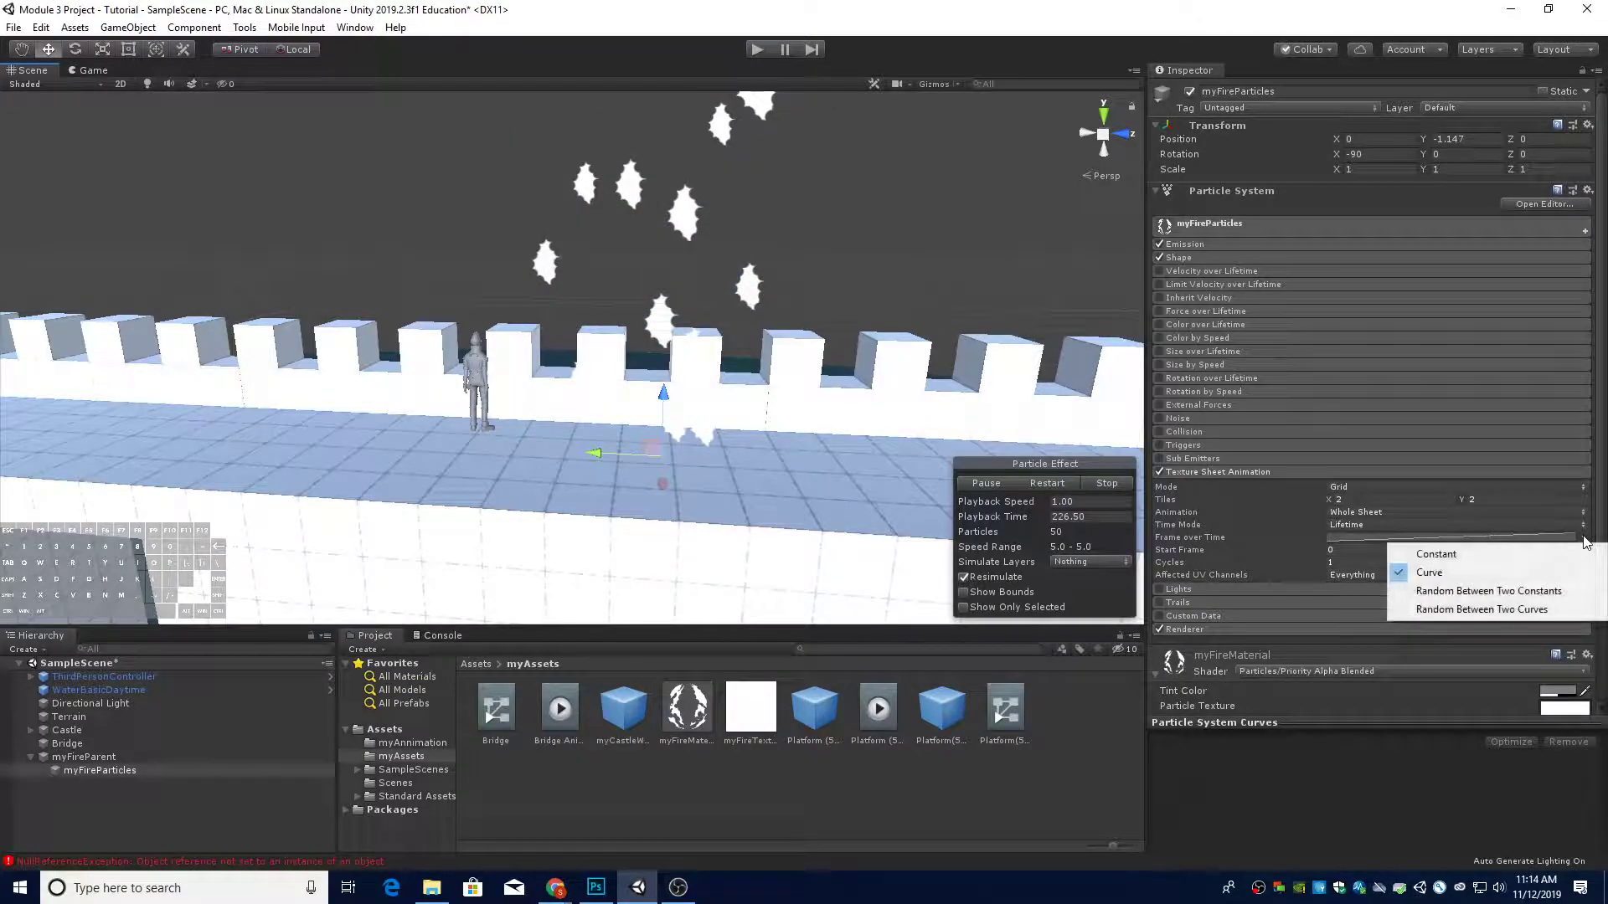
click(1489, 593)
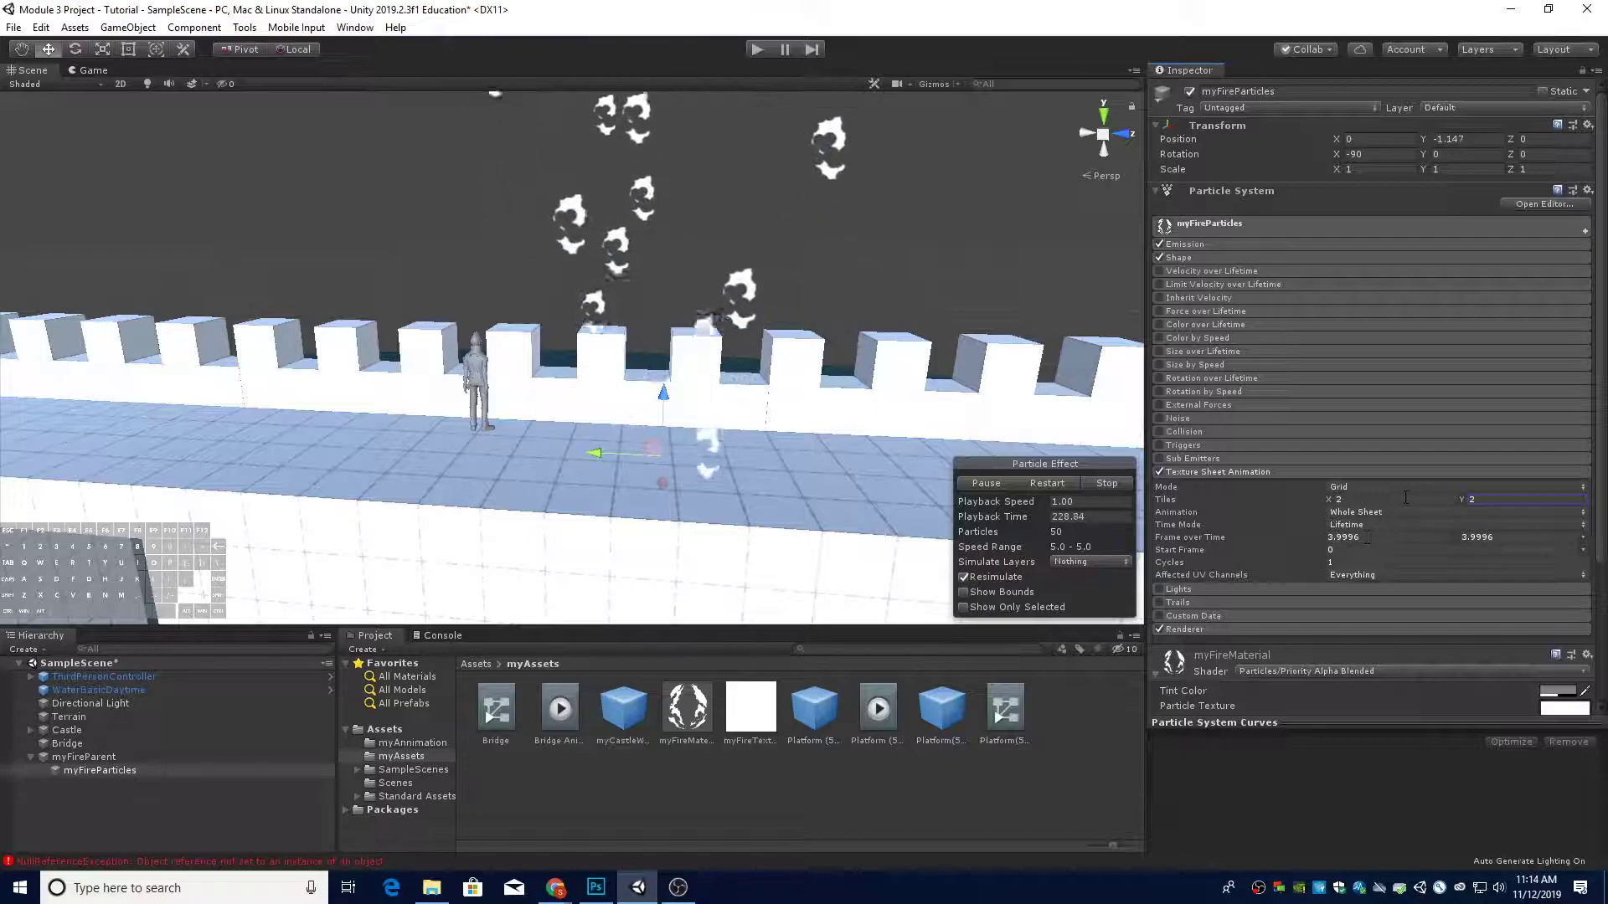
click(1387, 537)
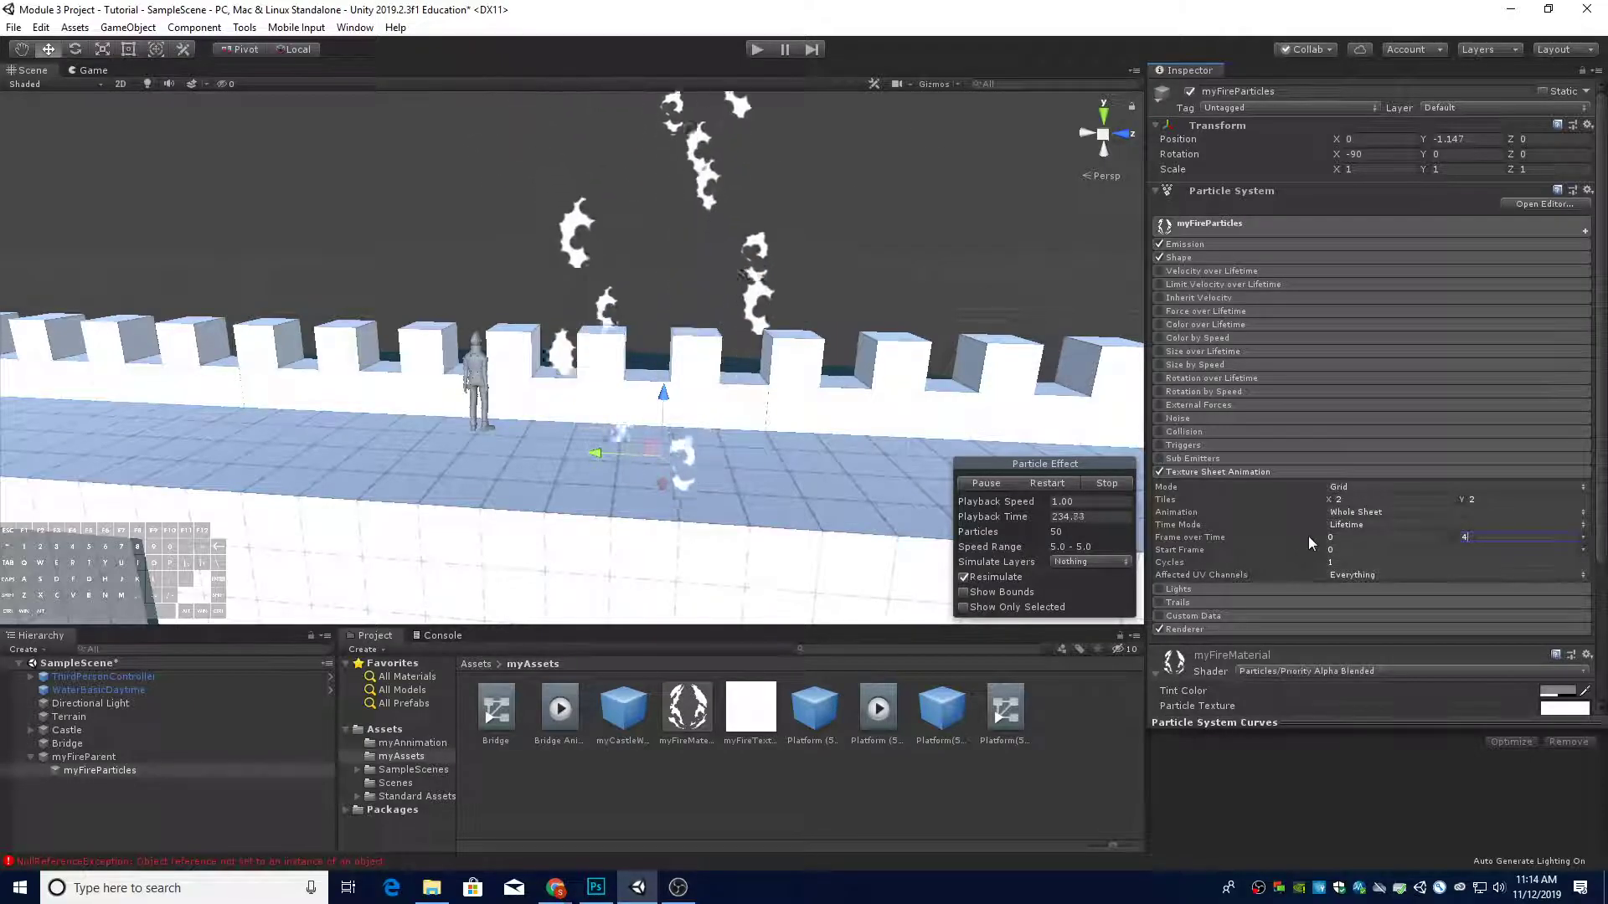
key(Return)
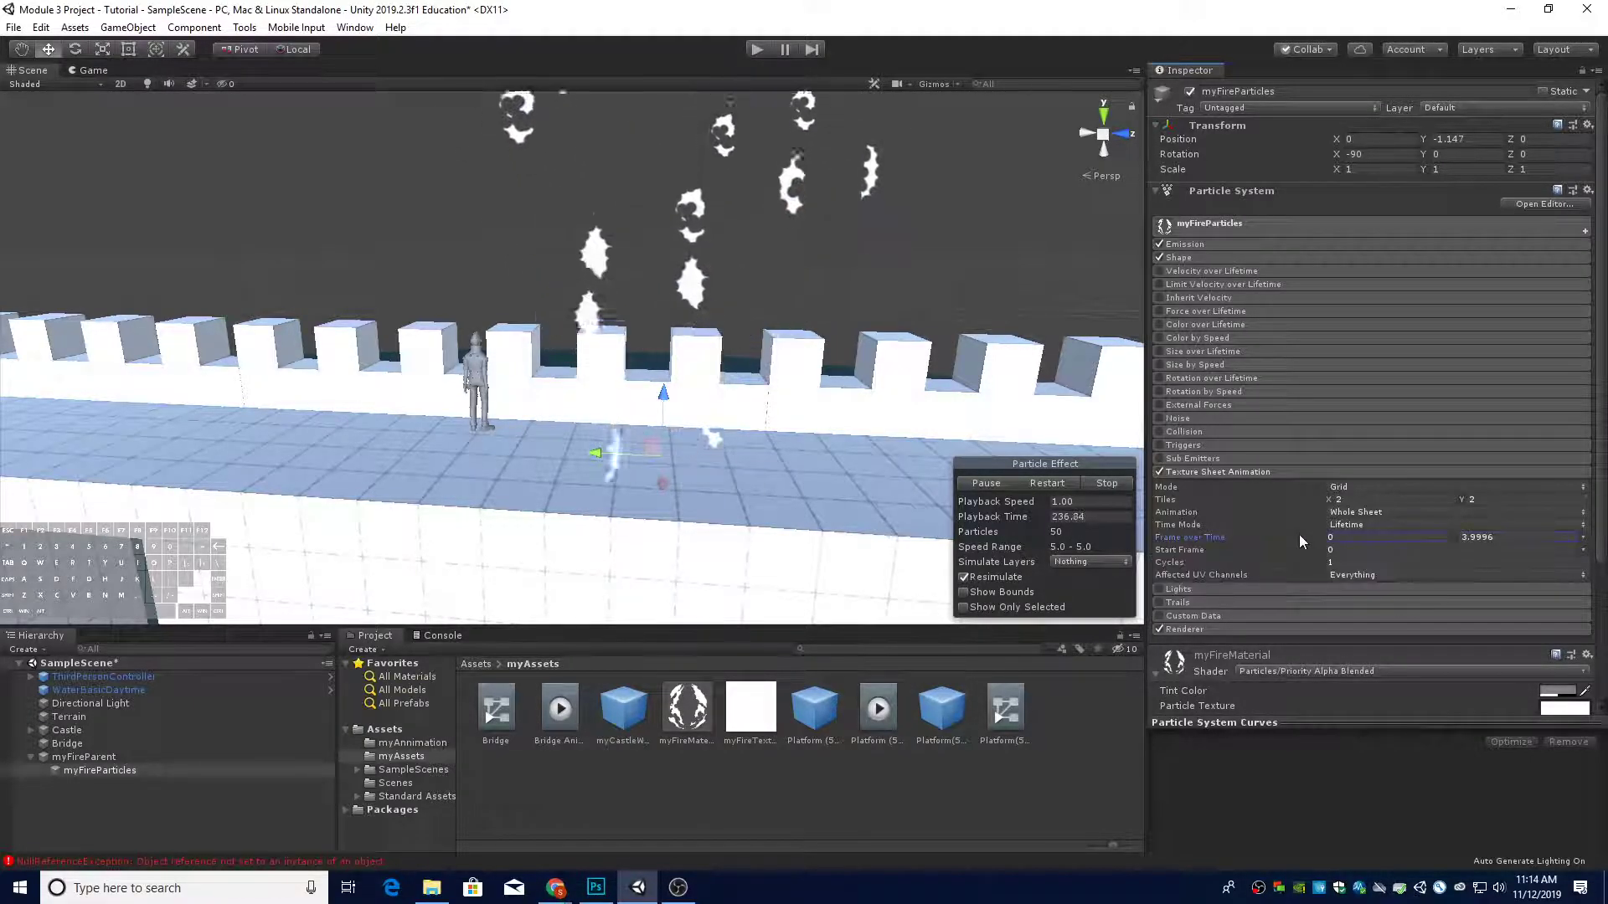
Inspect the rising particles above the castle wall from several angles and collapse the Texture Sheet Animation module
alt+drag(657, 297, 725, 425)
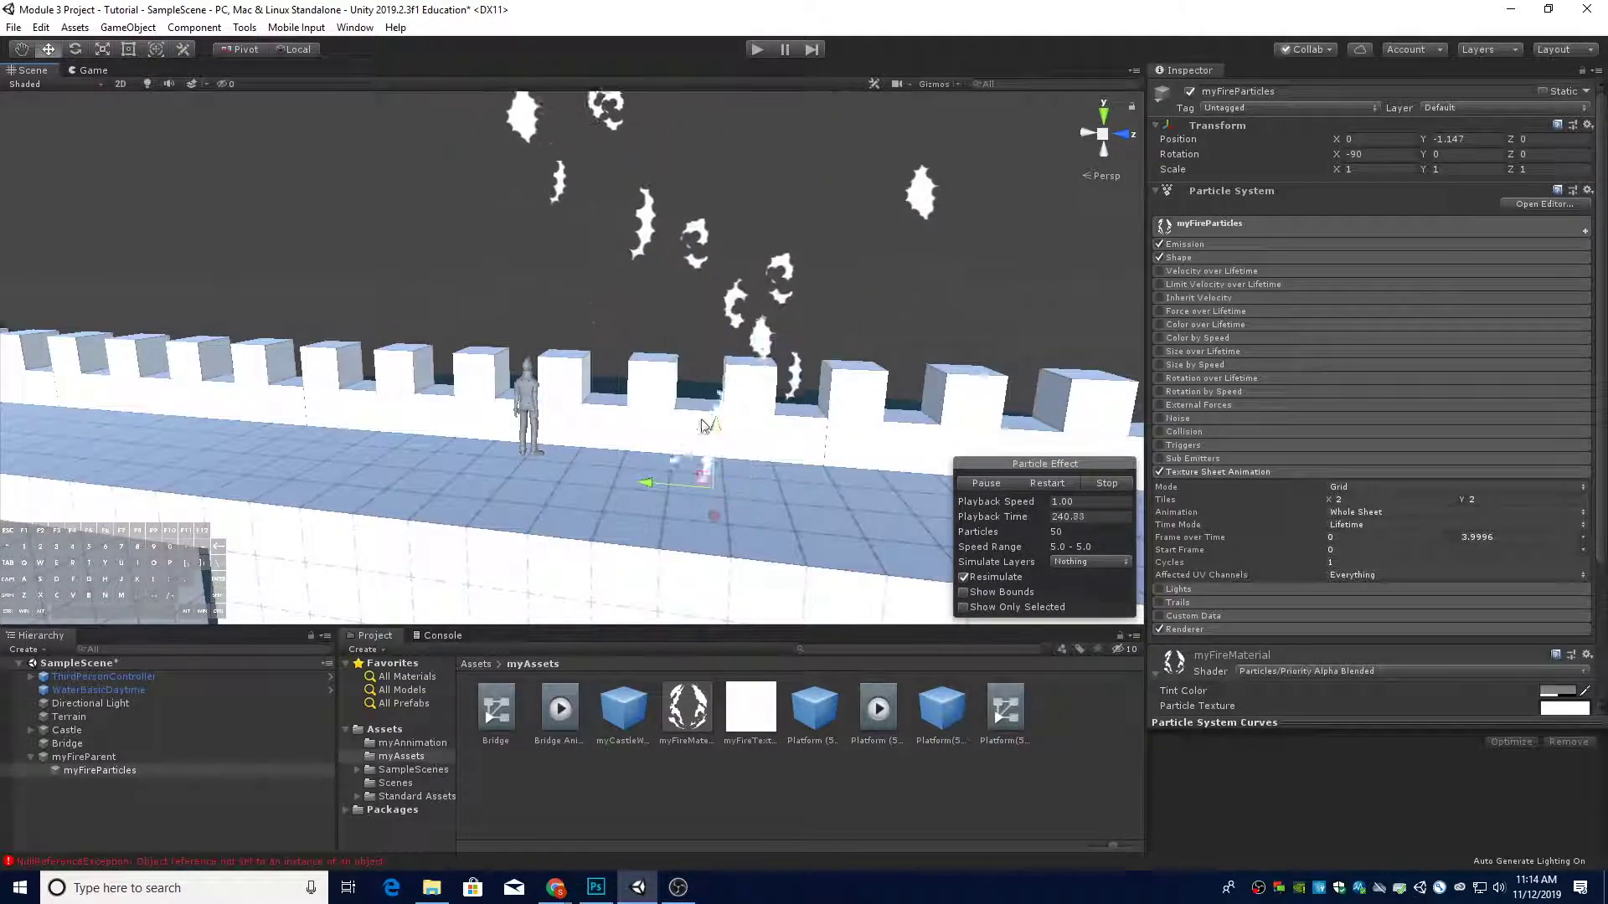
alt+drag(723, 328, 704, 410)
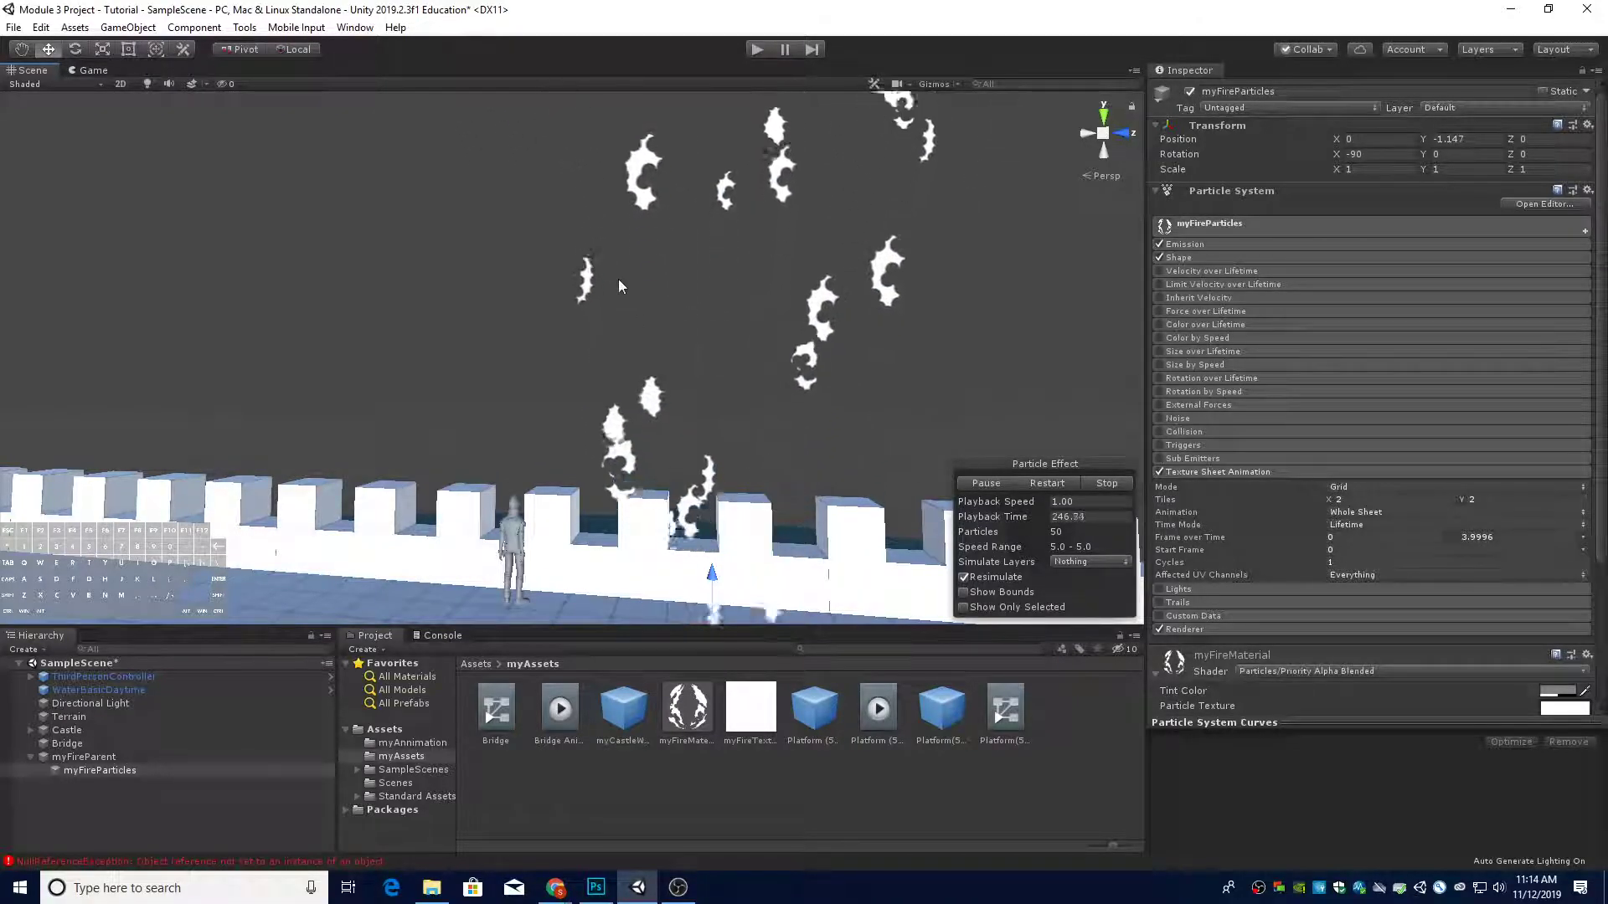
alt+drag(775, 340, 737, 277)
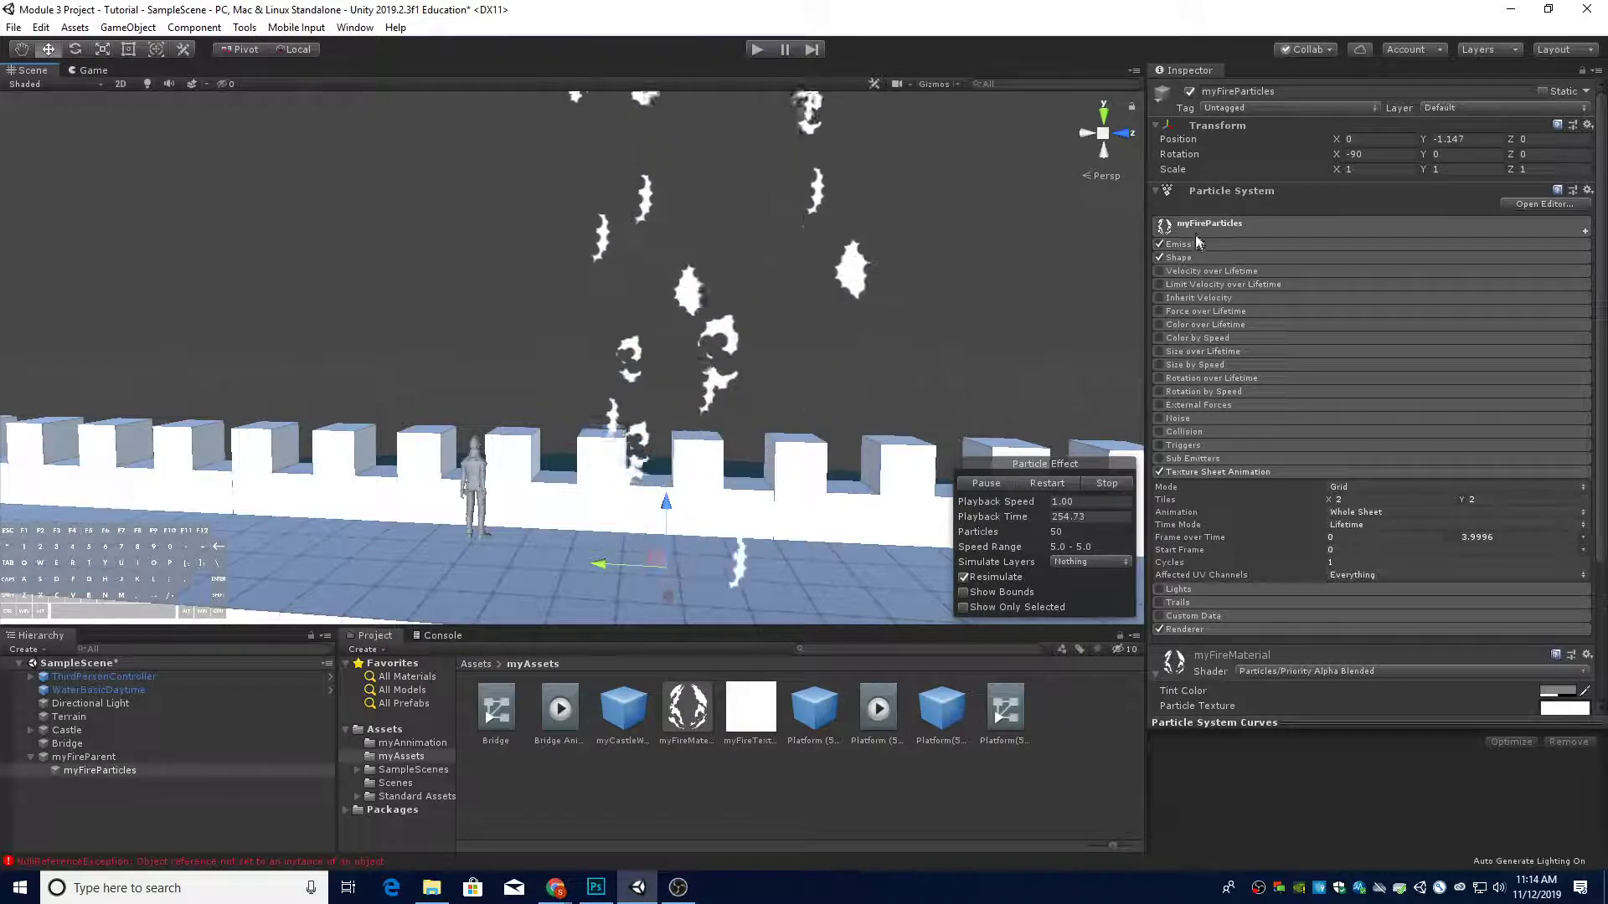
click(1194, 474)
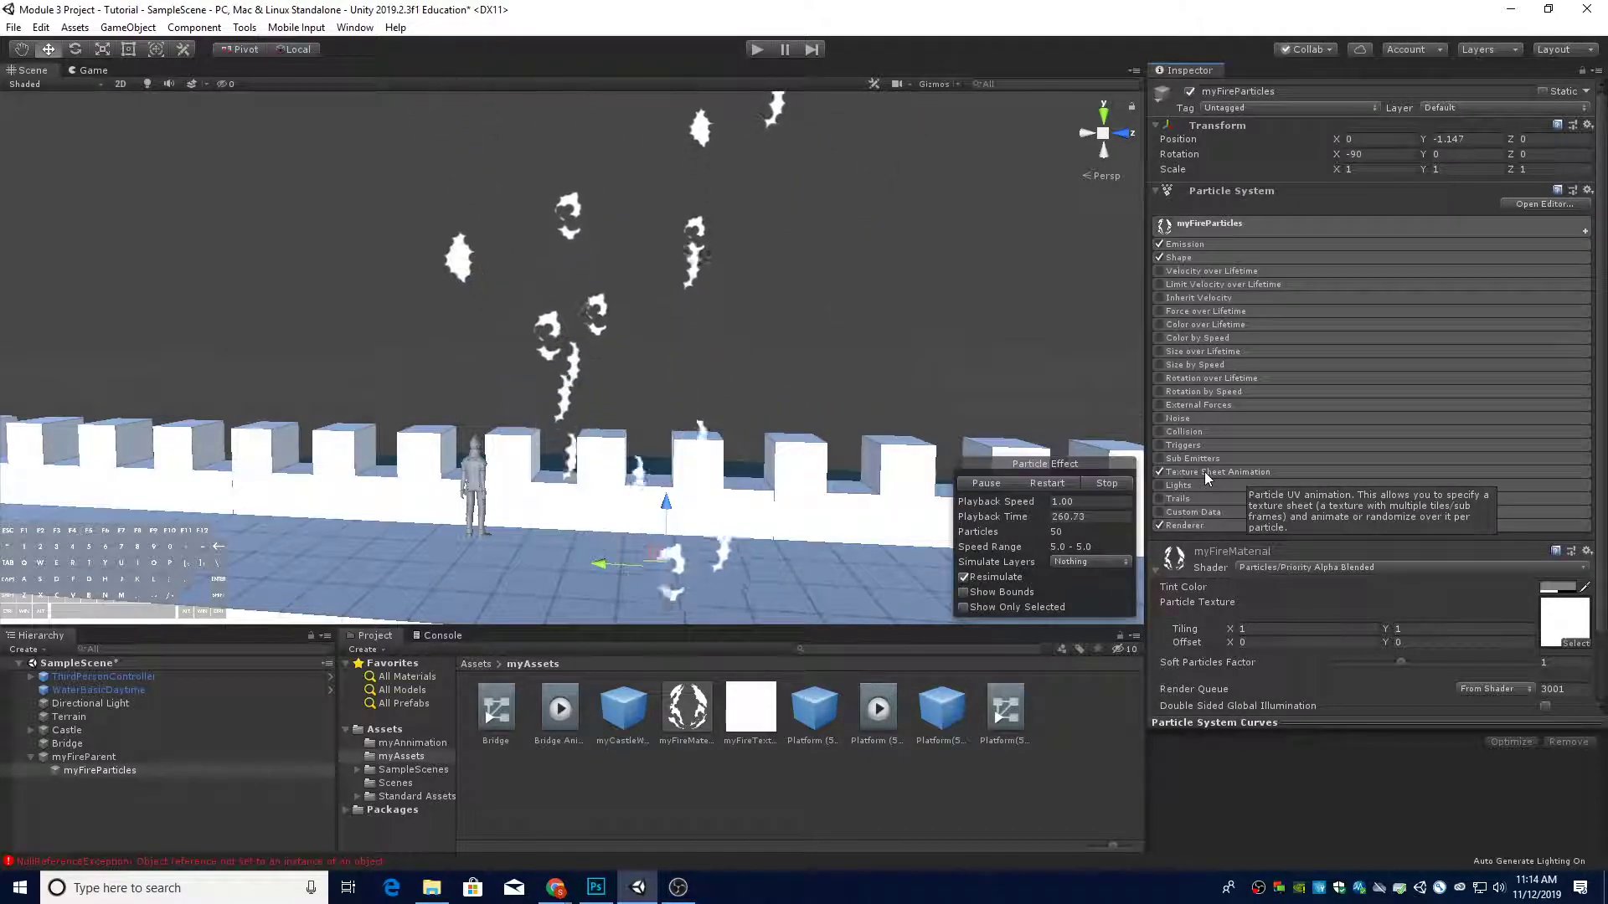
Set the cone's Angle to 5 and Radius to 0.1 in the Shape module, and collapse the module again
click(1213, 257)
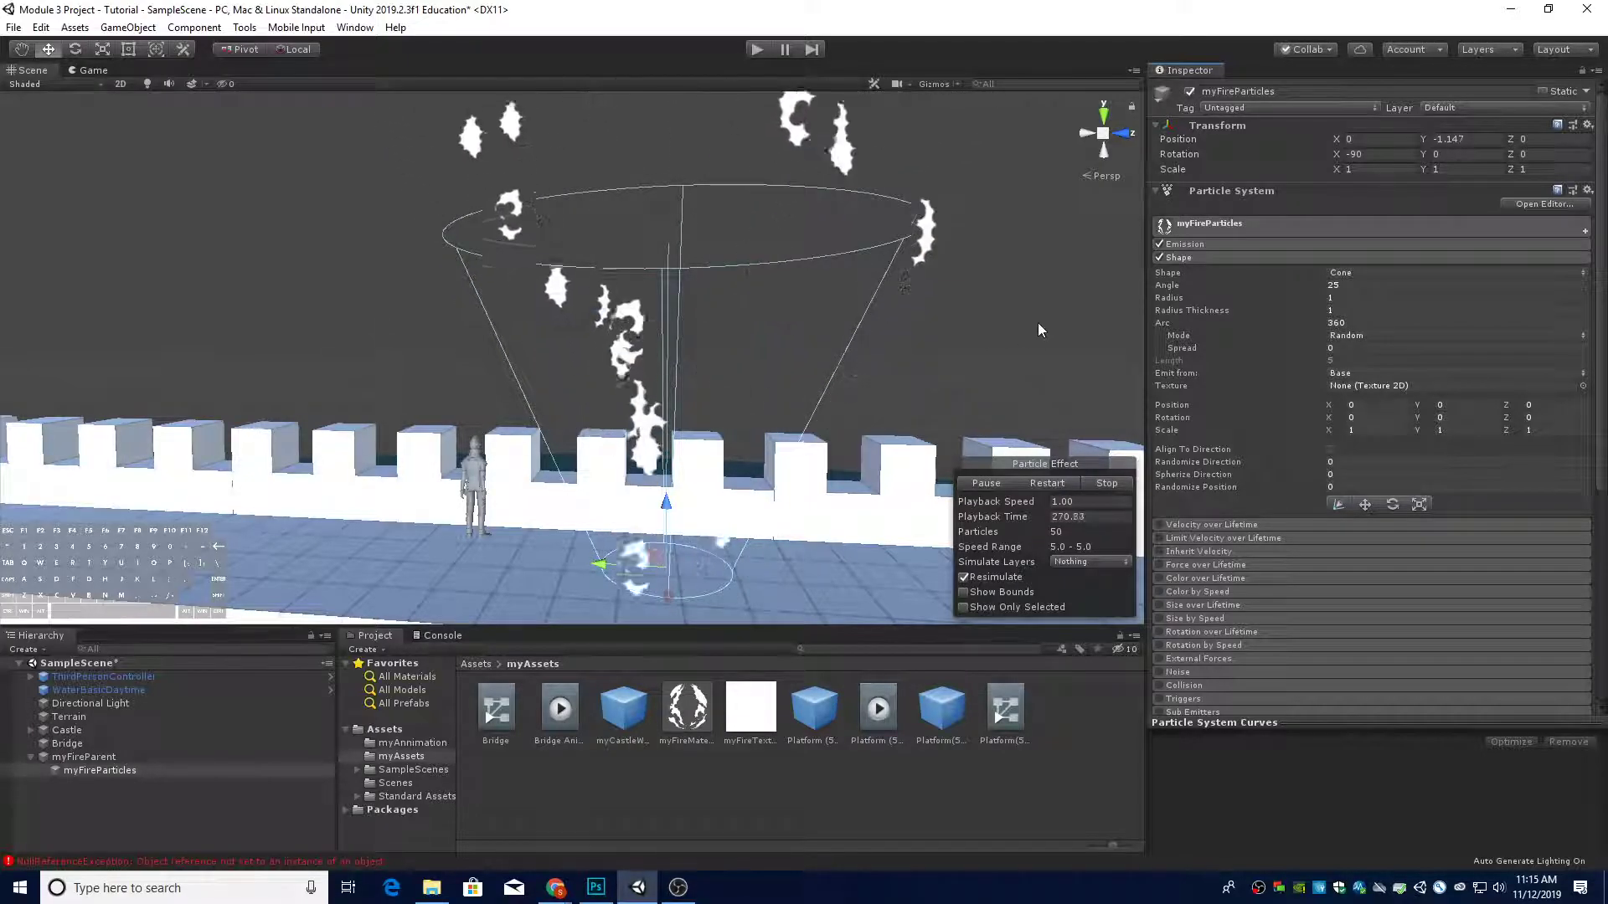
click(1349, 288)
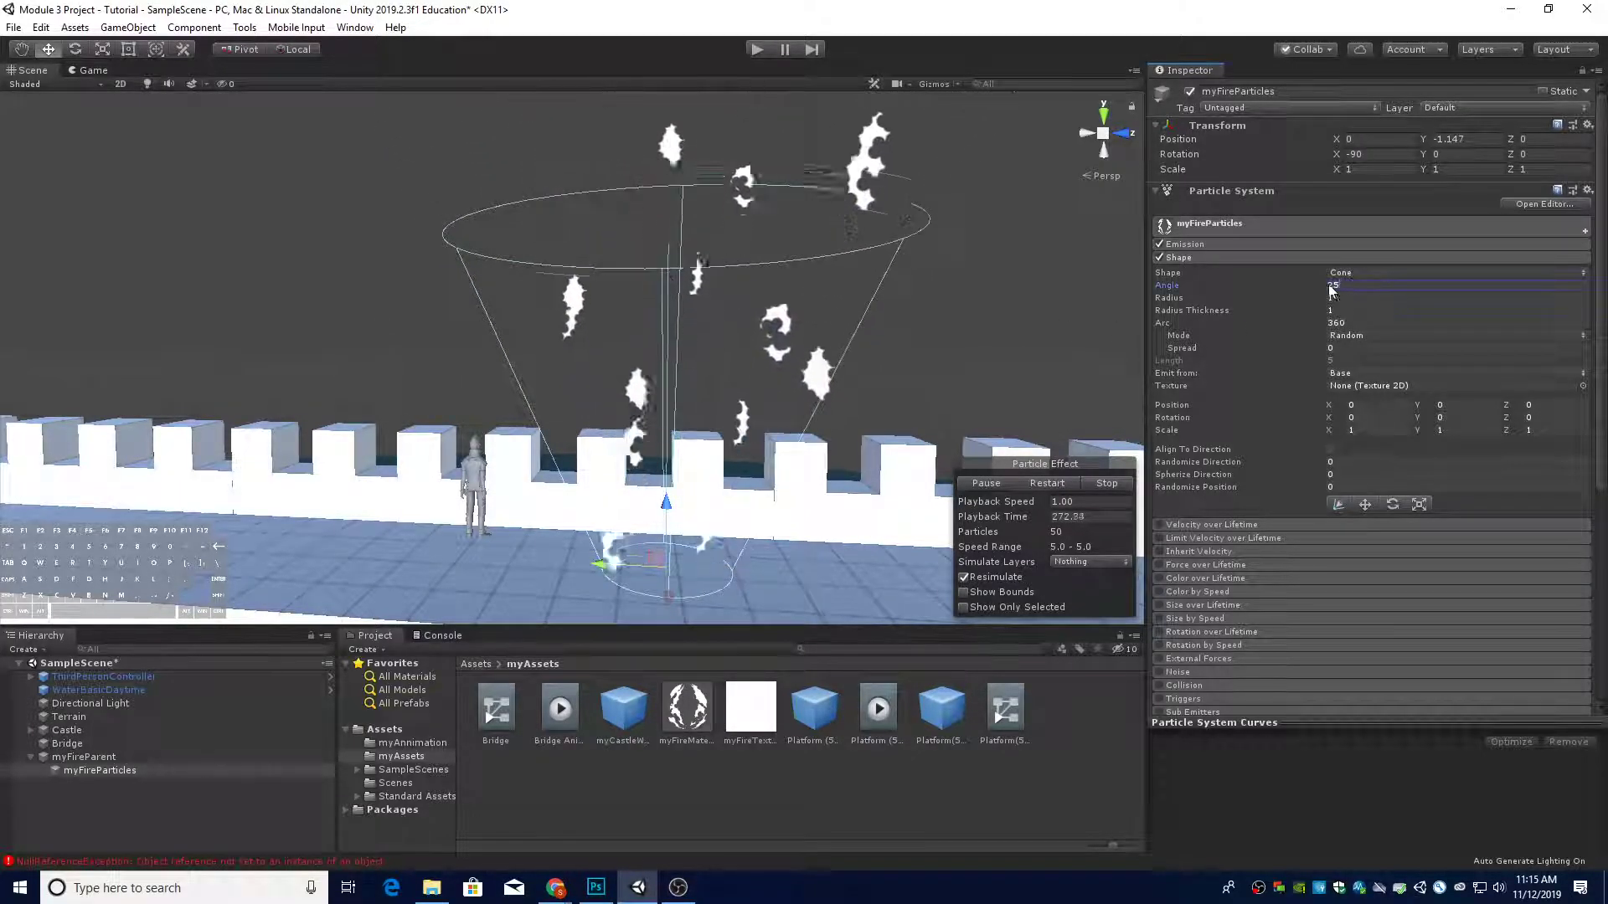
text(5)
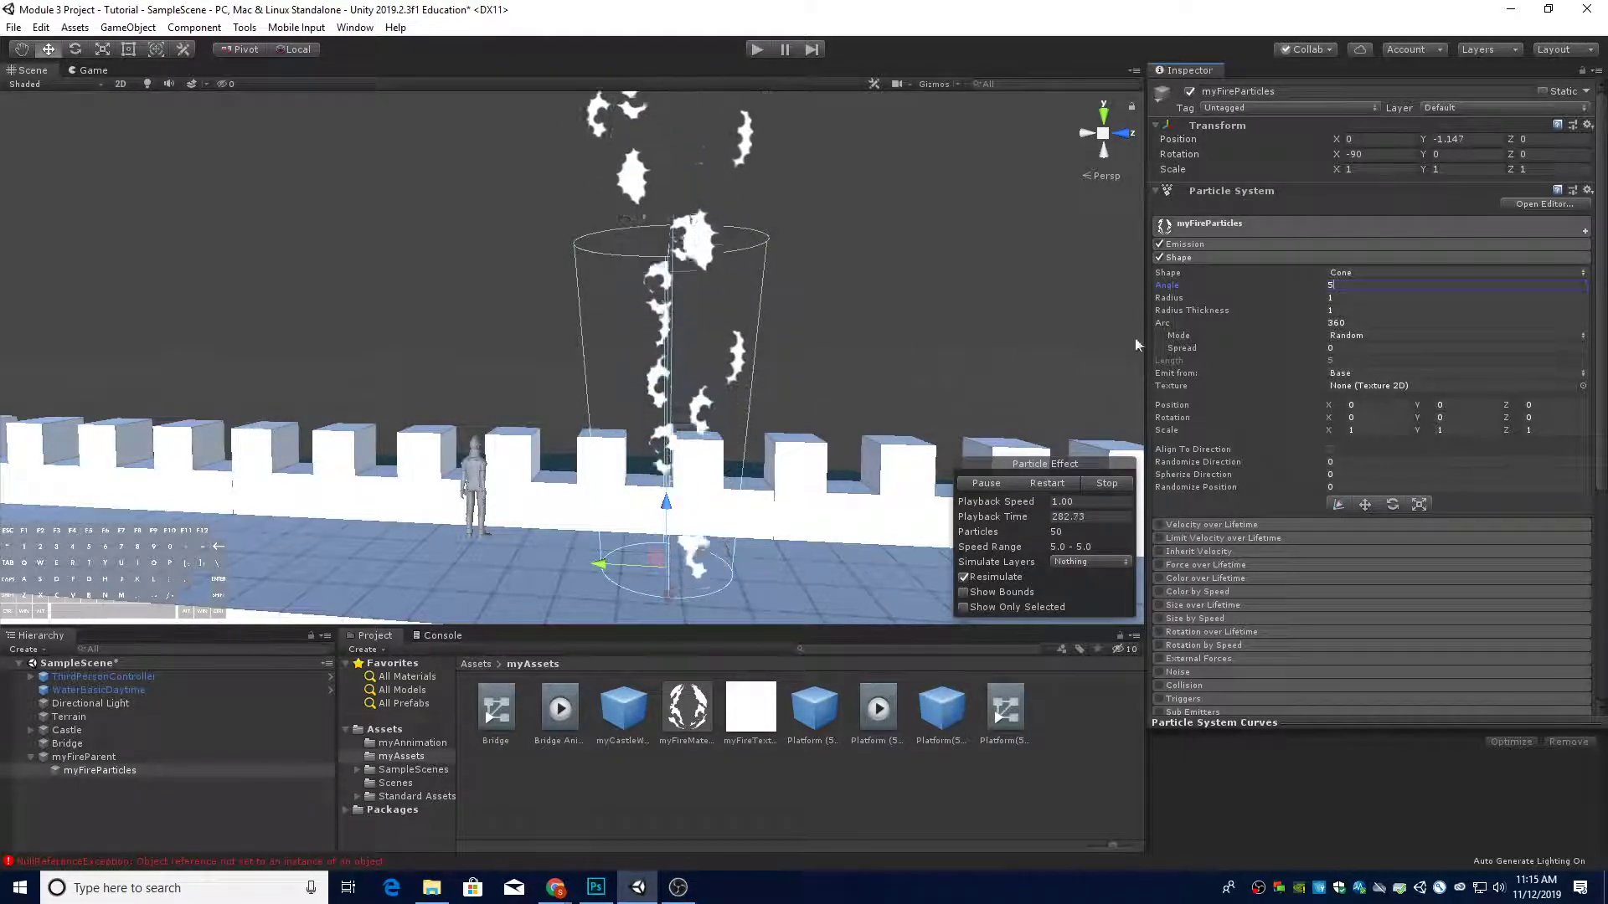
click(1349, 298)
text(.1)
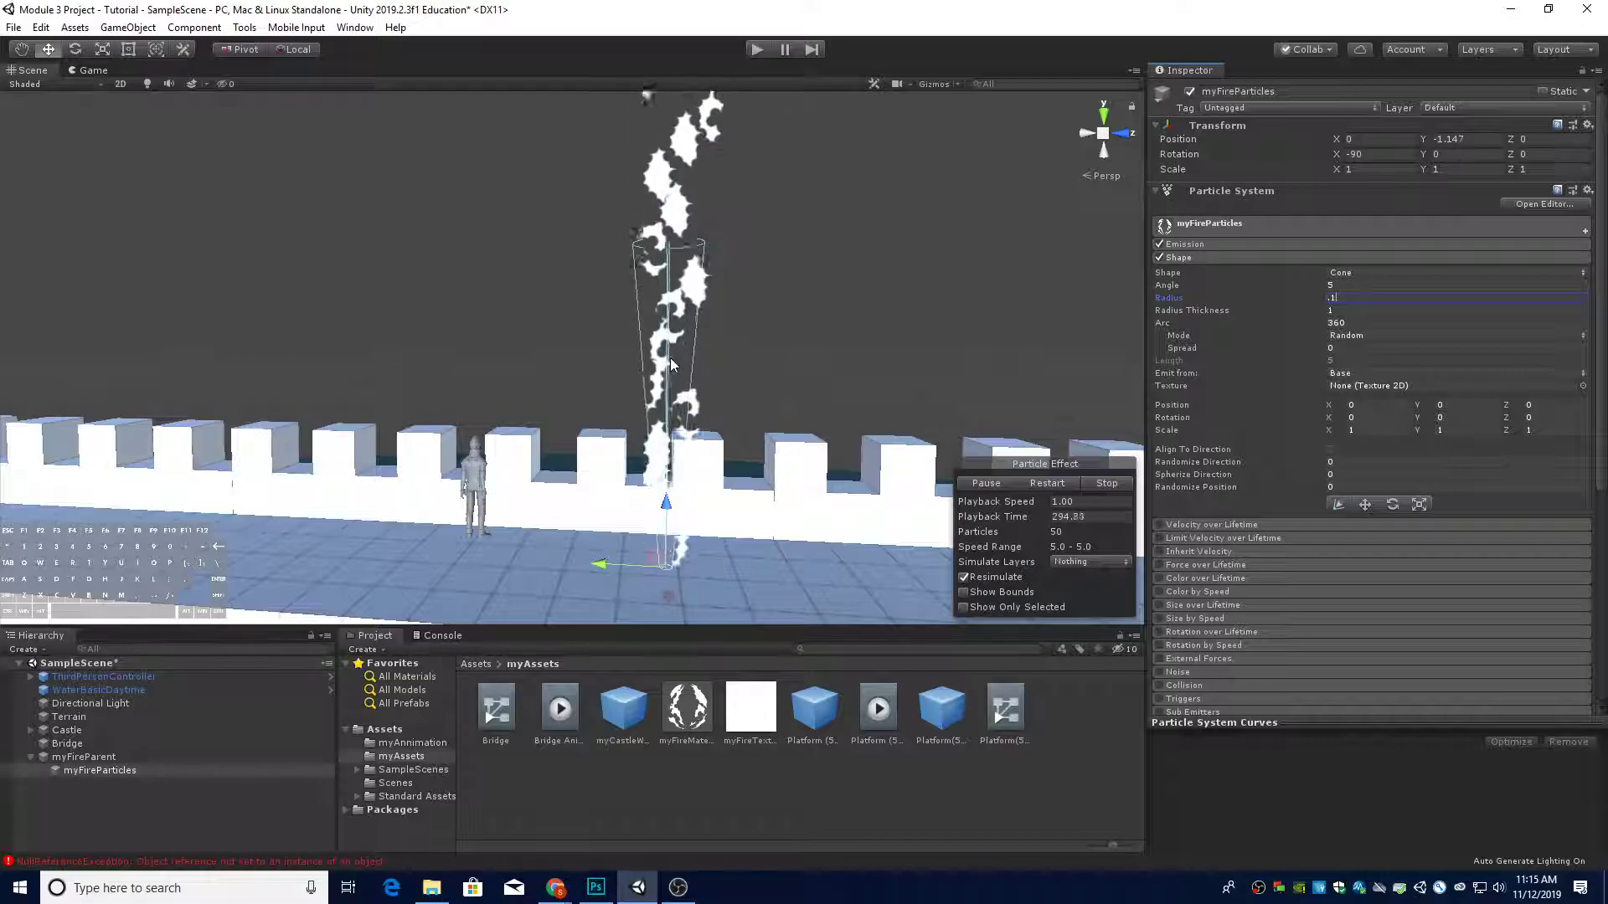
click(1199, 258)
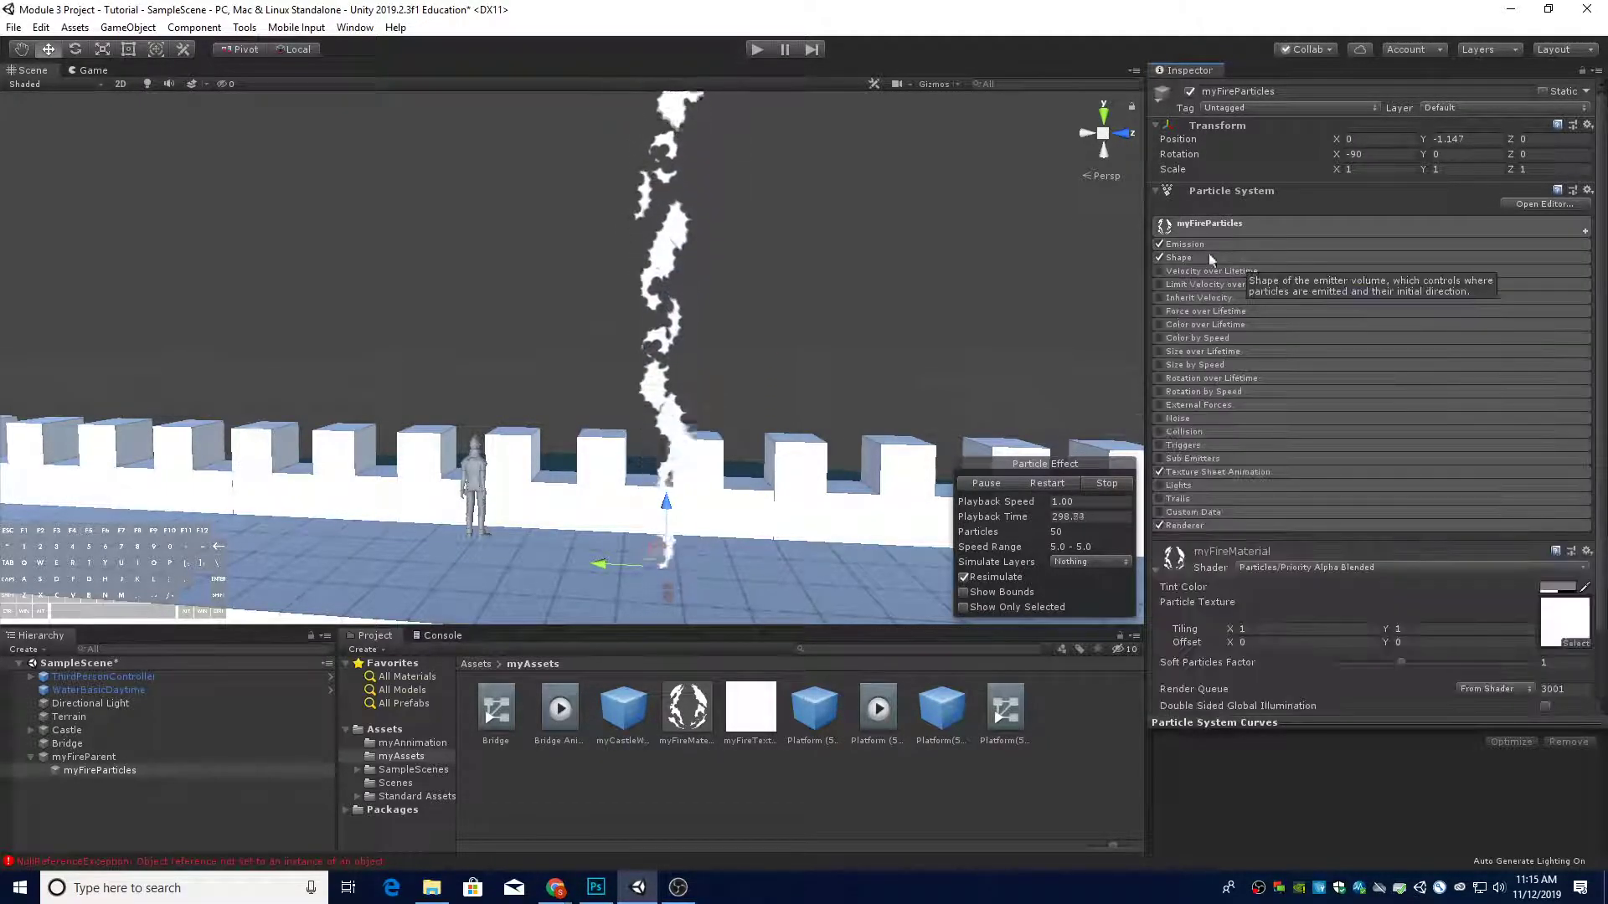
Expand the main settings of myFireParticles and set the Start Lifetime to 2.5
click(1241, 223)
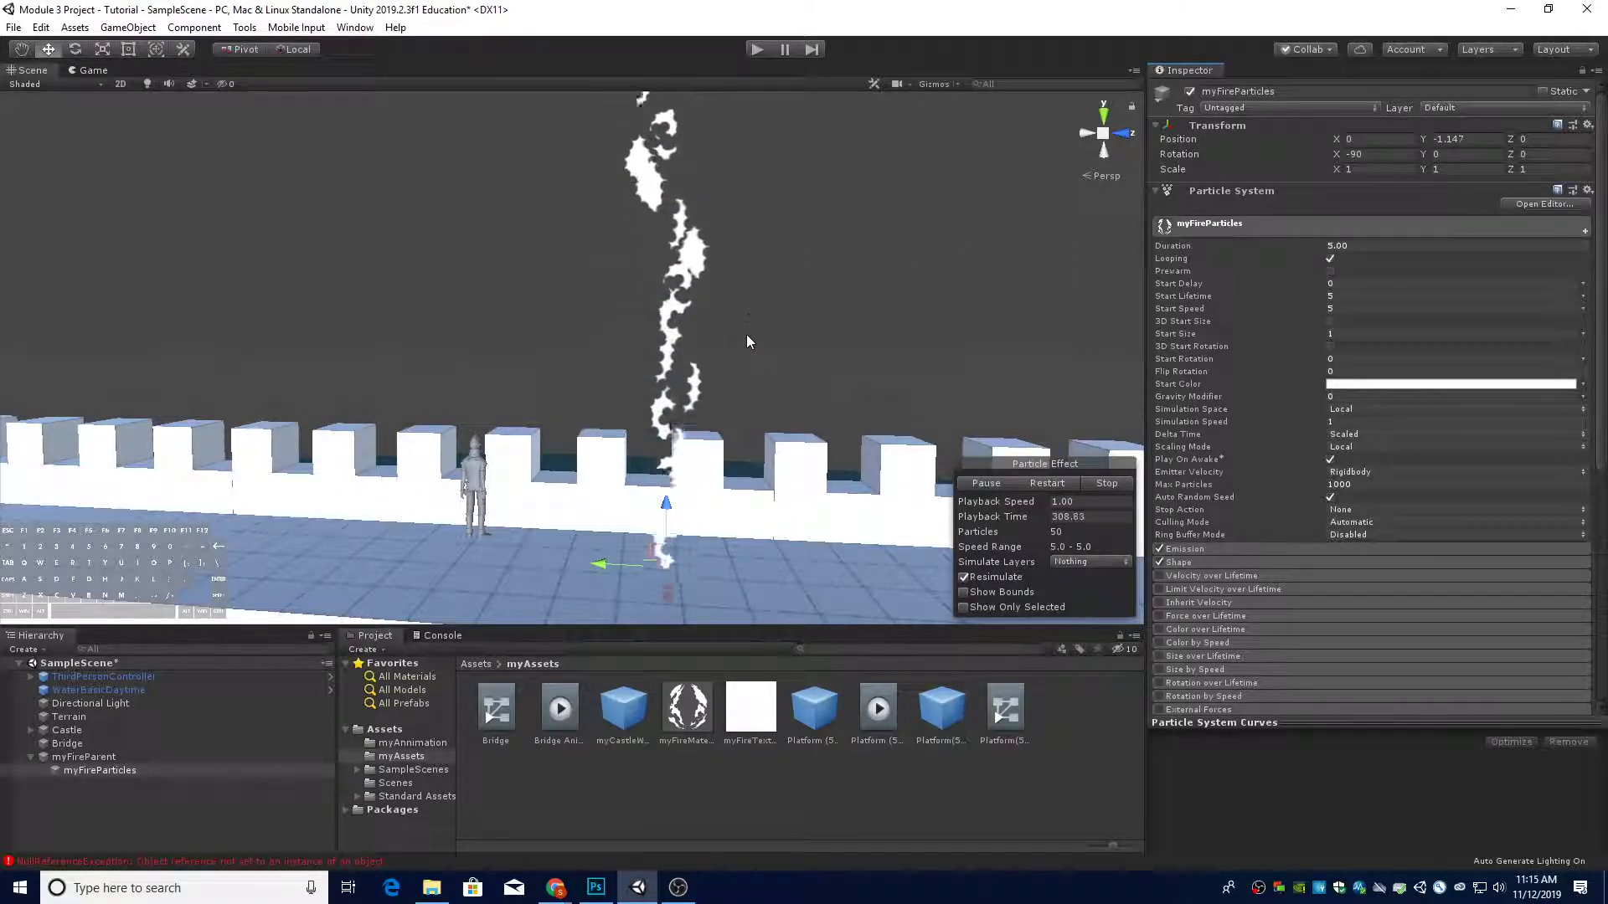
click(1342, 295)
text(2.5)
scroll(831, 312, down, 1)
scroll(831, 305, down, 5)
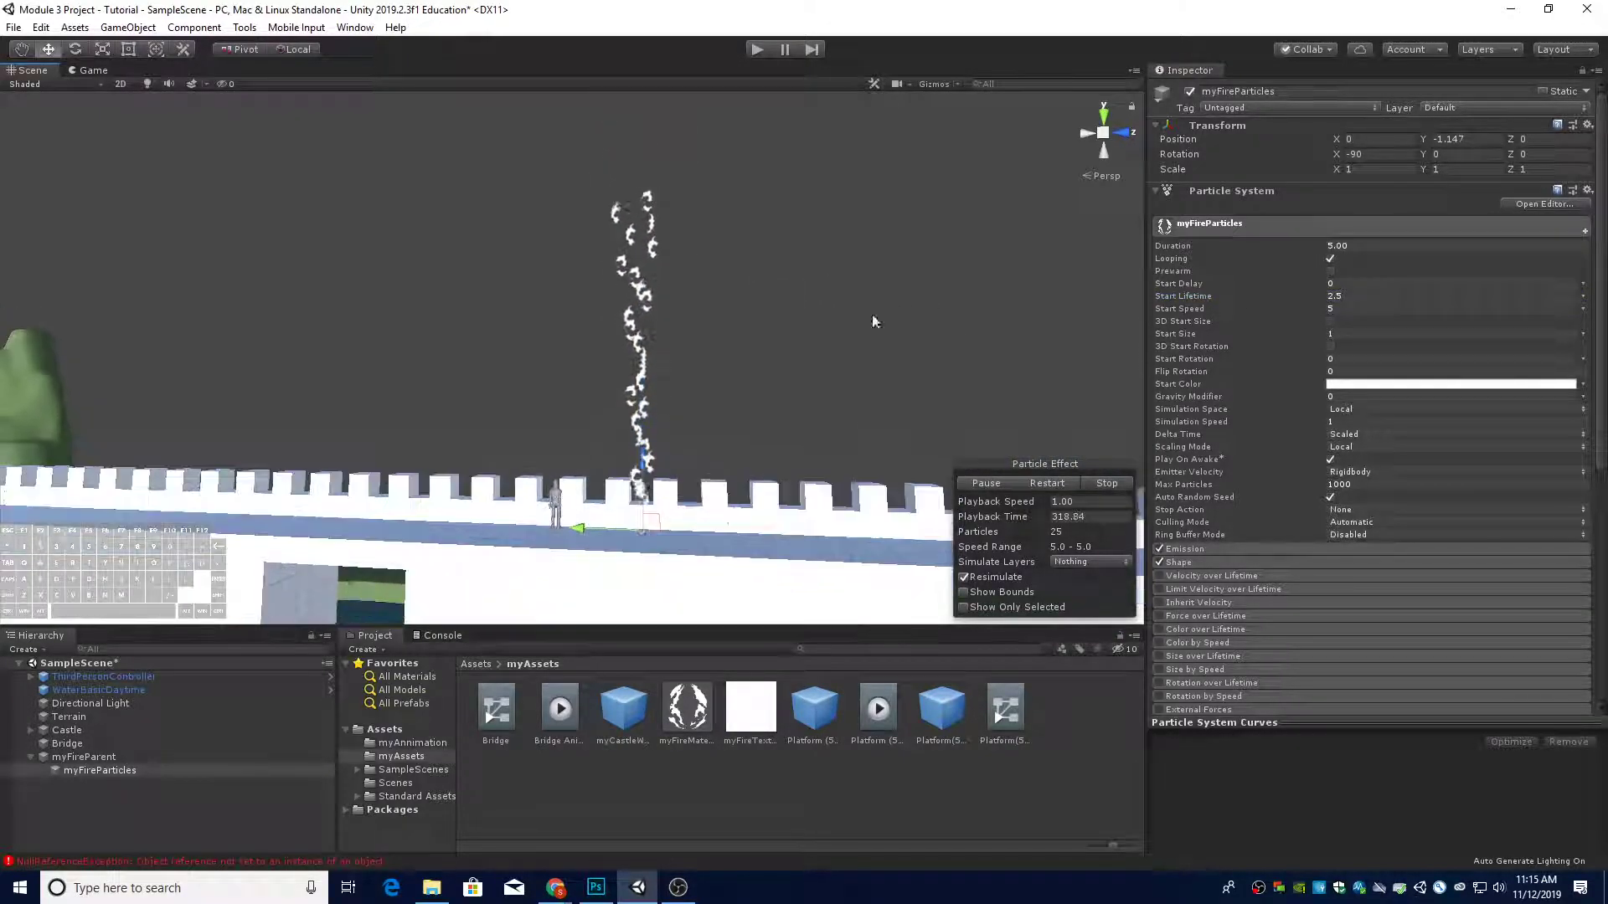
Compare the height of the particle column by switching Start Lifetime to 5 and back to 2.5
double_click(1313, 296)
text(5)
mouse_move(715, 298)
alt+mouse_down()
mouse_move(707, 179)
mouse_move(717, 285)
alt+mouse_up()
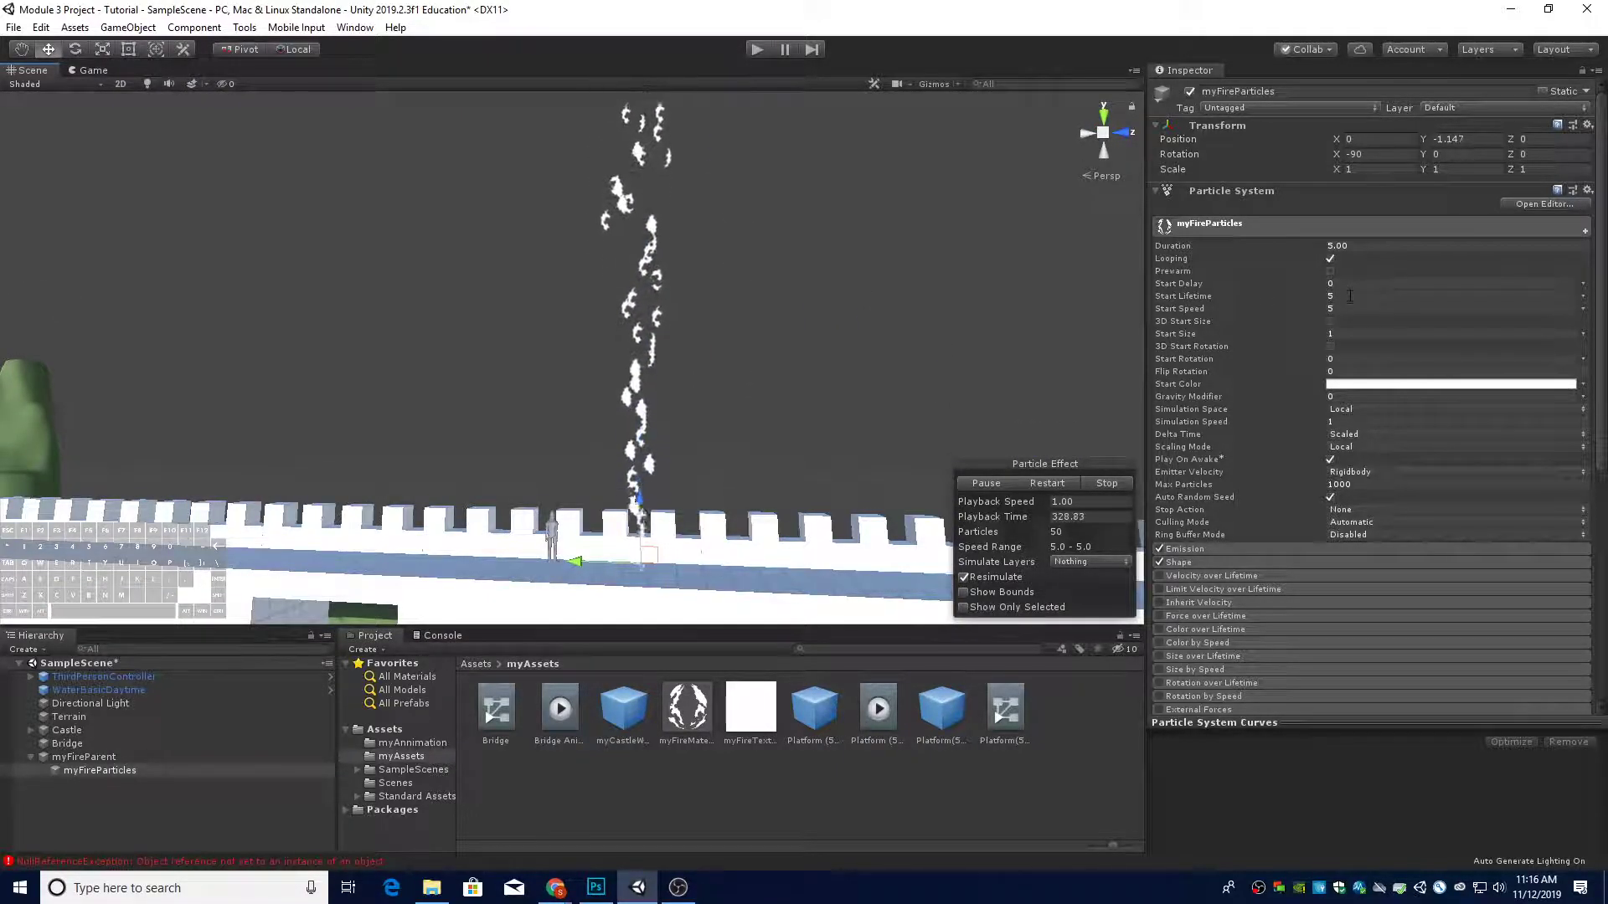
click(1323, 298)
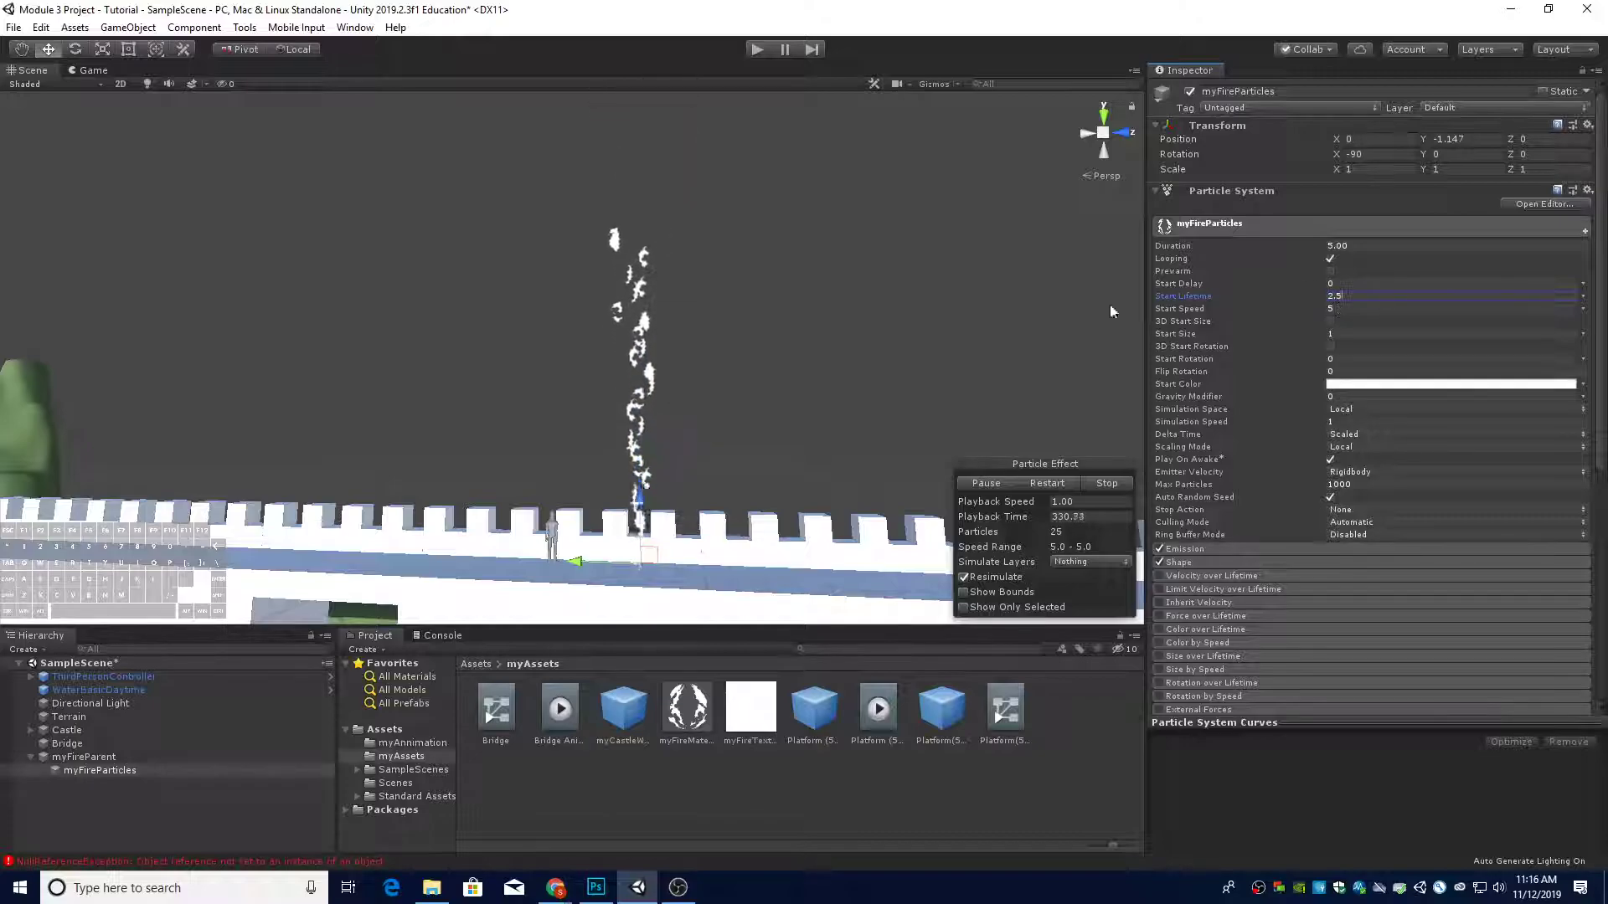
text(2.5)
mouse_move(690, 364)
alt+mouse_down()
mouse_move(712, 389)
mouse_move(683, 353)
alt+mouse_up()
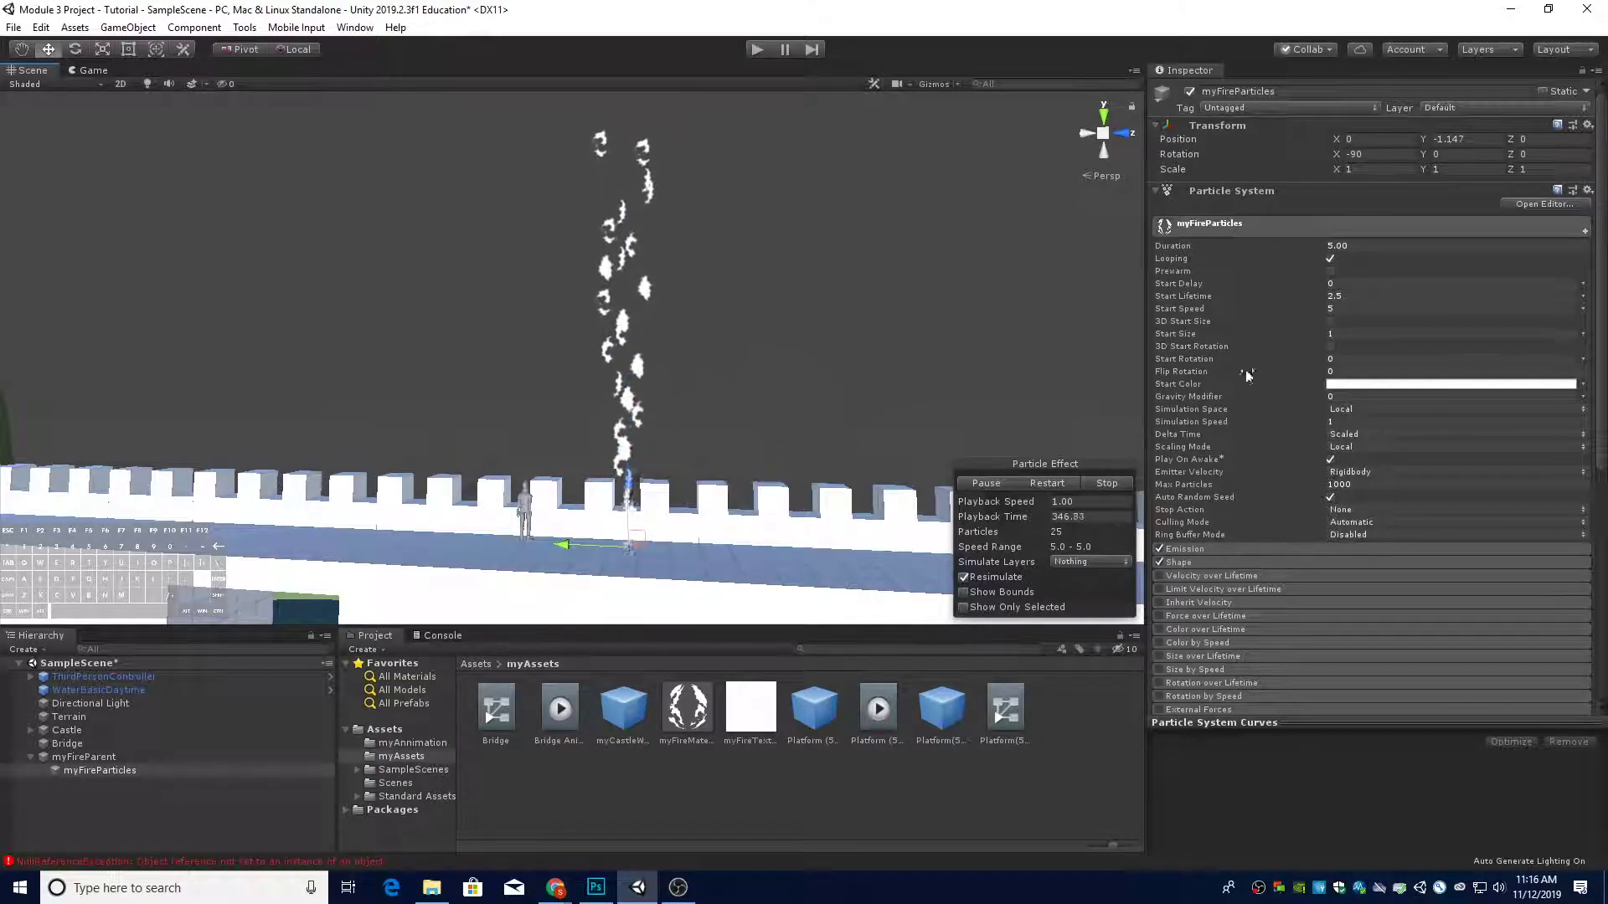
Set the particles' Start Speed to 1.5 and Start Size to 2.5
click(1340, 309)
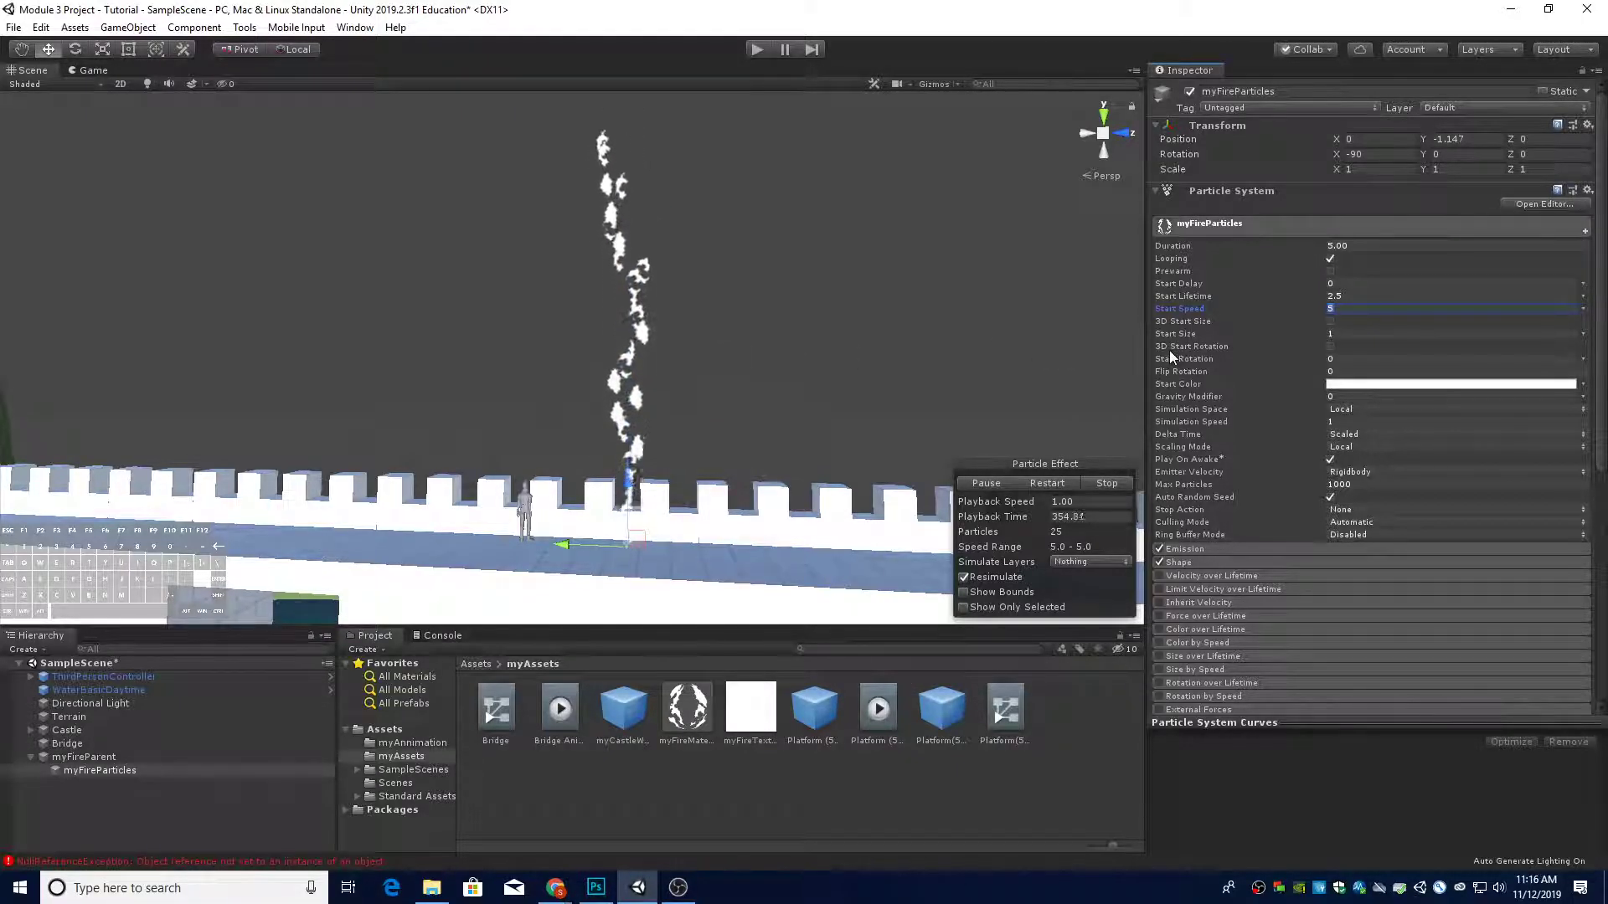
text(1.5)
key(Return)
right_drag(664, 437, 681, 488)
key(w)
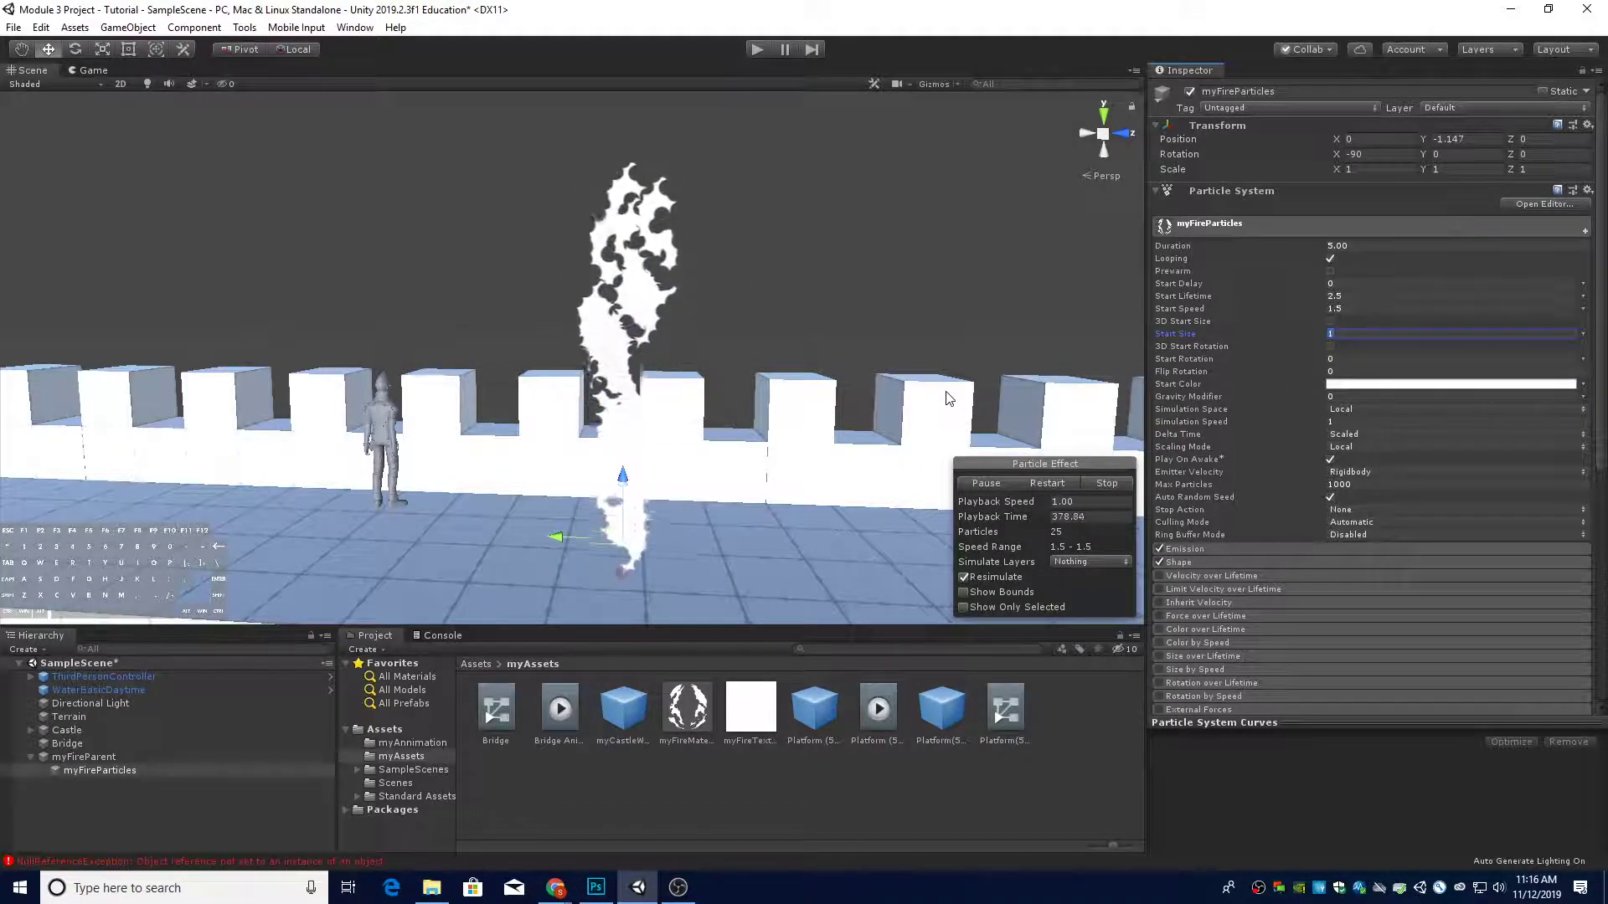
text(2.5)
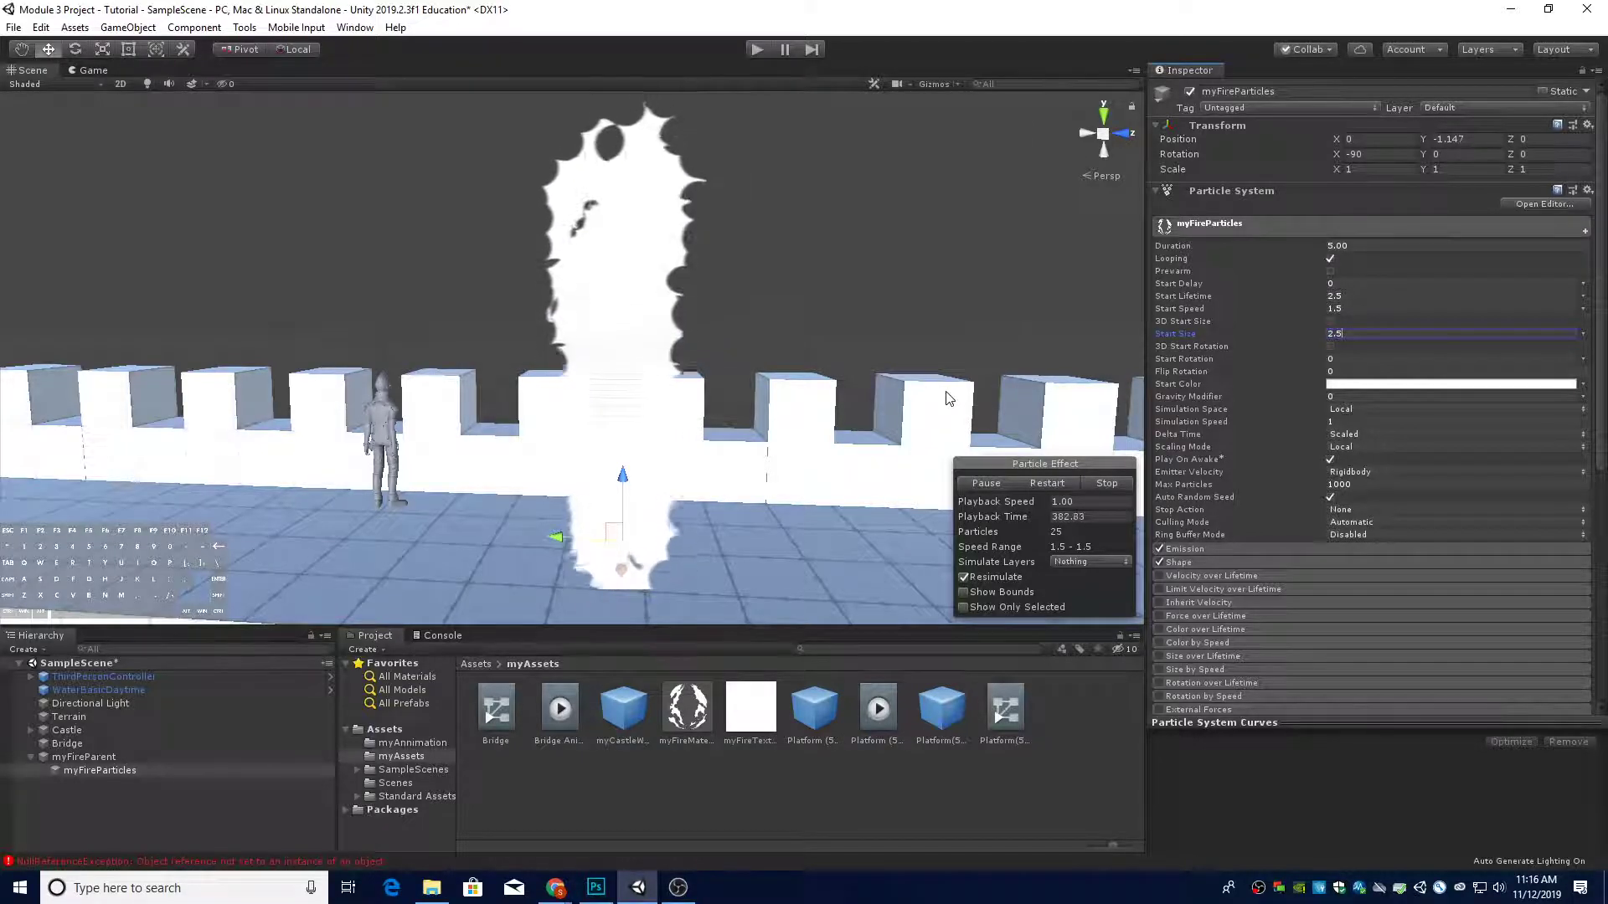
Set the Gravity Modifier of myFireParticles to 0.04
alt+drag(388, 402, 618, 399)
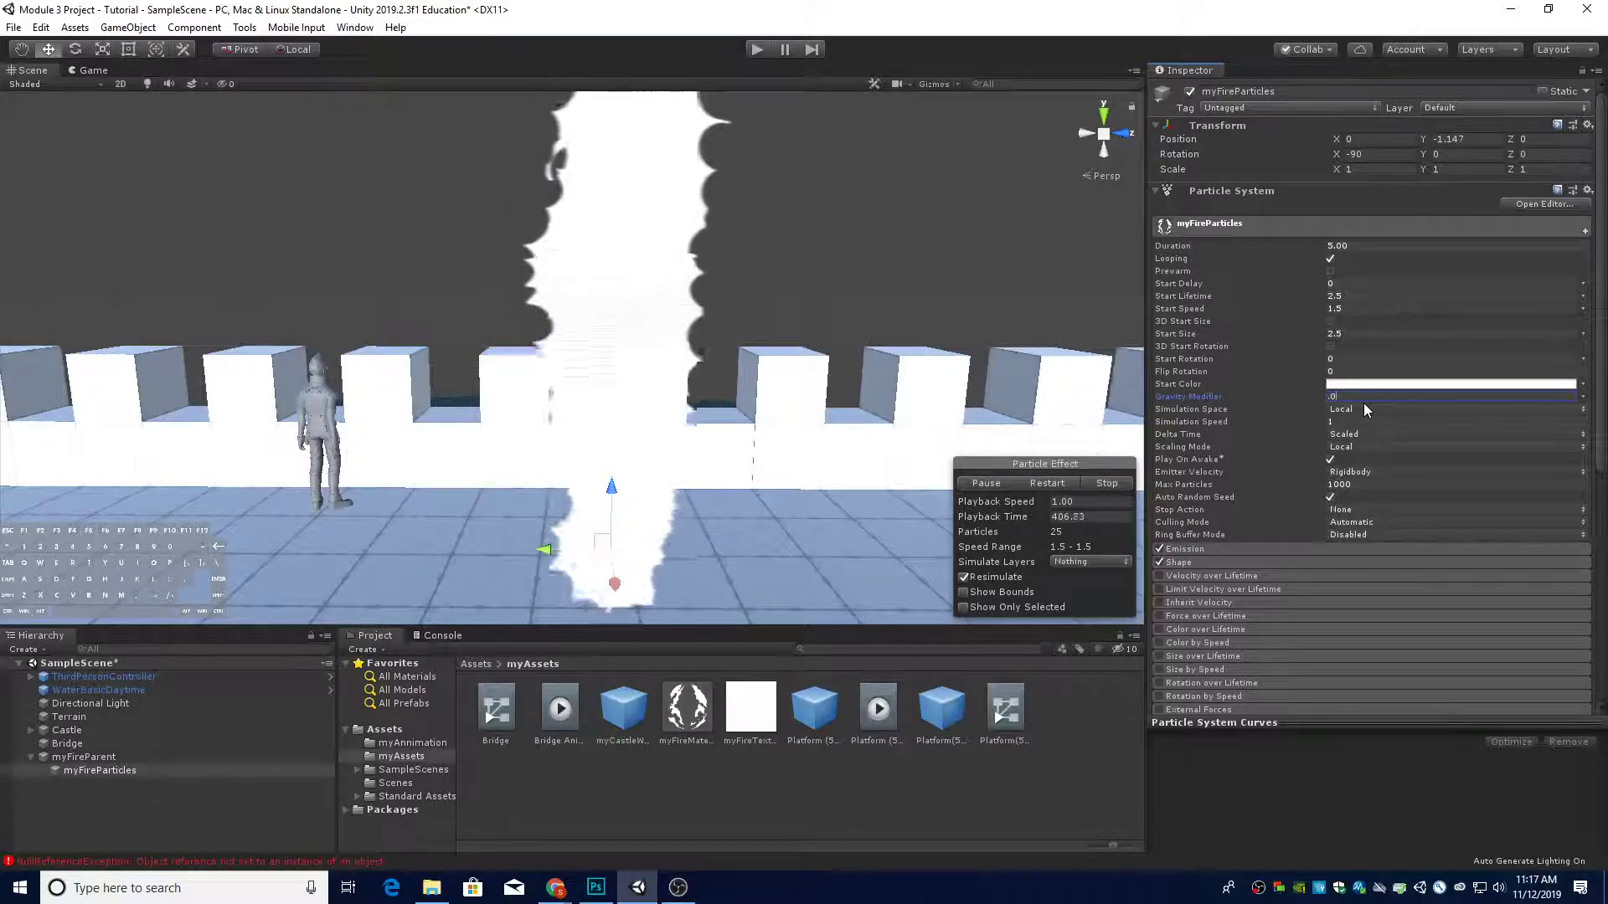
text(04)
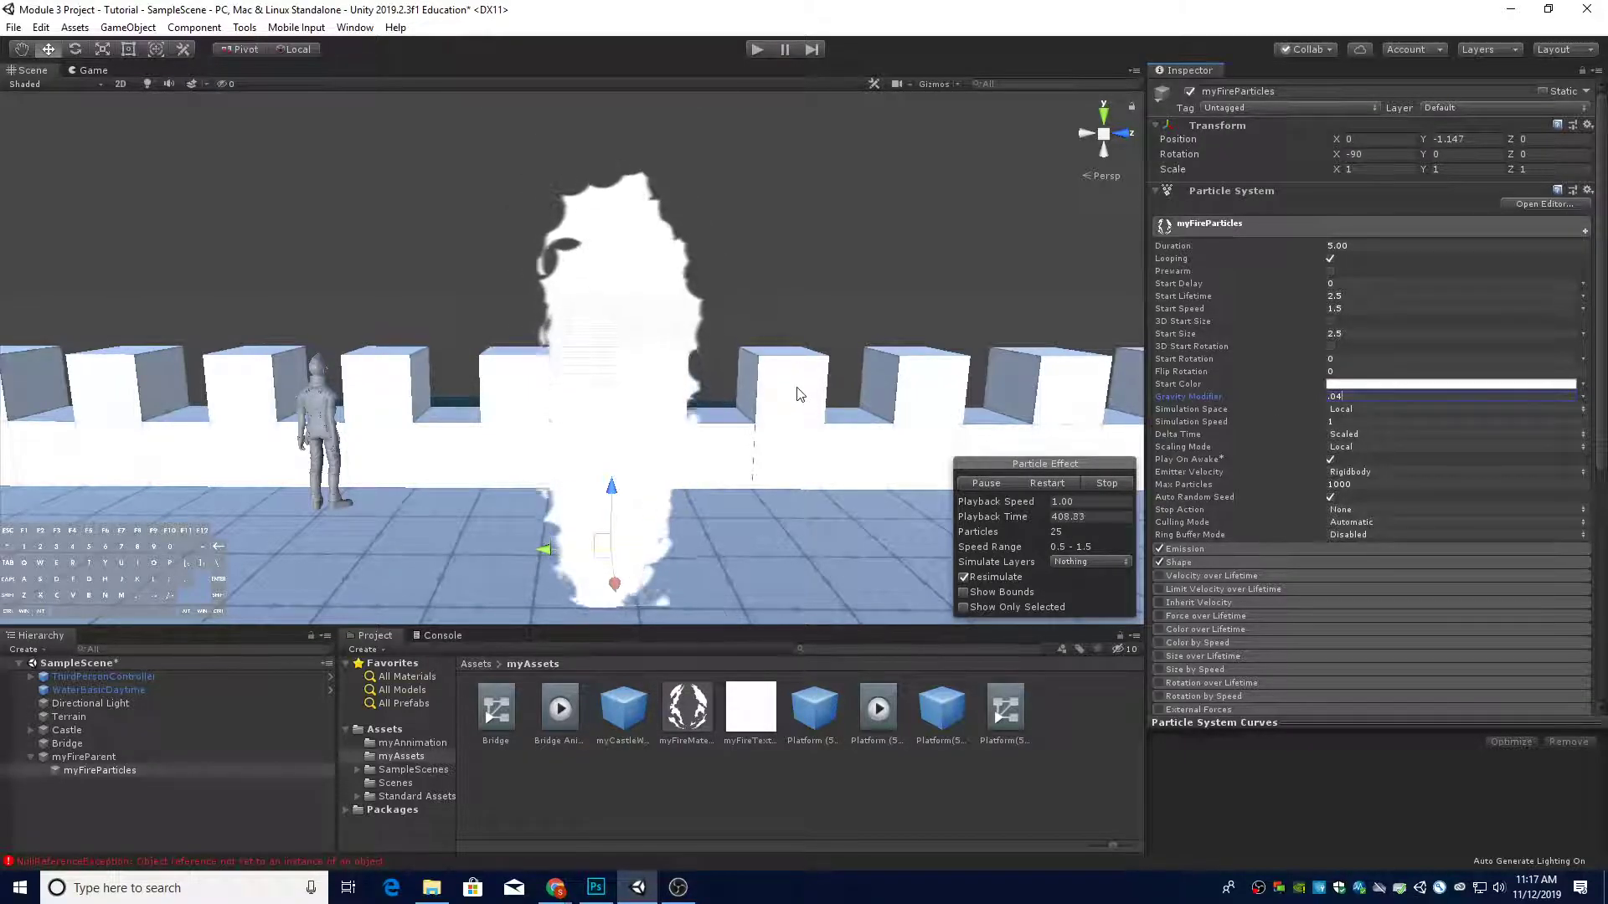
scroll(645, 352, down, 2)
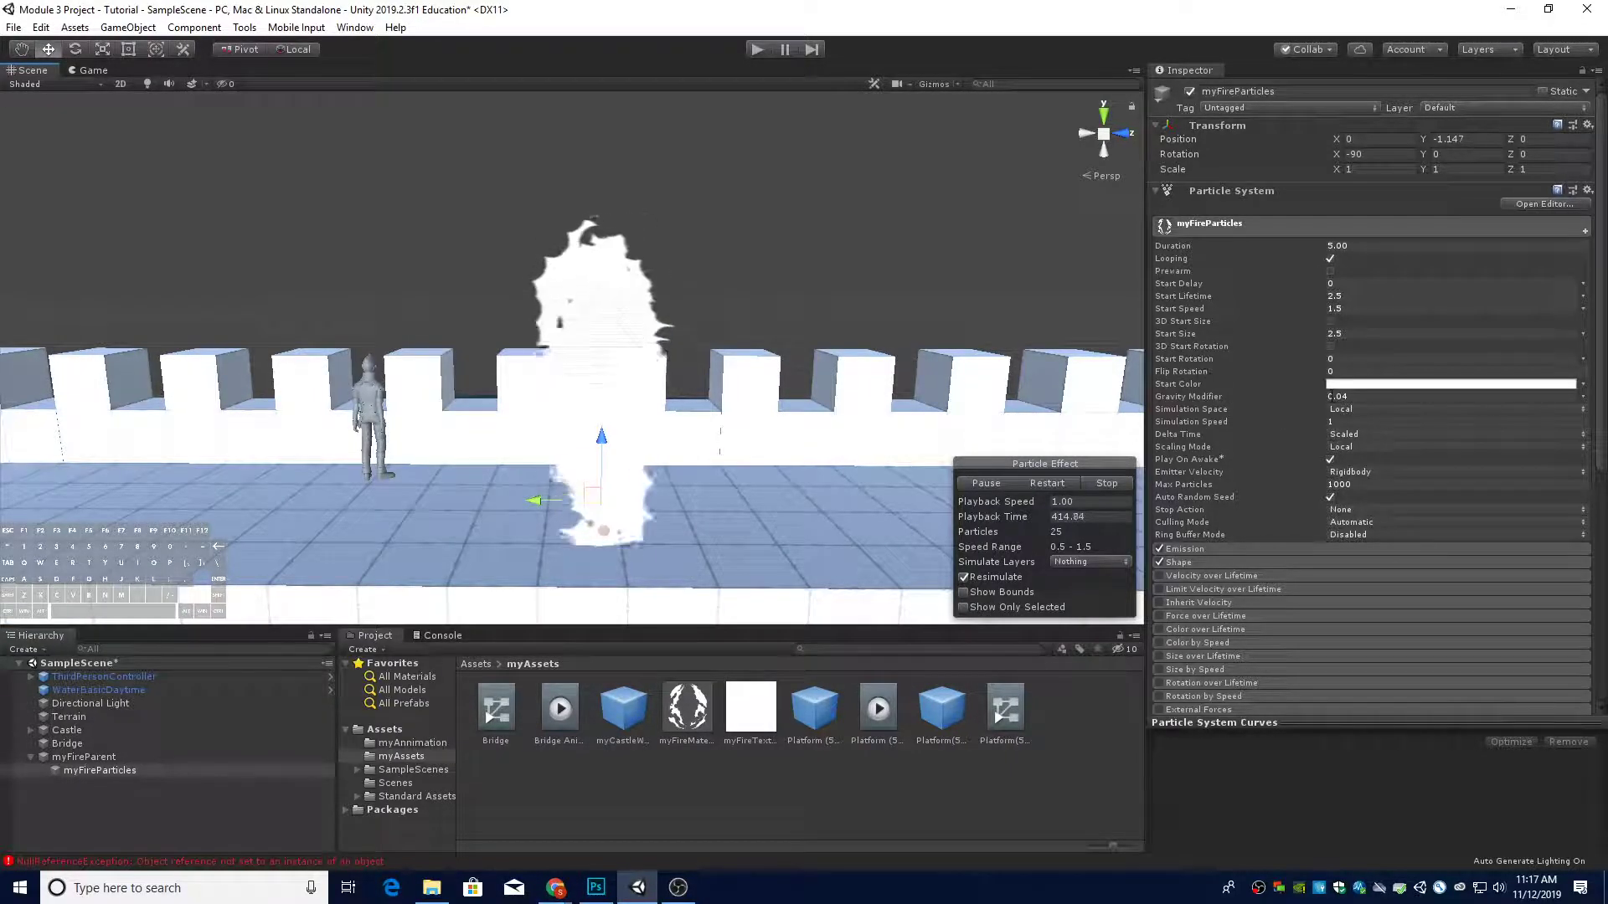
Make the Gravity Modifier negative, at -0.04, and check the upward particle motion in the scene
click(1356, 389)
click(1335, 397)
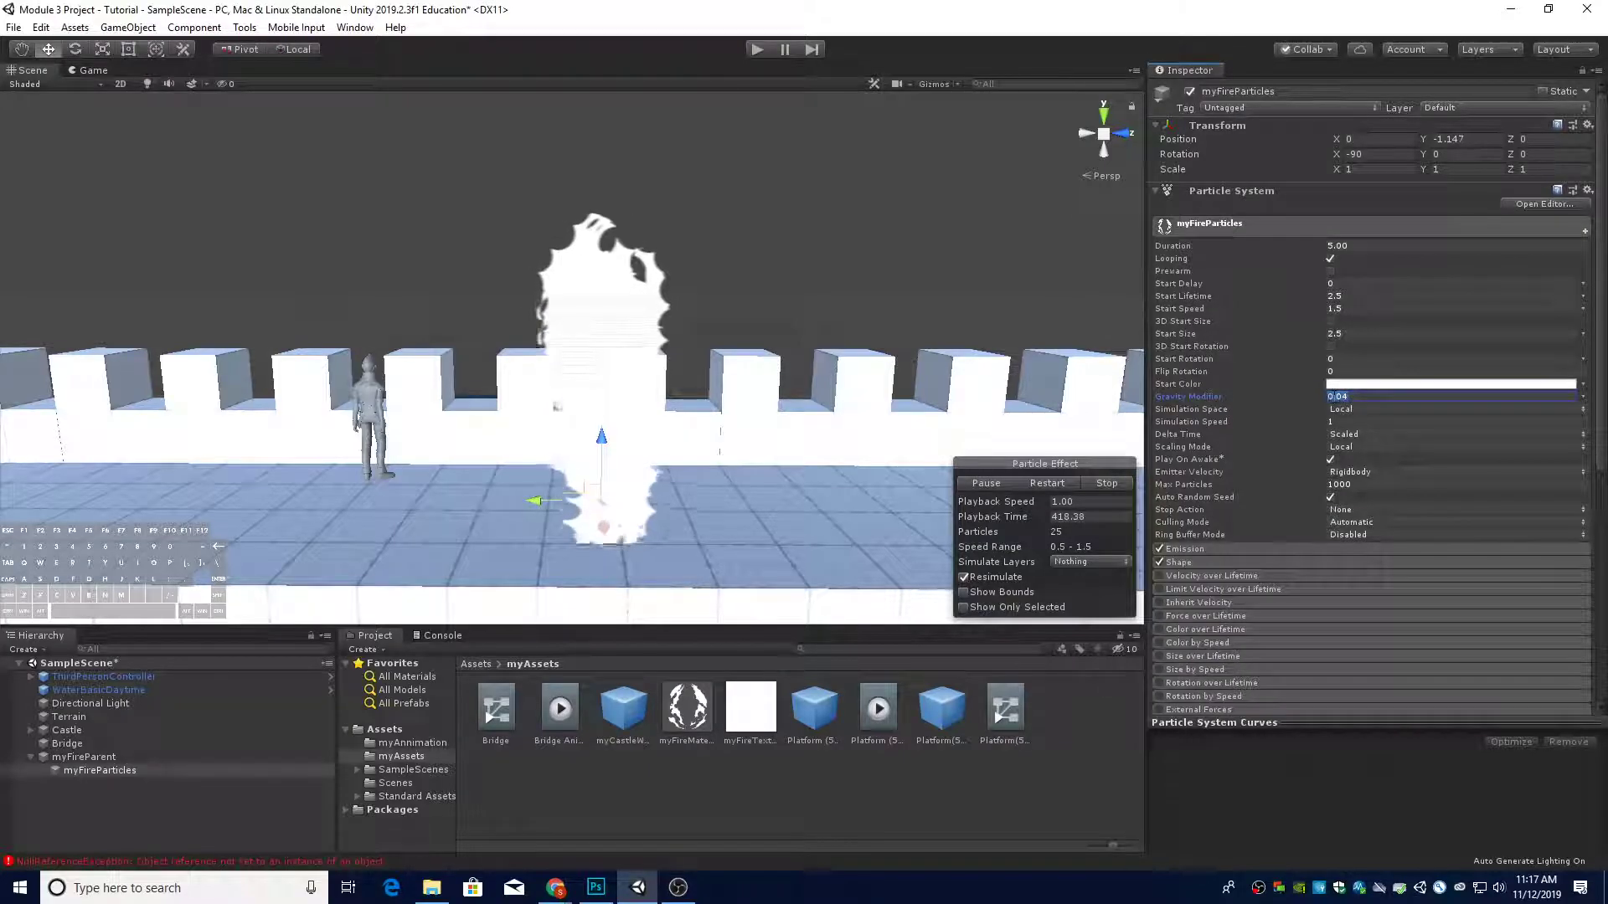
click(1328, 397)
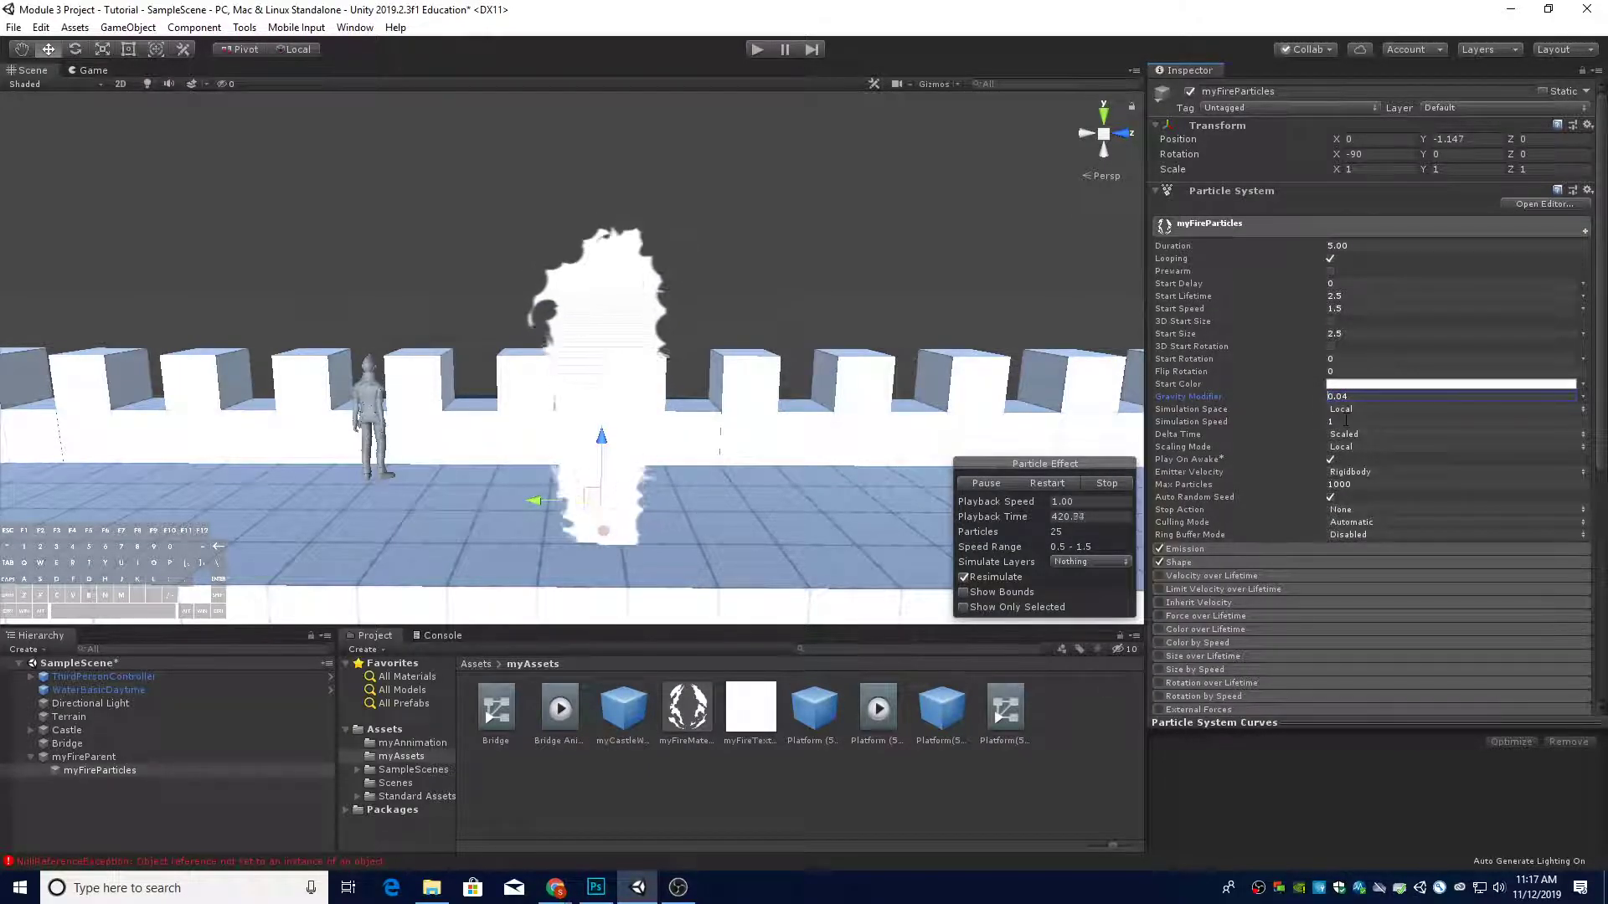
text(-)
right_drag(964, 435, 928, 413)
key(a)
key(d)
right_drag(757, 248, 743, 226)
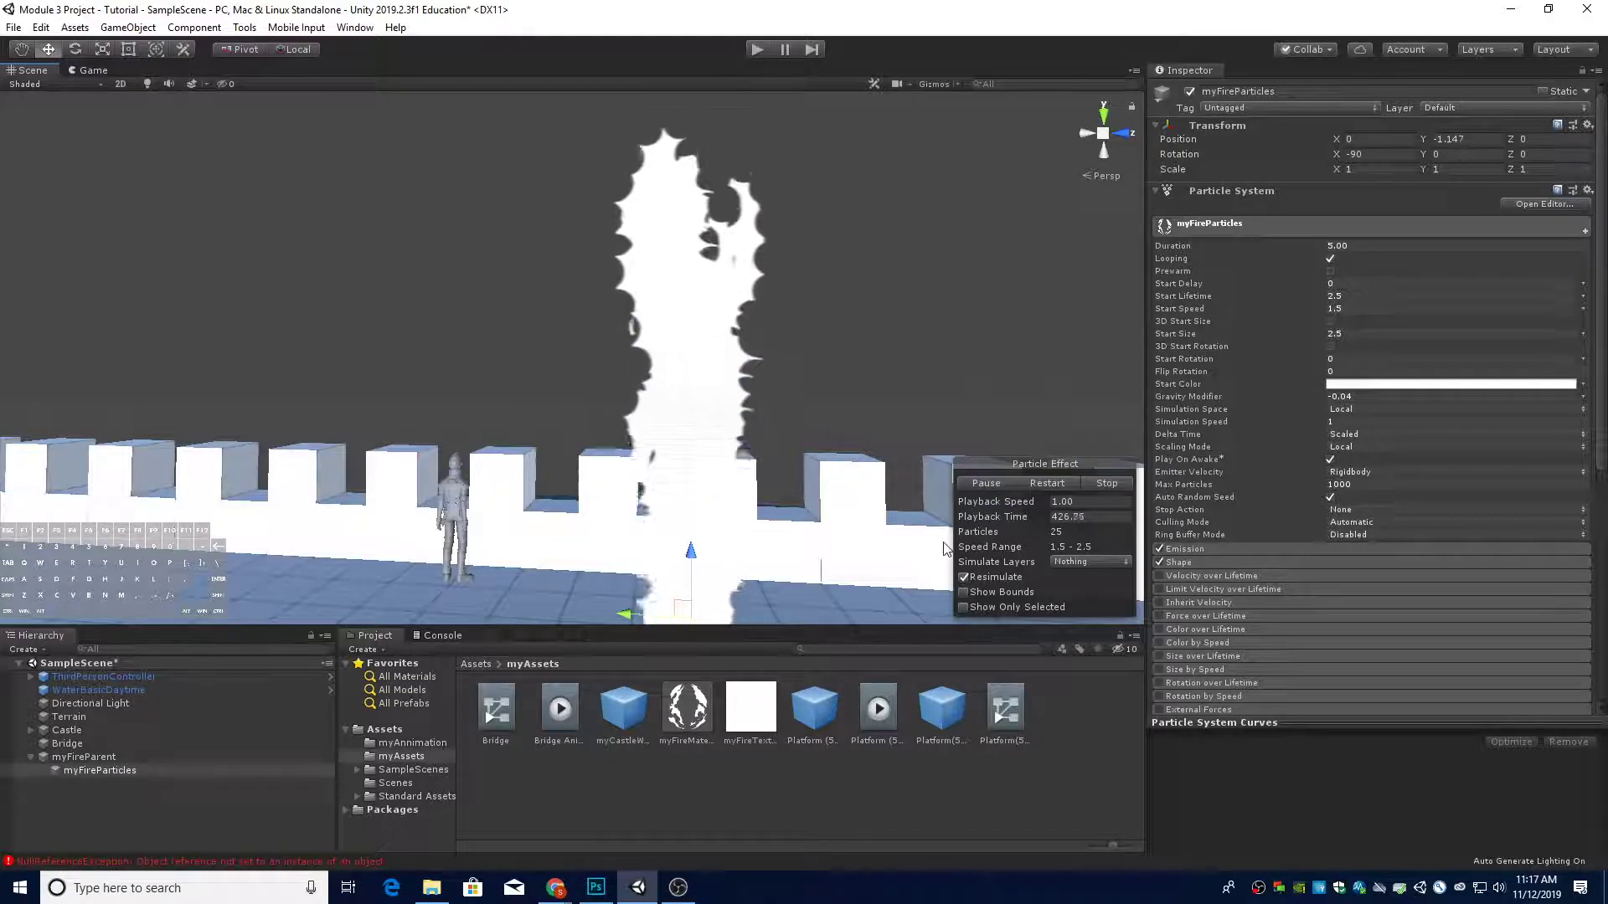
right_drag(670, 414, 690, 432)
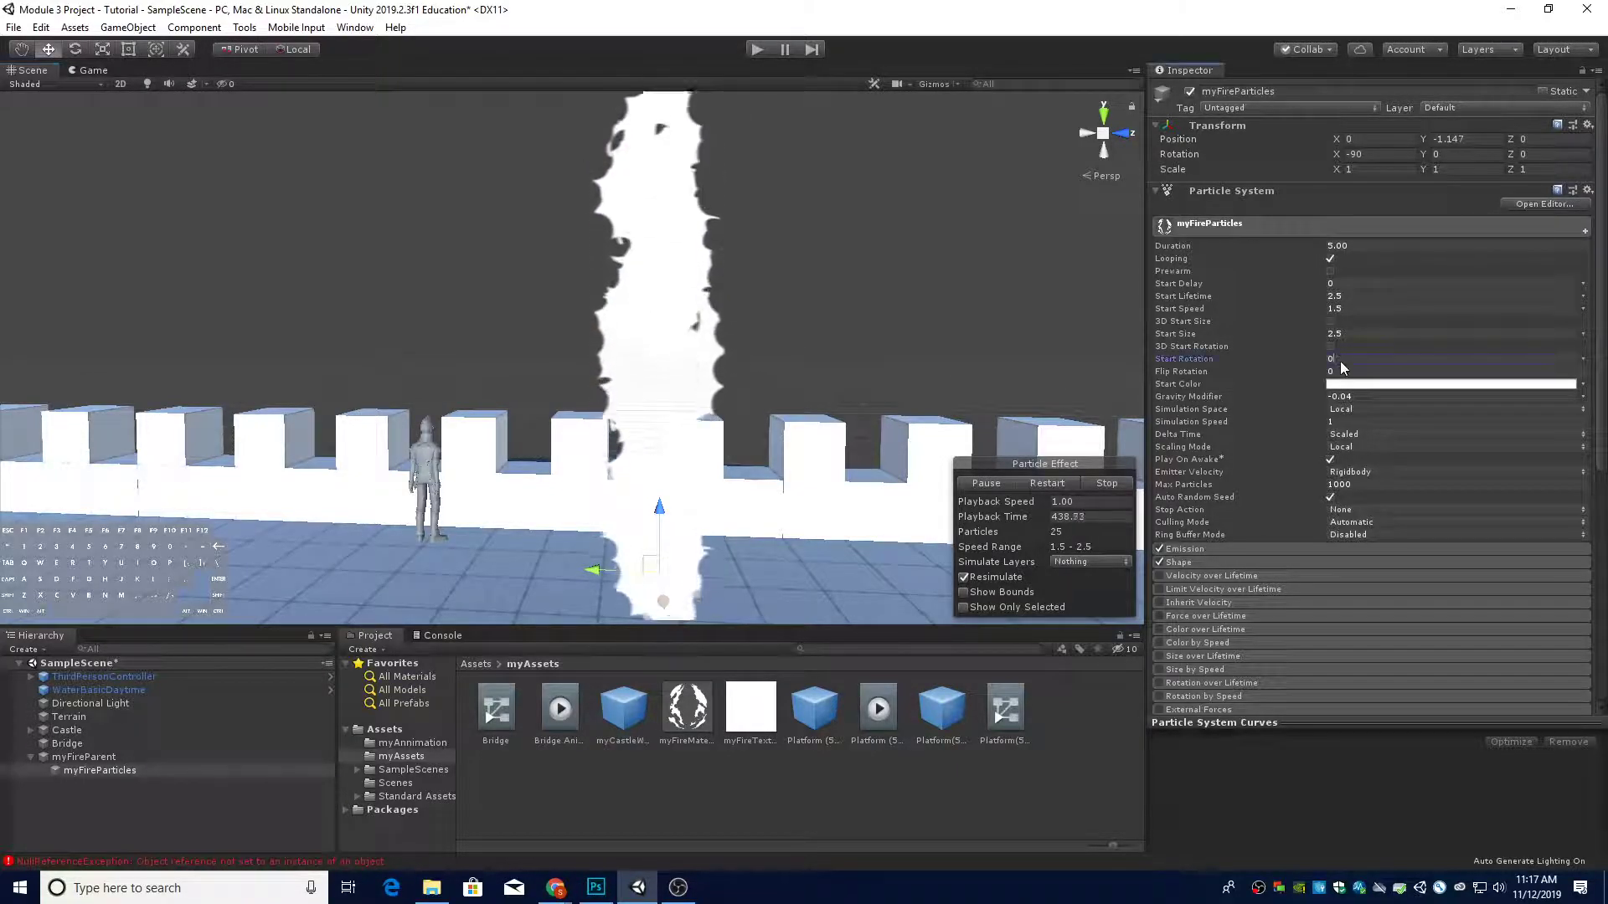
Change Start Rotation to Random Between Two Constants, from -45 to 45
click(1584, 367)
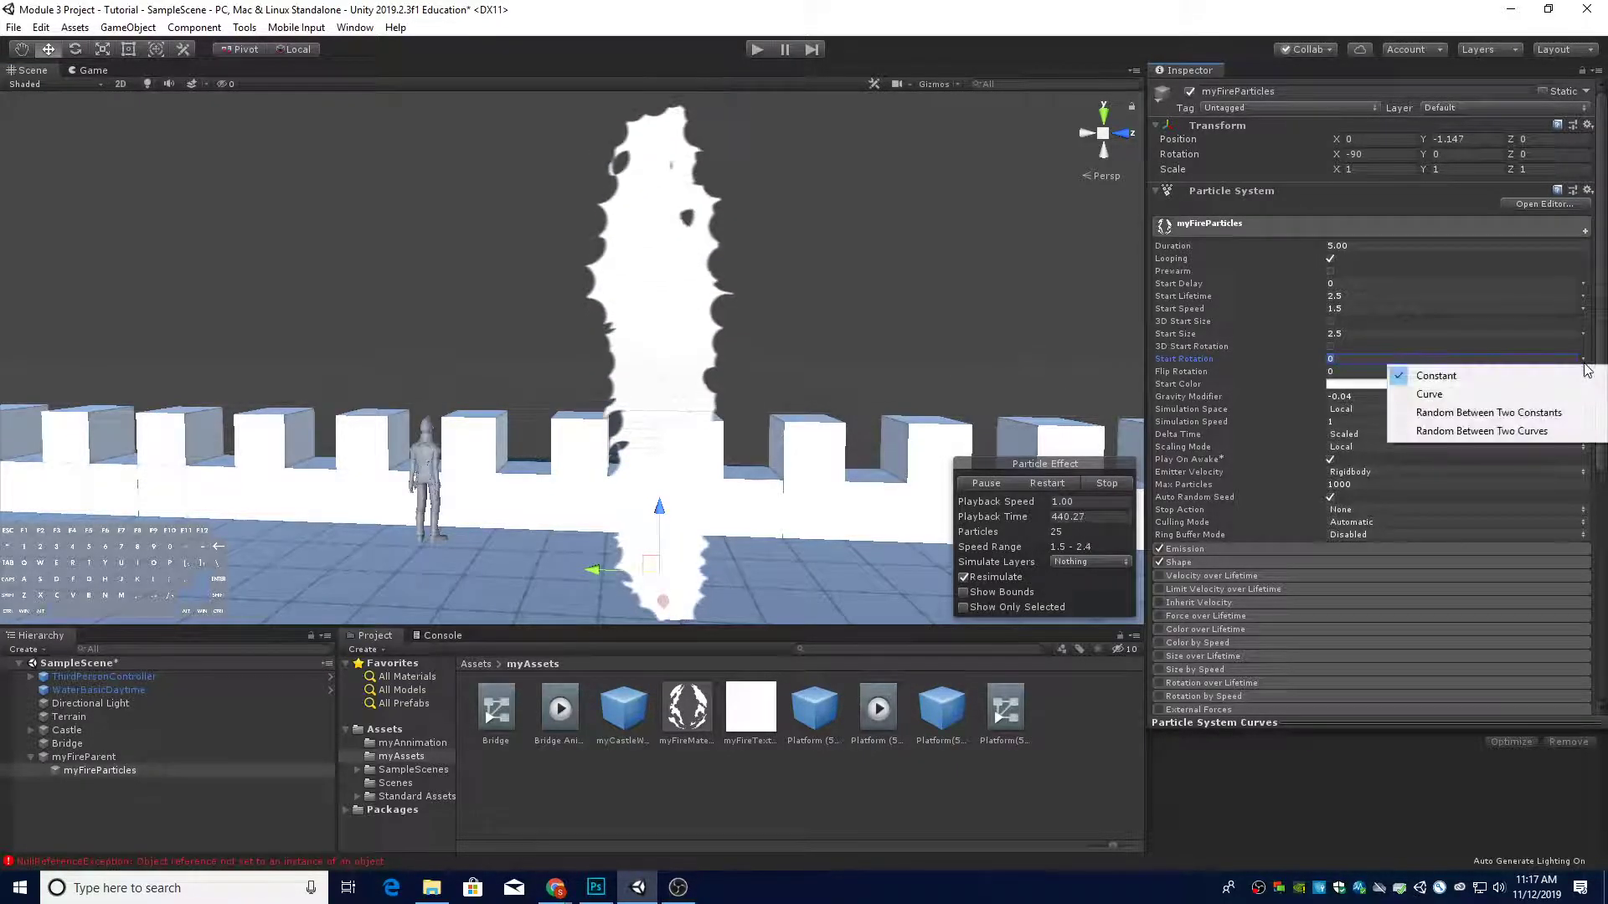
click(1510, 414)
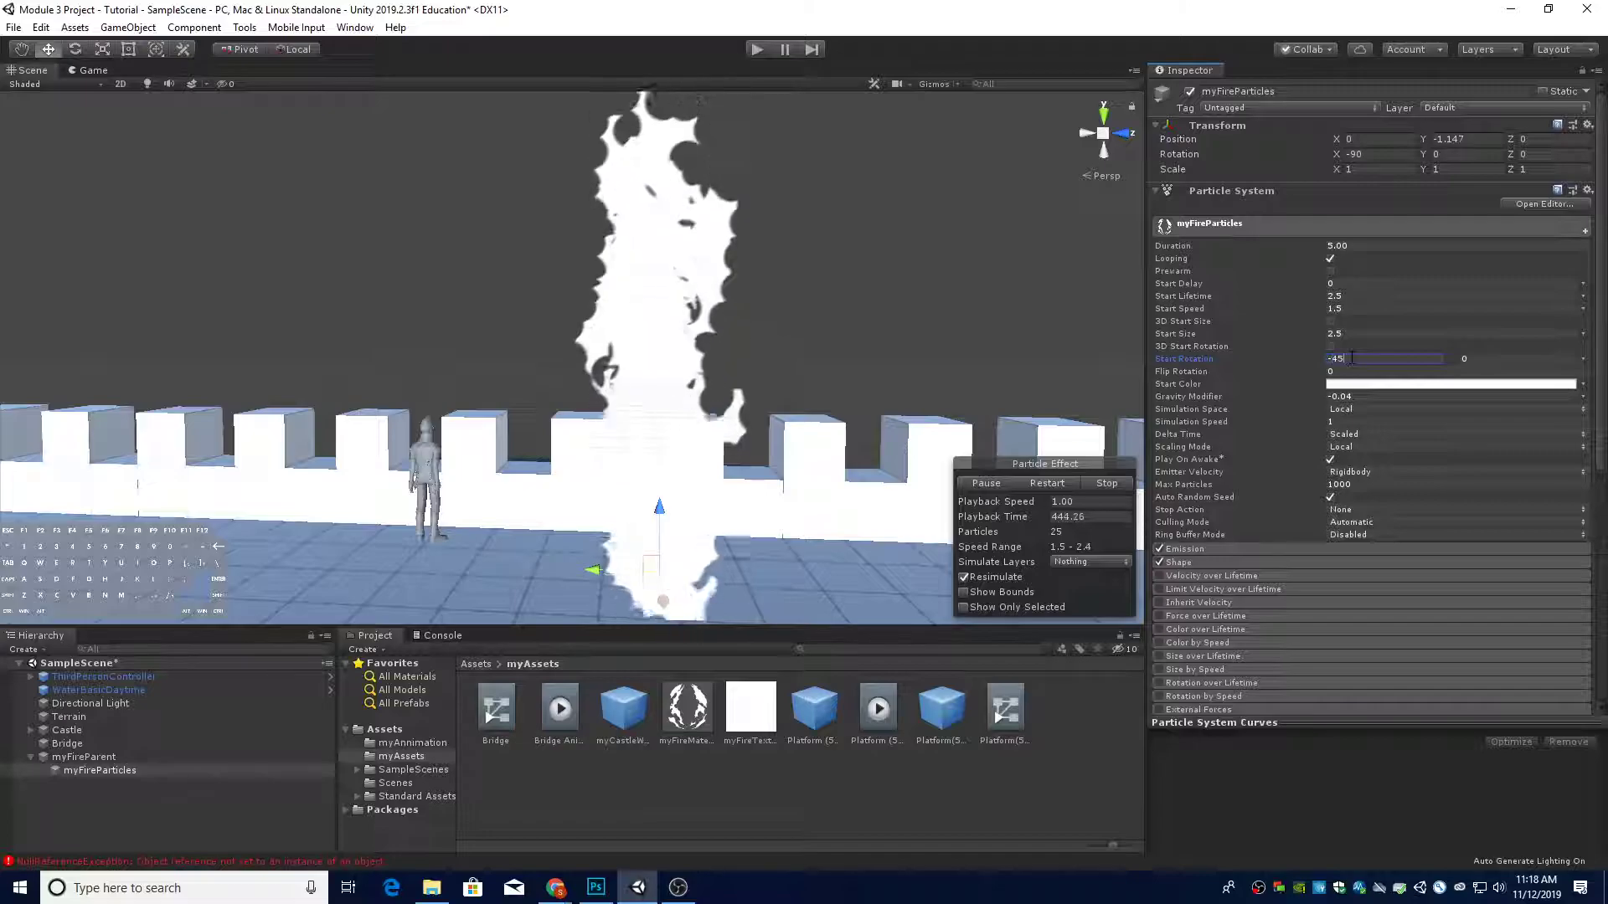
click(1488, 361)
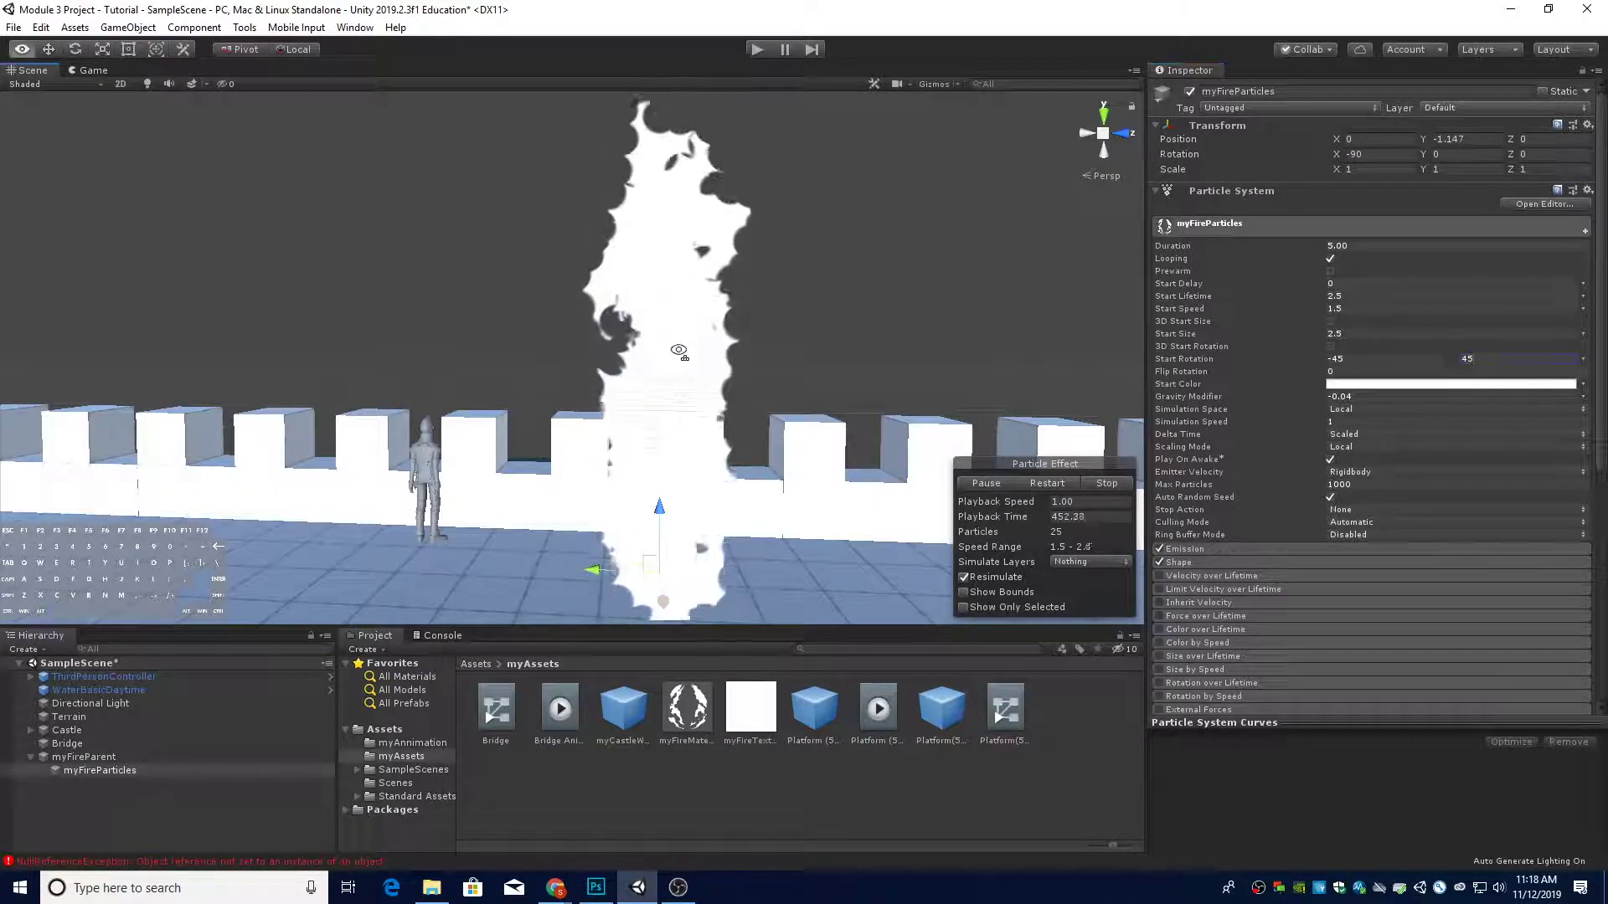
alt+drag(677, 335, 707, 350)
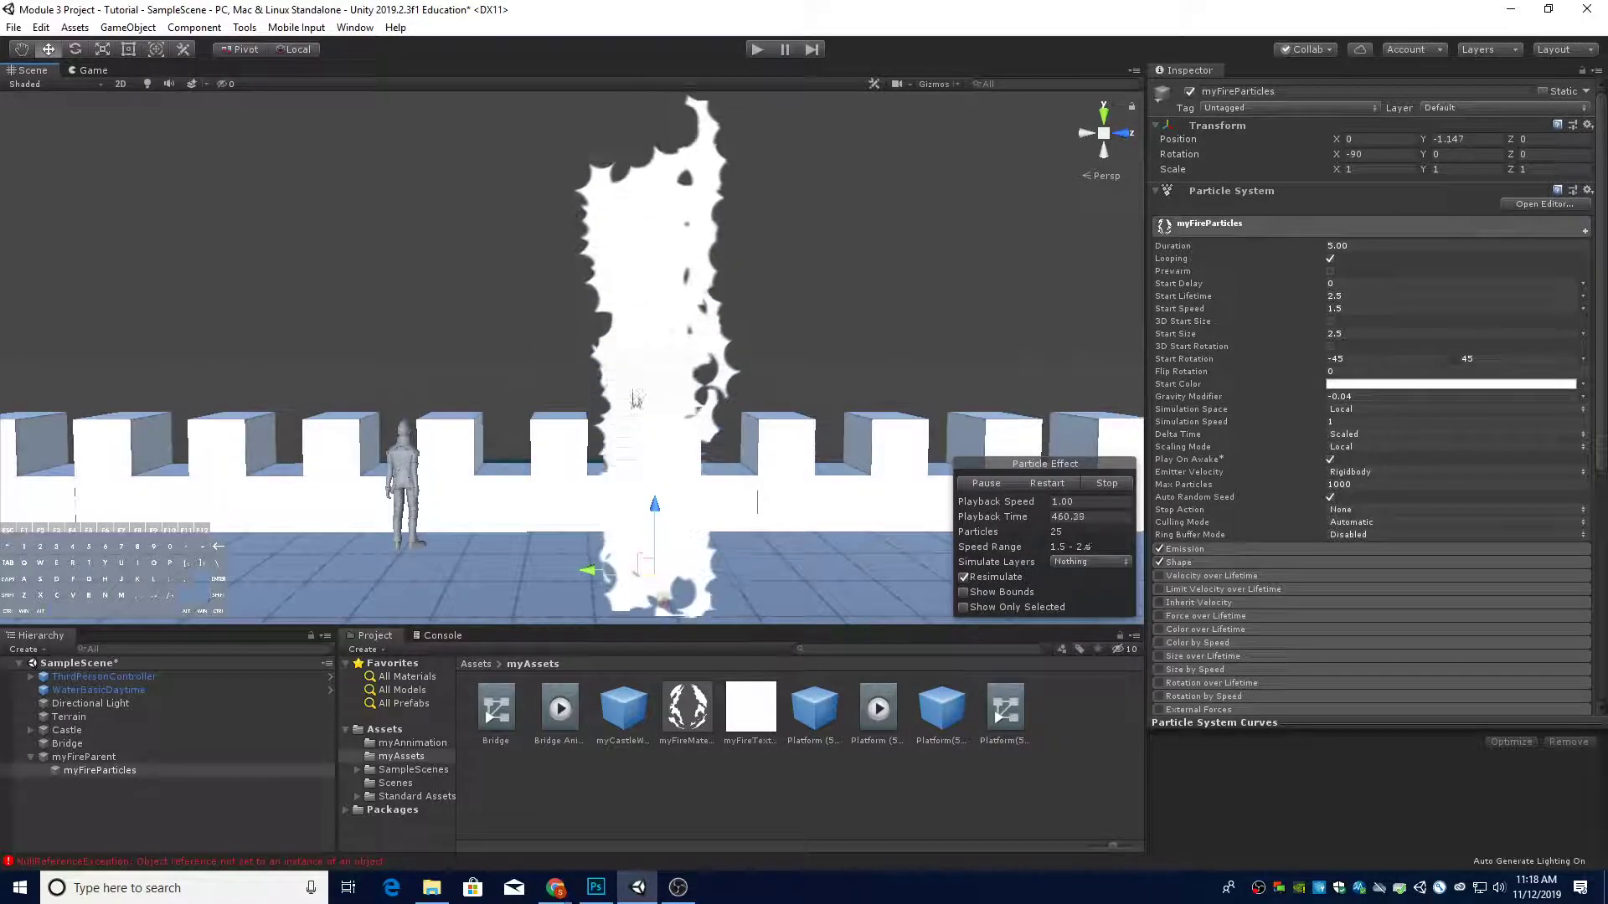
right_drag(824, 356, 827, 362)
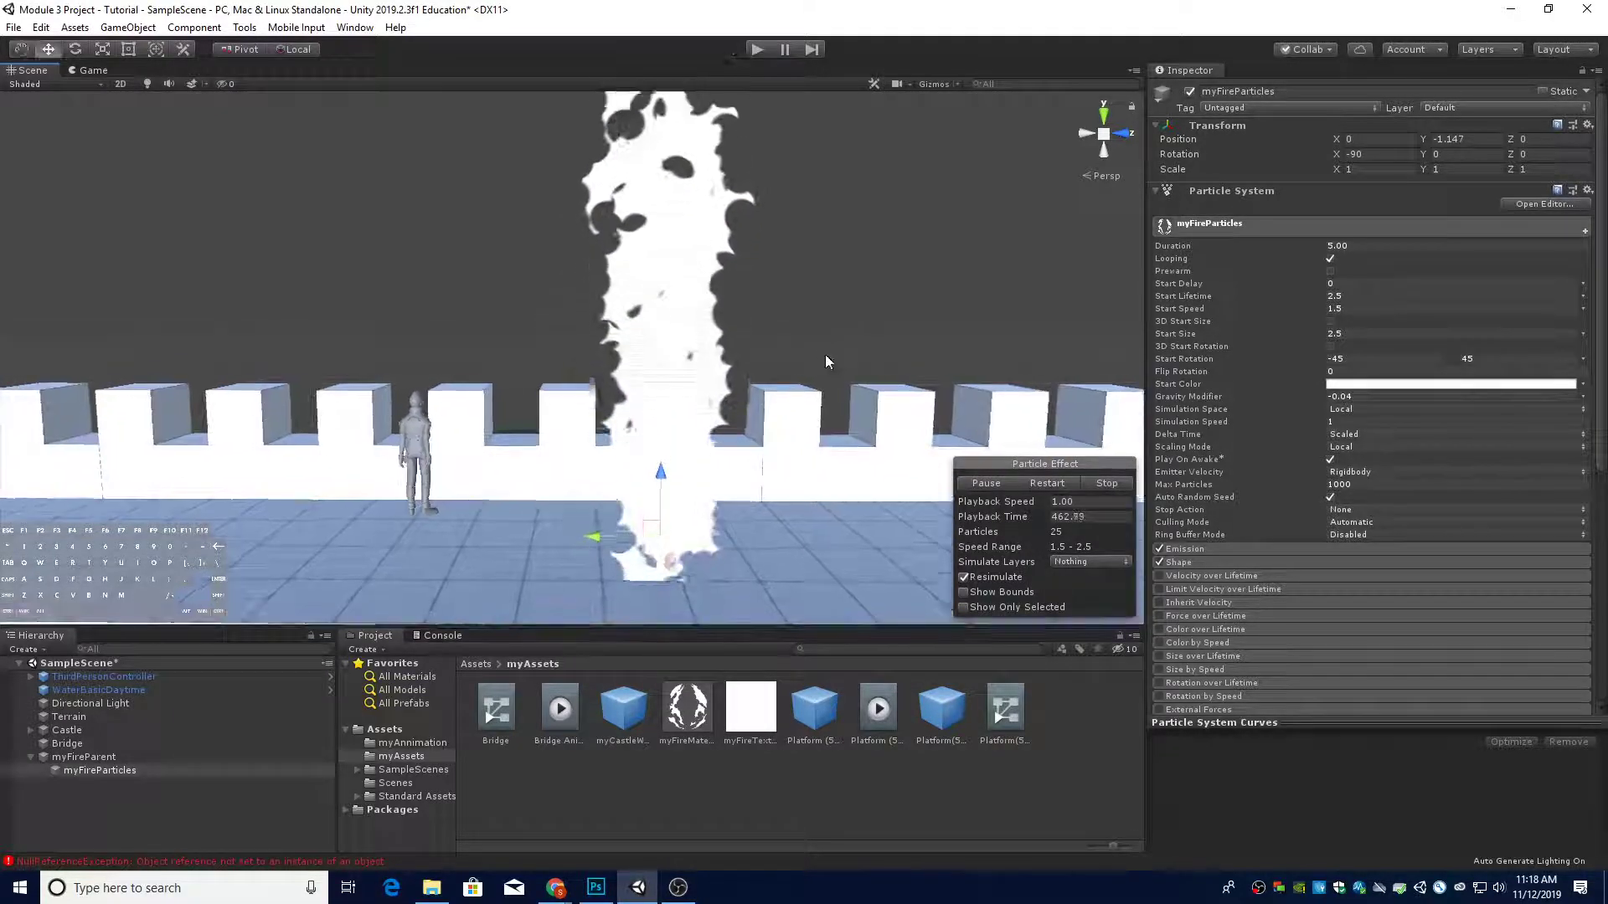
Collapse the main settings, enable Color over Lifetime and set the alpha at the start of its gradient to 0
click(1250, 225)
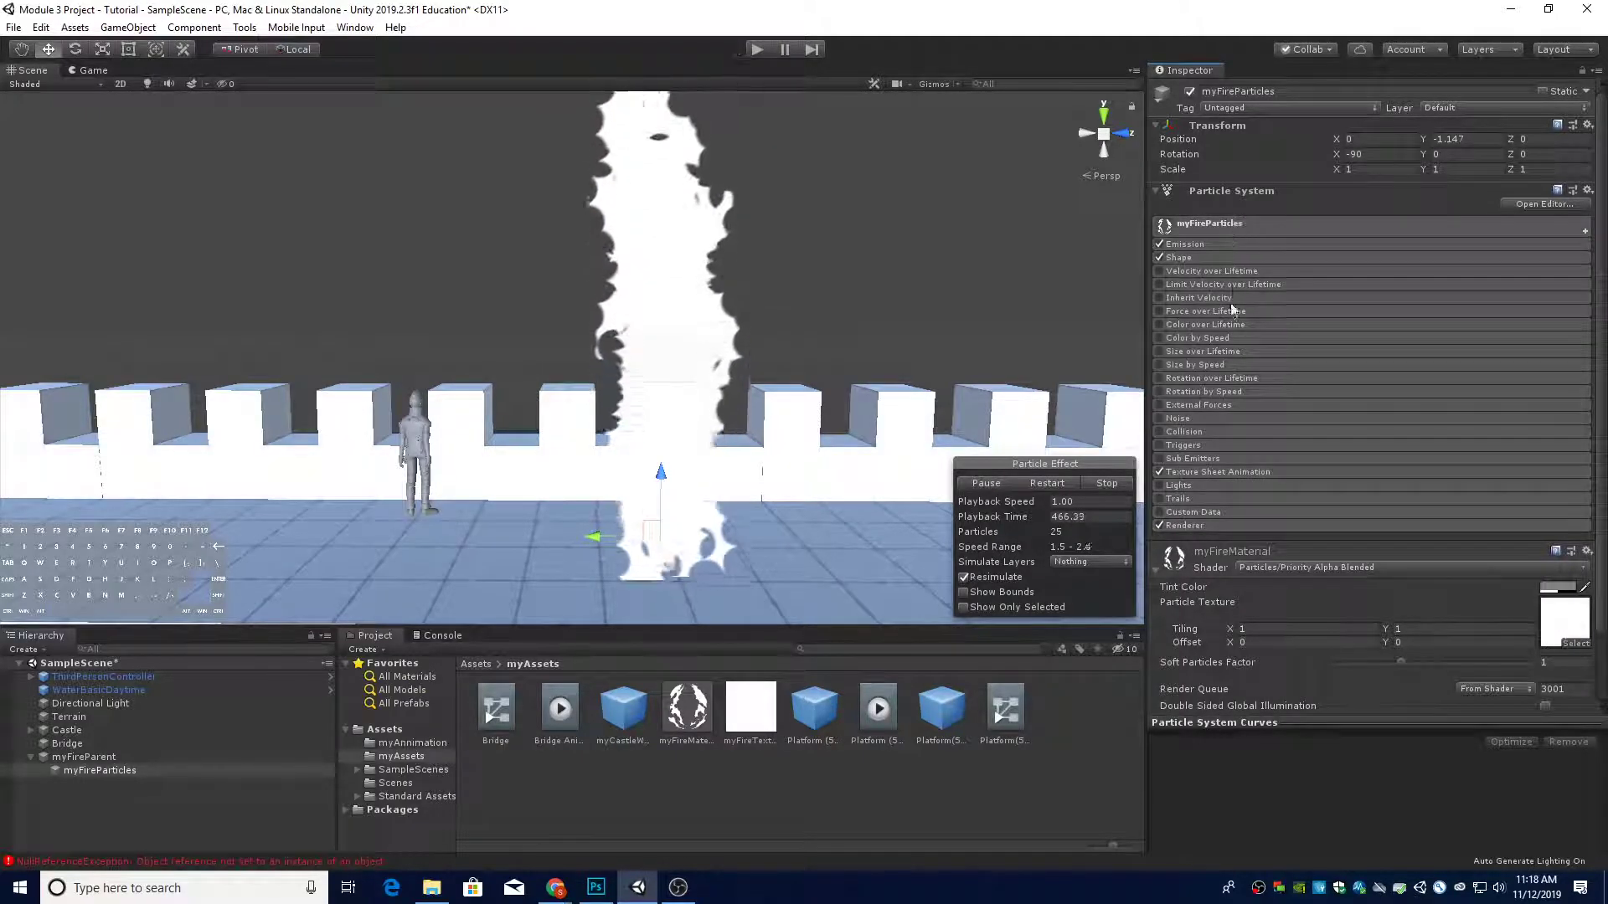
click(1193, 325)
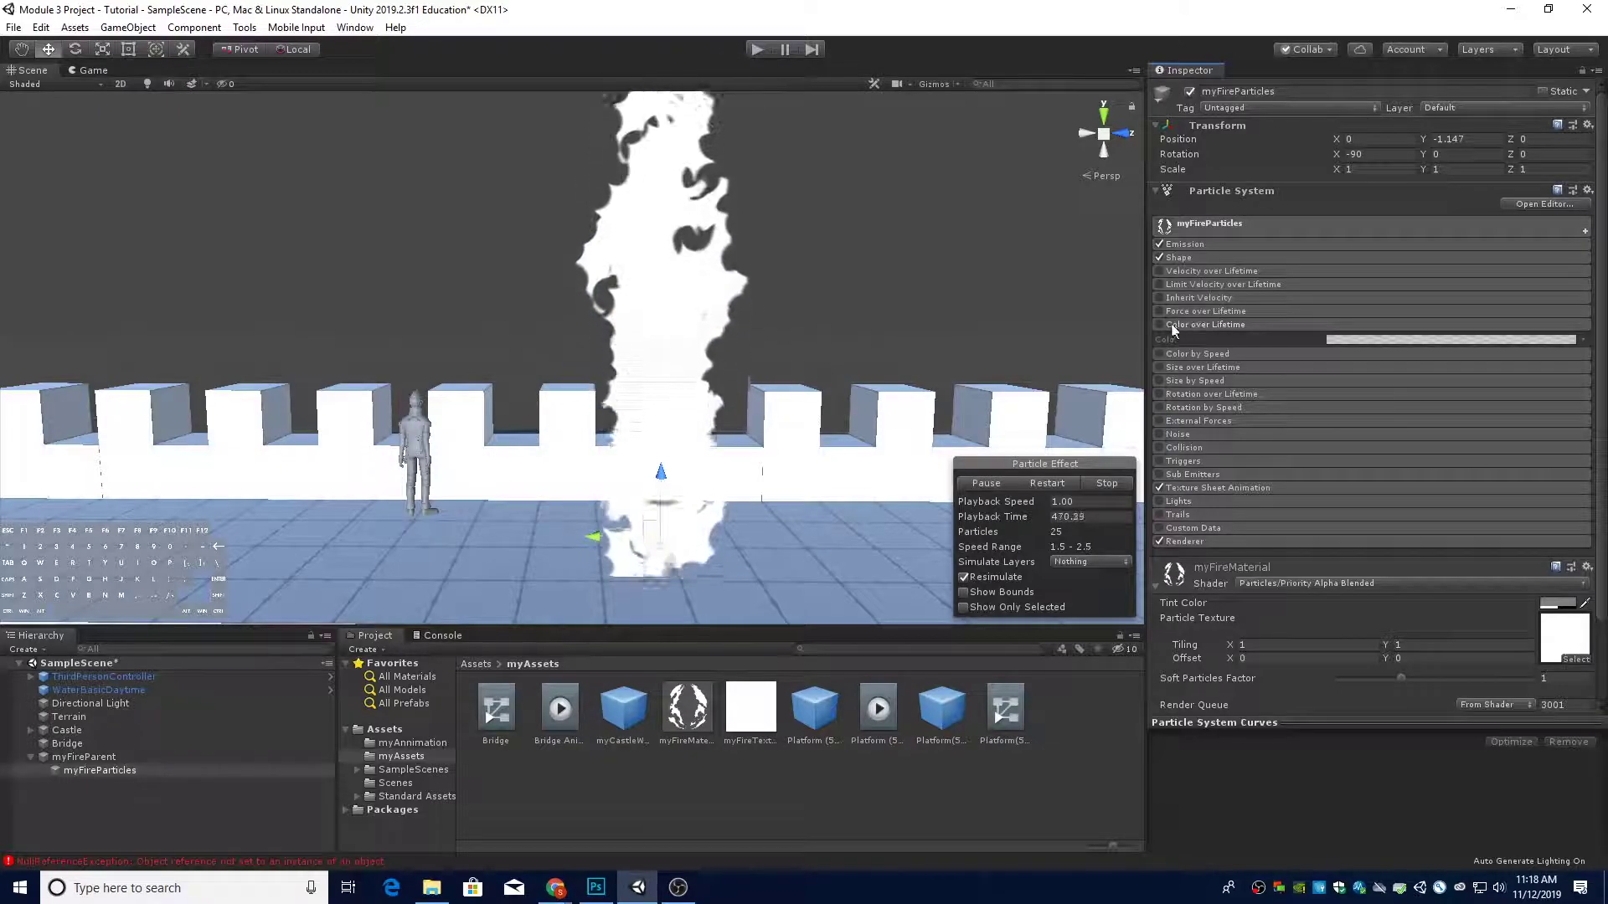
click(1159, 324)
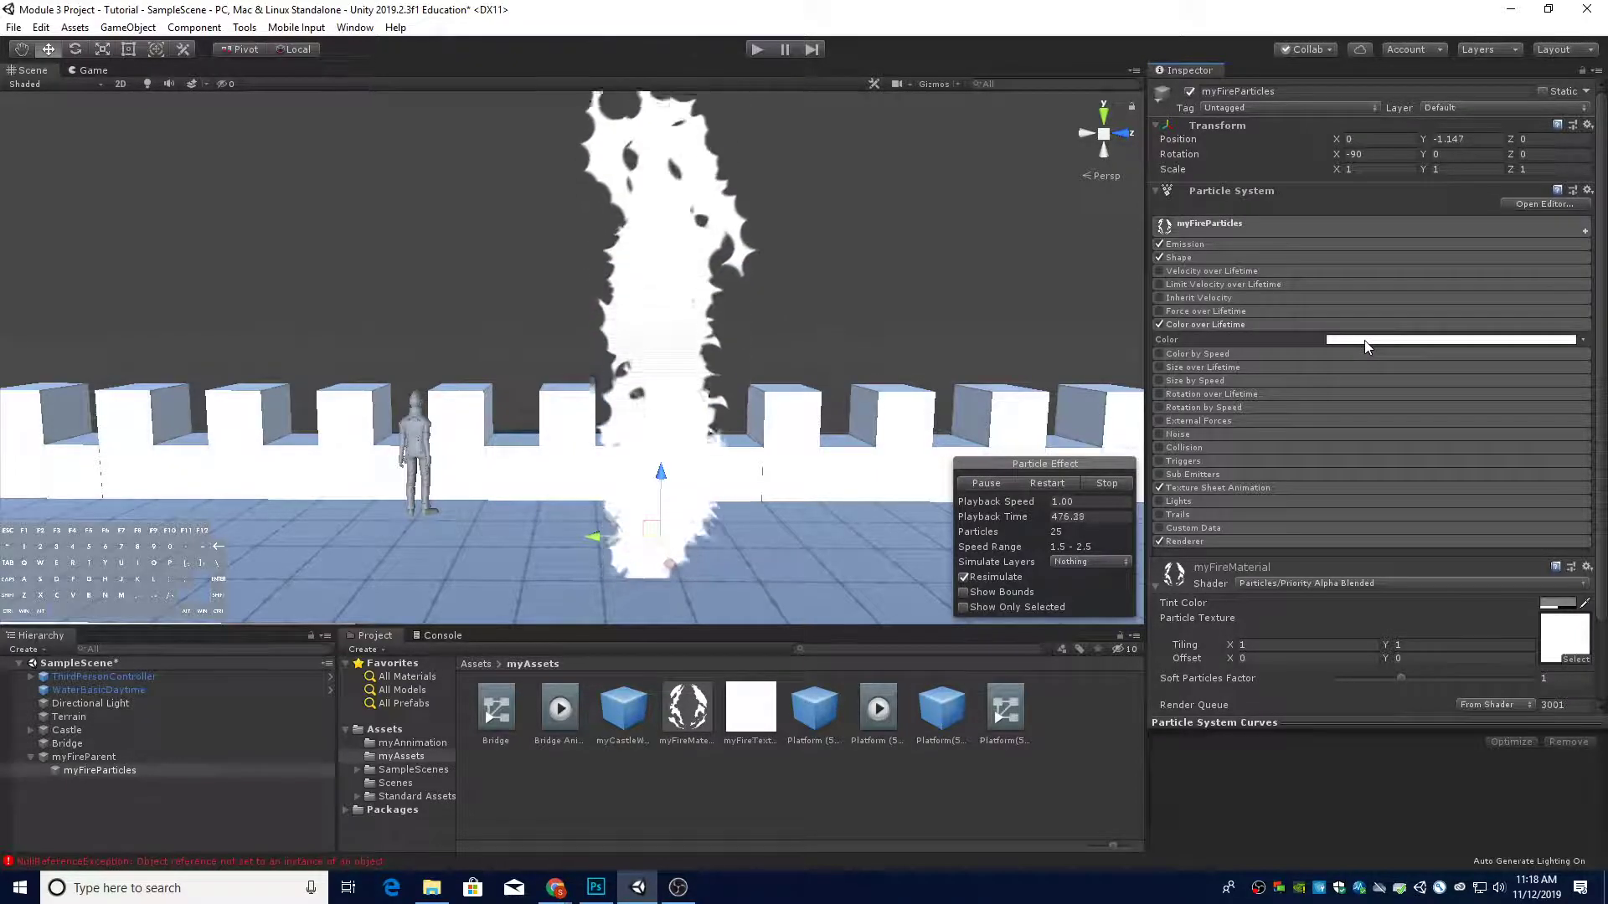
click(1364, 340)
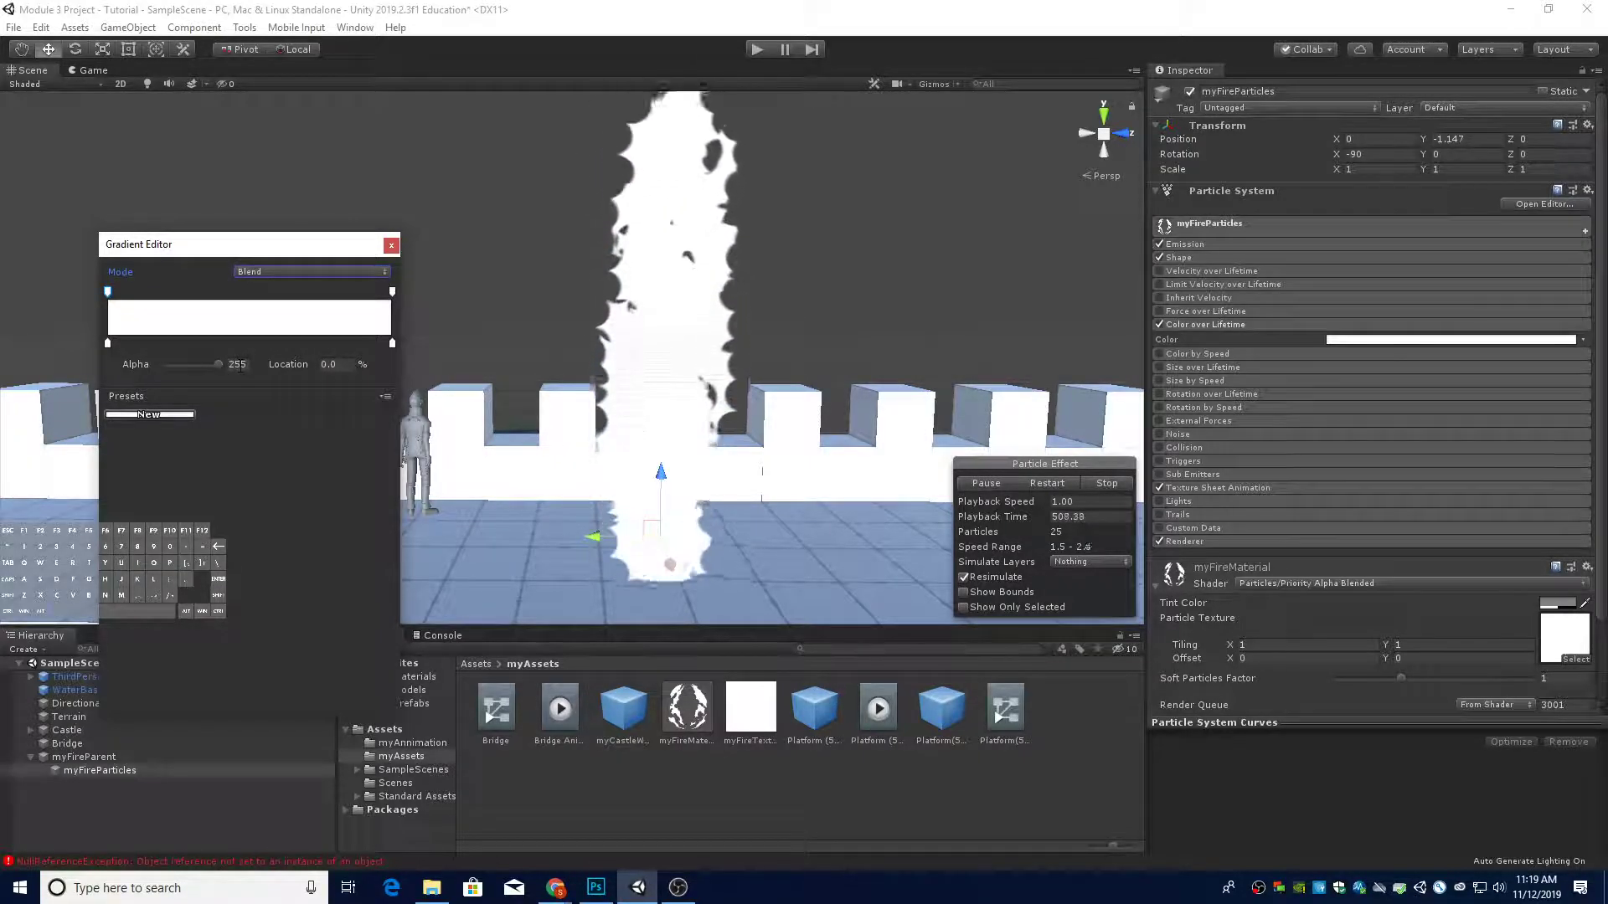
click(237, 364)
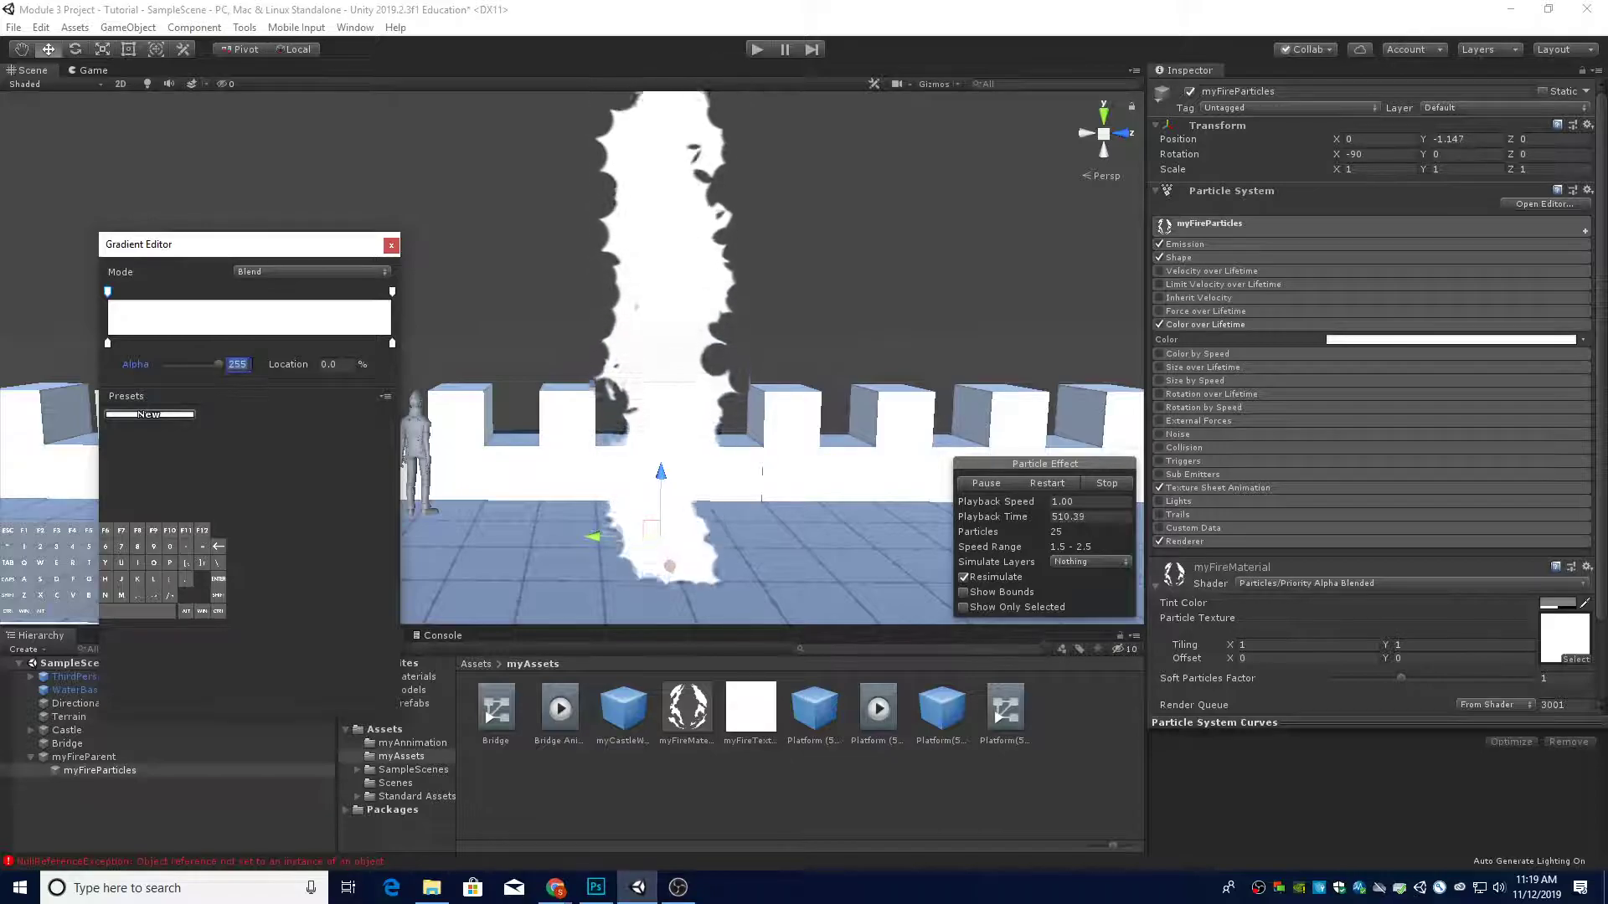
drag(219, 364, 131, 360)
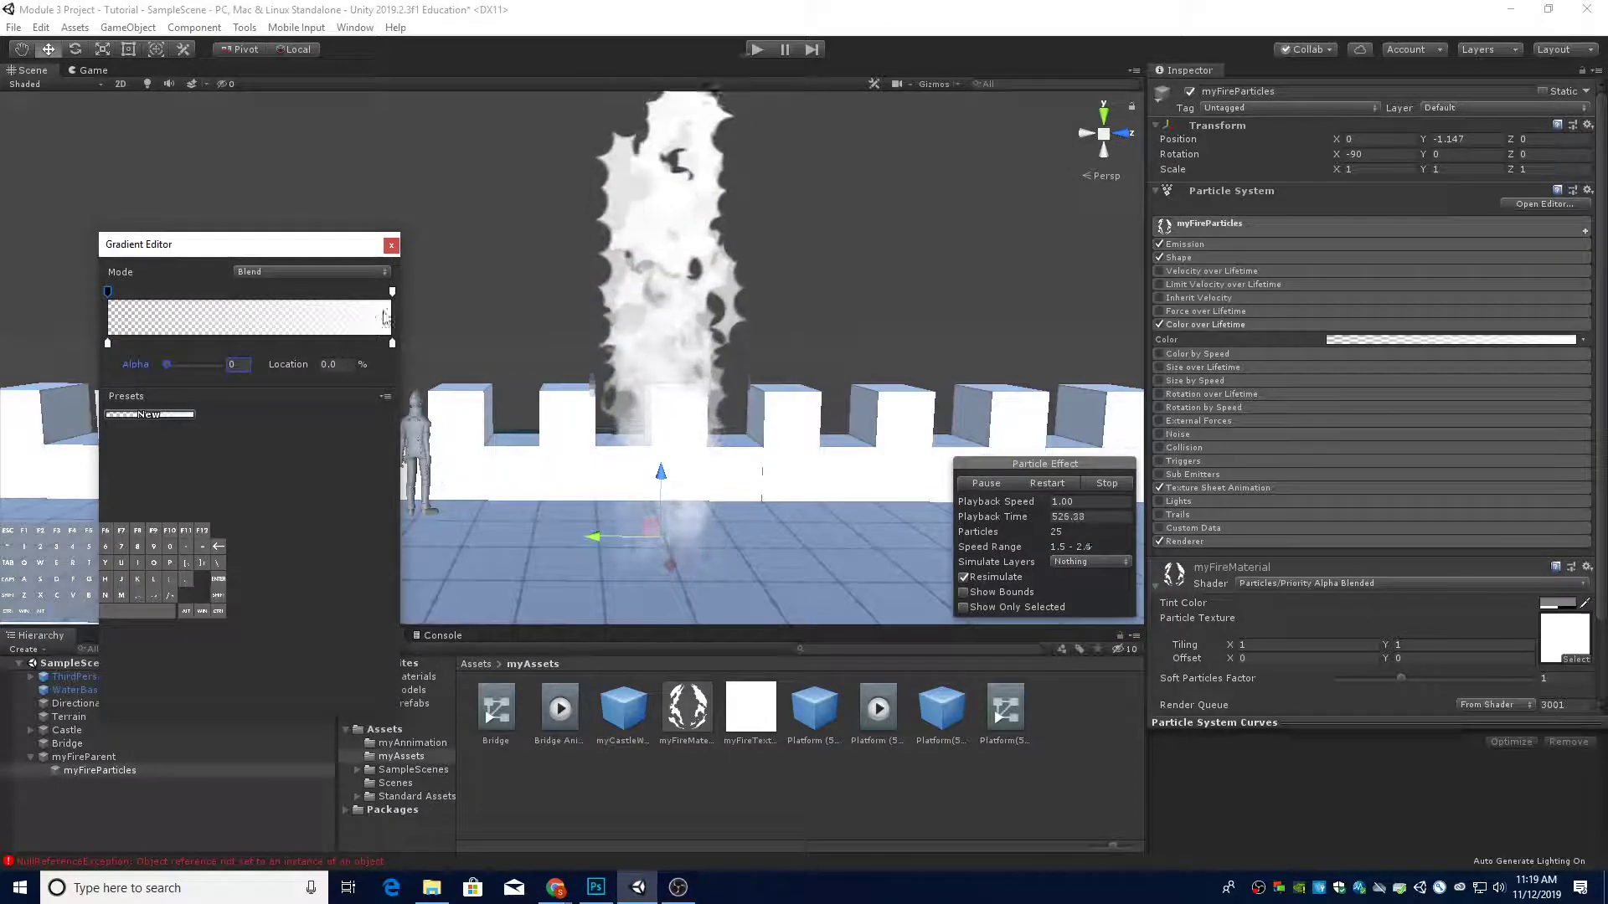
Place the fully opaque alpha key of the gradient at 25% and add an alpha key of 0 at 100%
drag(393, 293, 179, 299)
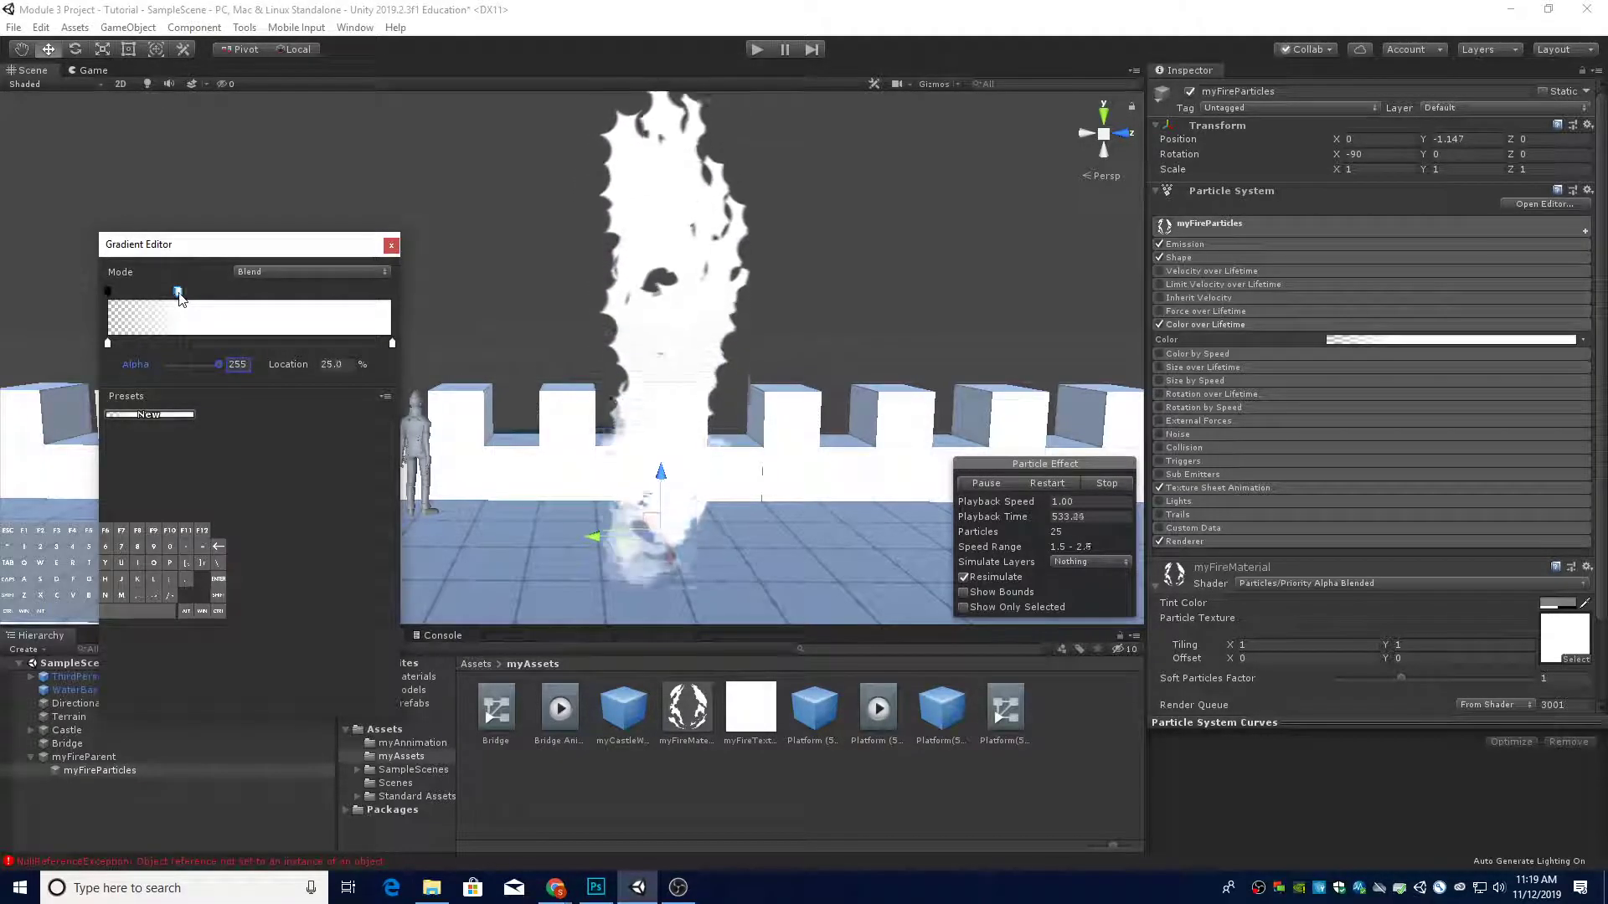
click(345, 366)
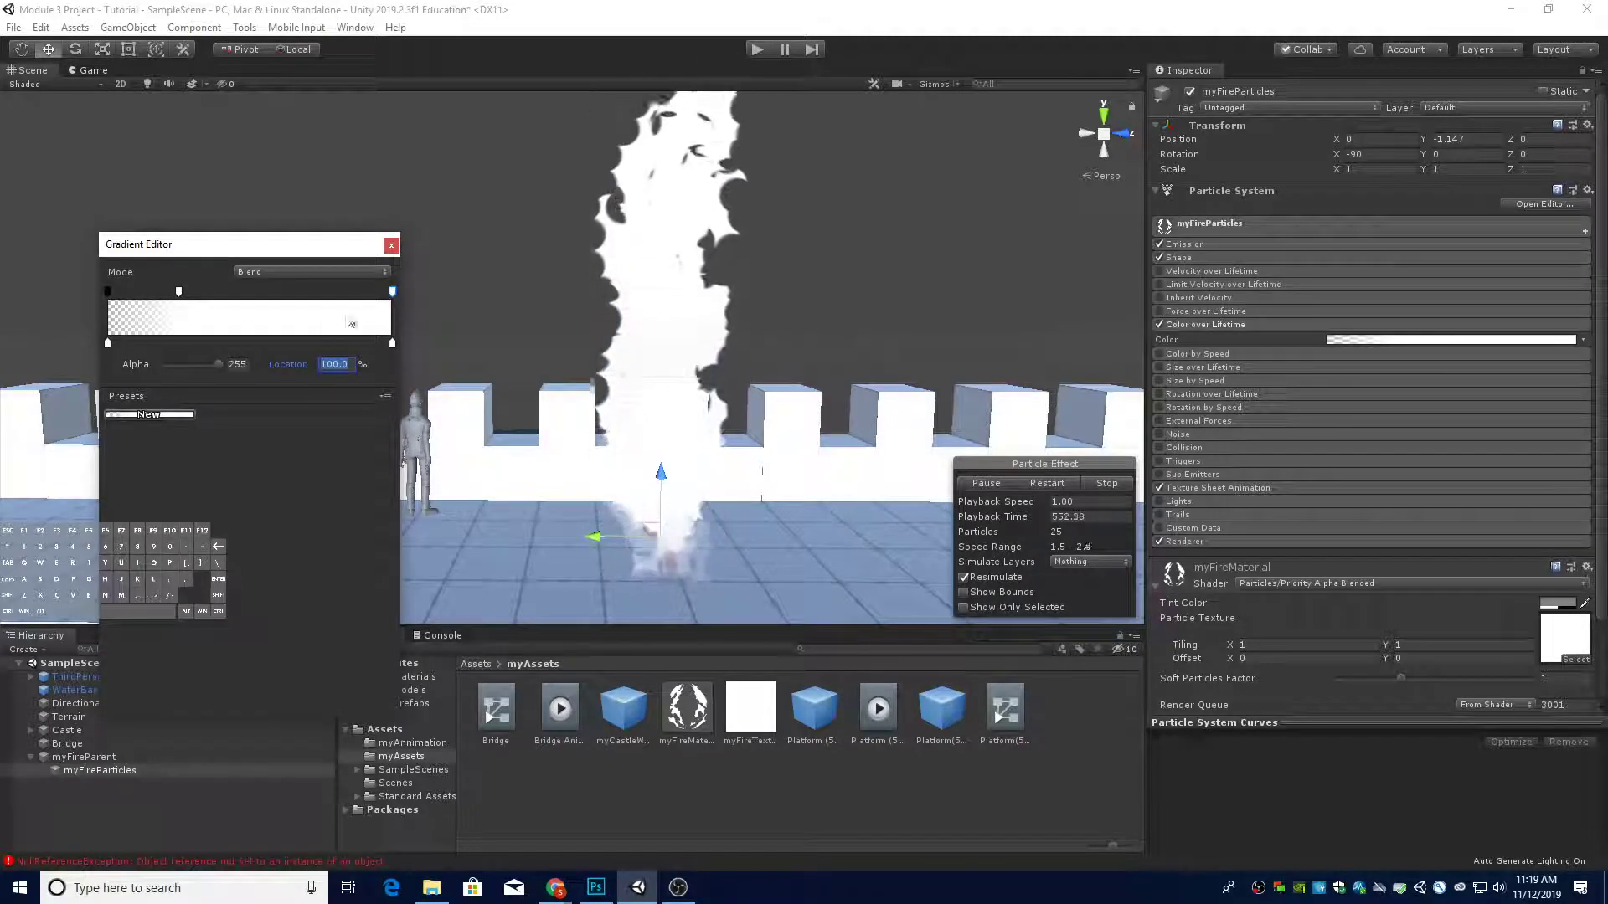
drag(219, 363, 165, 364)
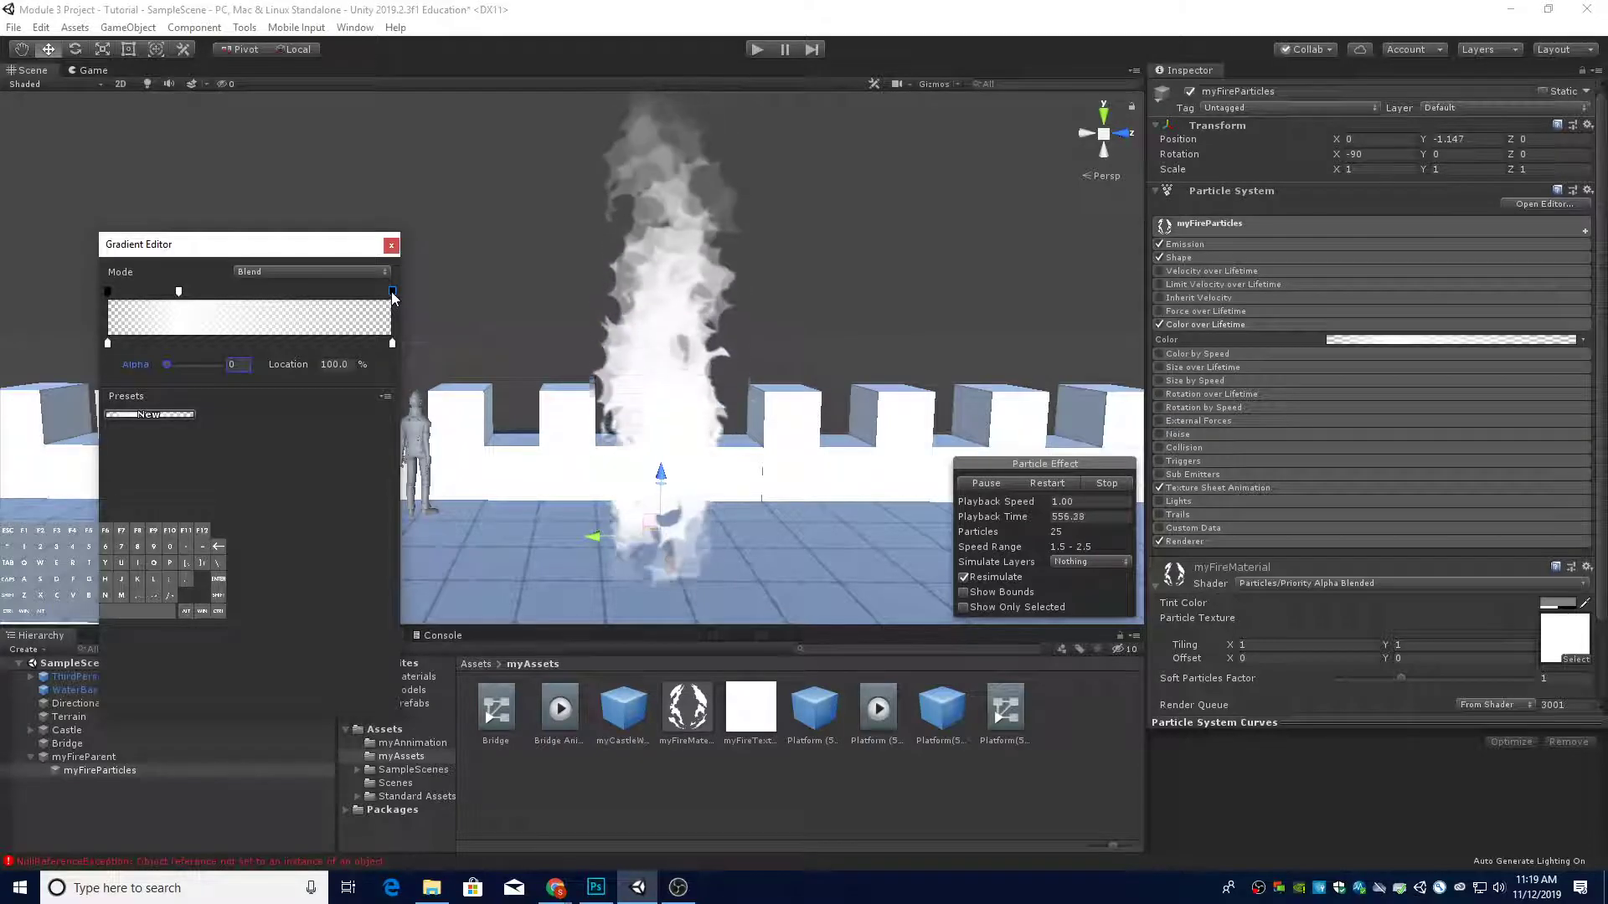
click(179, 292)
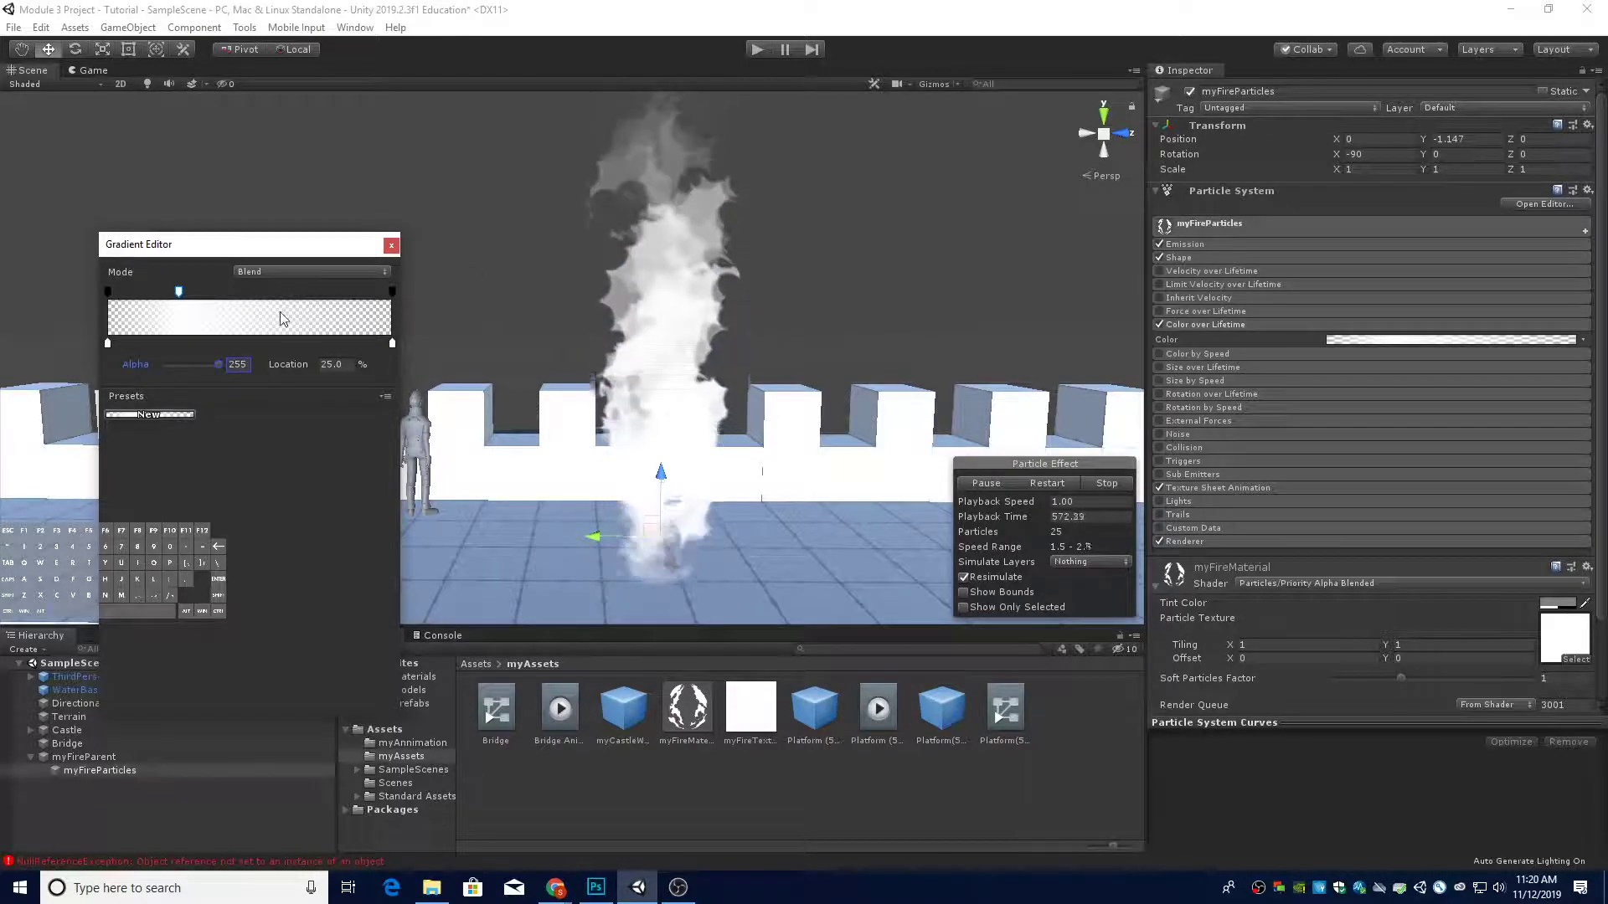
Move the starting color key of the gradient to 20% and make it yellow (FFE800)
click(107, 343)
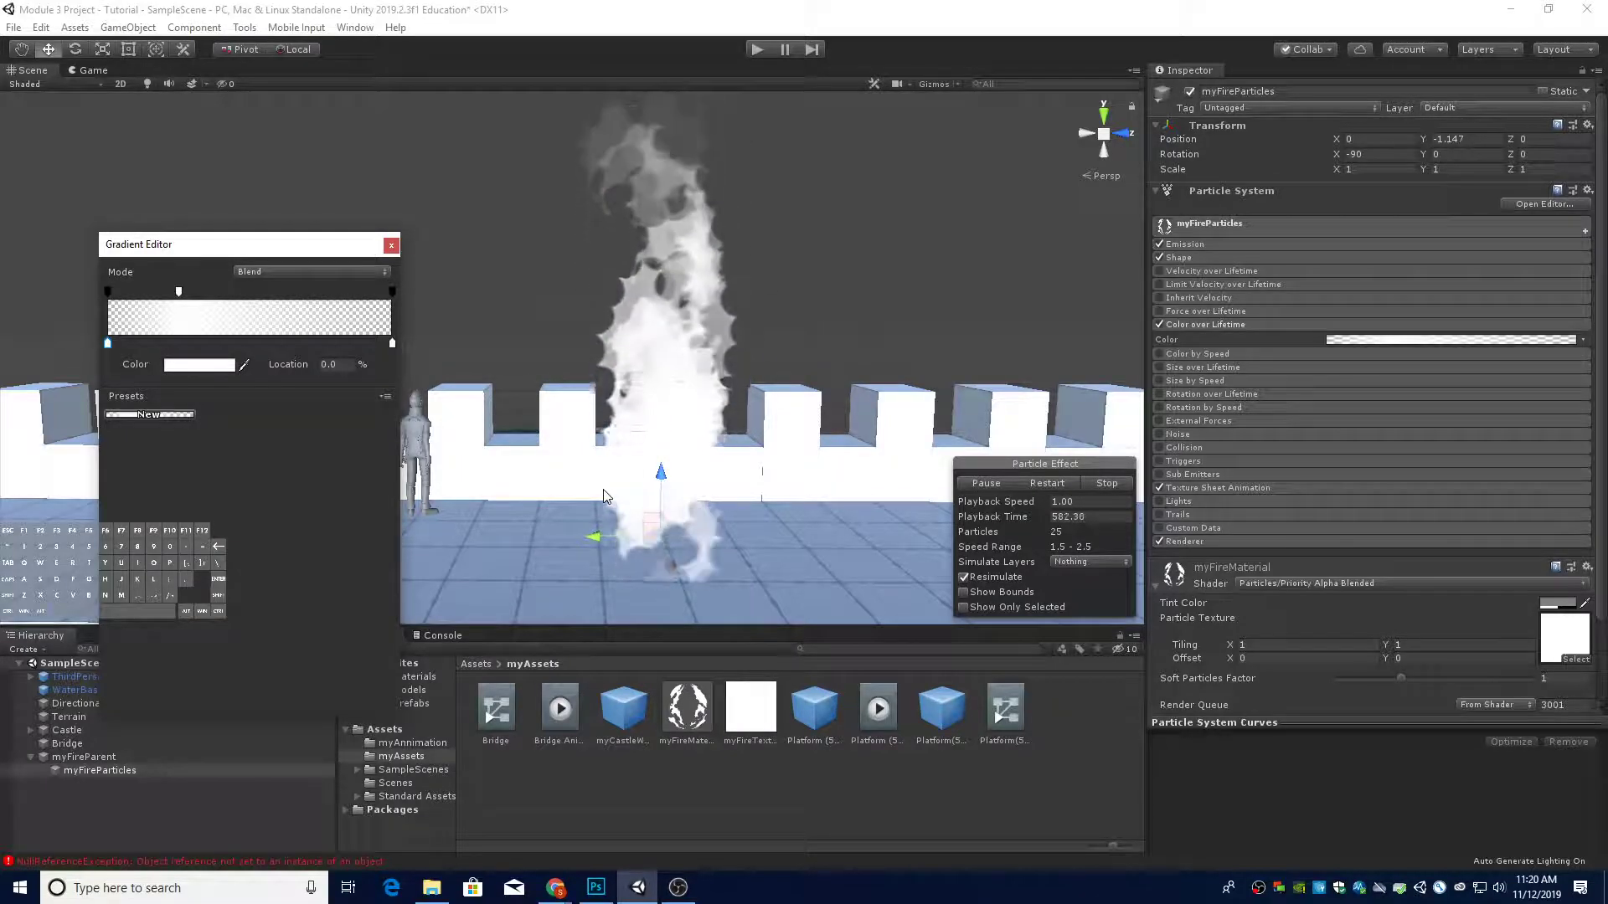
click(107, 345)
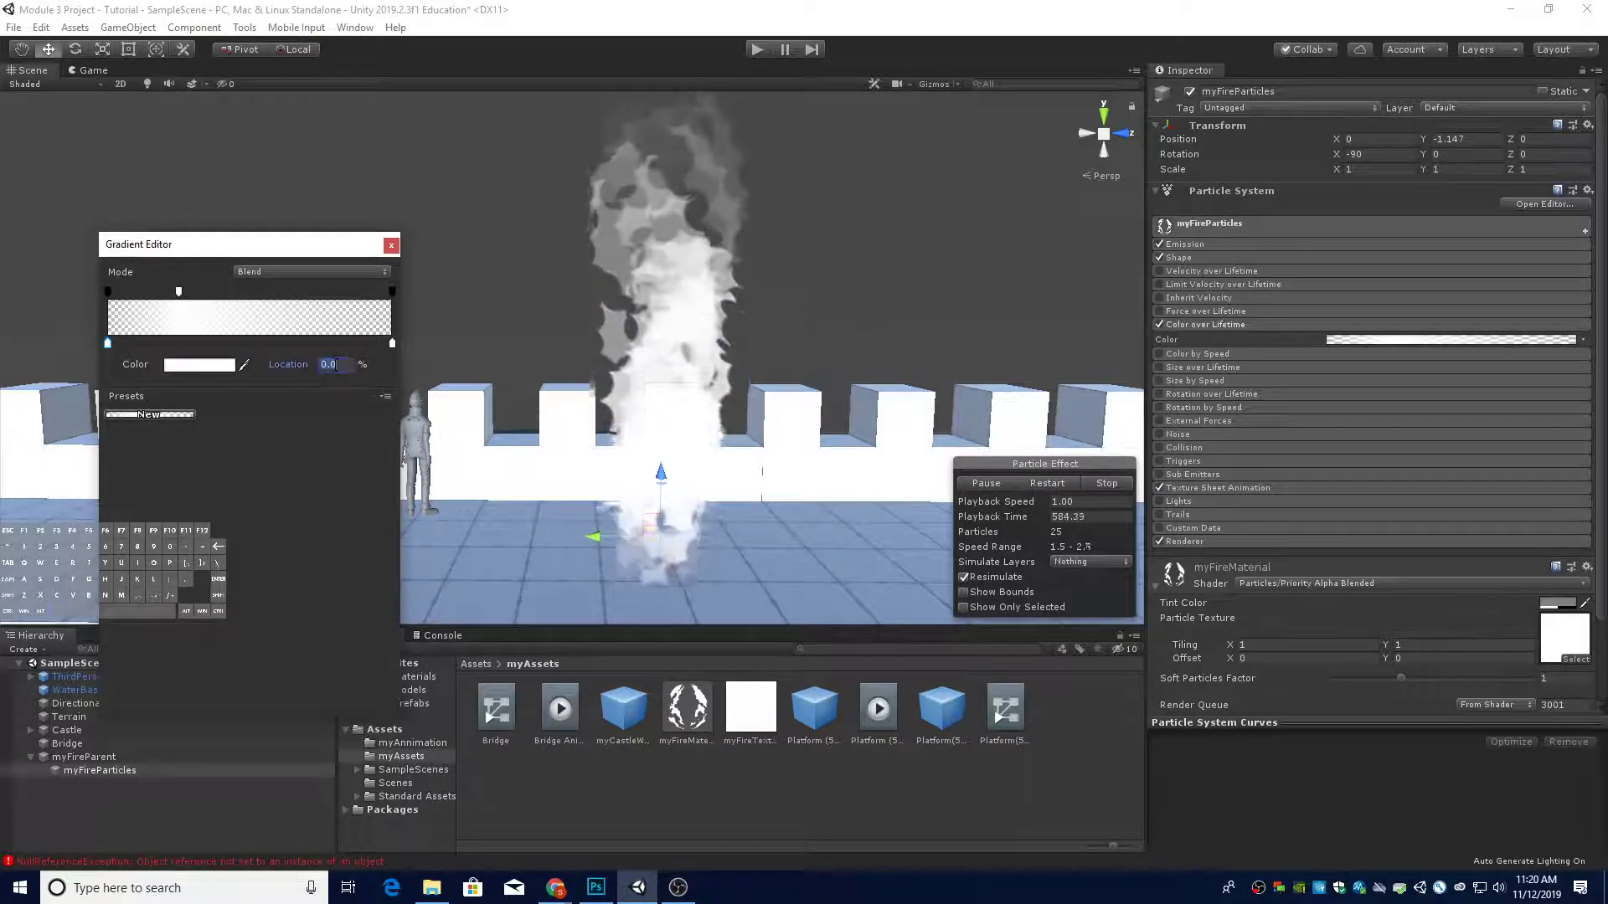
drag(108, 345, 165, 355)
text(20)
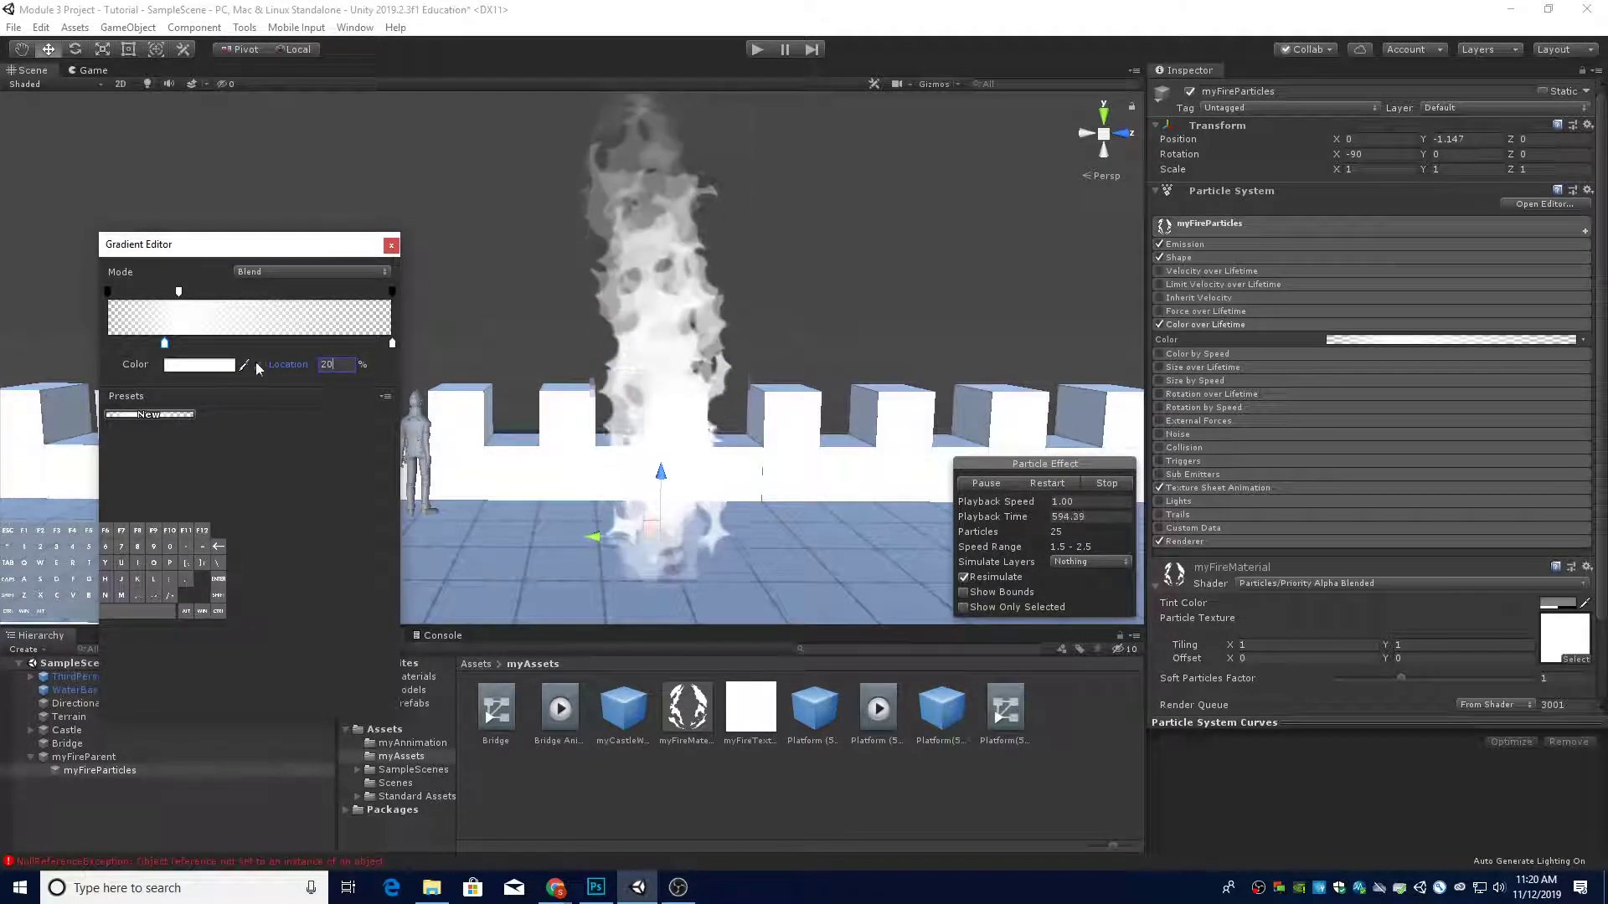
click(220, 368)
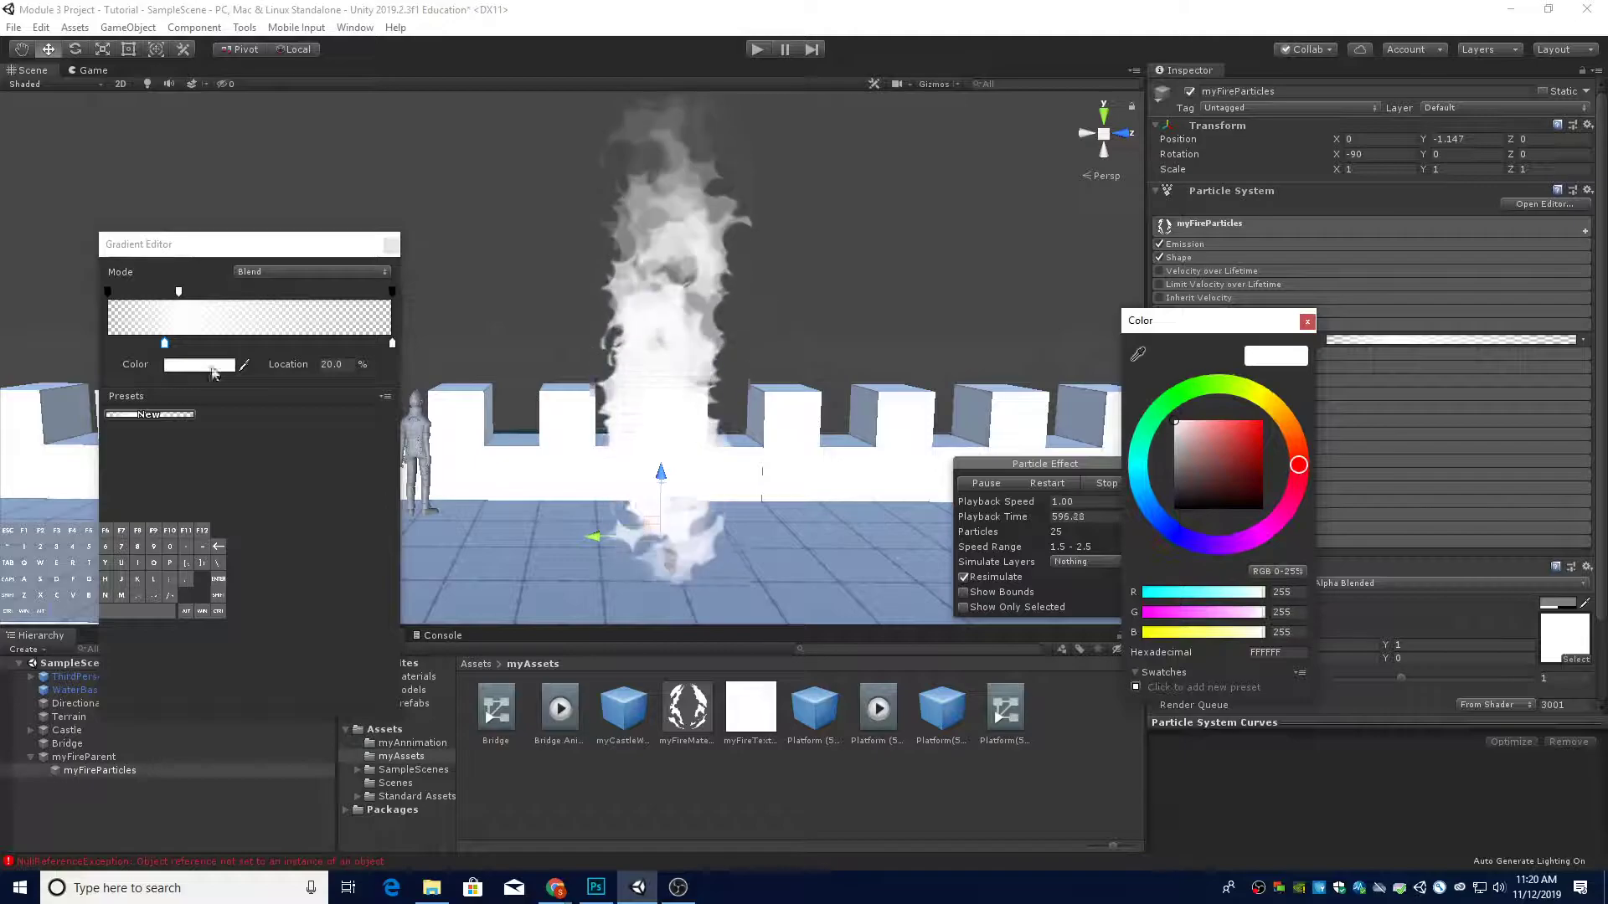
drag(1214, 326, 859, 280)
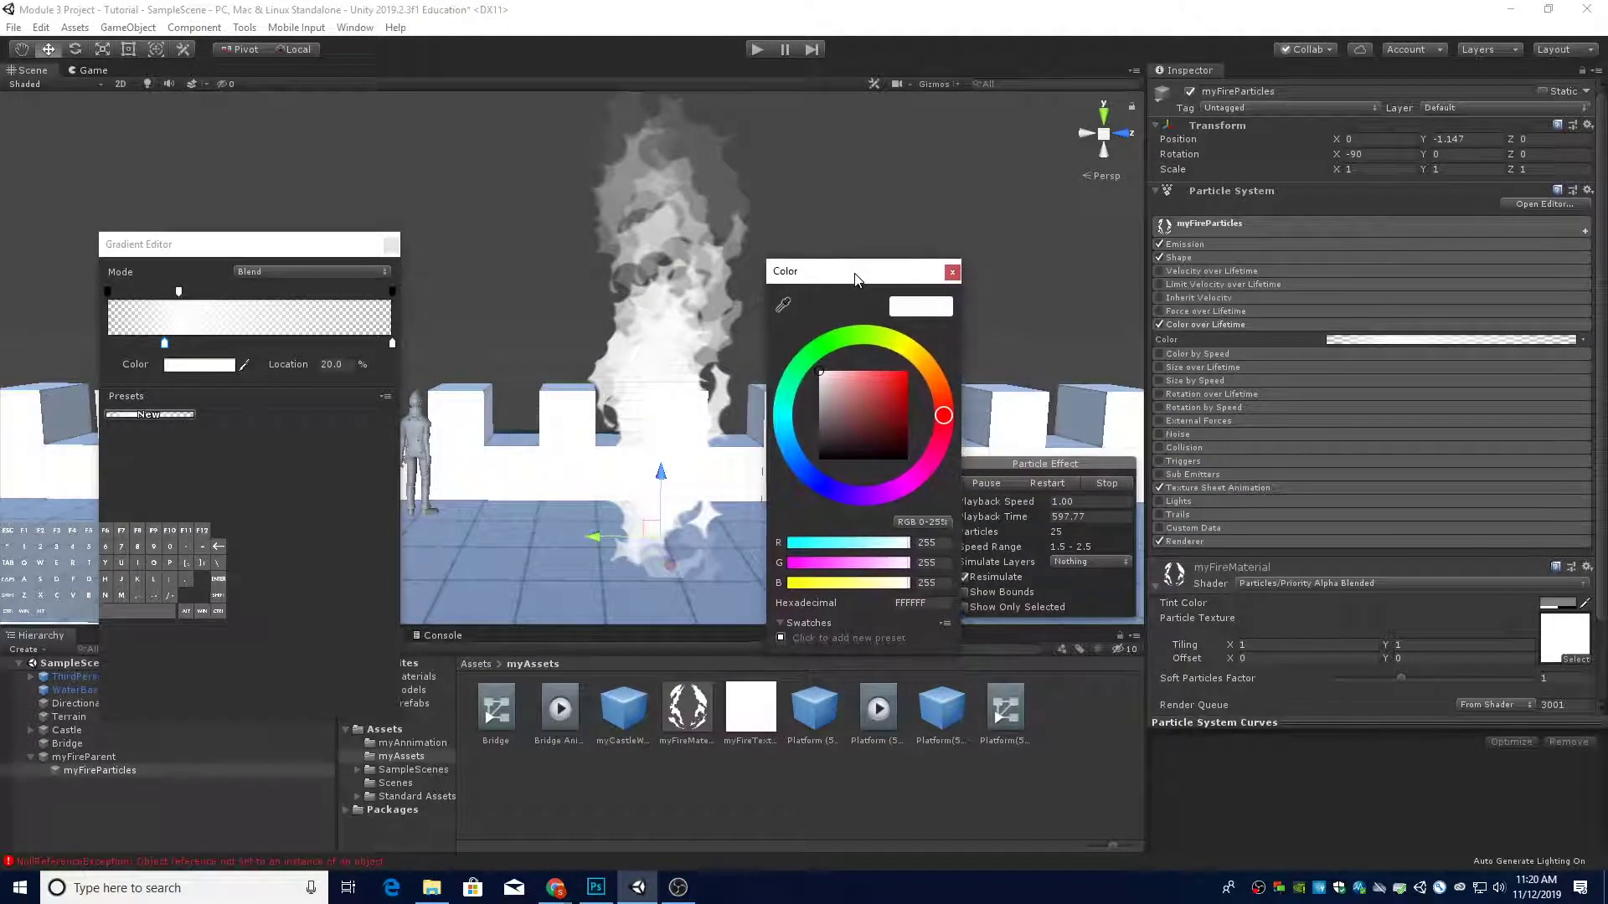
drag(942, 408, 926, 346)
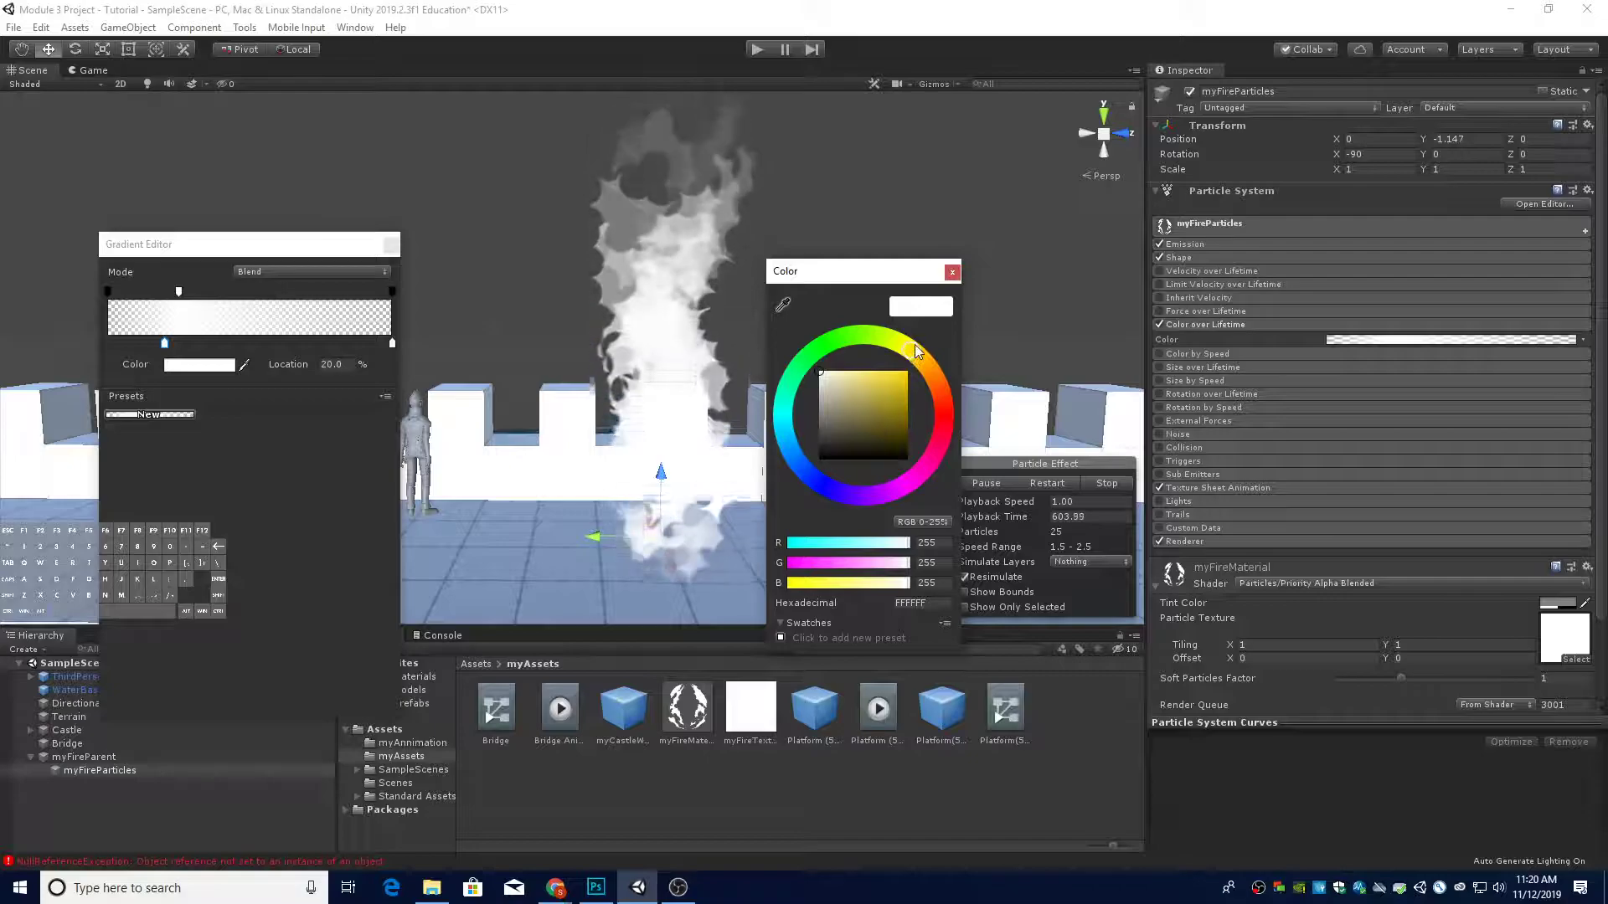
click(836, 391)
drag(838, 390, 907, 372)
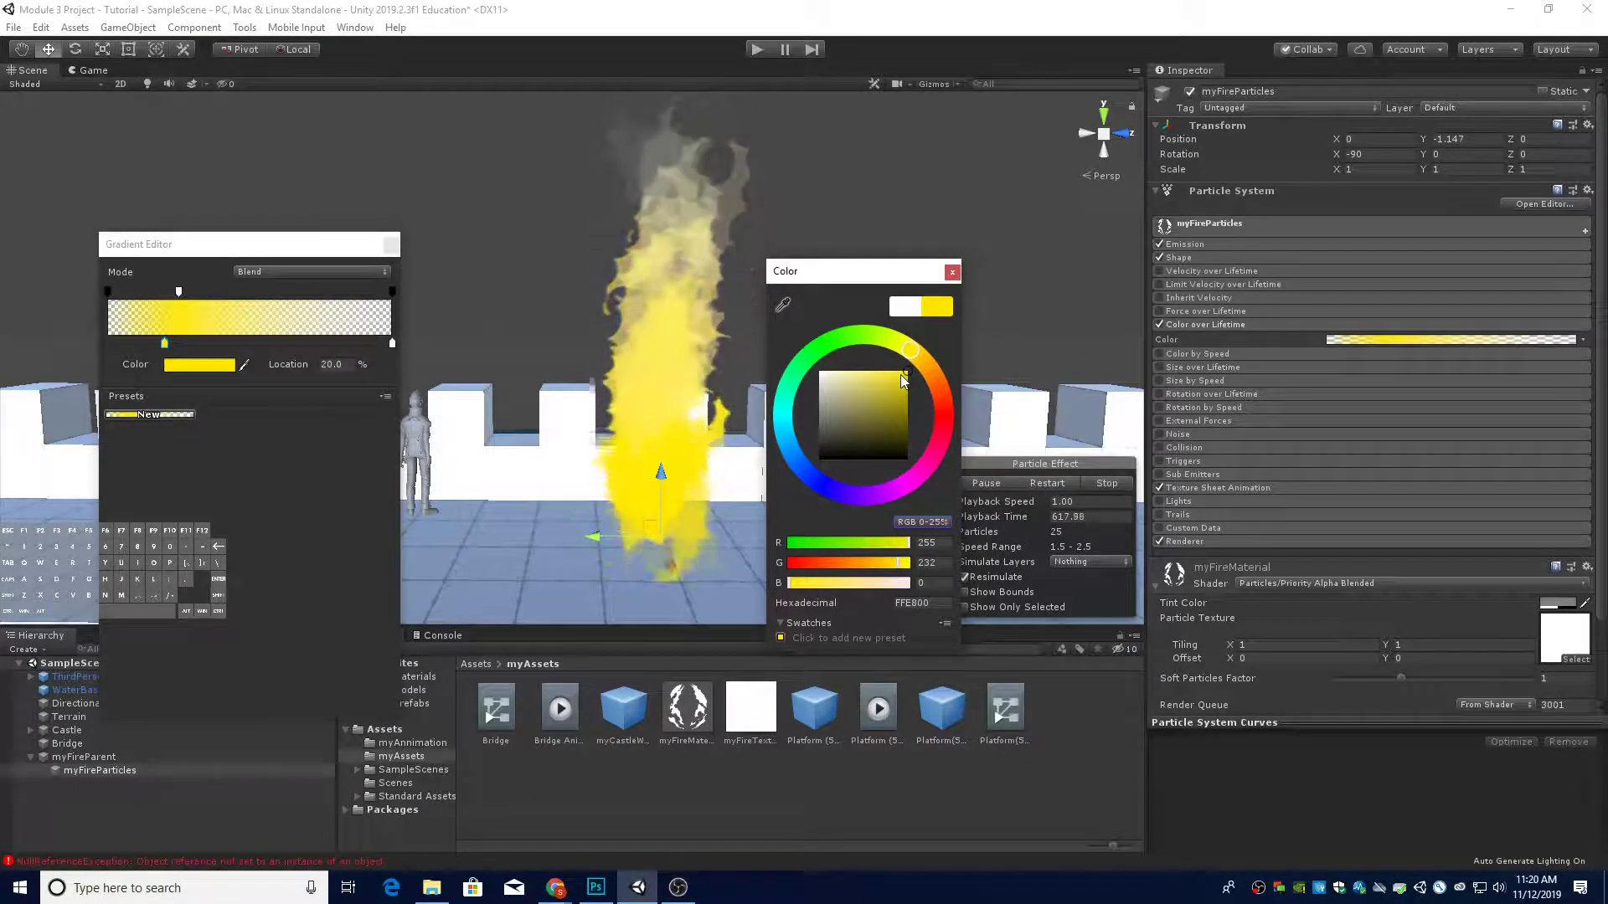
Move the end color key of the gradient to 40% and make it red-orange (FF3500)
click(393, 343)
drag(392, 344, 282, 339)
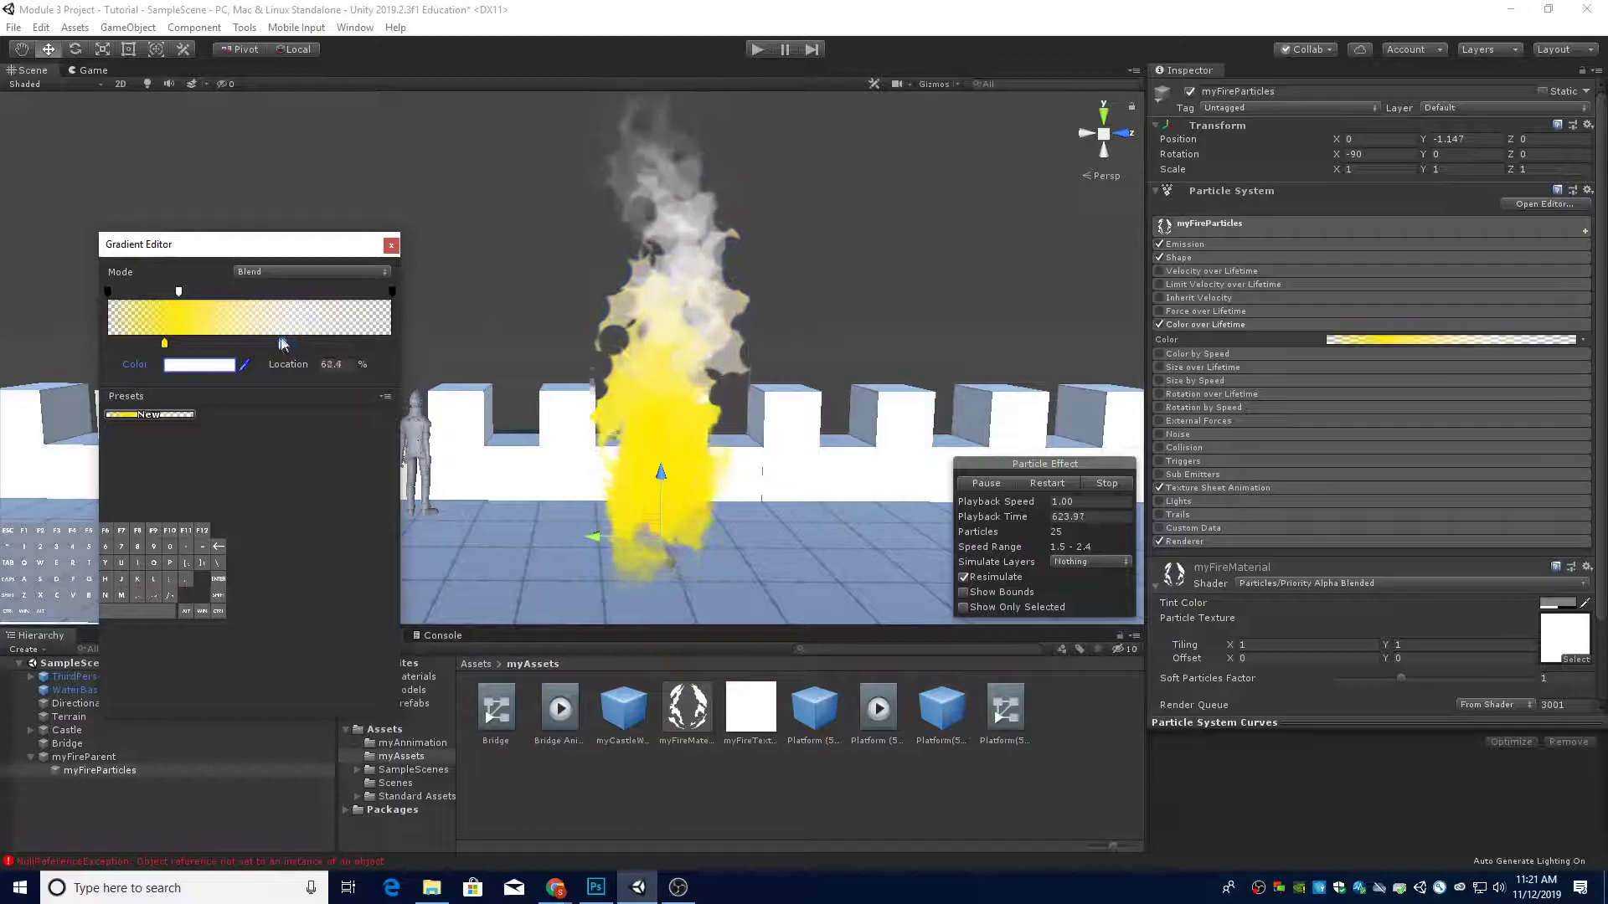
click(212, 366)
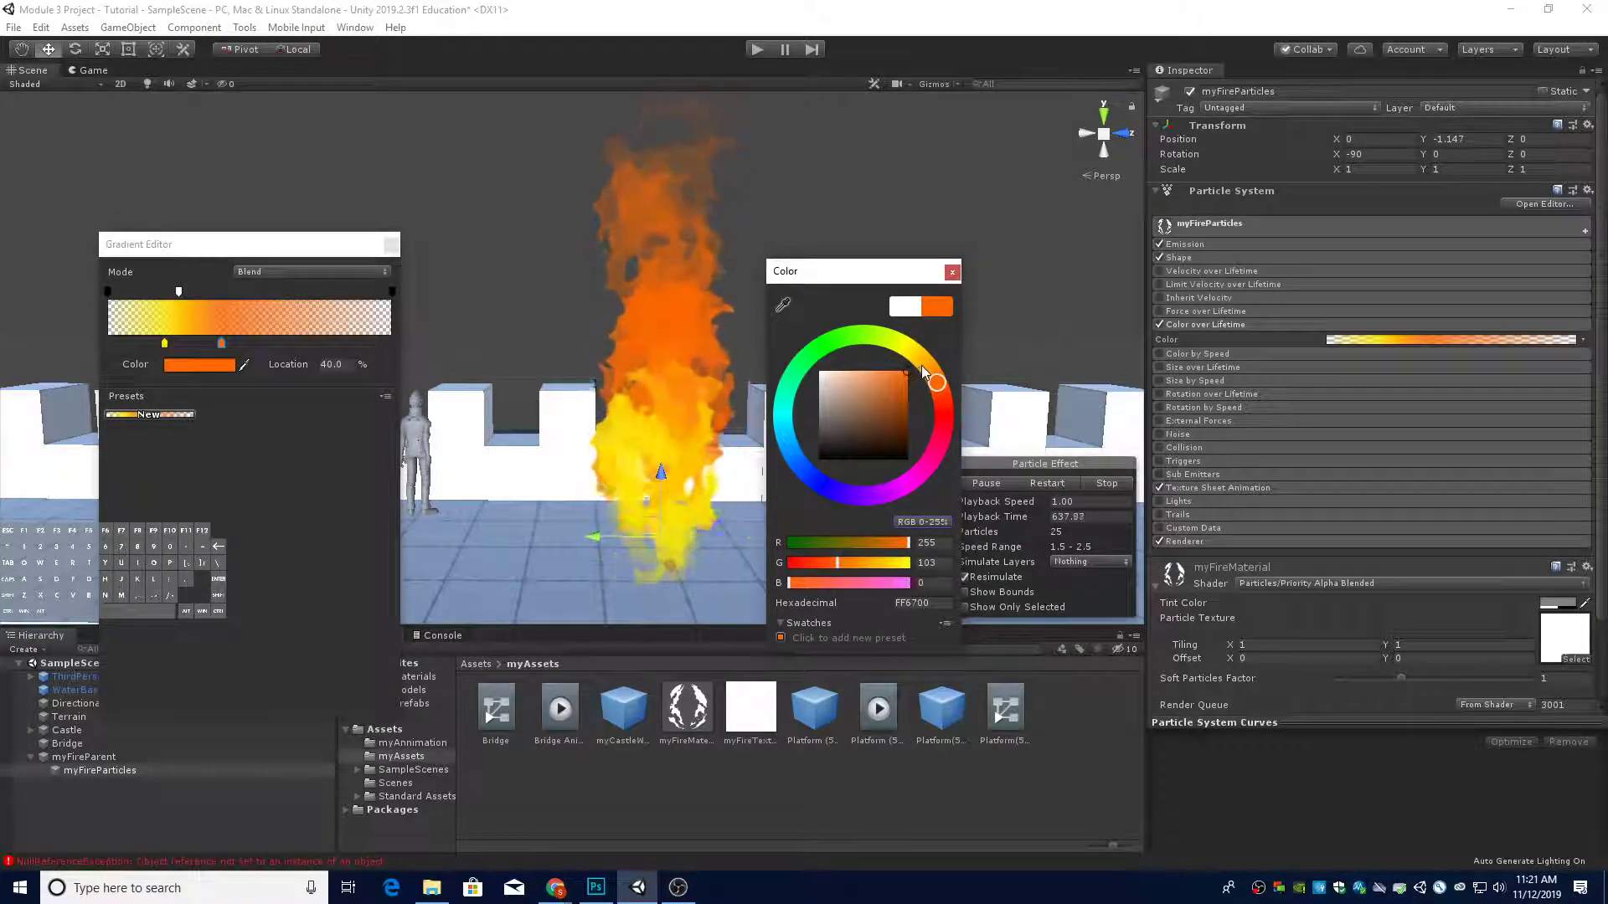
drag(937, 383, 889, 408)
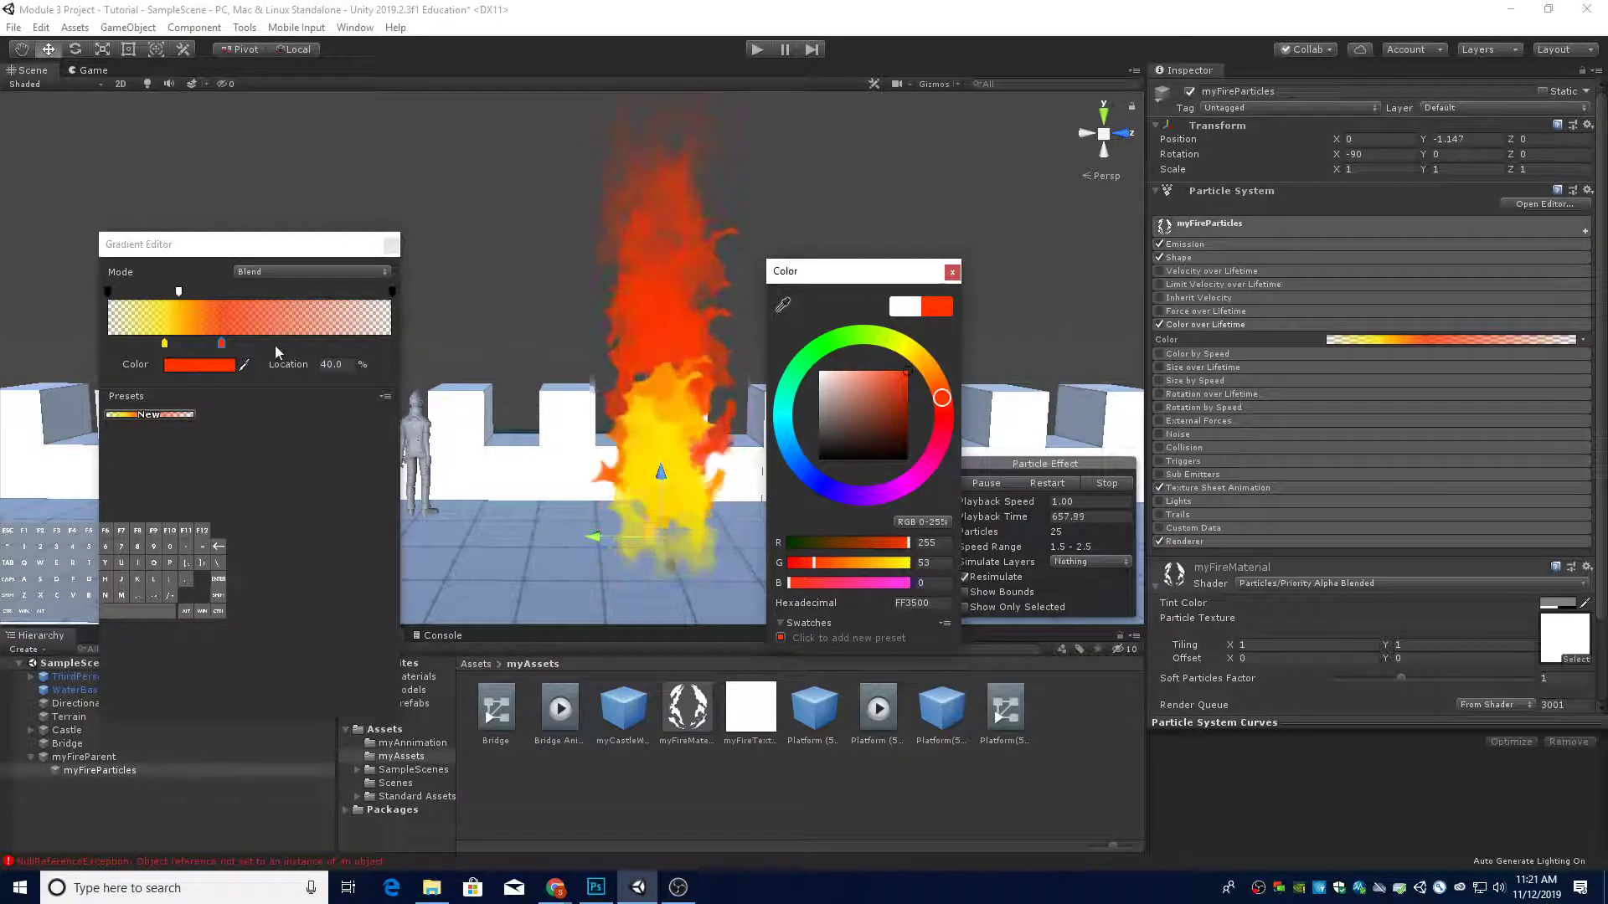
Add a color key near the end of the gradient, at about 99%, and make it black (000000)
click(388, 338)
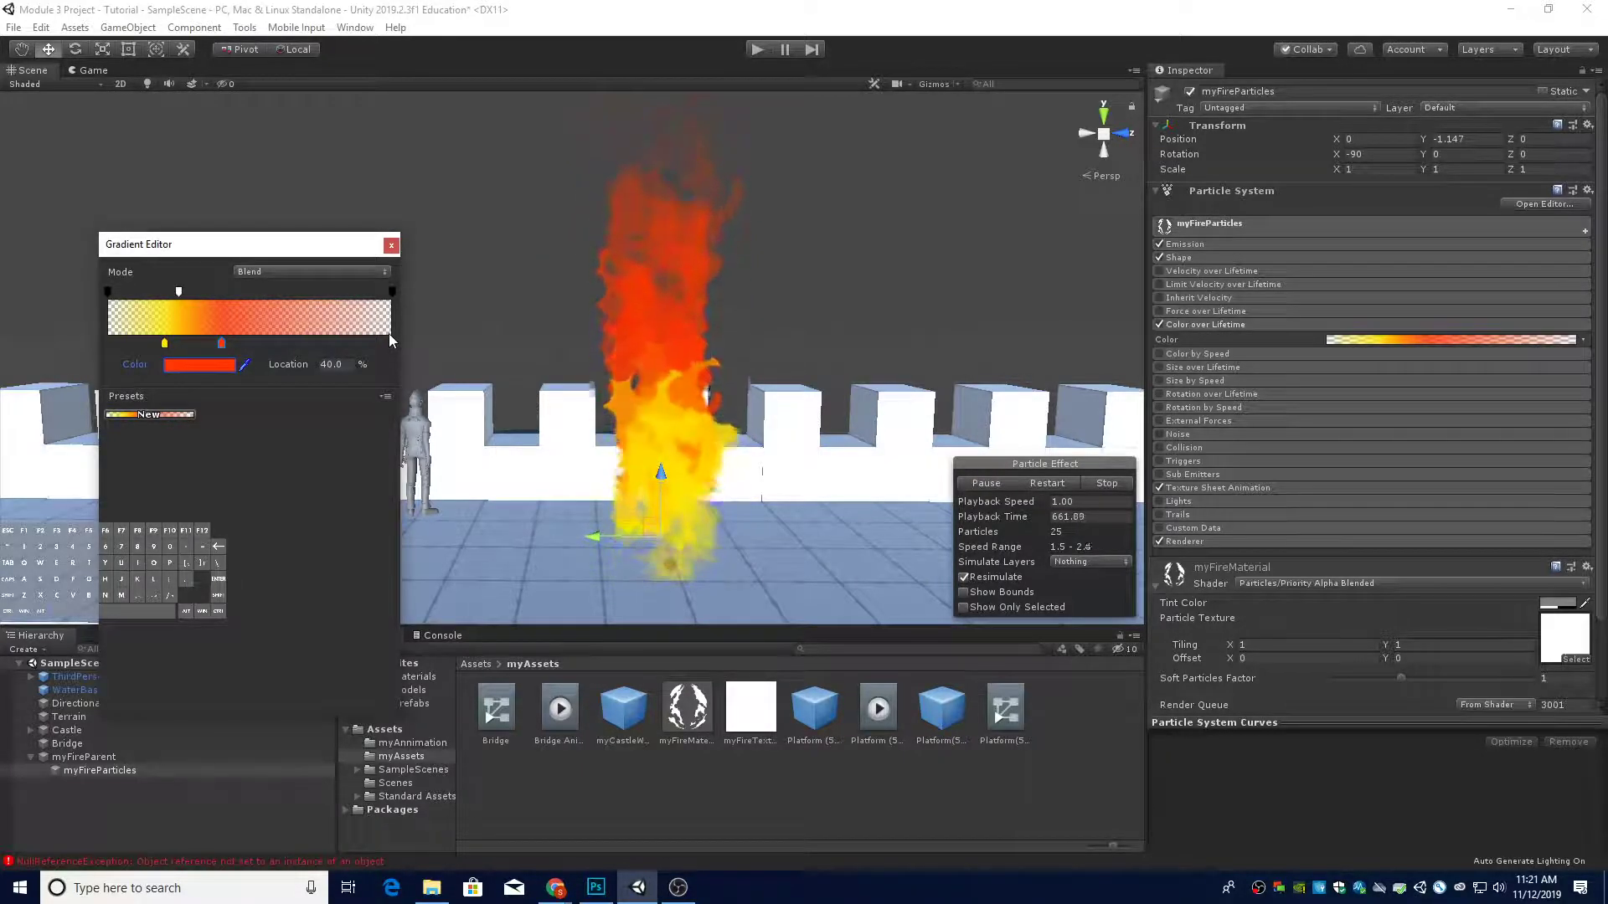
click(389, 344)
click(199, 365)
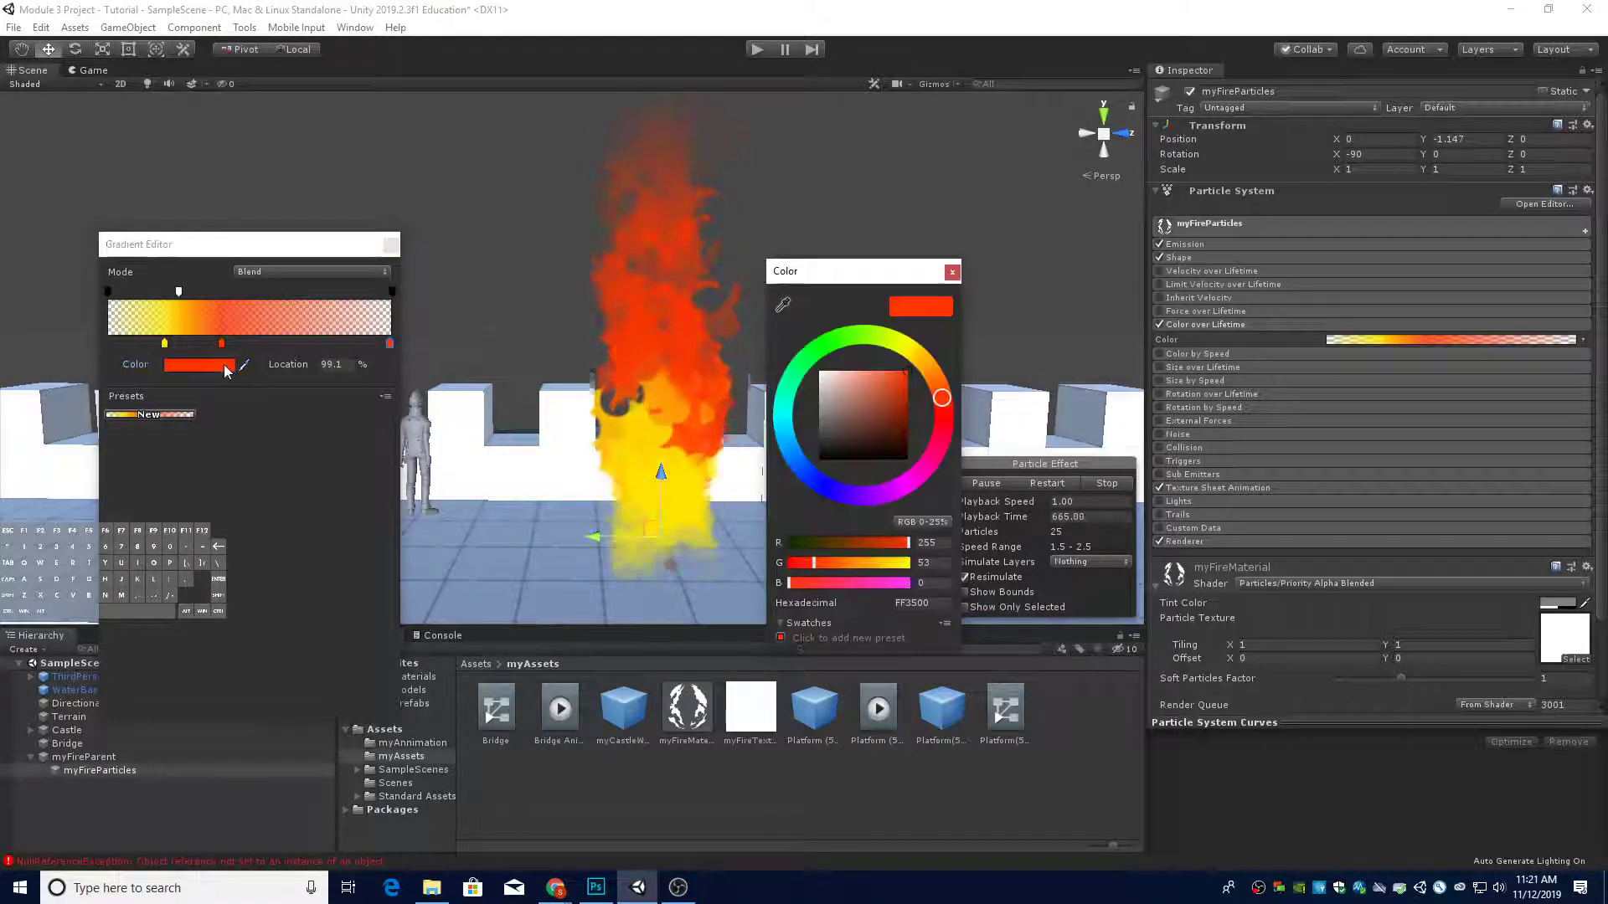
drag(842, 428, 896, 387)
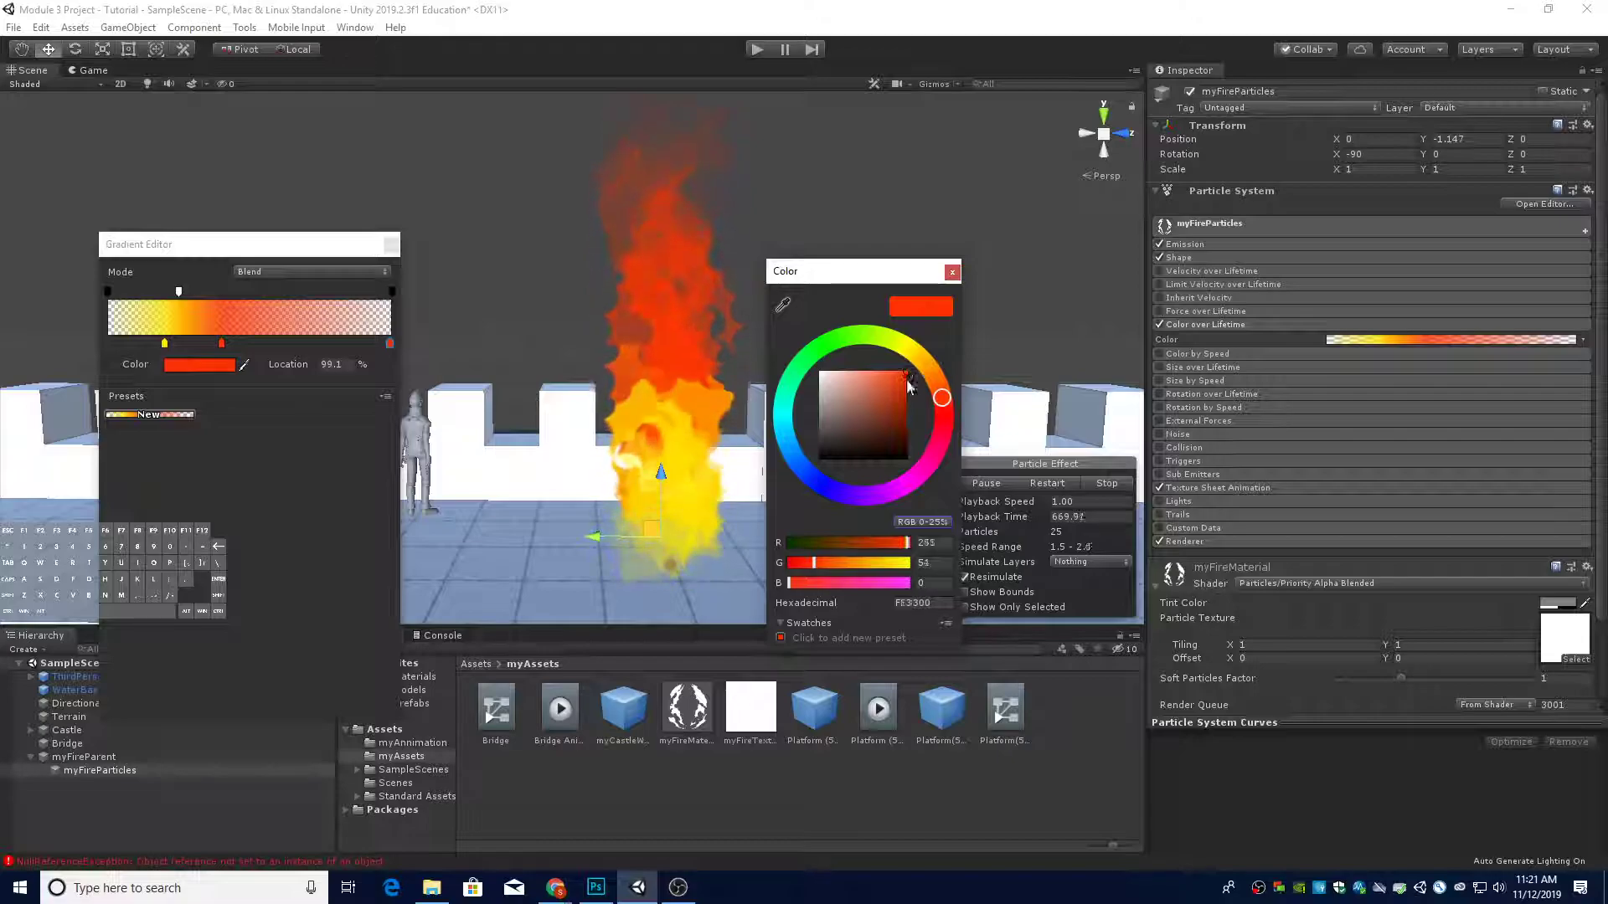
click(835, 451)
drag(836, 453, 812, 472)
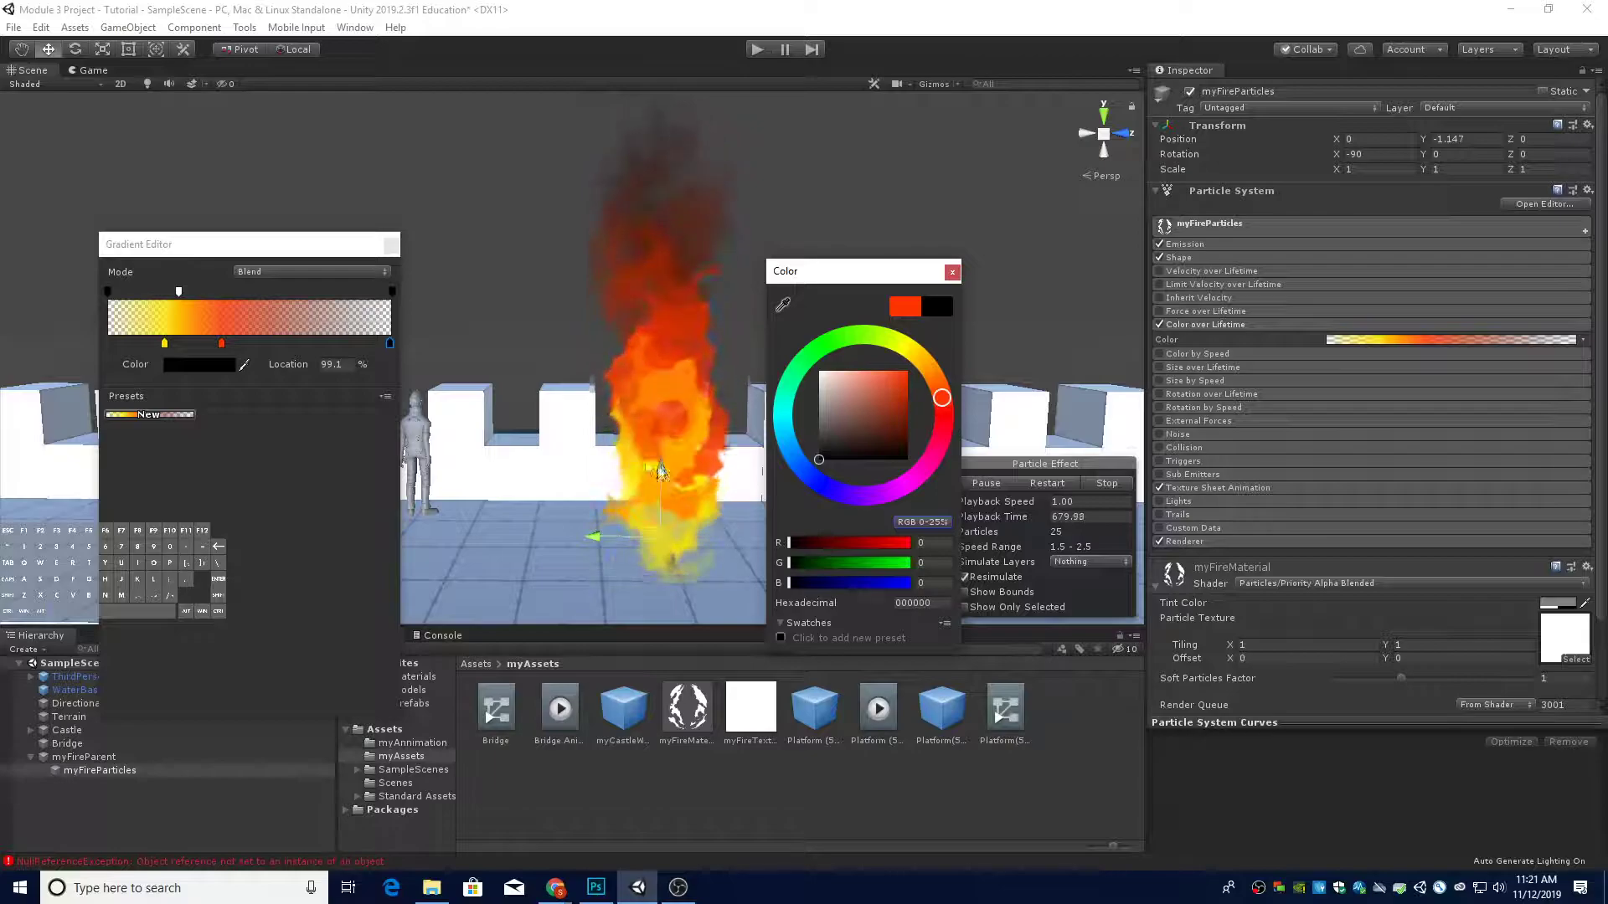
Move the yellow color key to 15%, close the gradient and check the fire in the scene
click(165, 345)
drag(165, 344, 144, 341)
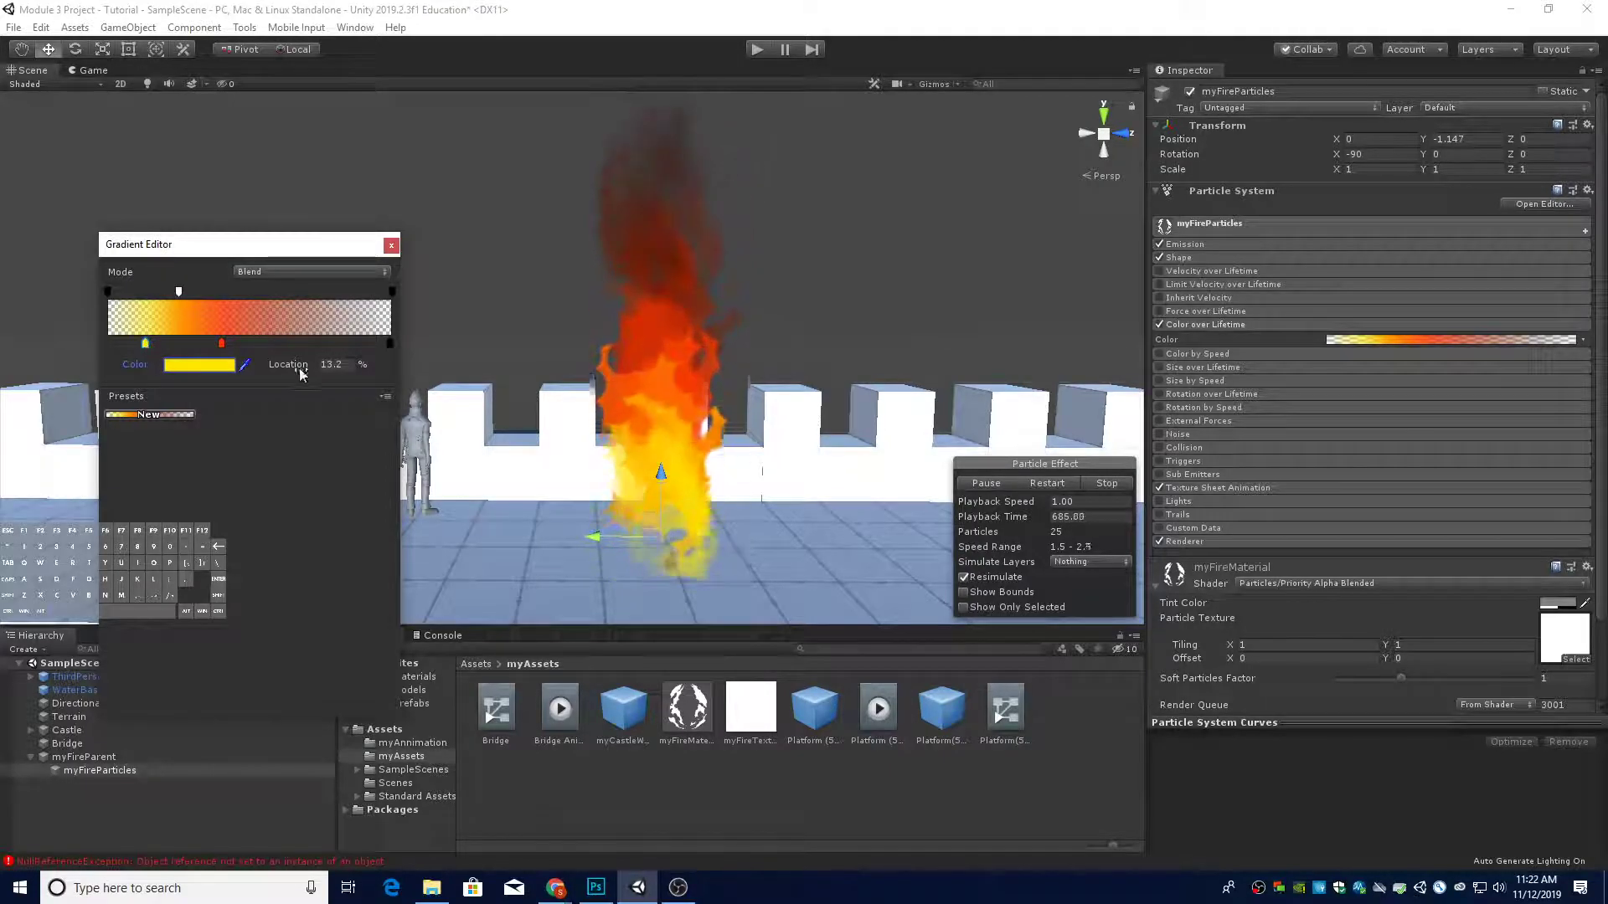
click(333, 366)
text(15)
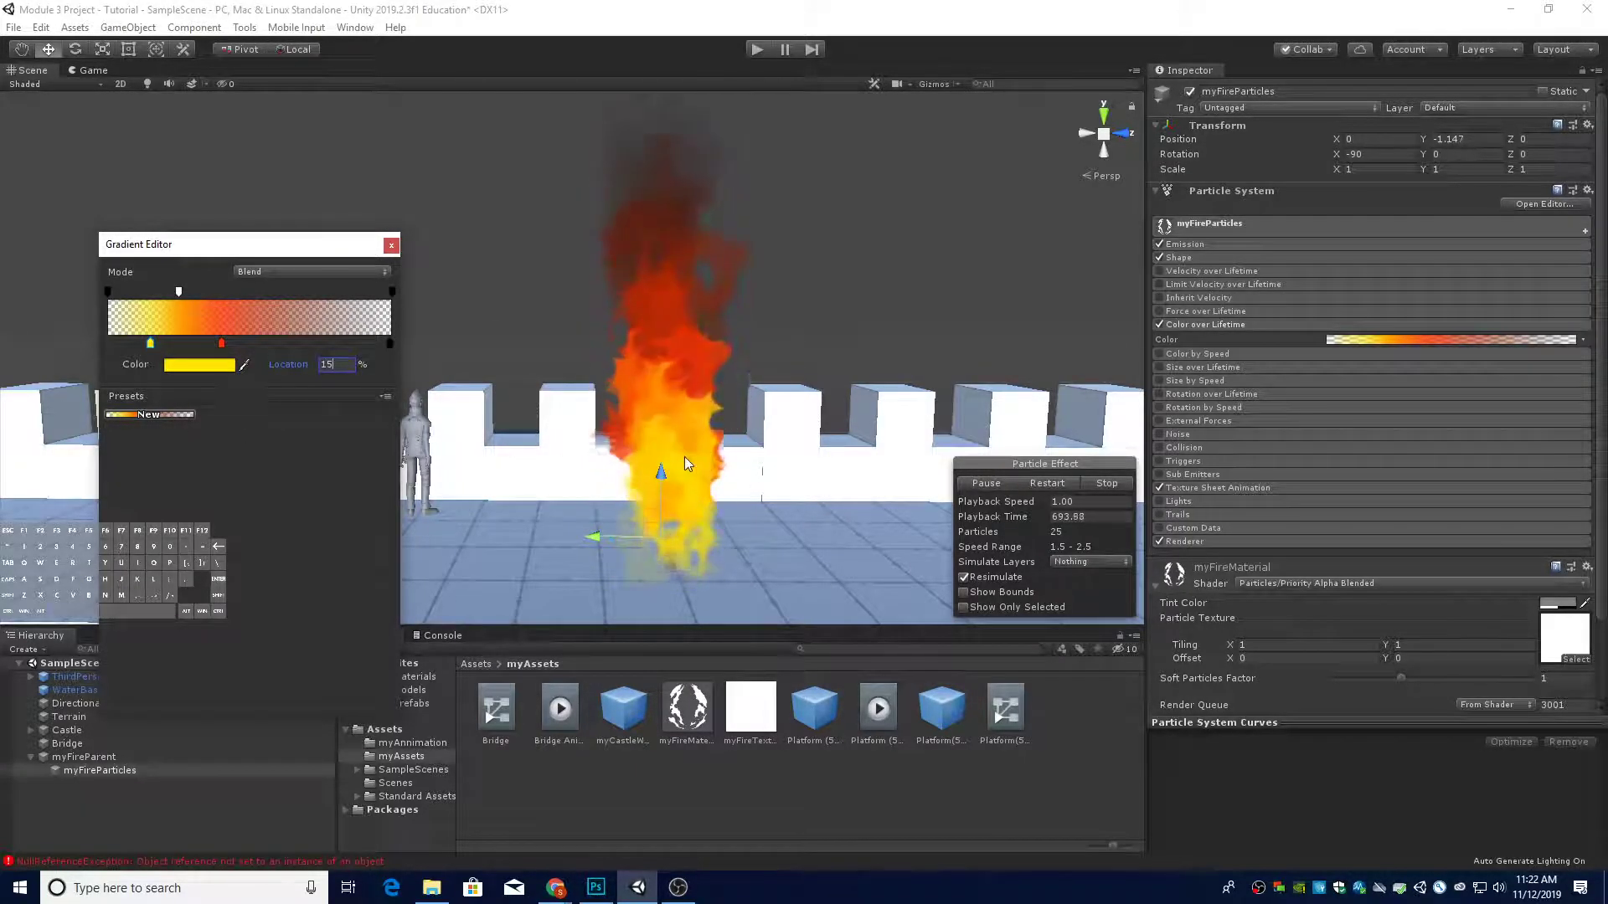
click(787, 453)
key(s)
right_drag(779, 442, 758, 478)
key(e)
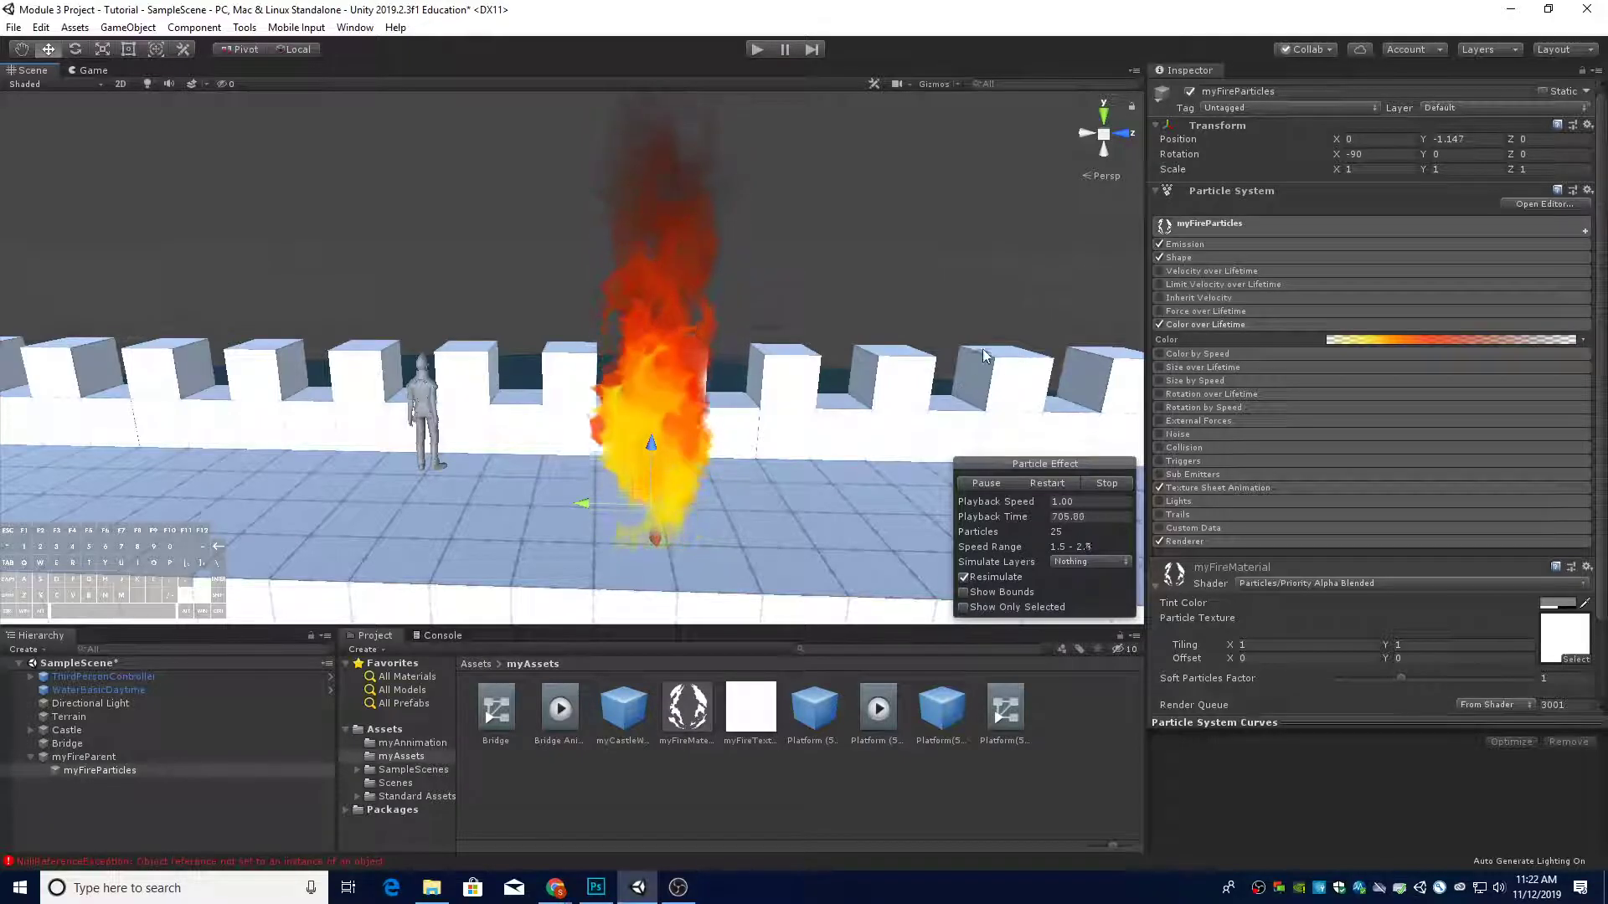
Collapse Color over Lifetime and set the Rate over Time in the Emission settings to 100
click(1207, 323)
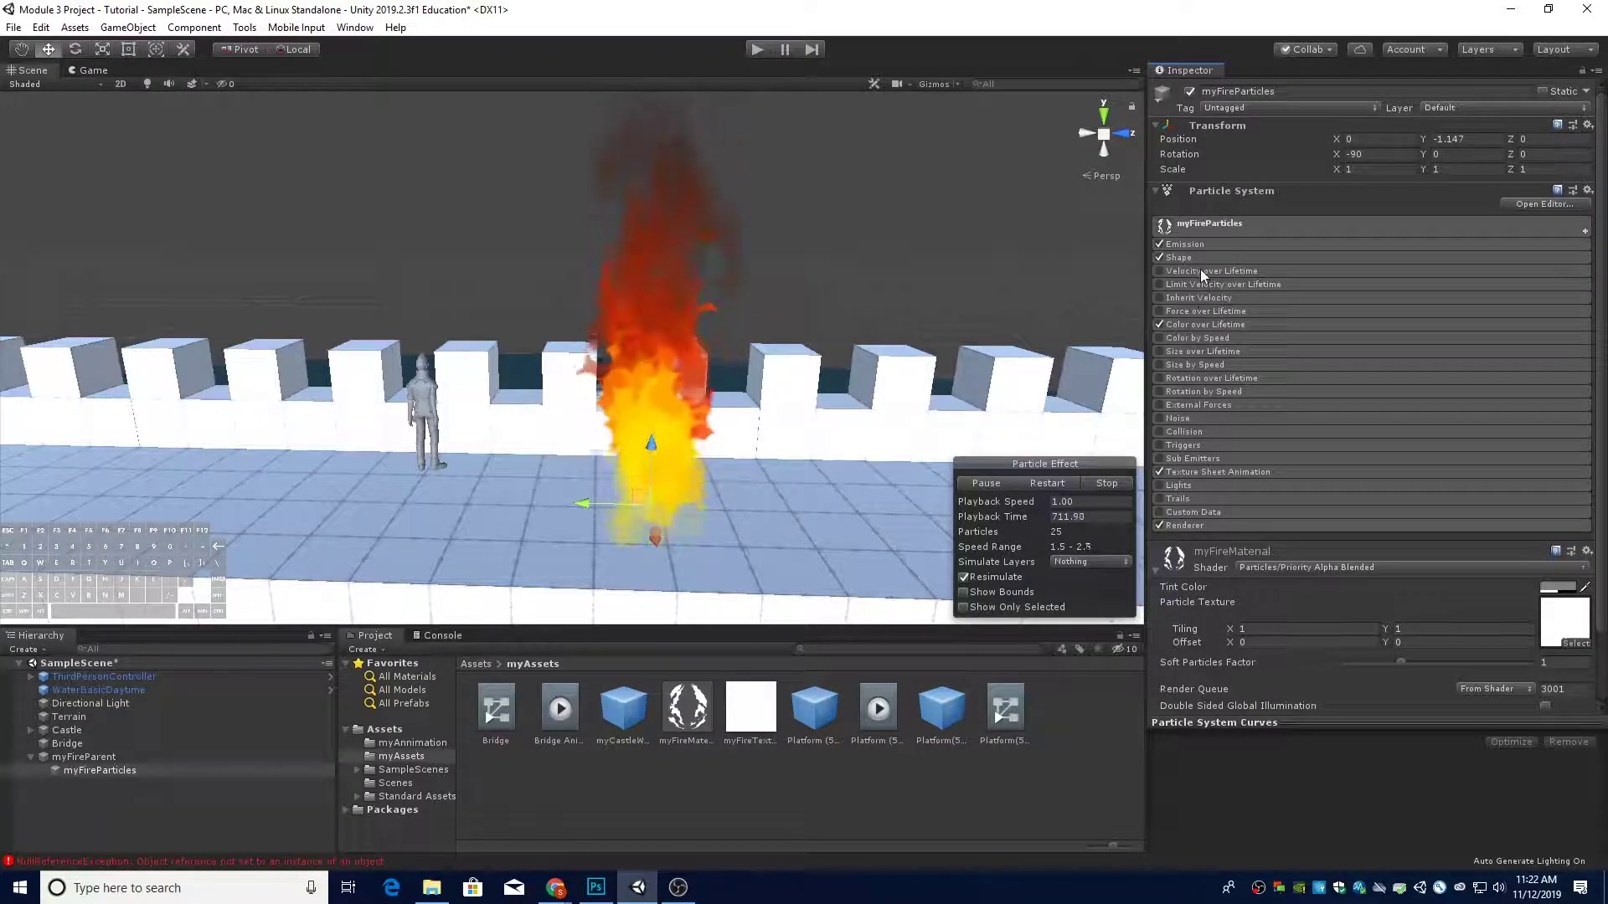
click(1197, 245)
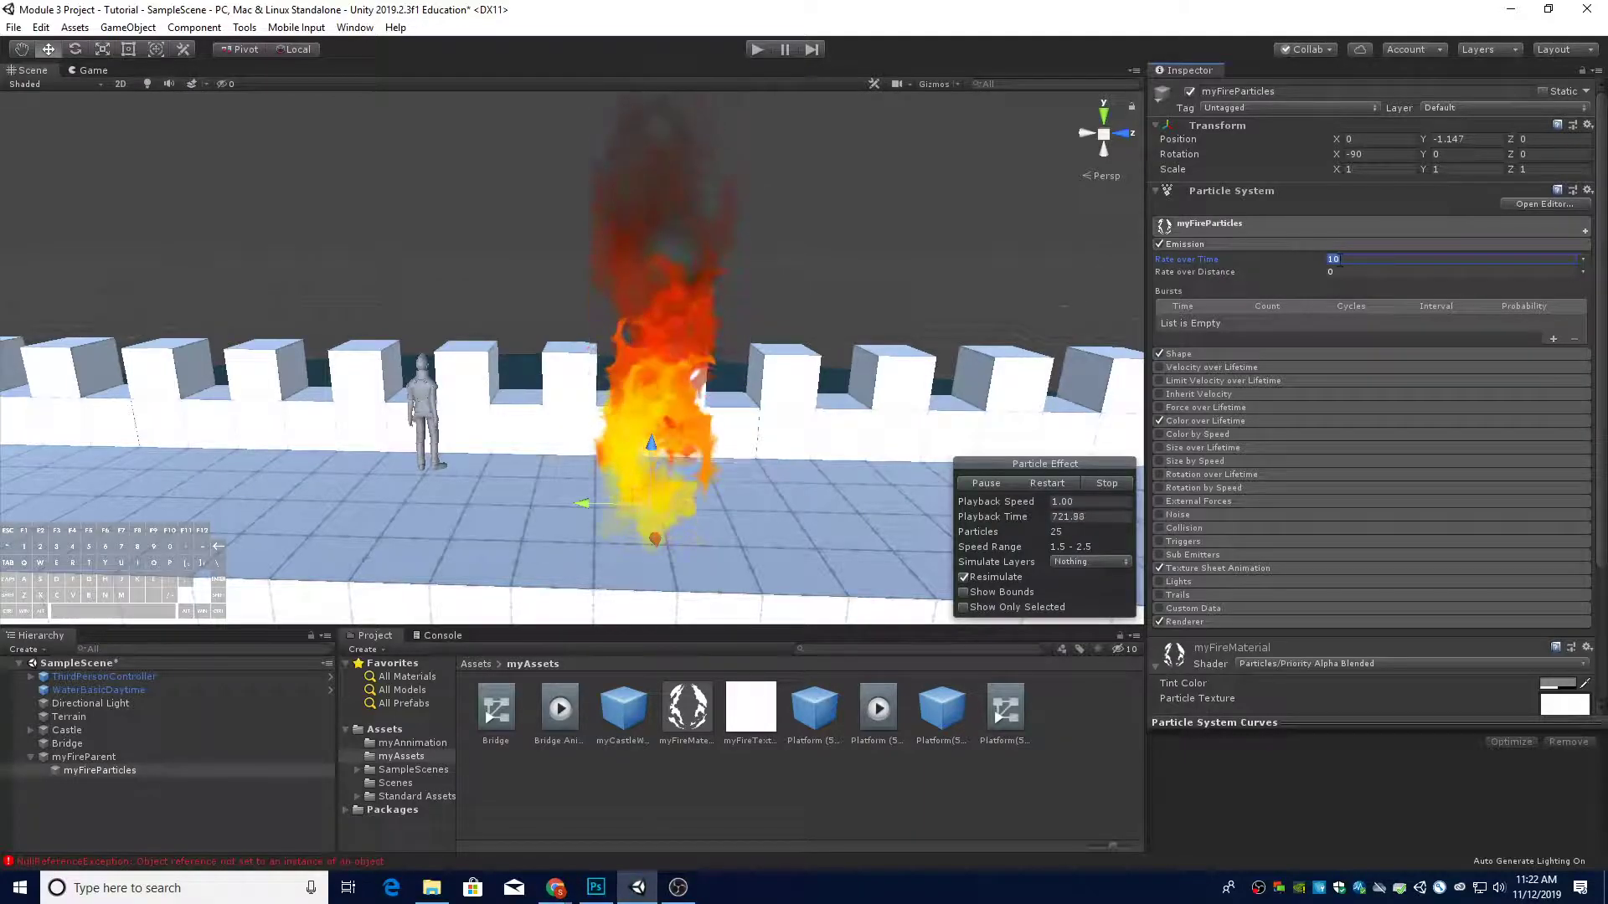
click(1356, 257)
text(0)
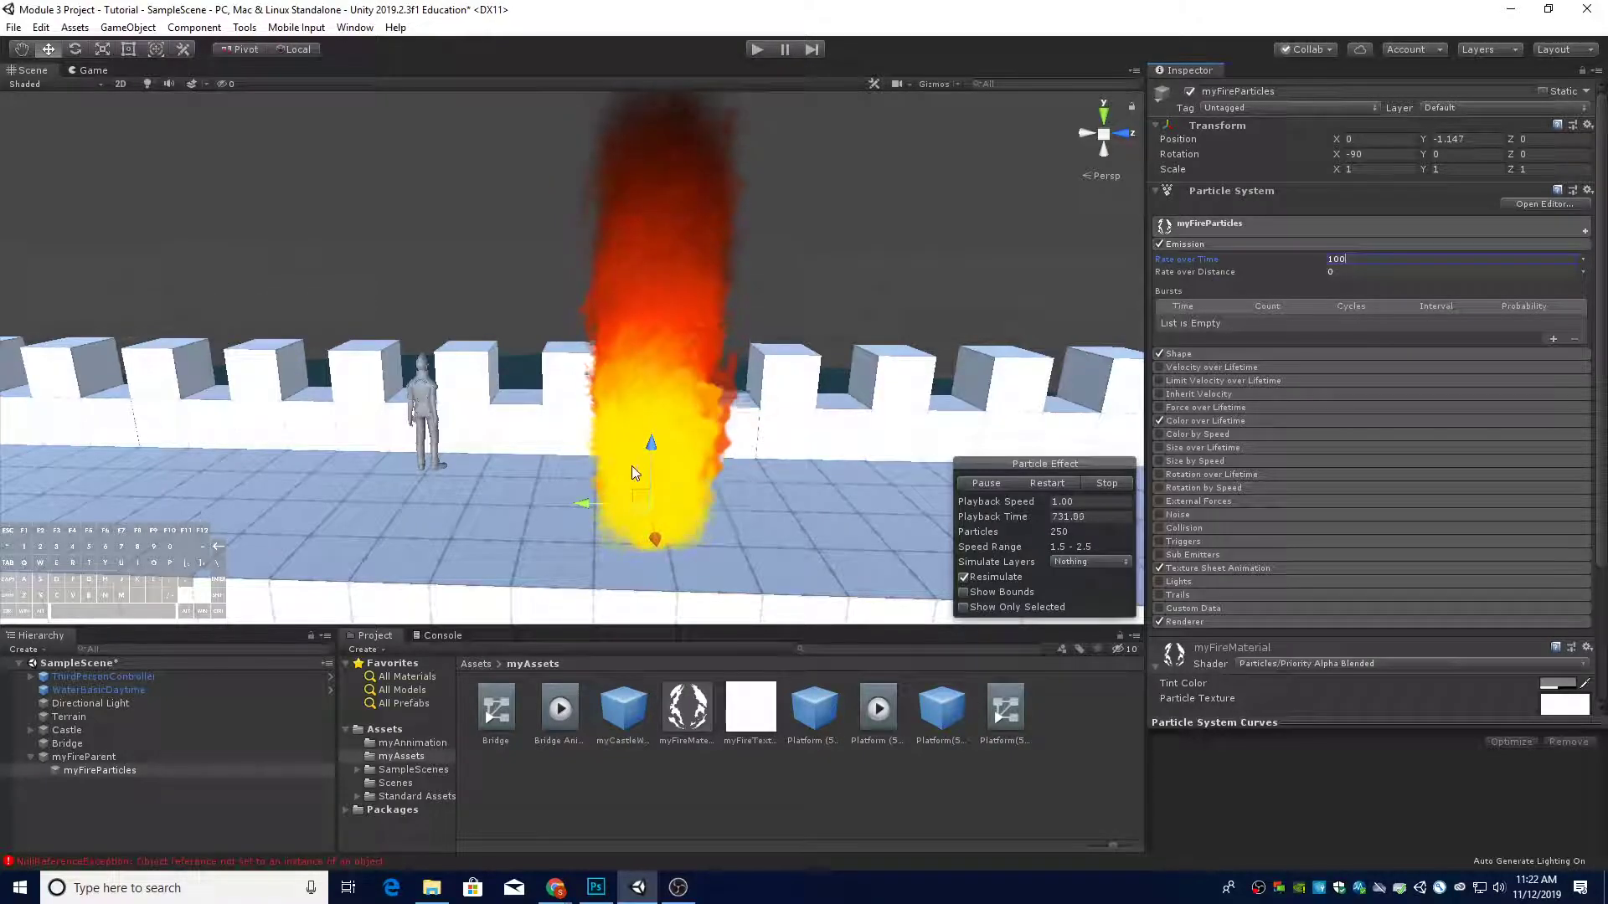
alt+drag(708, 376, 670, 344)
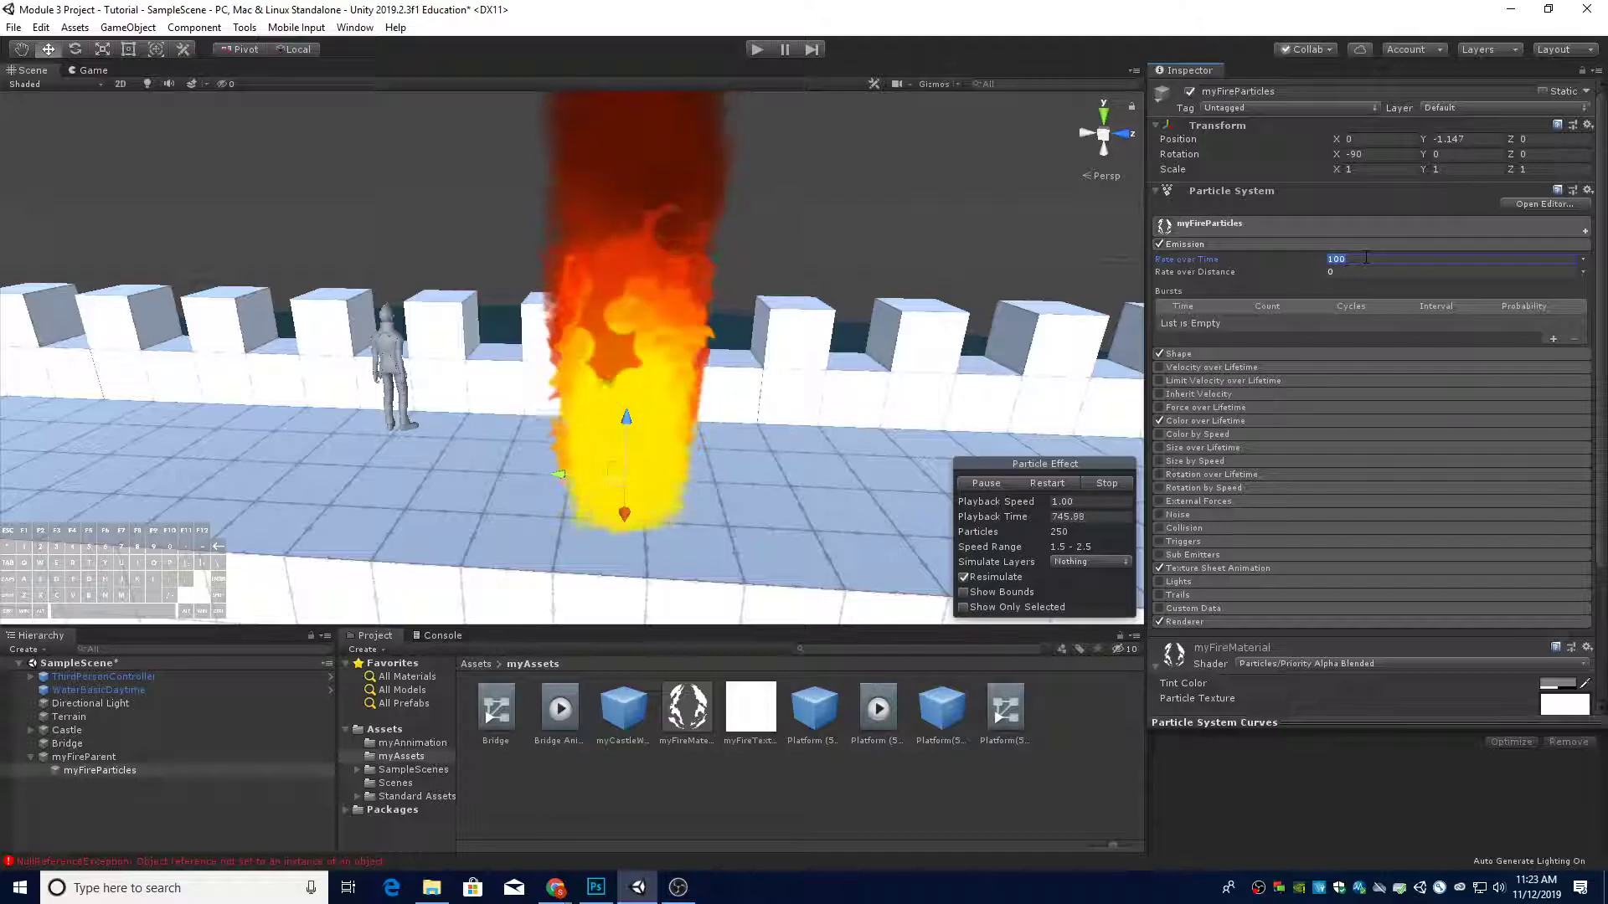
Lower the emission Rate over Time to 50 and check the flame's density in the scene
text(50)
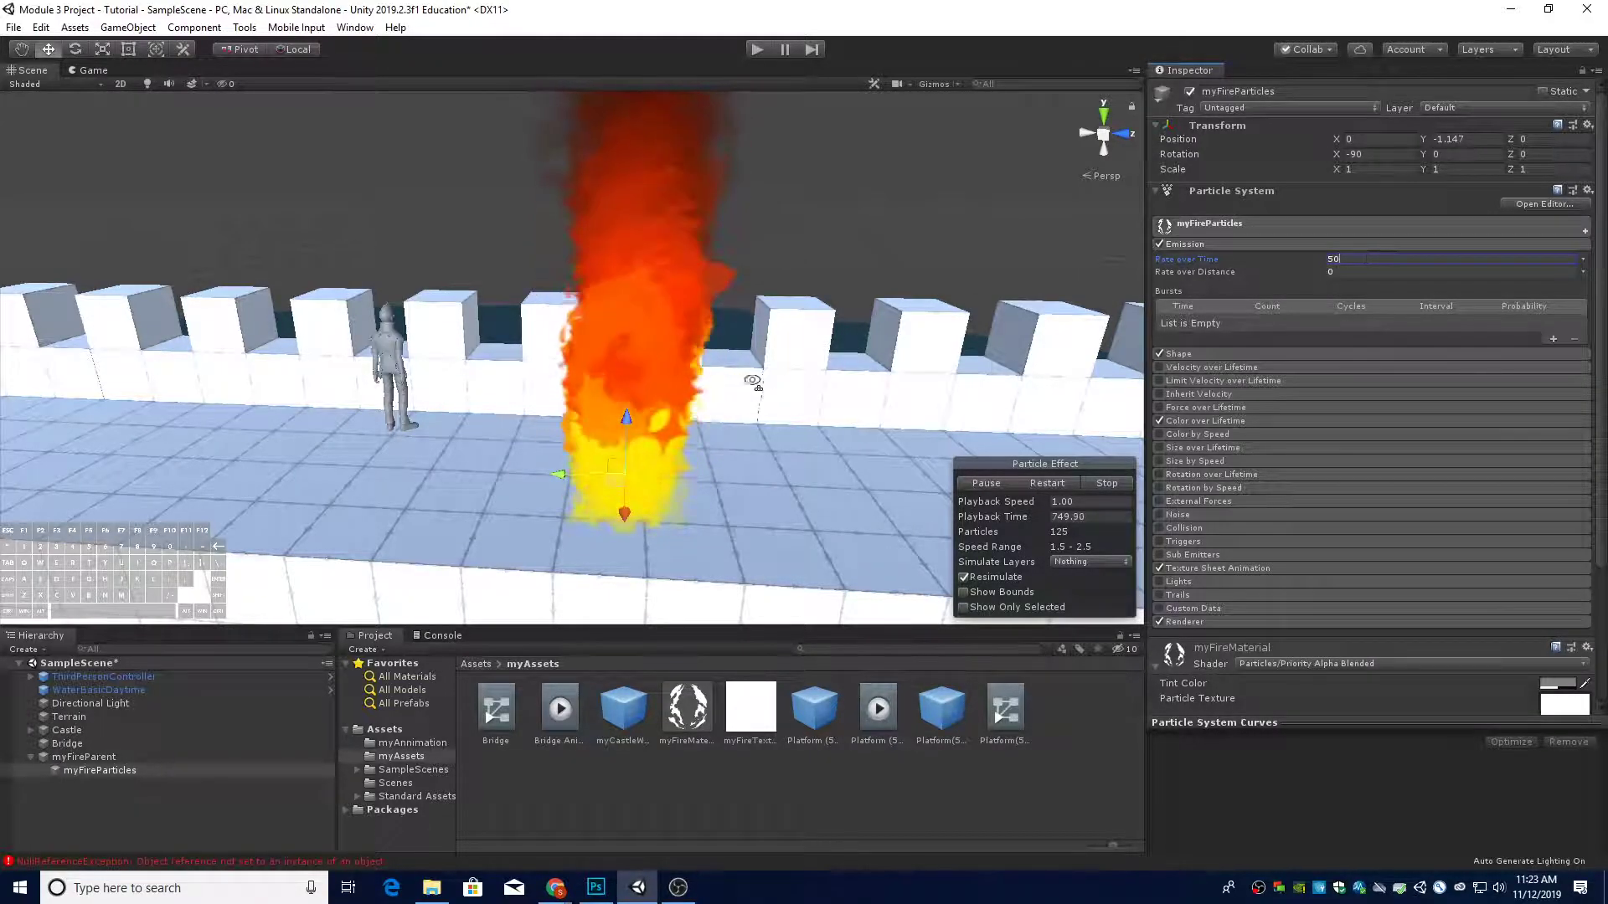
key(a)
mouse_move(754, 384)
right_down()
mouse_move(750, 344)
mouse_move(744, 375)
right_up()
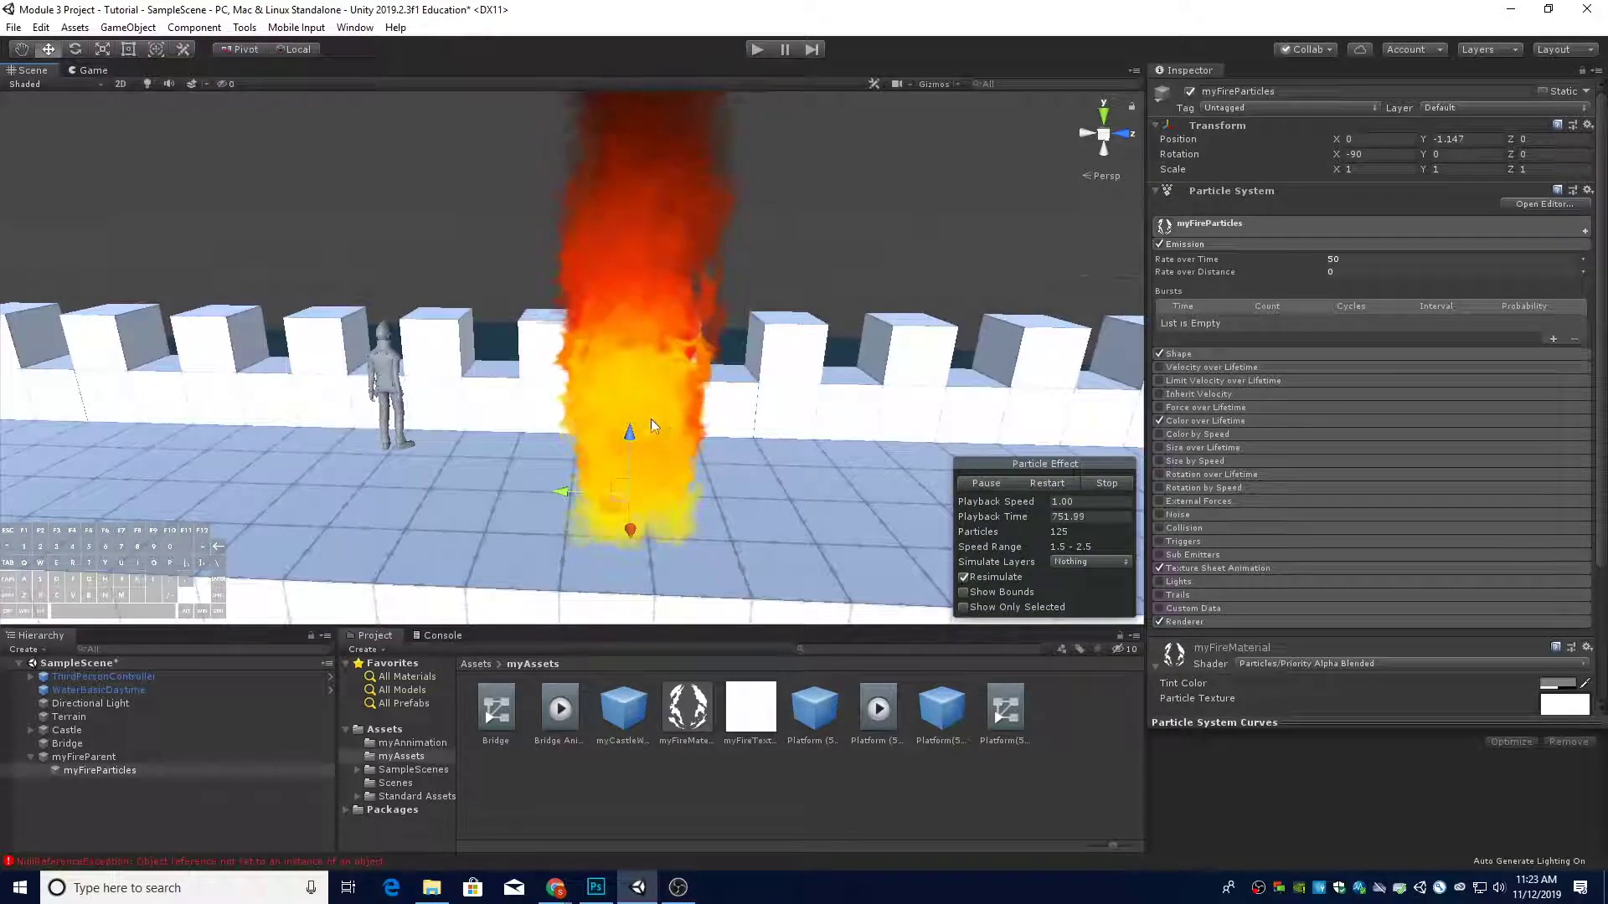
key(a)
mouse_move(990, 366)
right_down()
mouse_move(997, 324)
mouse_move(972, 391)
right_up()
key(s)
key(d)
Try an emission Rate over Time of 58, and return it to 50
drag(1360, 261, 1309, 258)
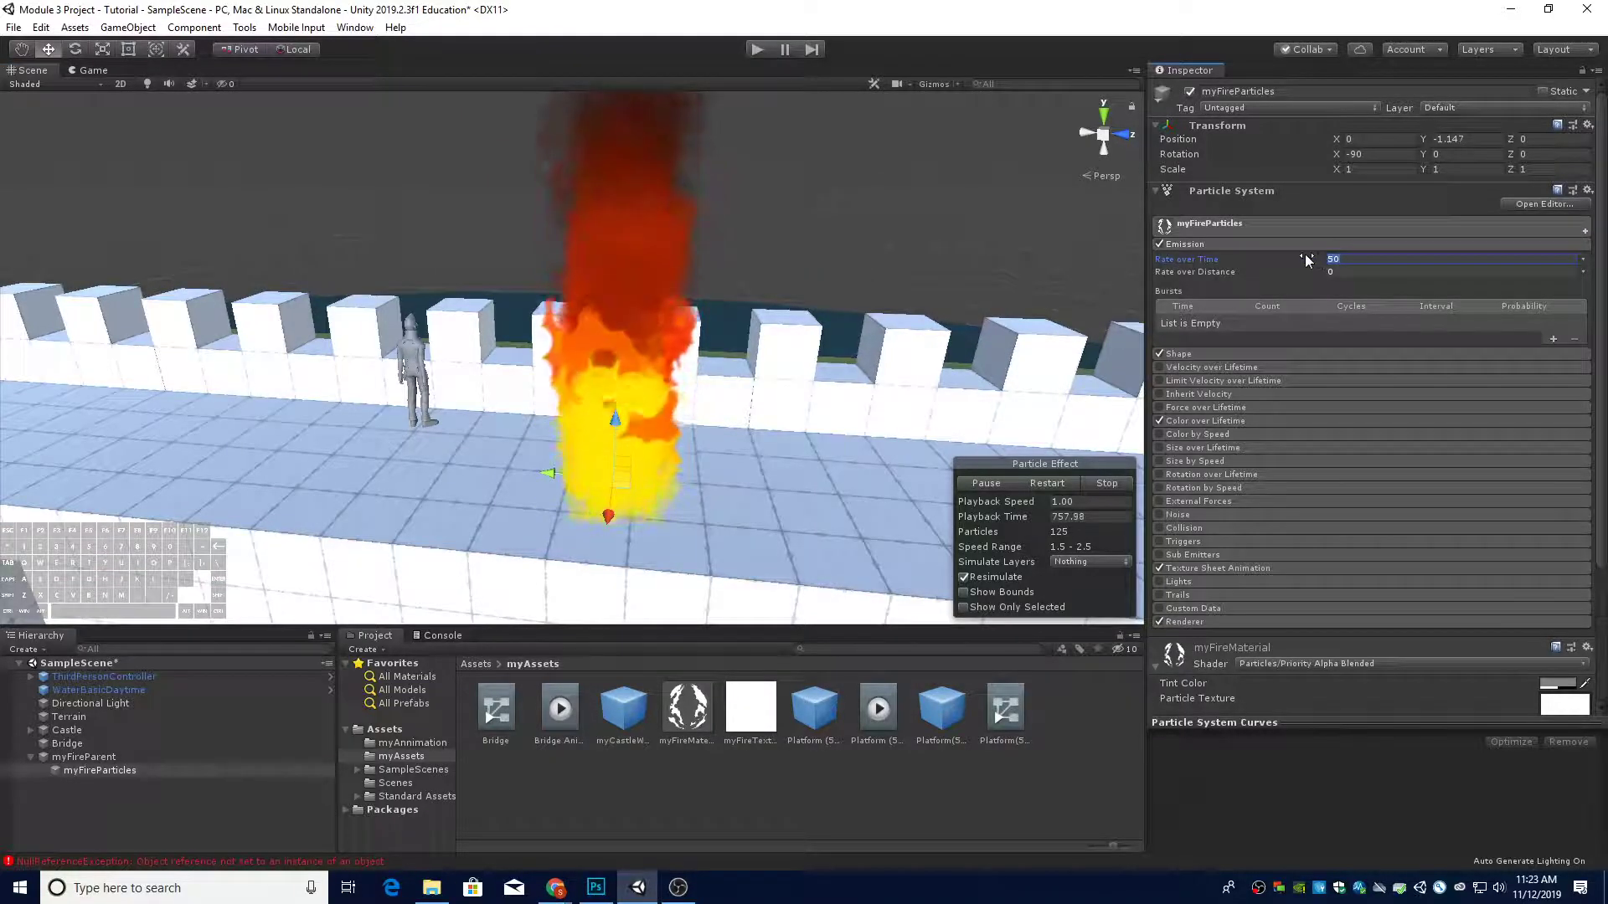
text(58)
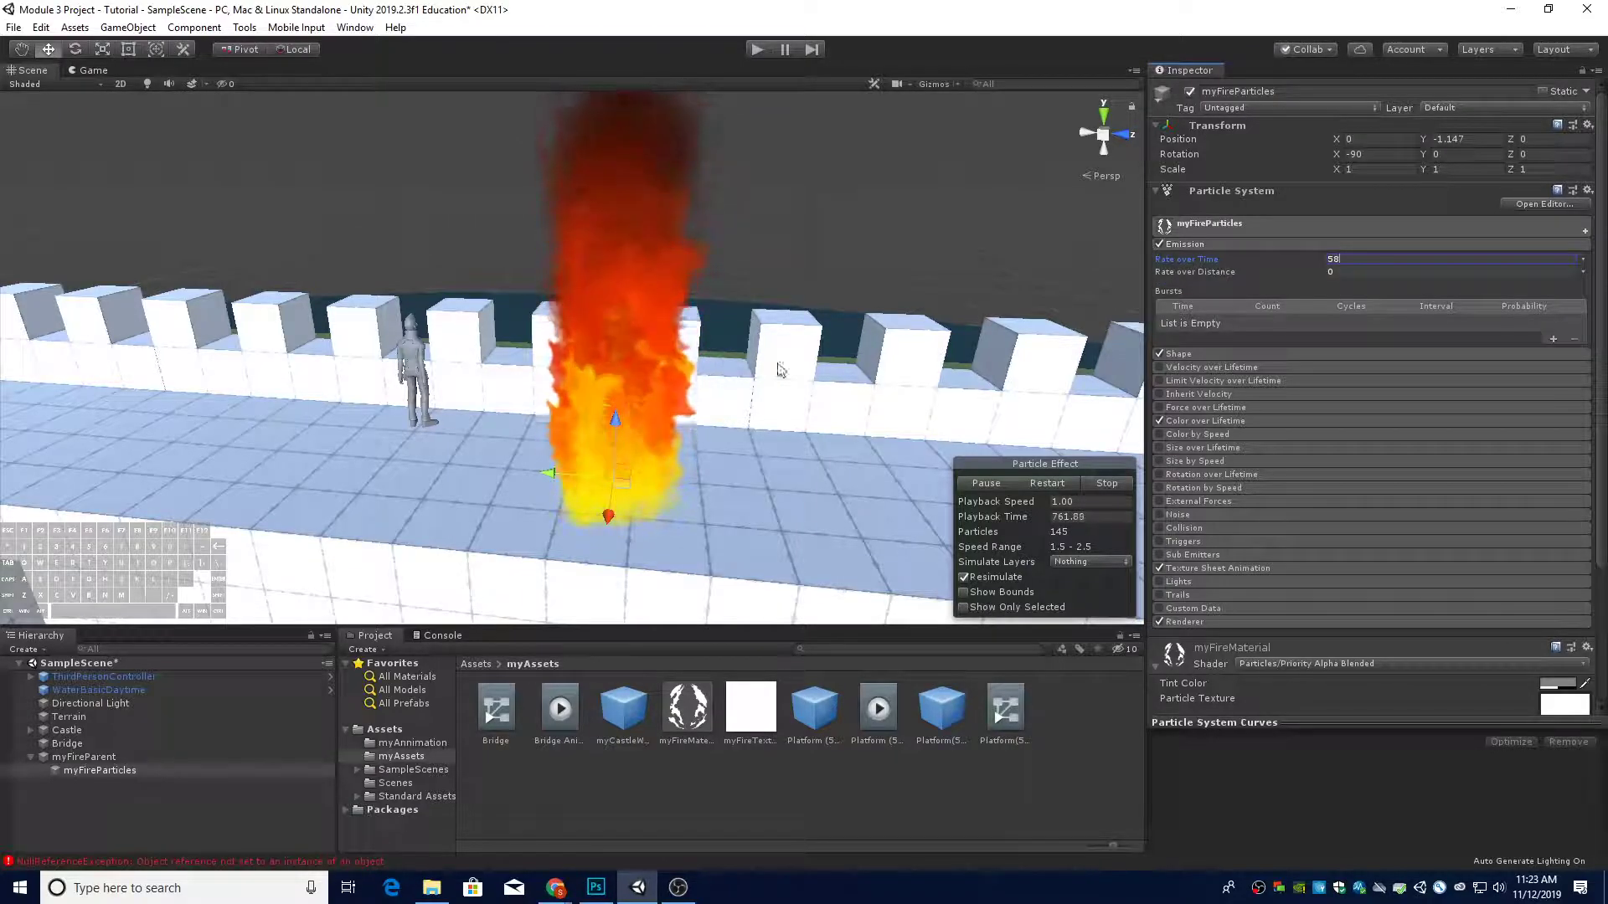
text(50)
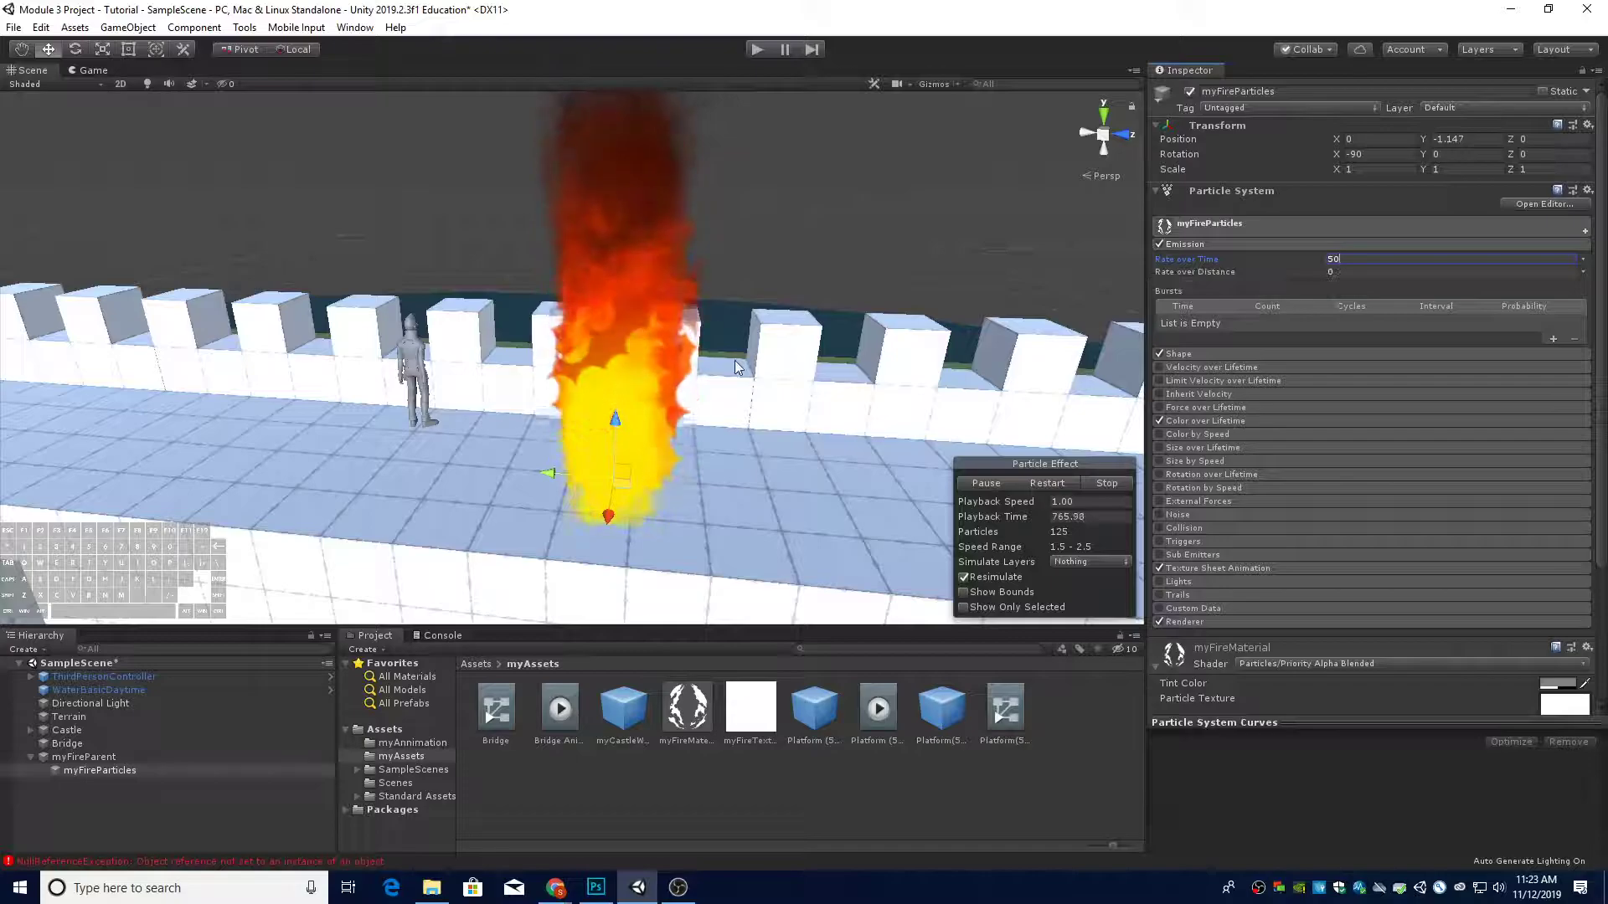
Collapse the Emission settings and briefly look over the main particle settings
click(1207, 243)
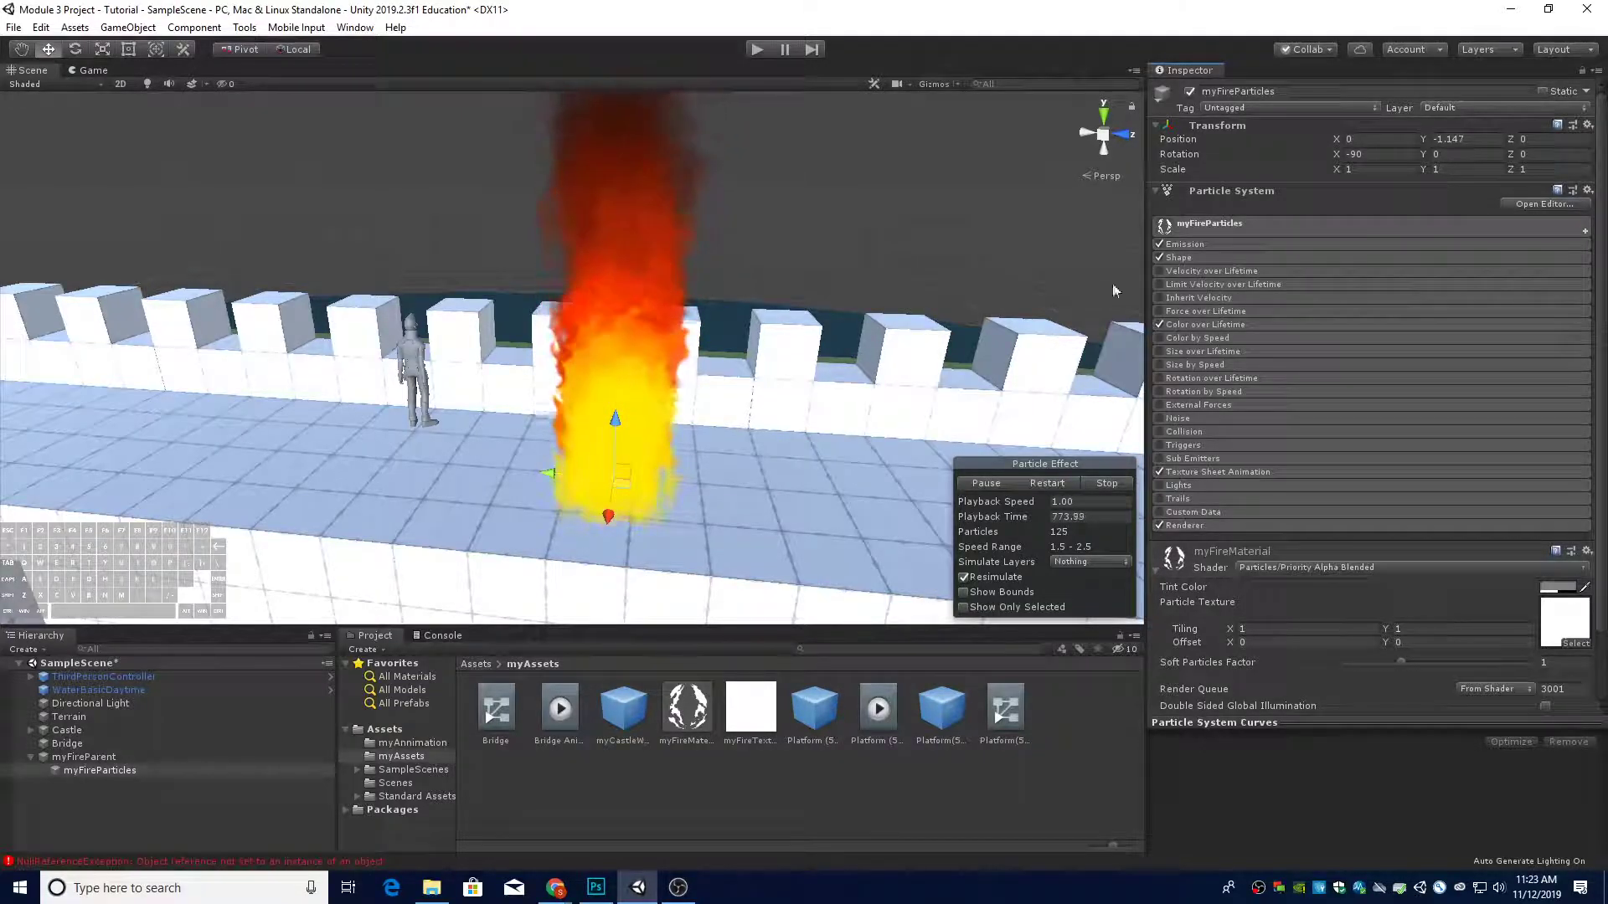
click(1218, 226)
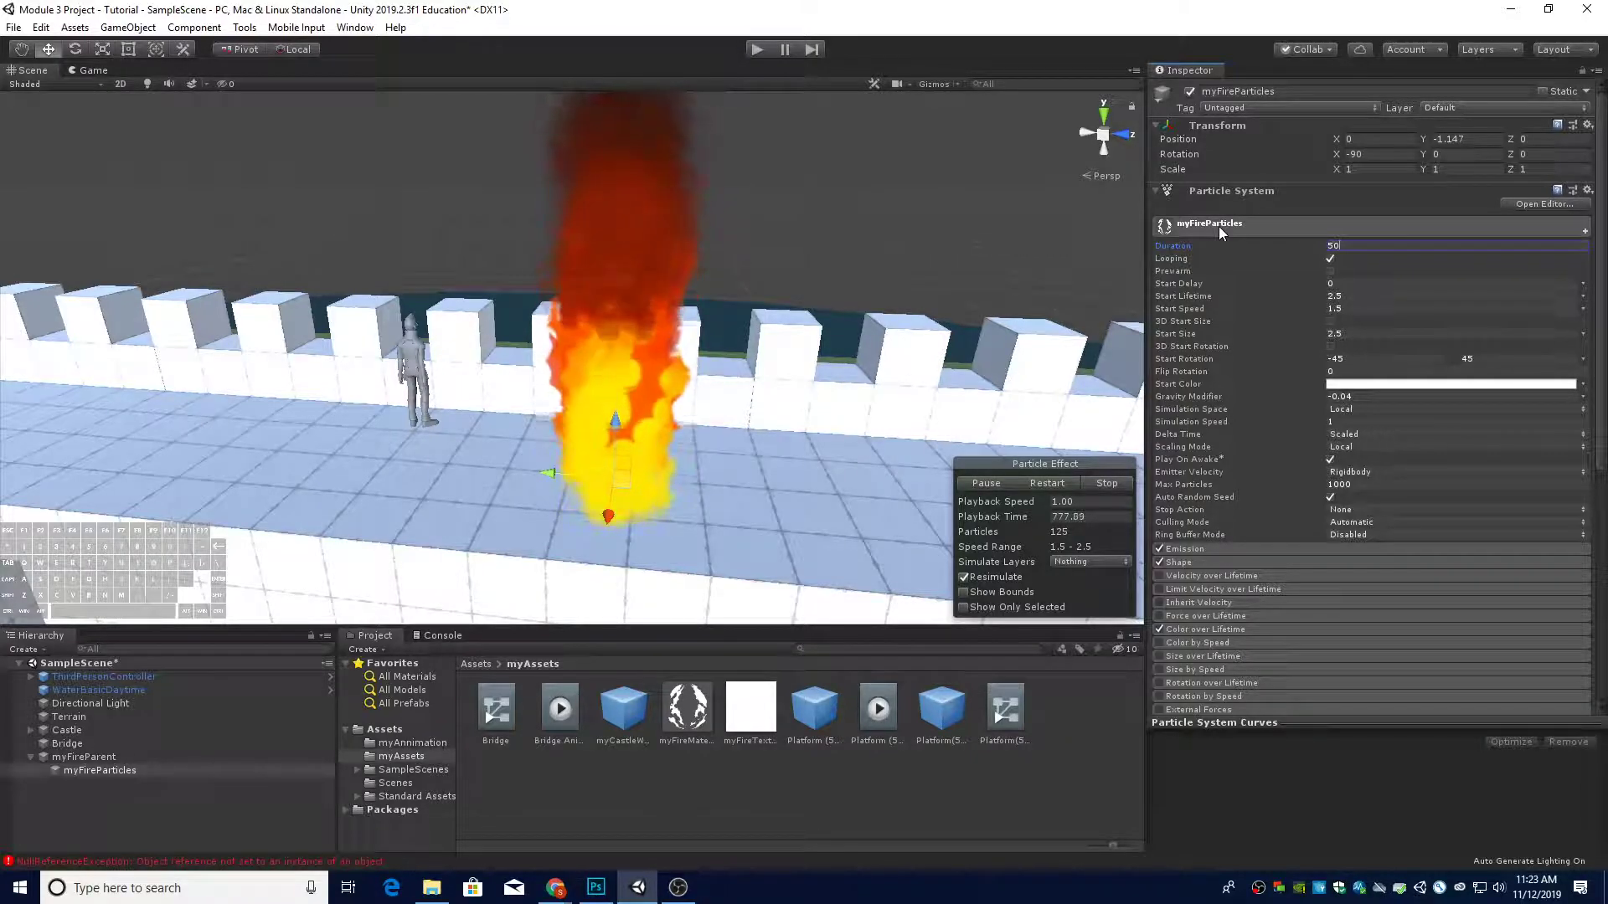
click(1218, 226)
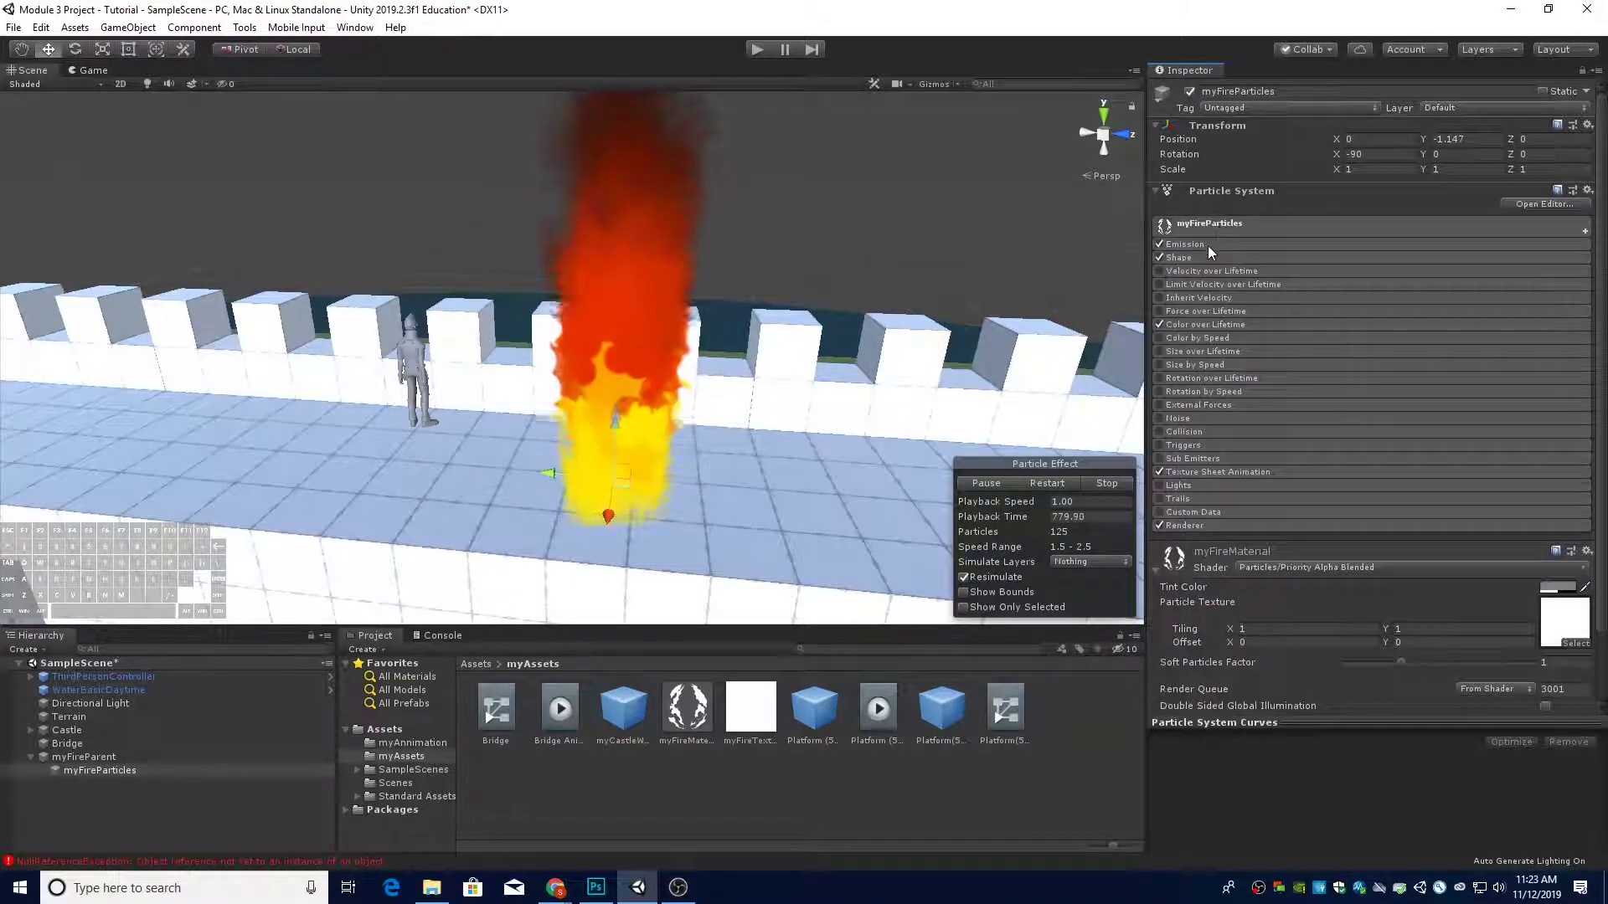
click(1208, 244)
click(1208, 244)
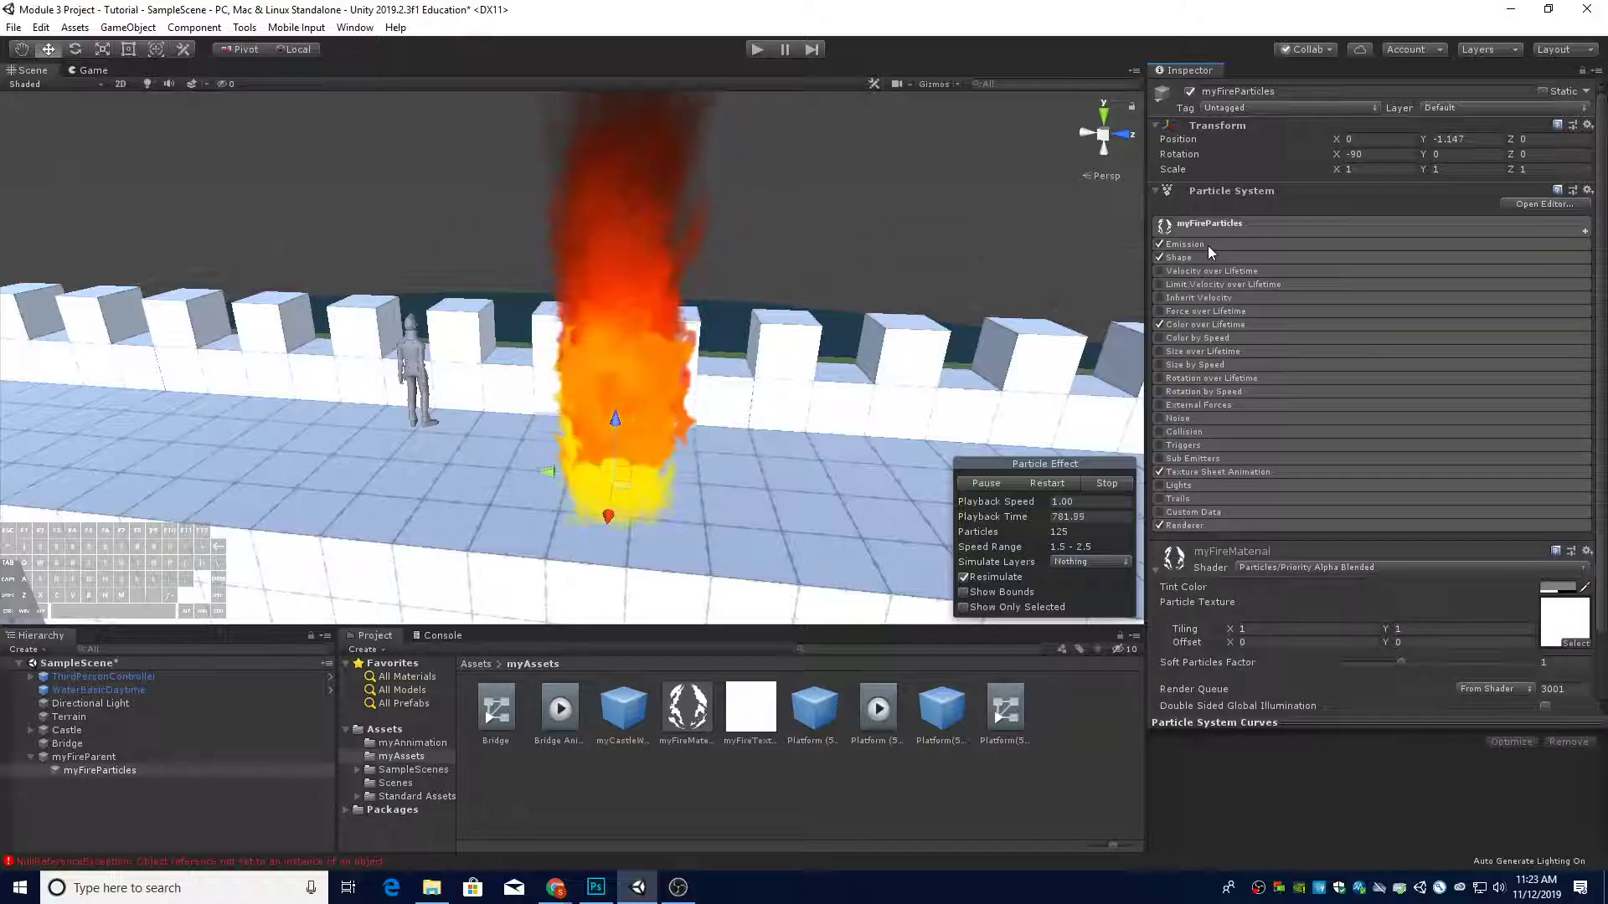
Expand the main particle settings, try a Start Size of 1, raise it to 1.5 and check the narrower flame
click(1213, 225)
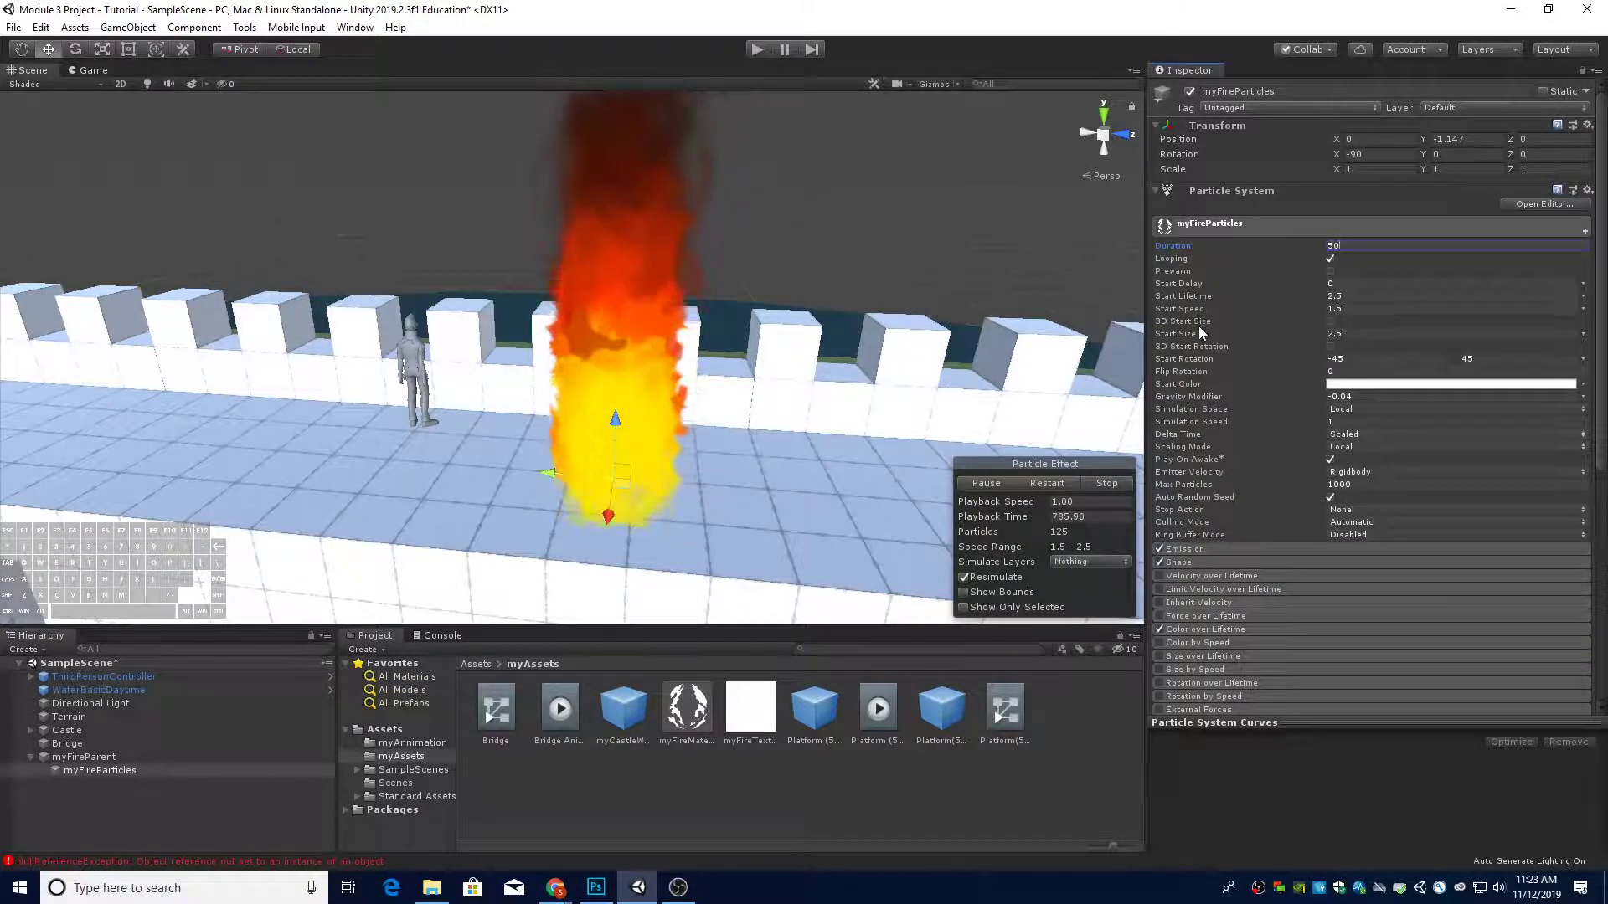
click(1343, 333)
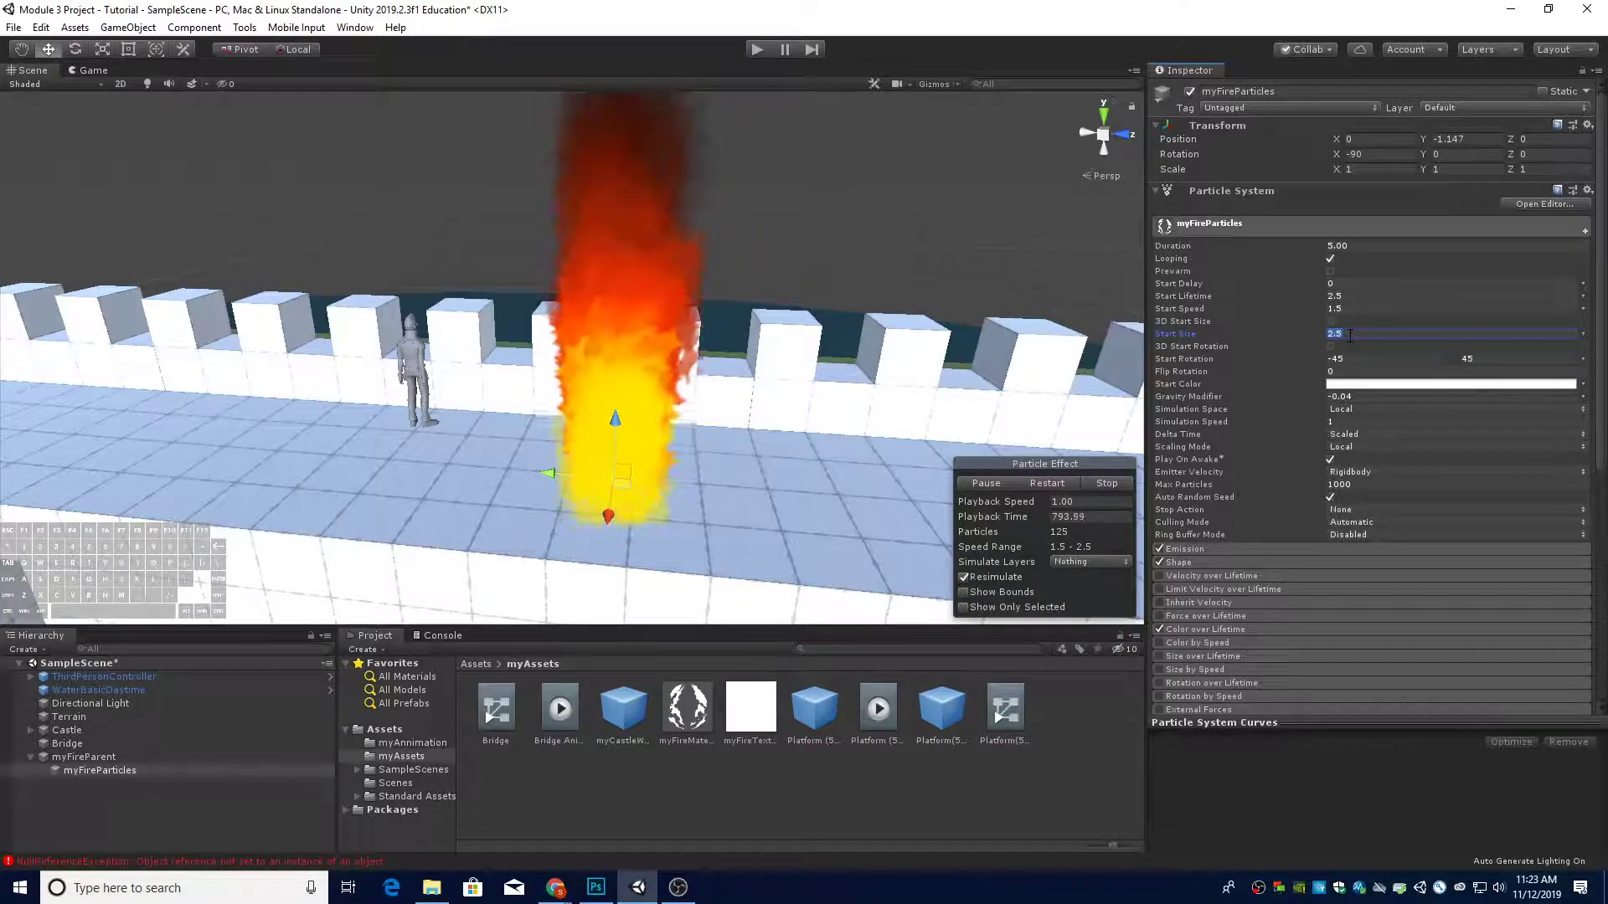
text(1)
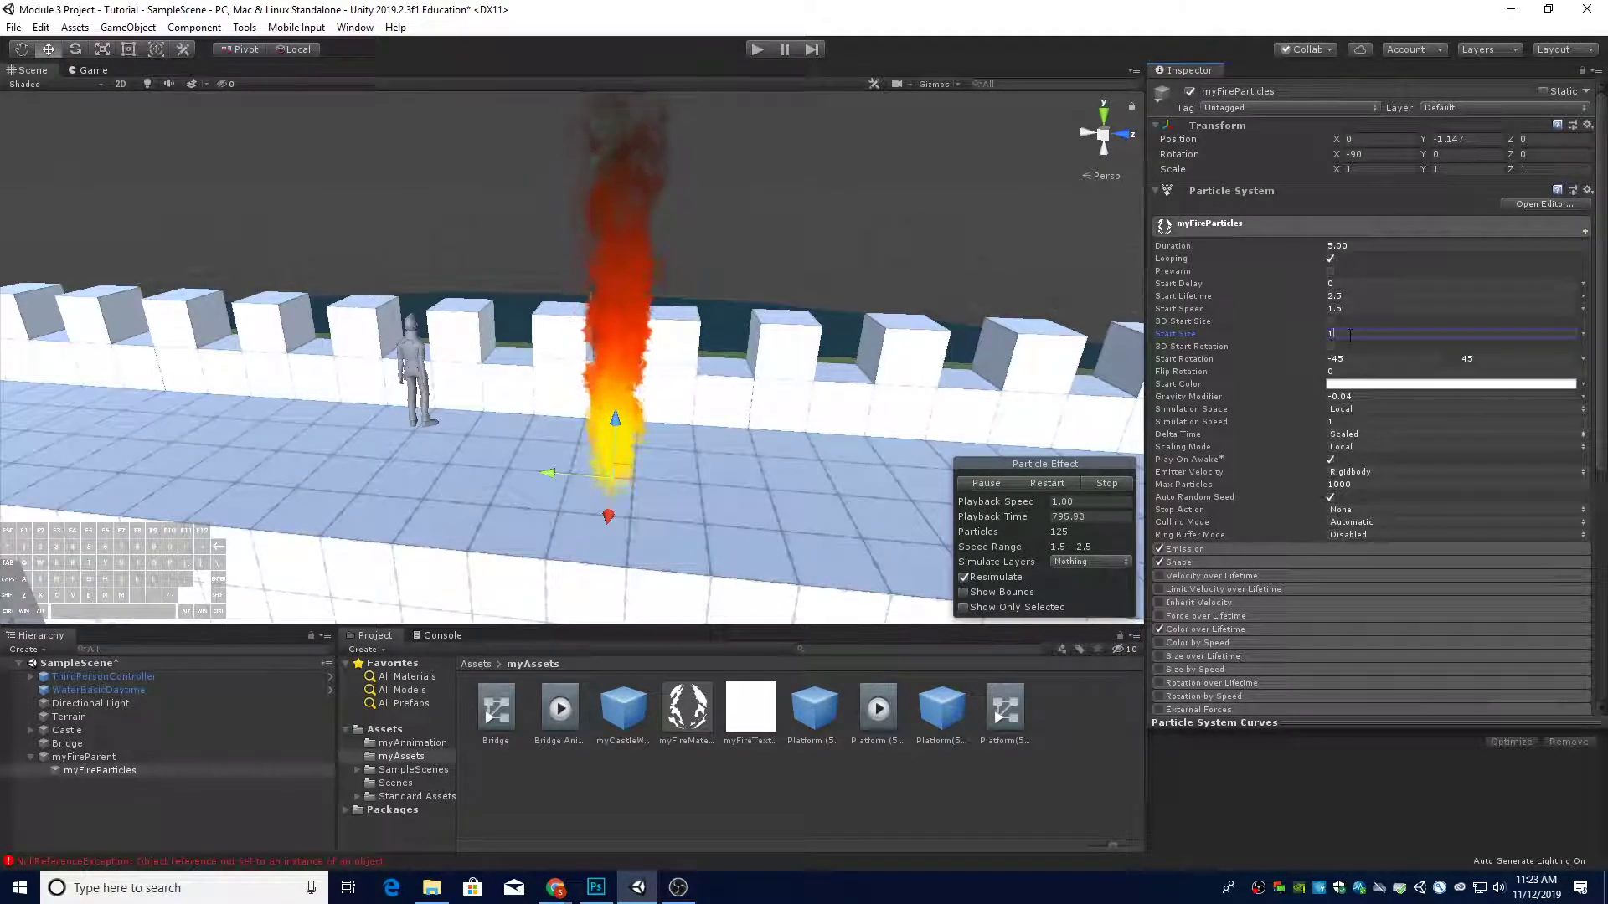
right_drag(757, 407, 718, 402)
key(w)
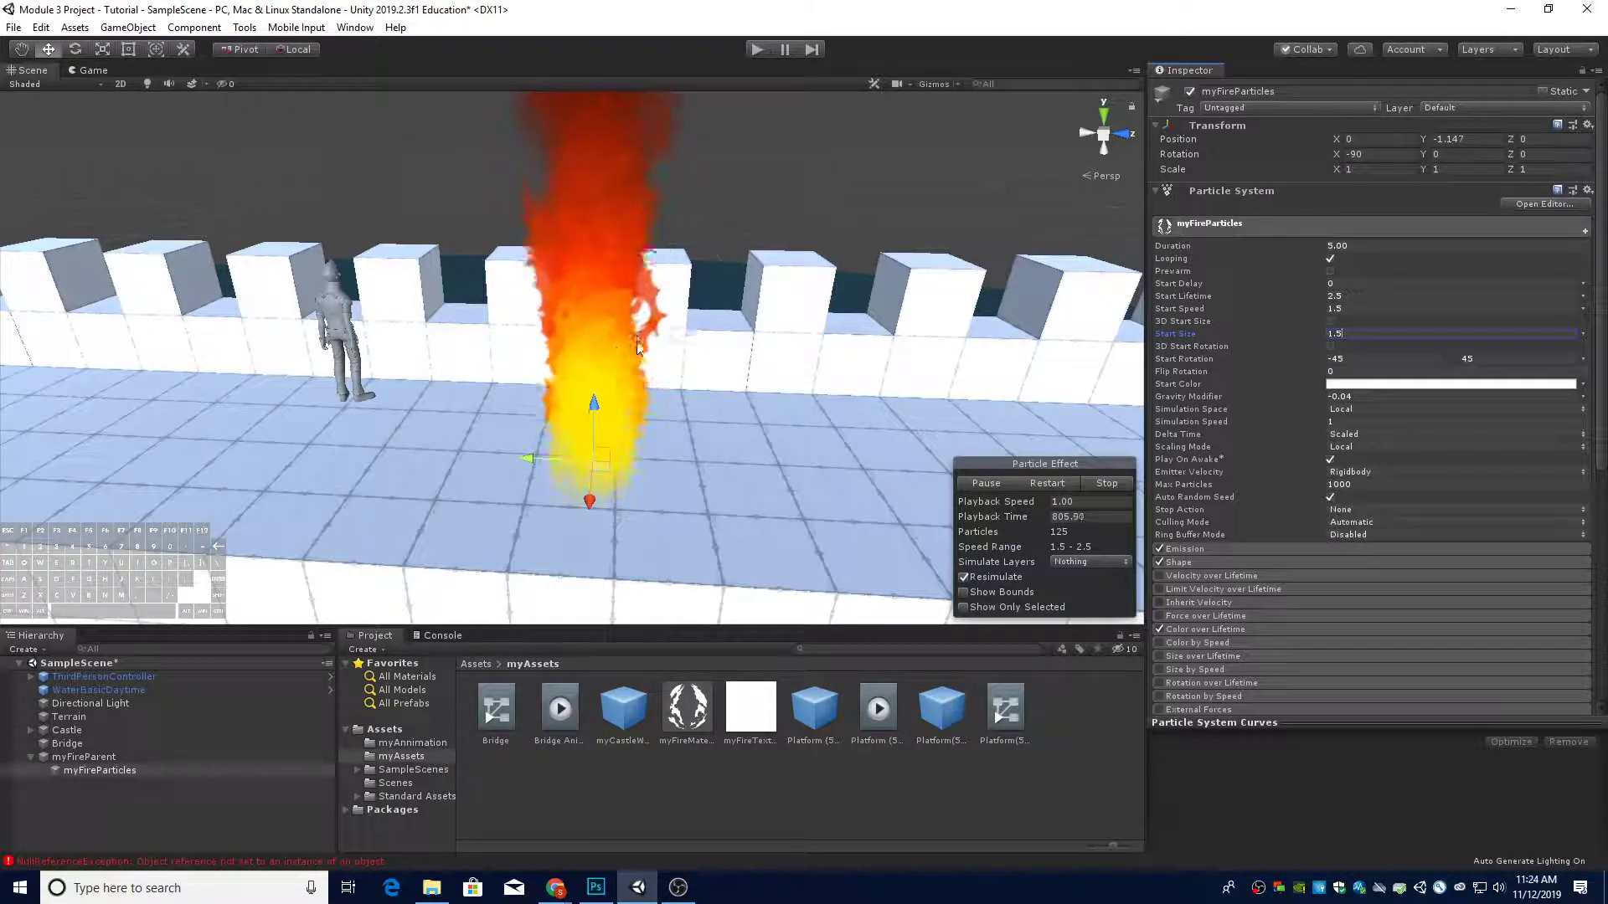
right_drag(657, 349, 638, 302)
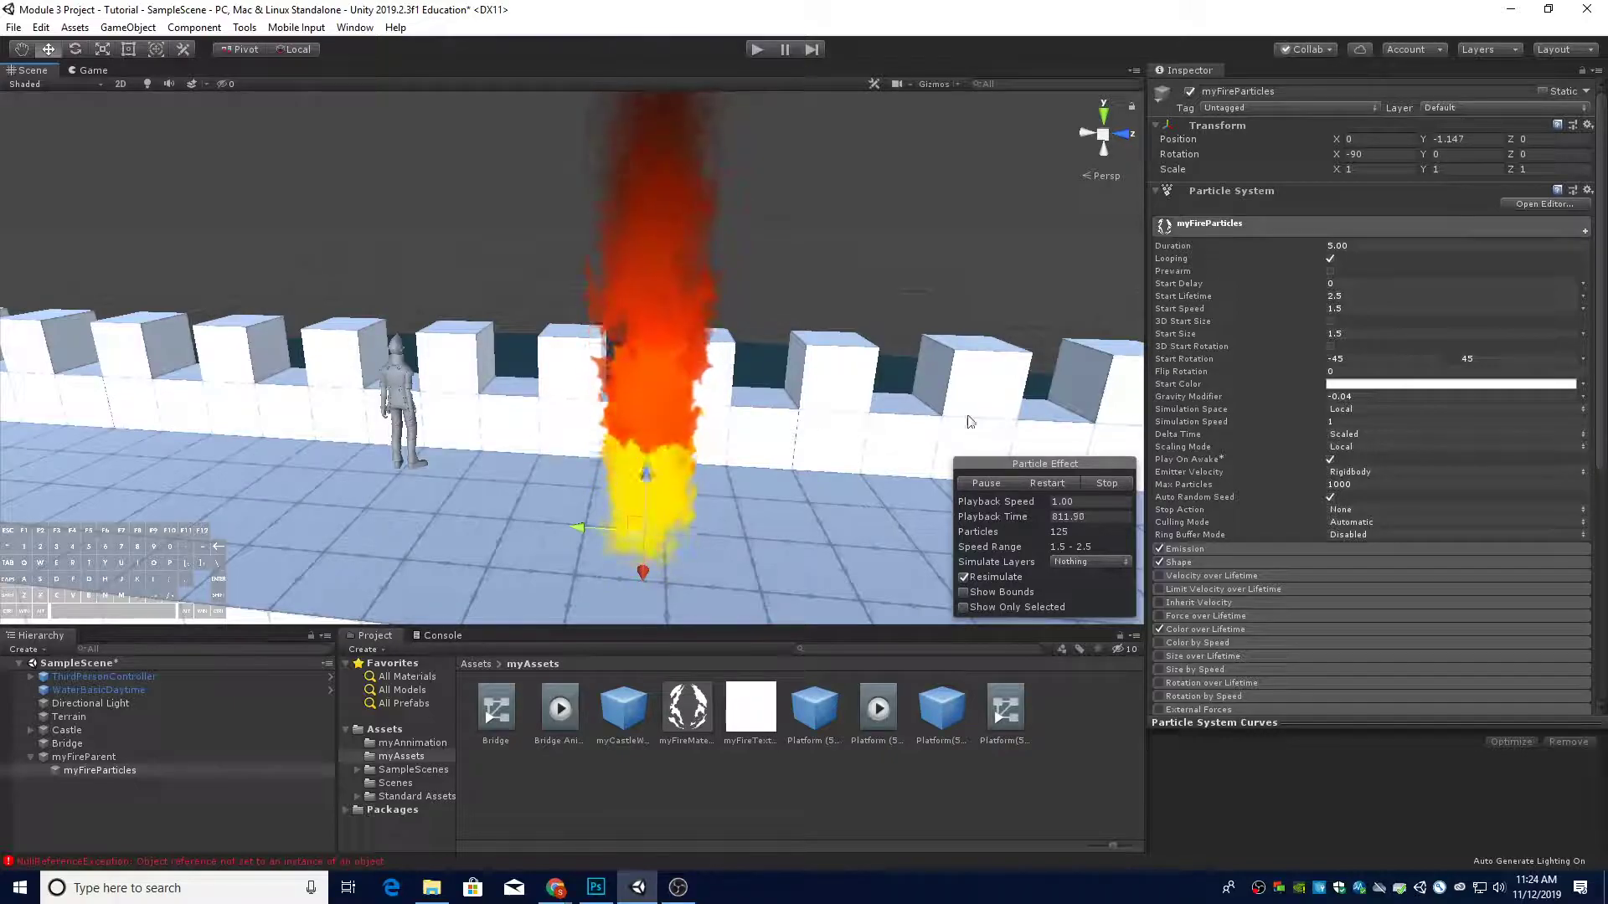
right_drag(741, 374, 746, 427)
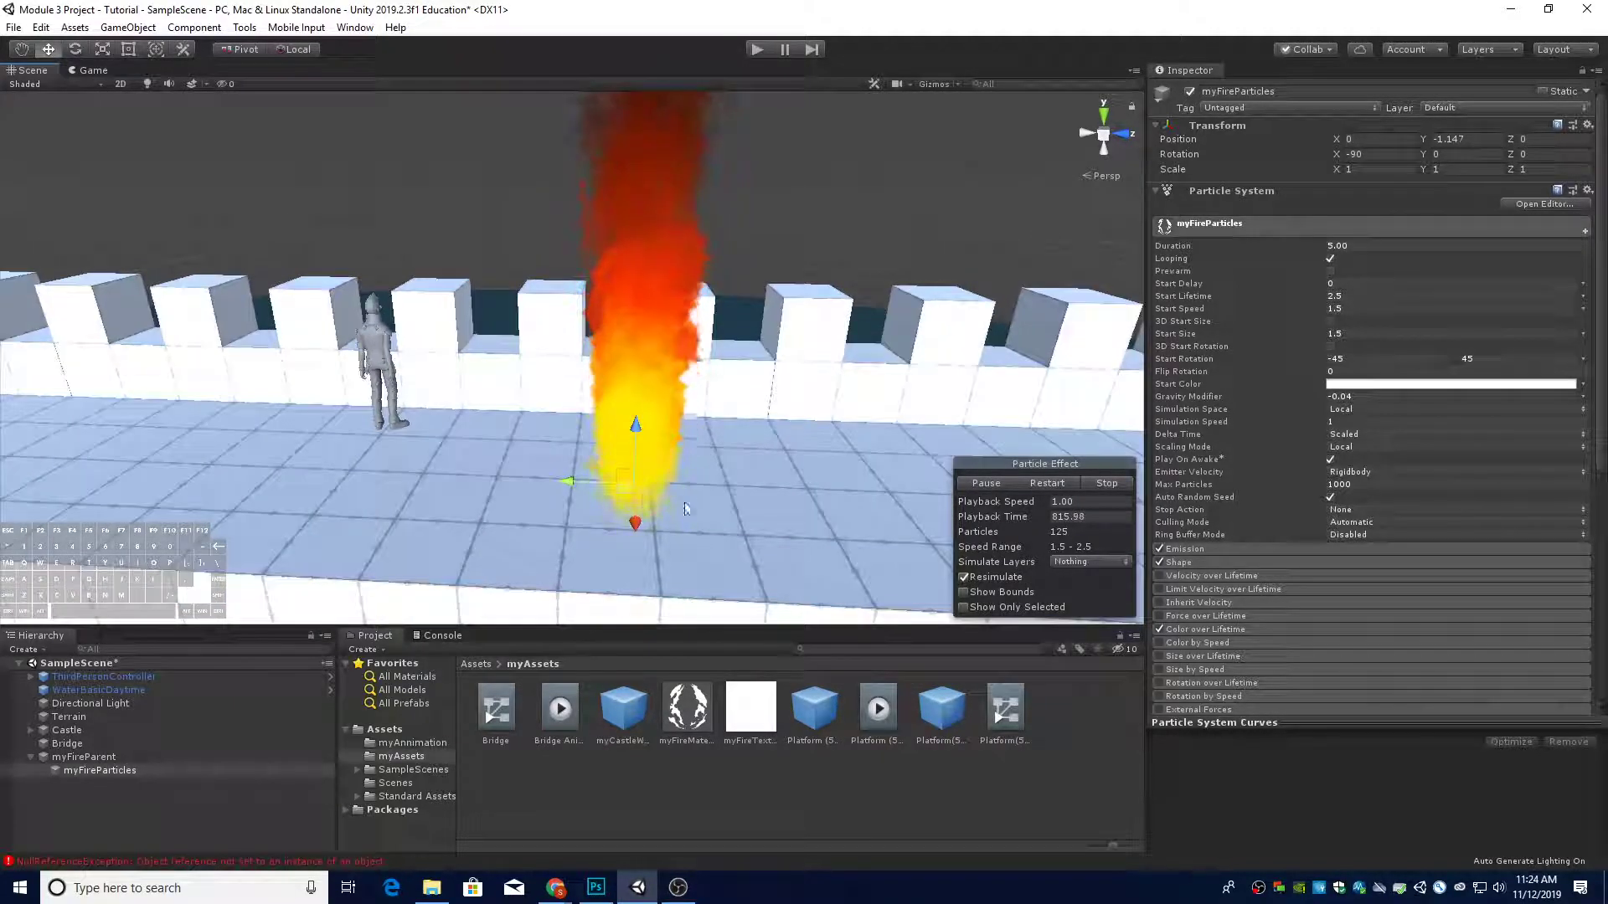